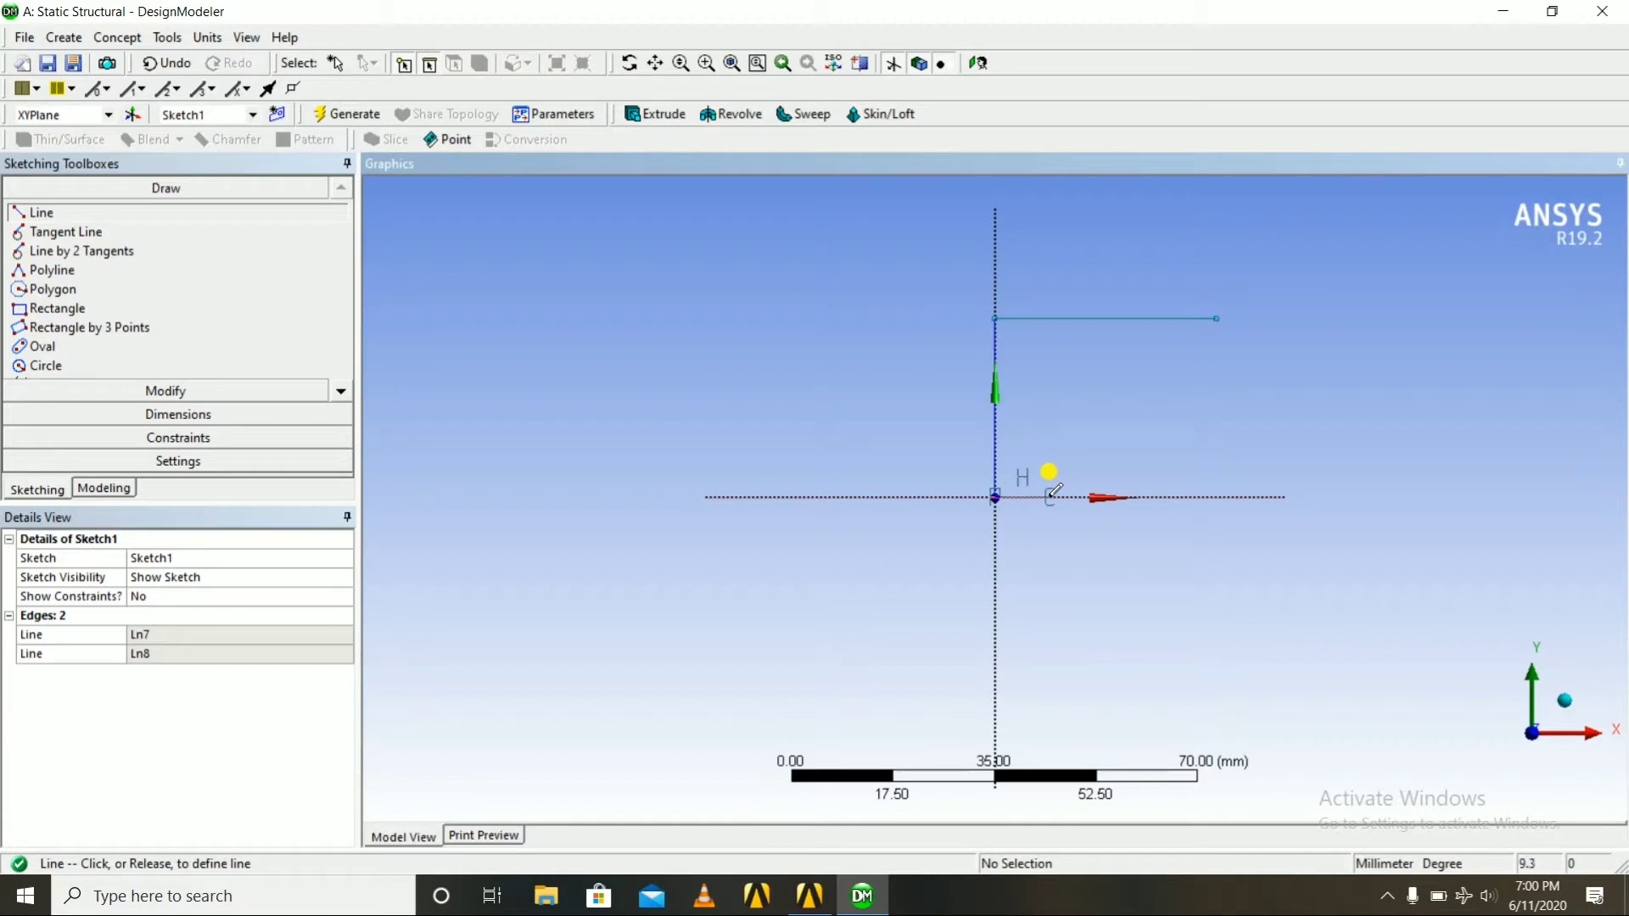
Sketch an about 10 mm base line from the origin, then a recess about 19 mm high and 29 mm wide ending on the X axis.
click(1054, 495)
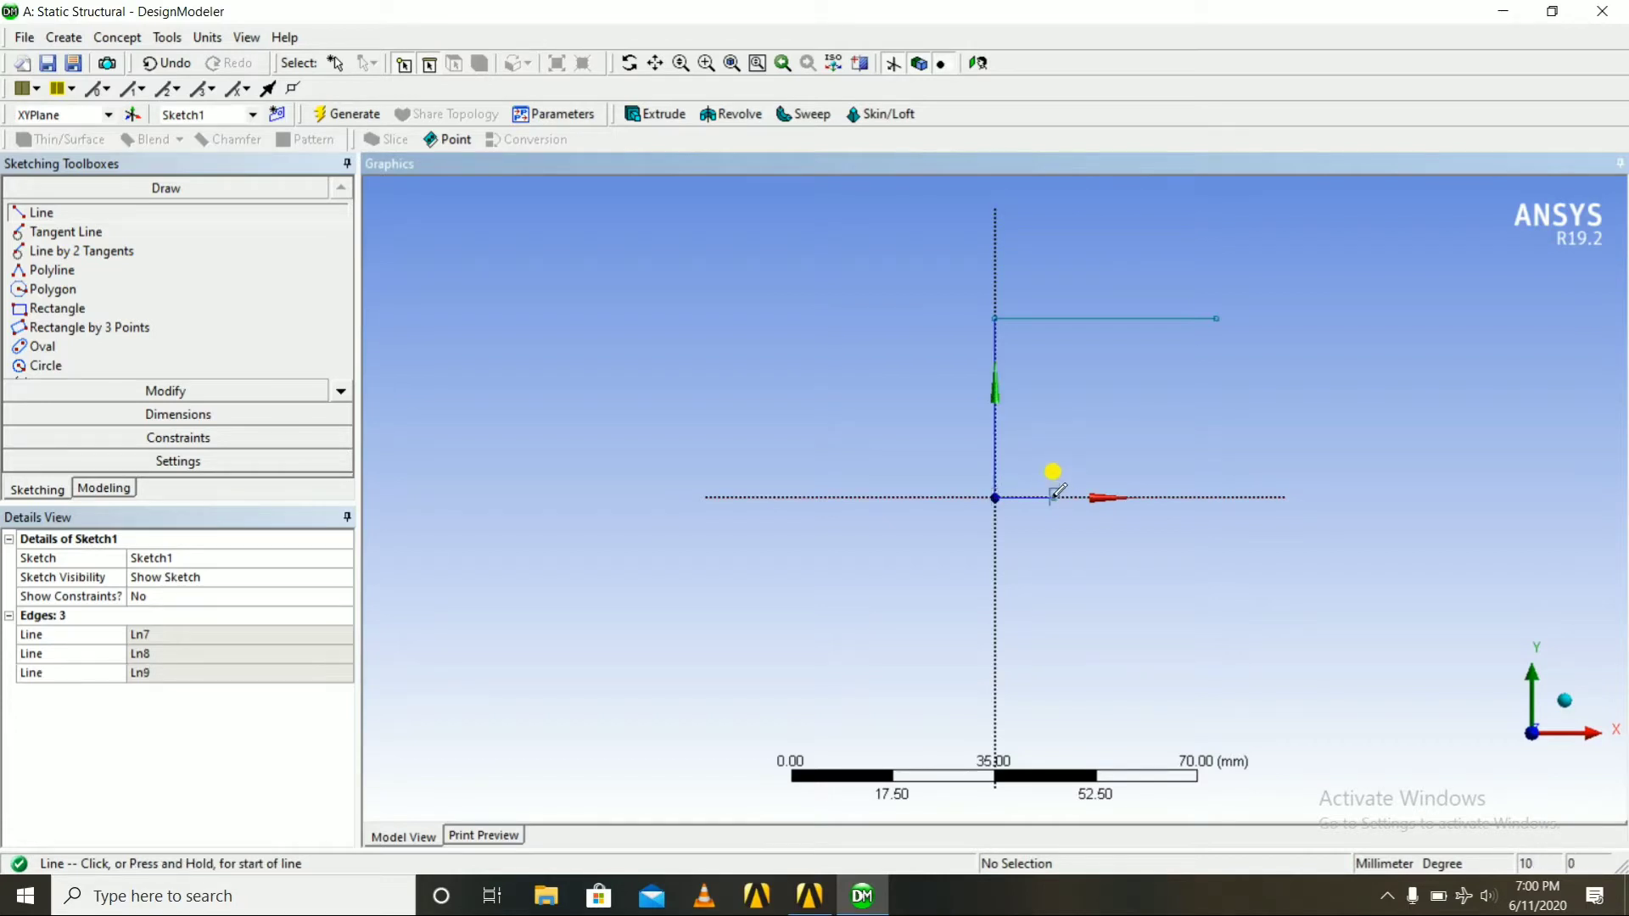
click(1054, 494)
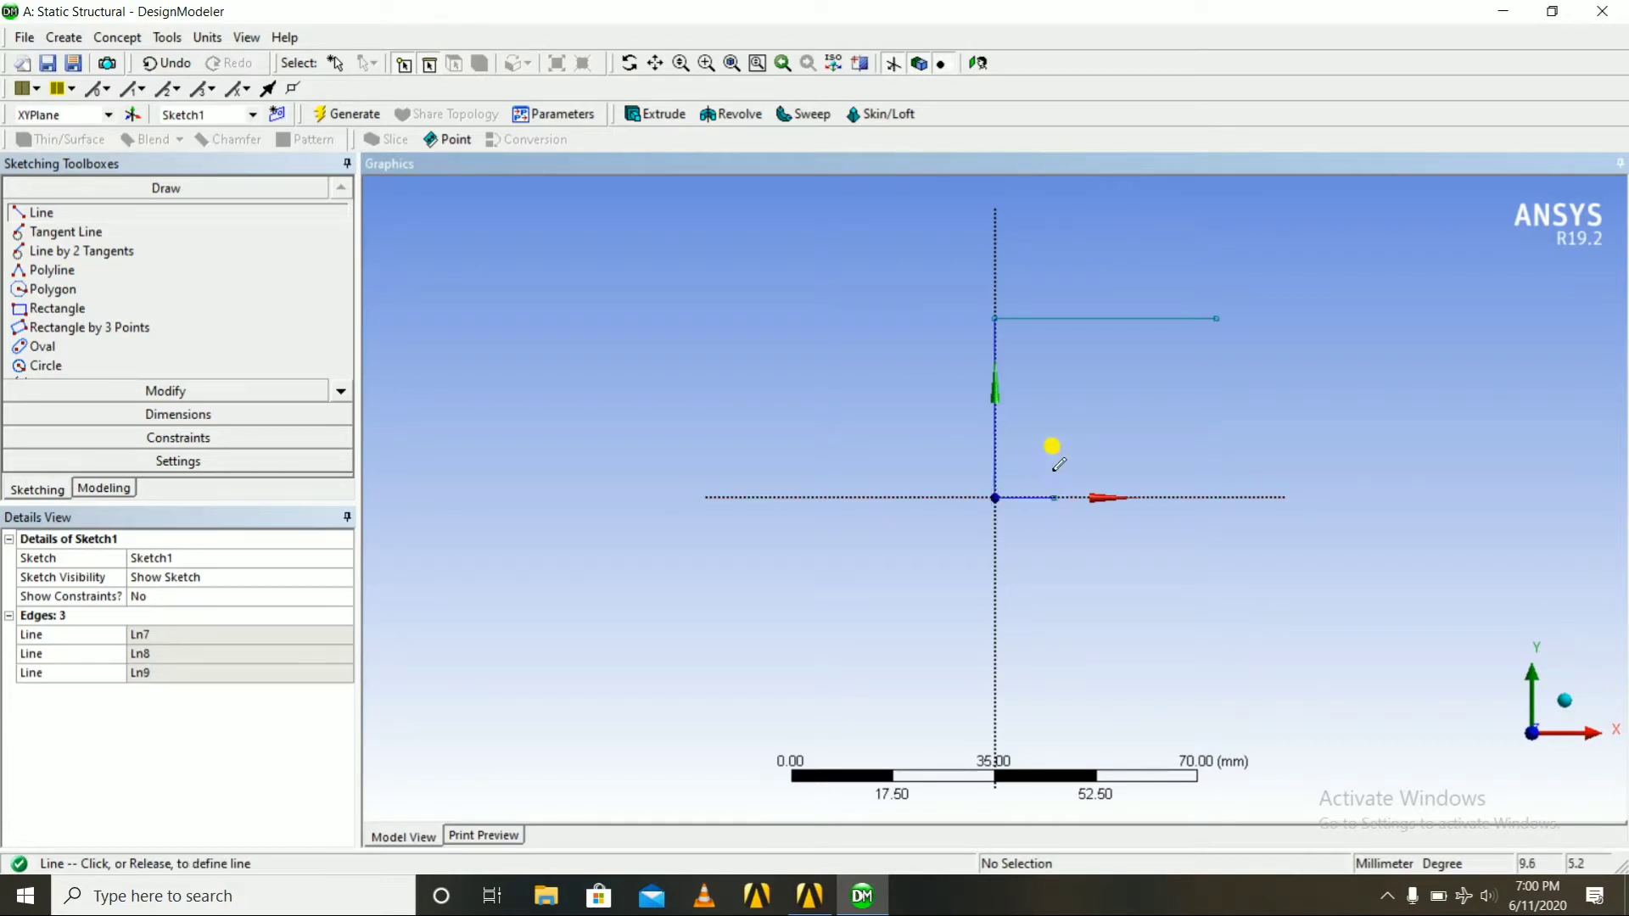
click(1053, 384)
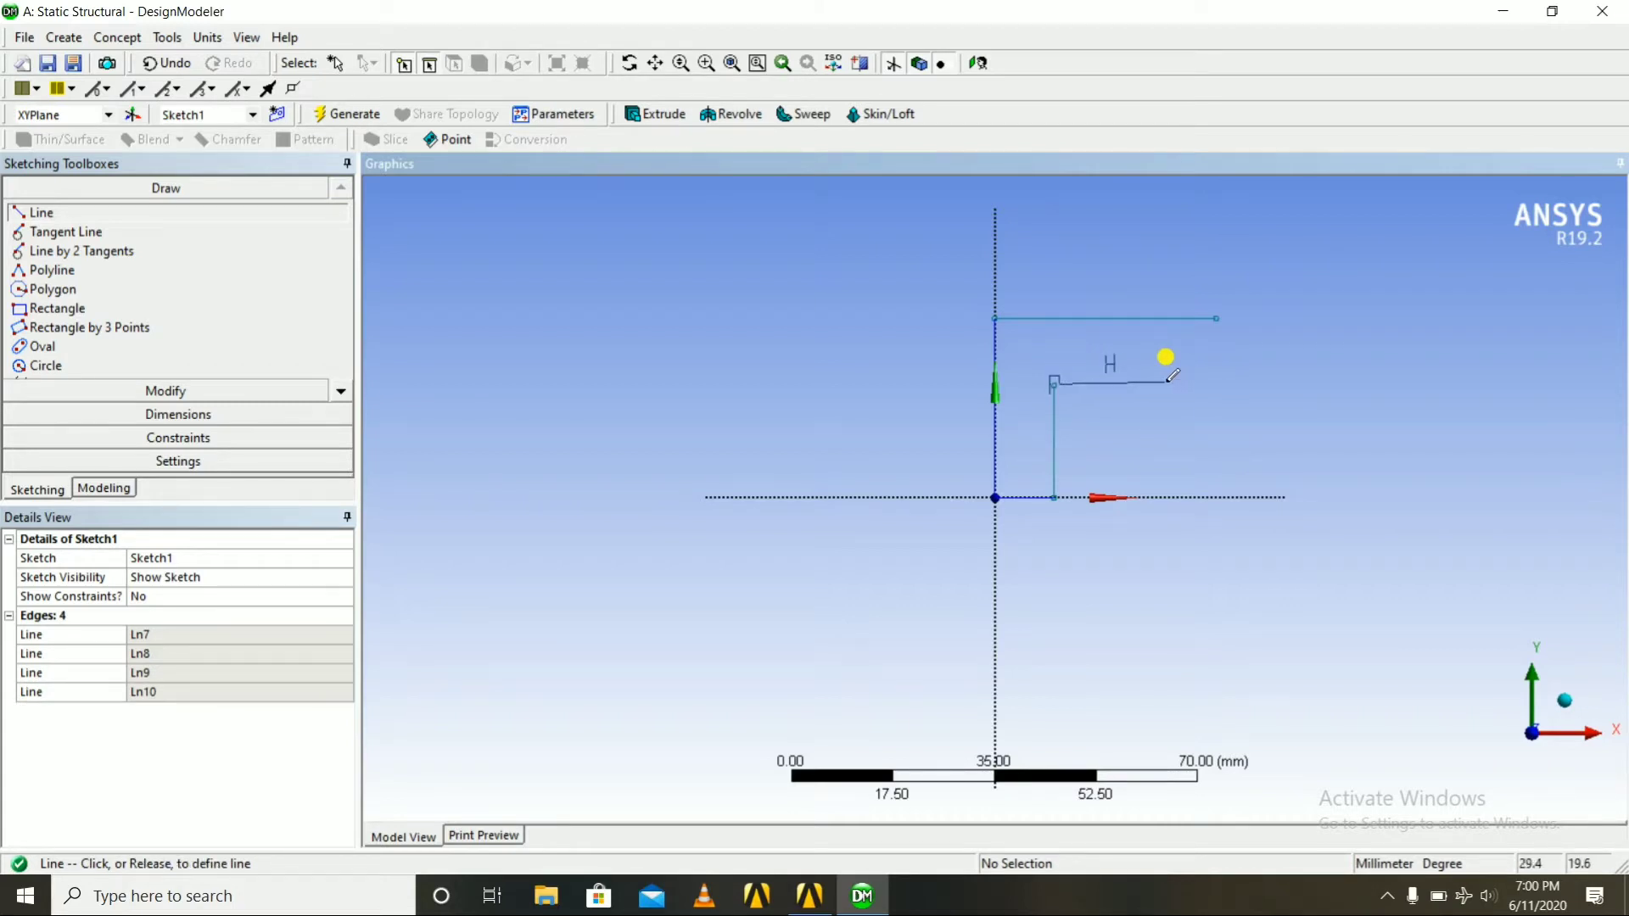
click(1225, 379)
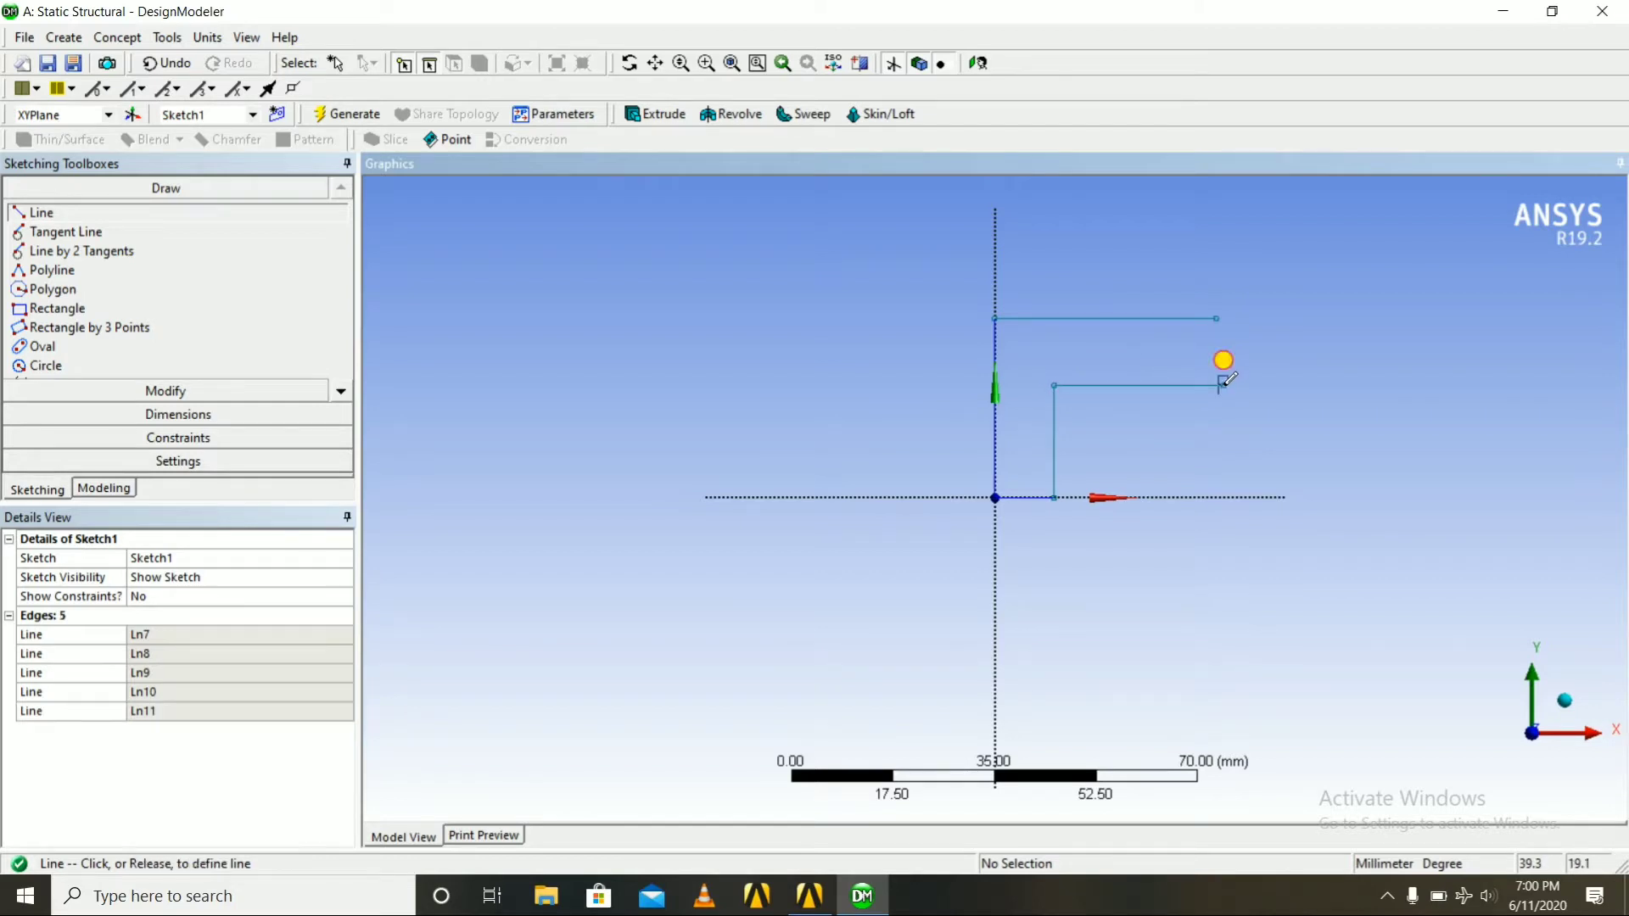
click(1224, 496)
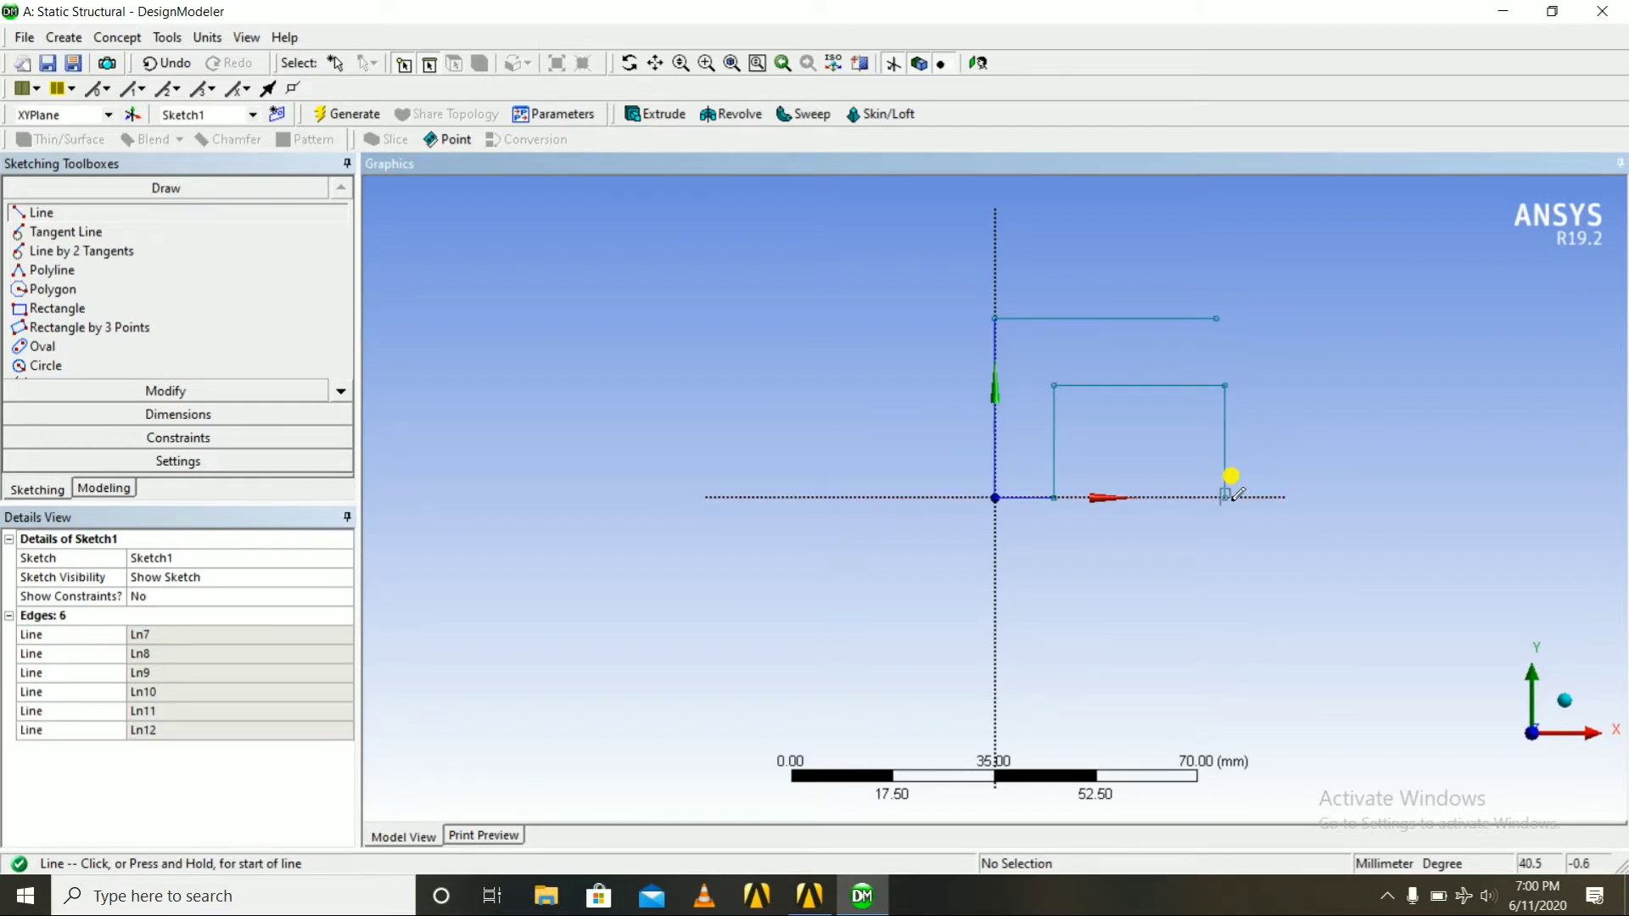
Extend the base by about 11 mm, add a tall vertical line at its end, and another upward from the upper horizontal line's free end.
click(1288, 496)
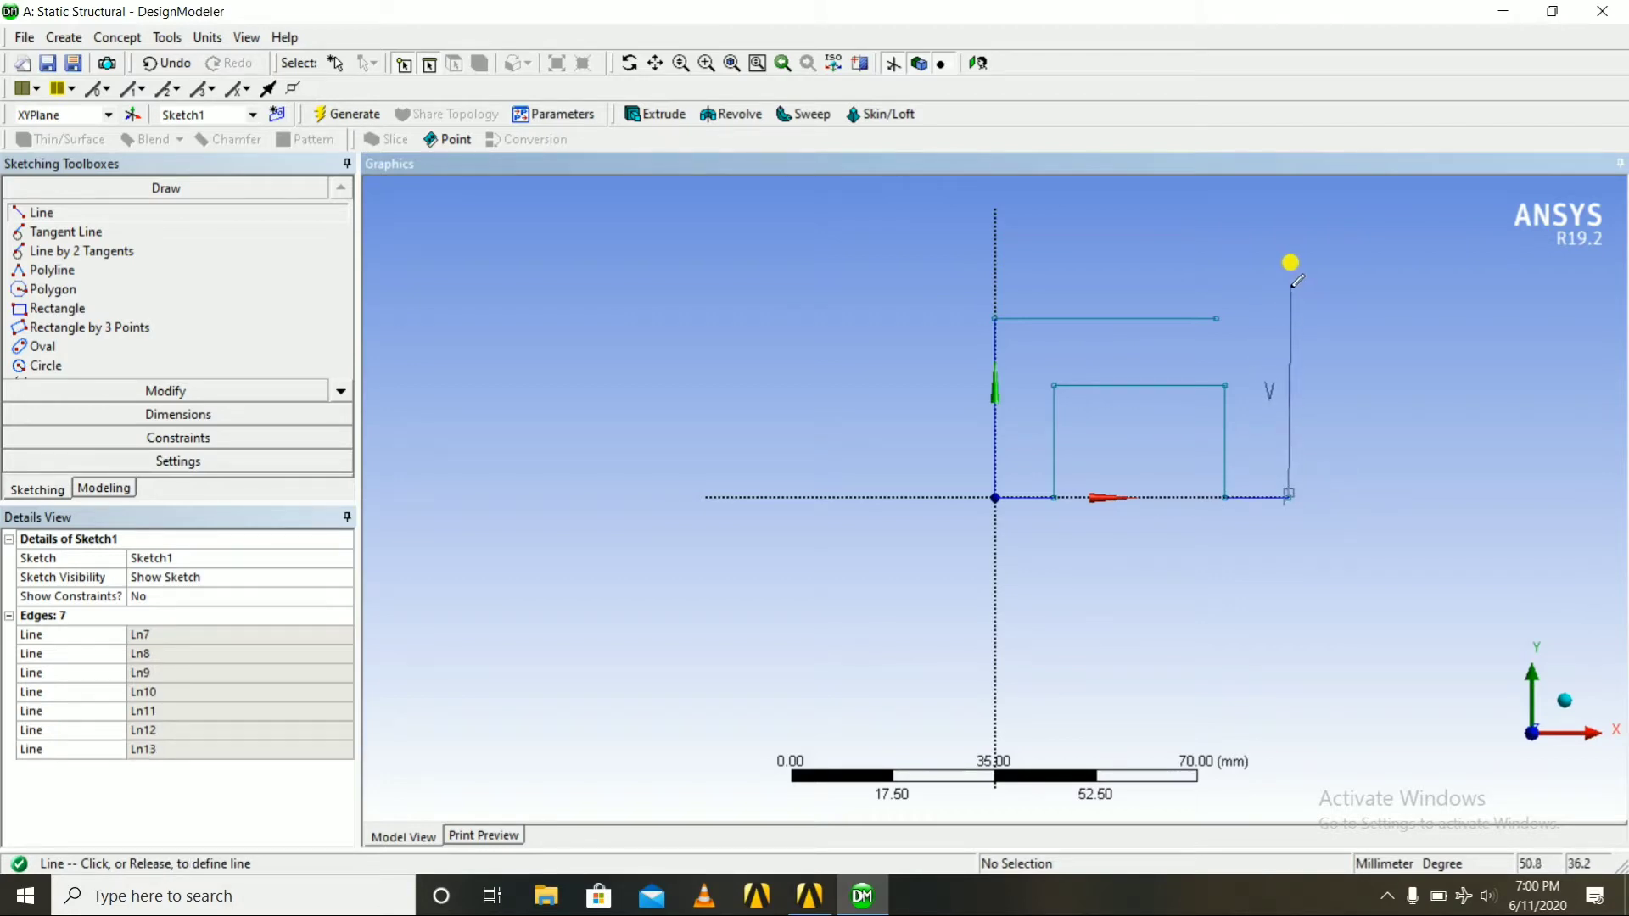
click(1287, 278)
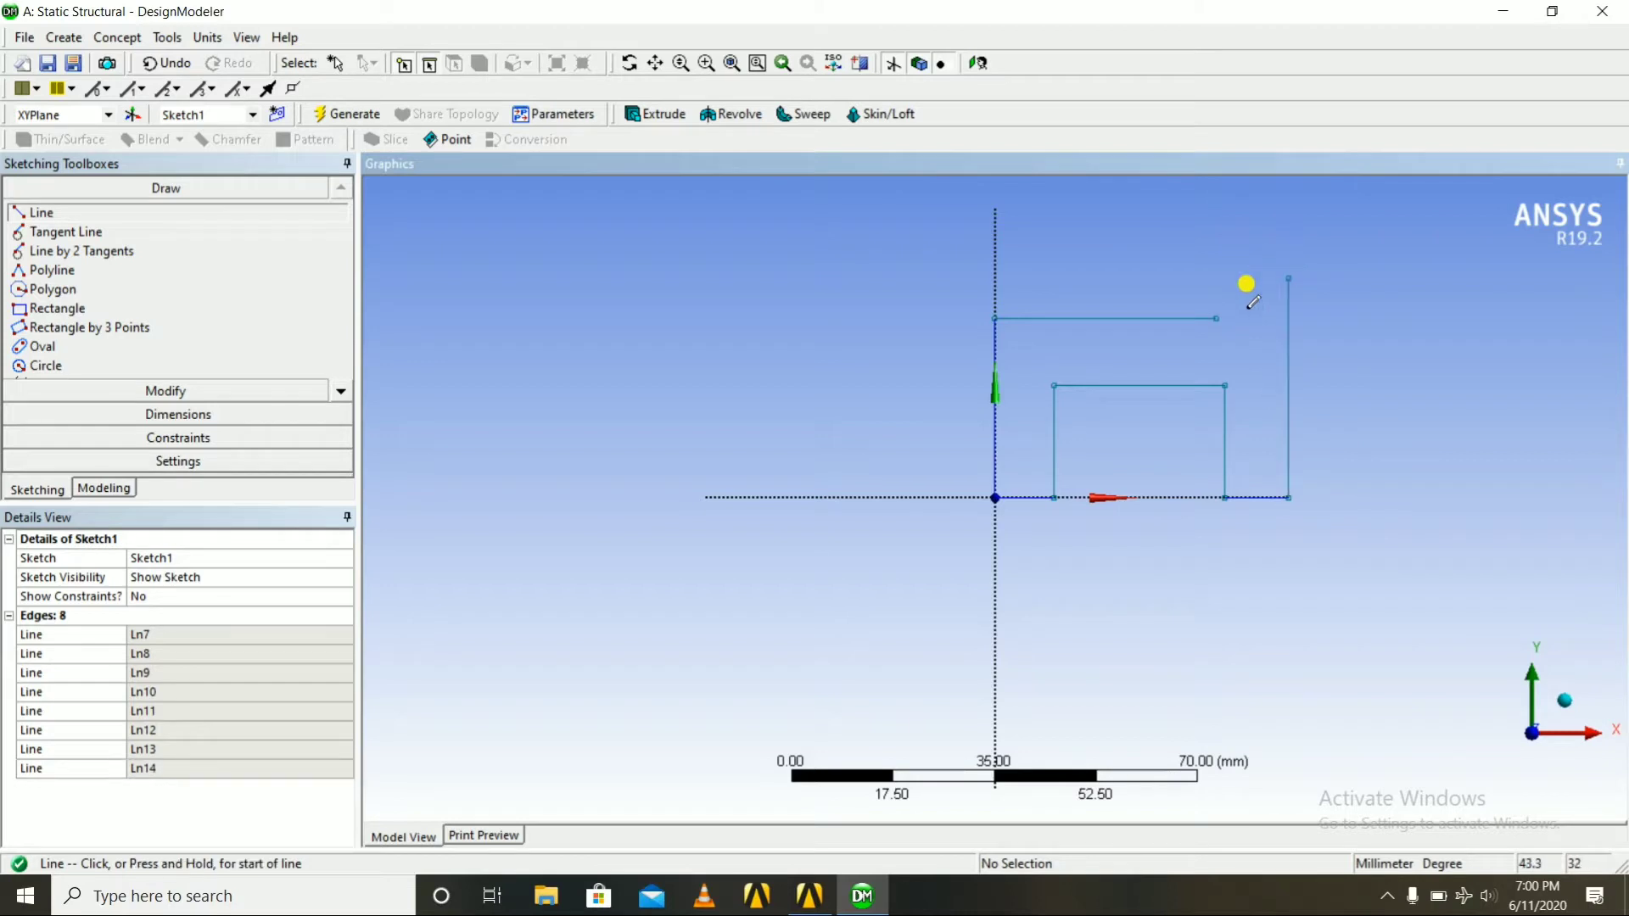
click(1215, 314)
scroll(1211, 170, down, 1)
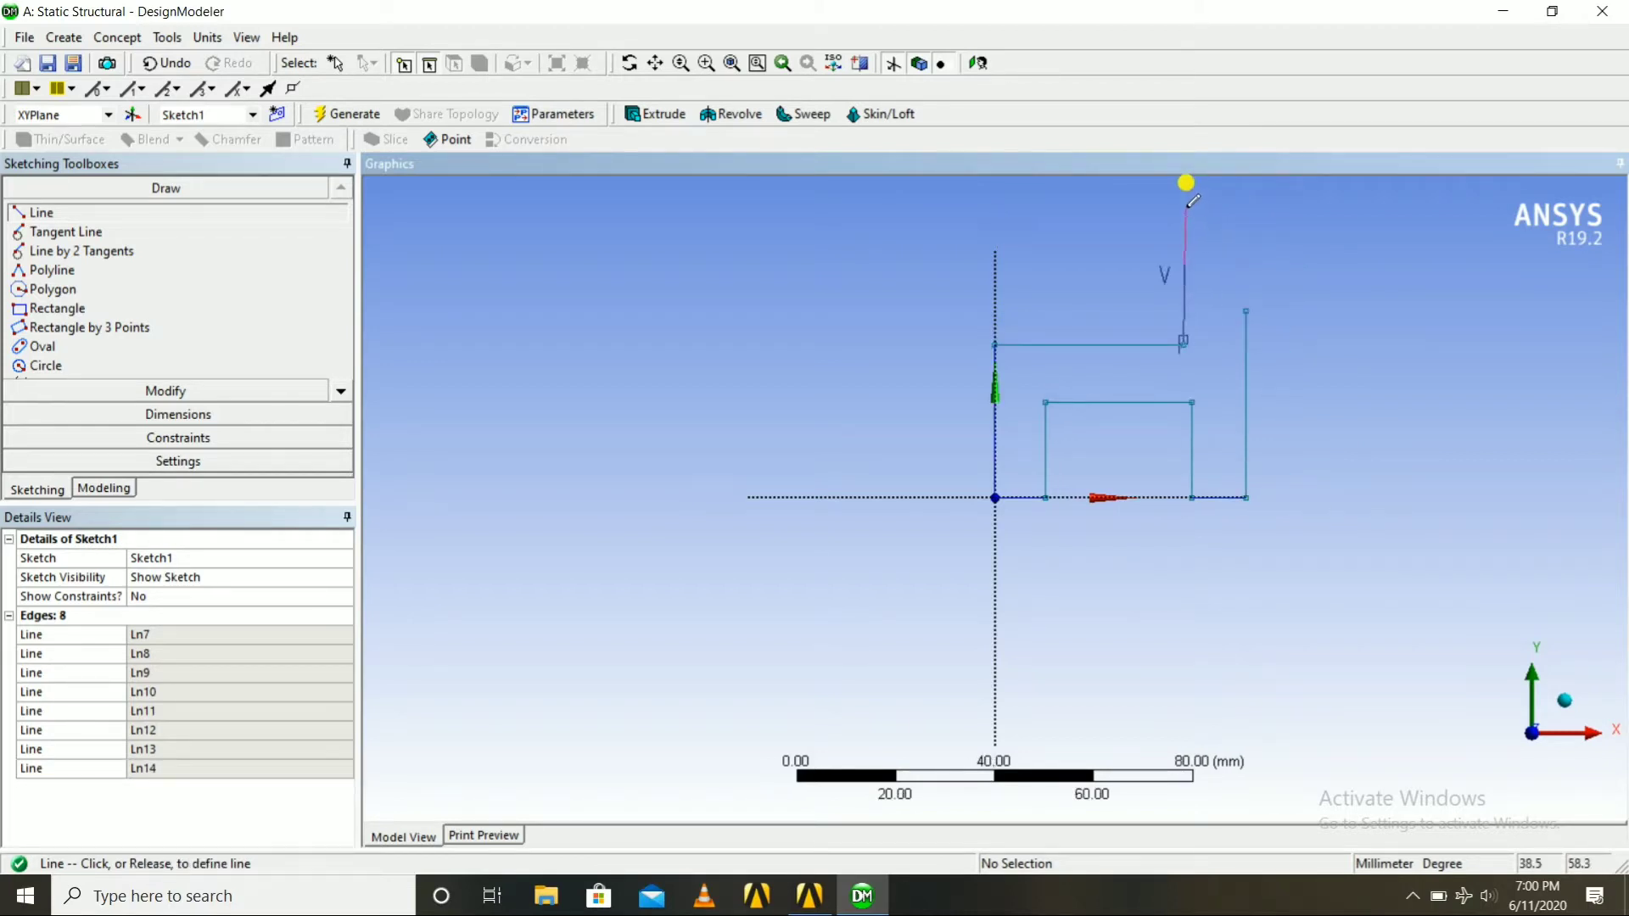
click(1186, 204)
scroll(1004, 468, down, 1)
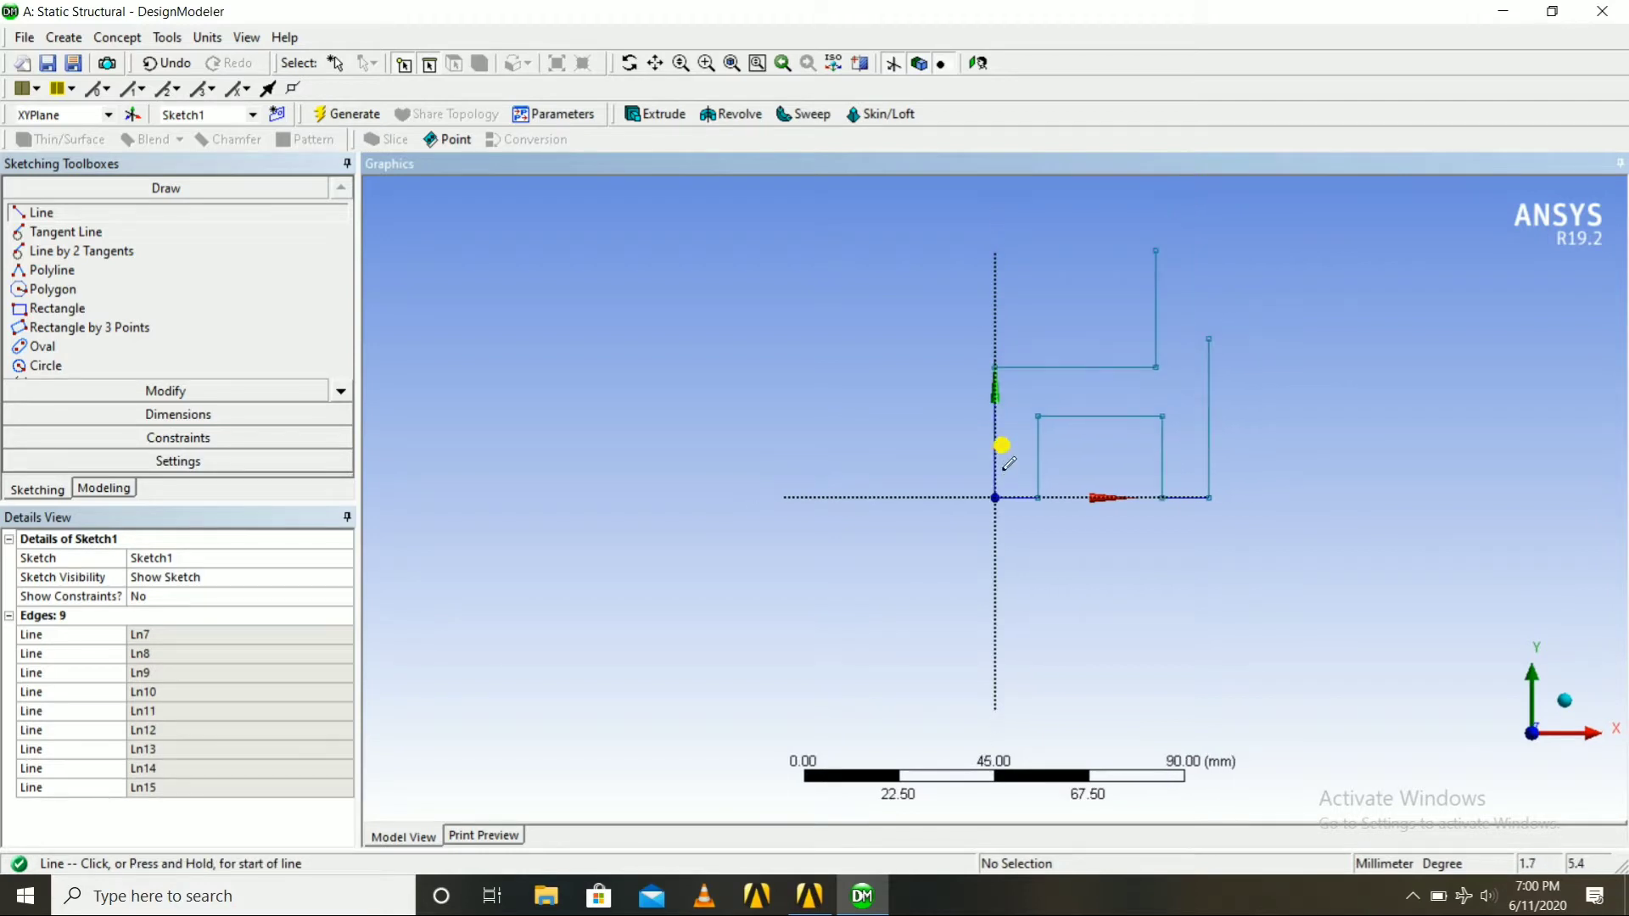
Add general dimensions to the two base segments on the X axis and to the recess's top edge.
click(85, 413)
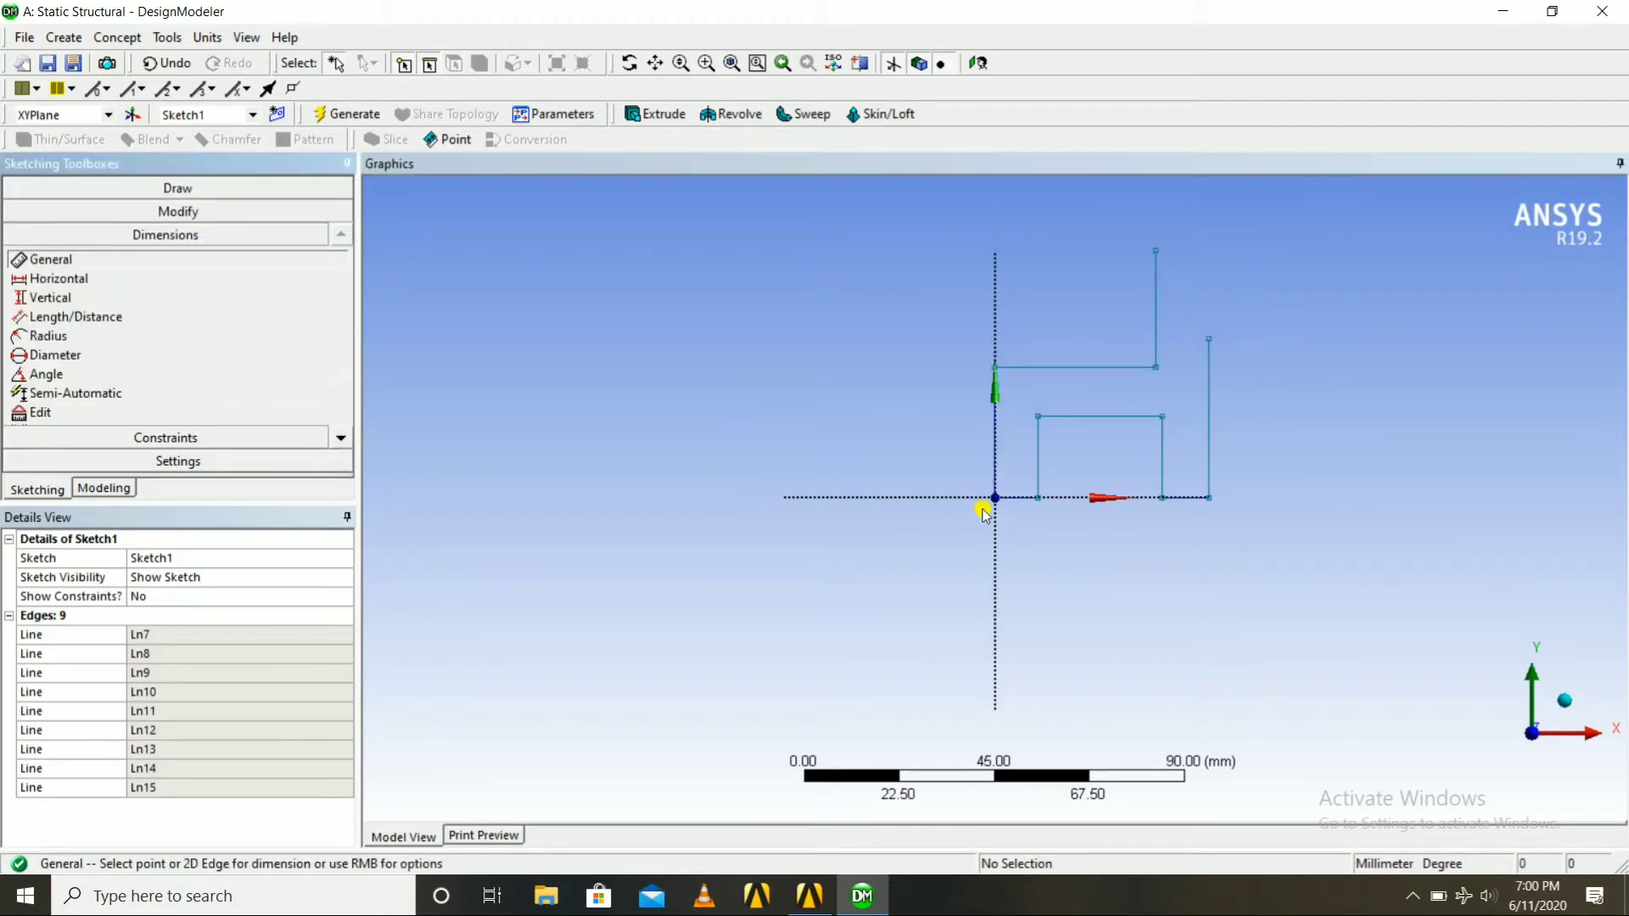
click(1017, 498)
click(1032, 559)
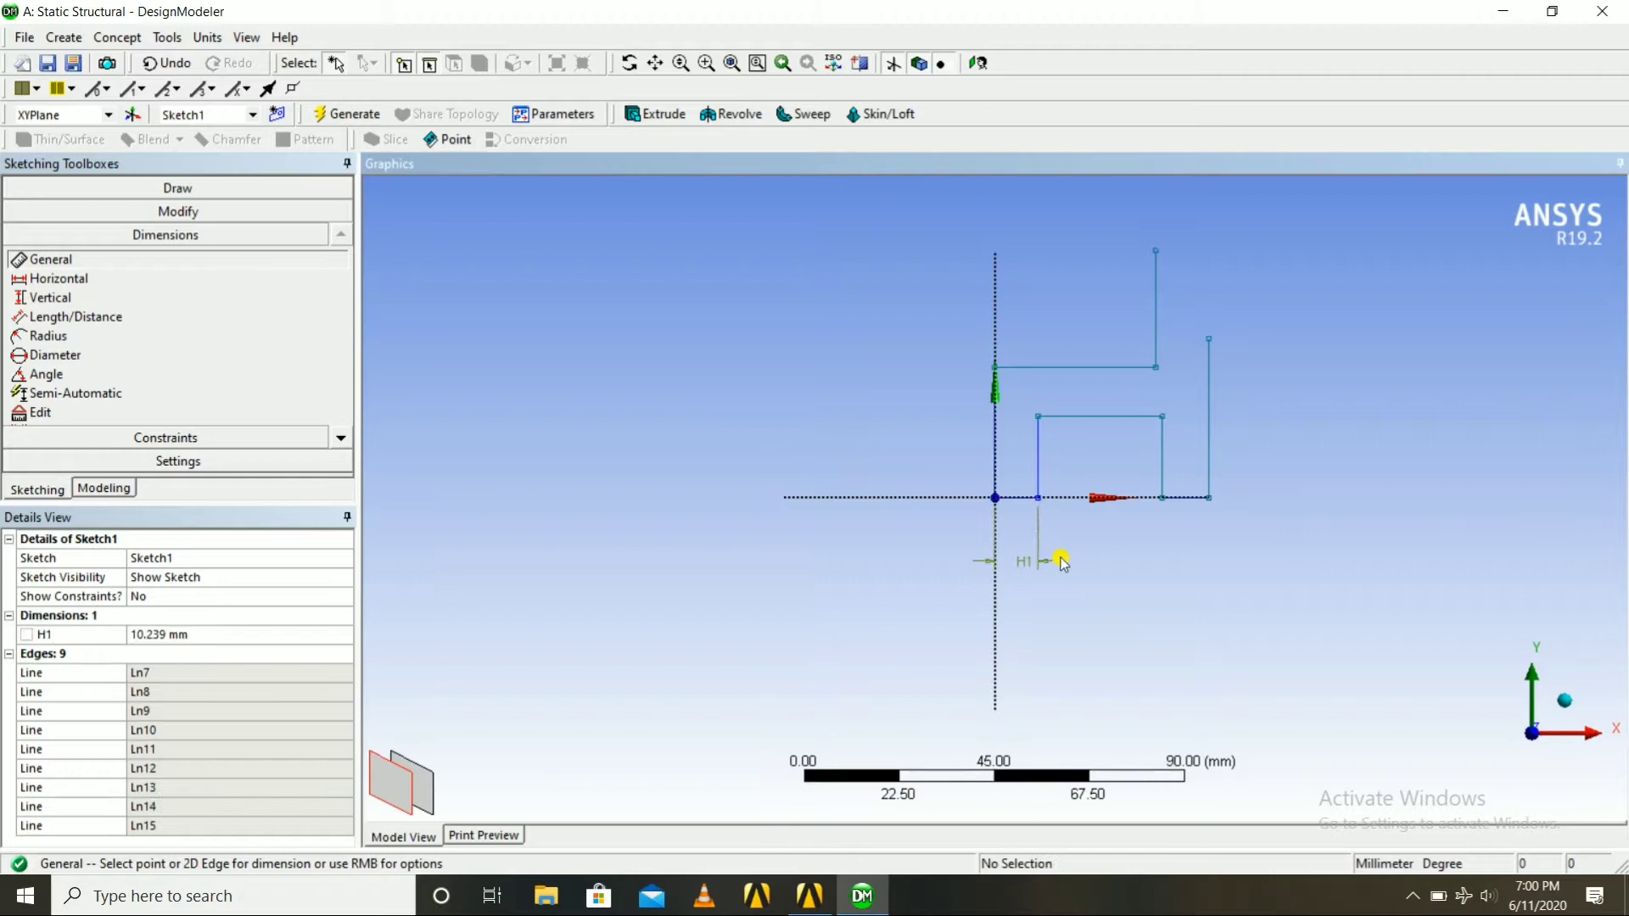
click(1186, 499)
click(1187, 547)
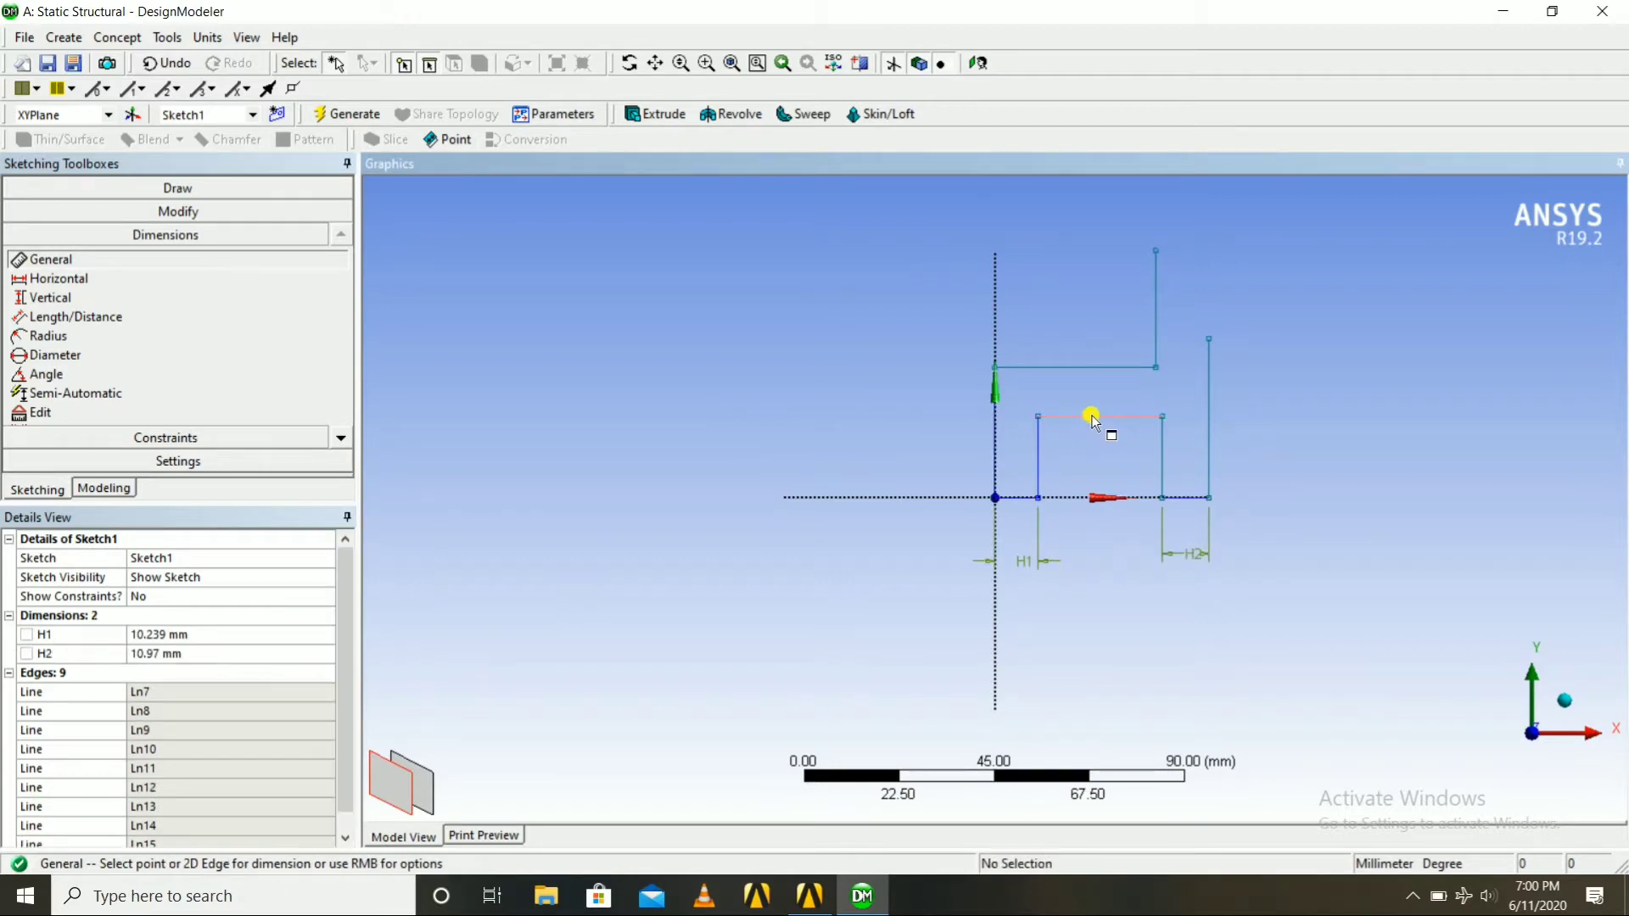
click(1092, 417)
click(1086, 533)
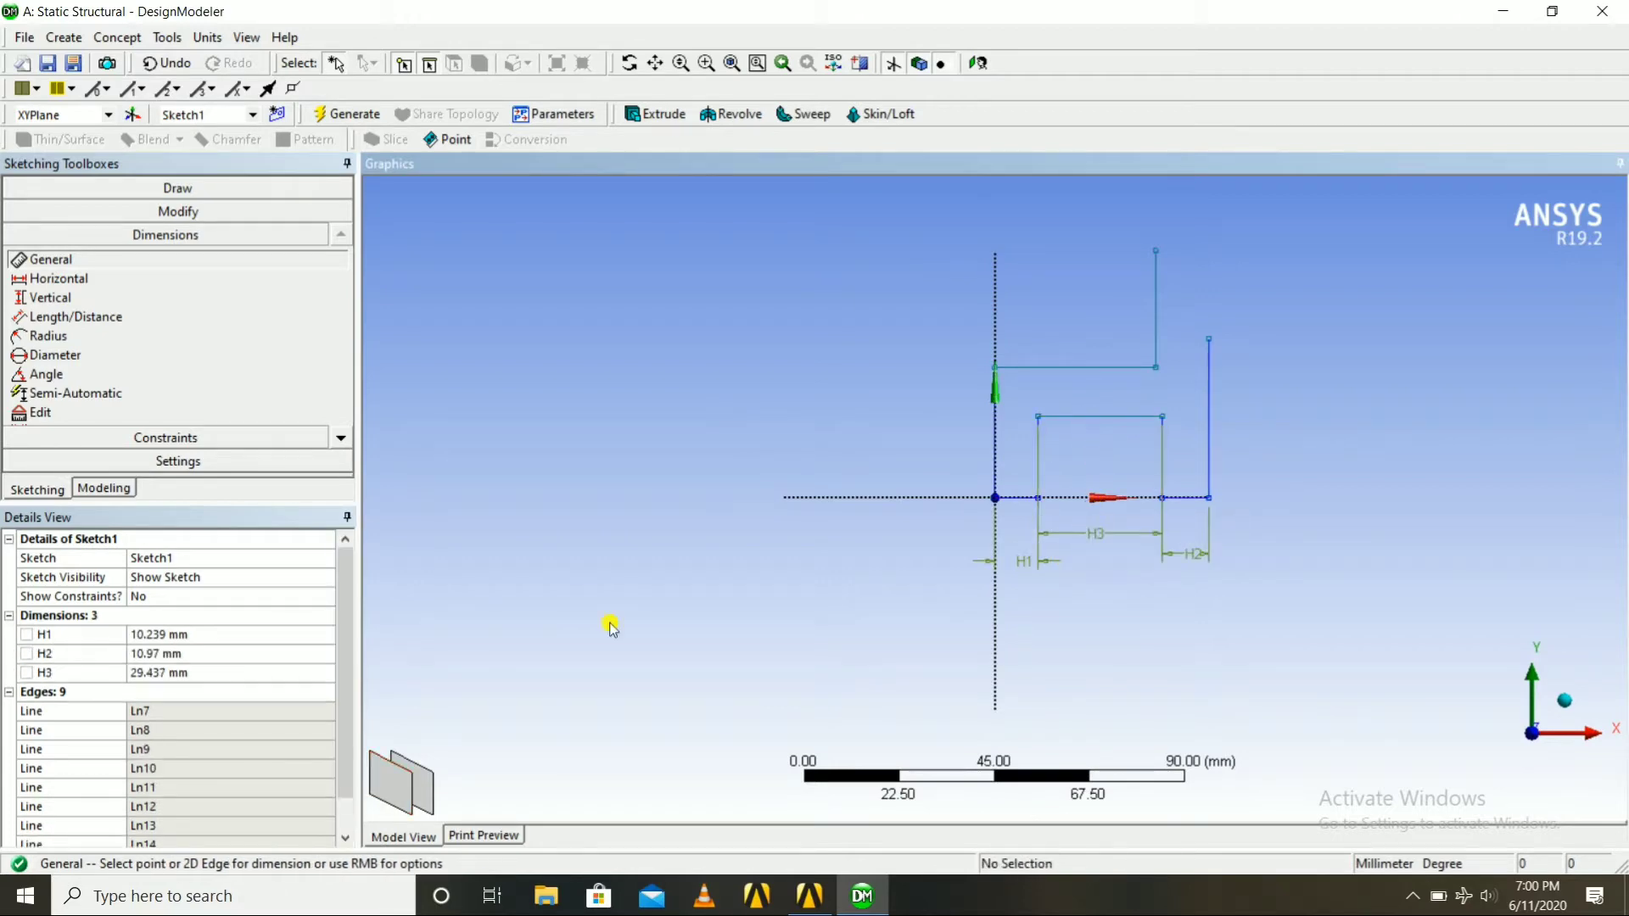
Set both base segments (H1 and H2) to 16 mm and the recess width (H3) to 74 mm.
click(146, 636)
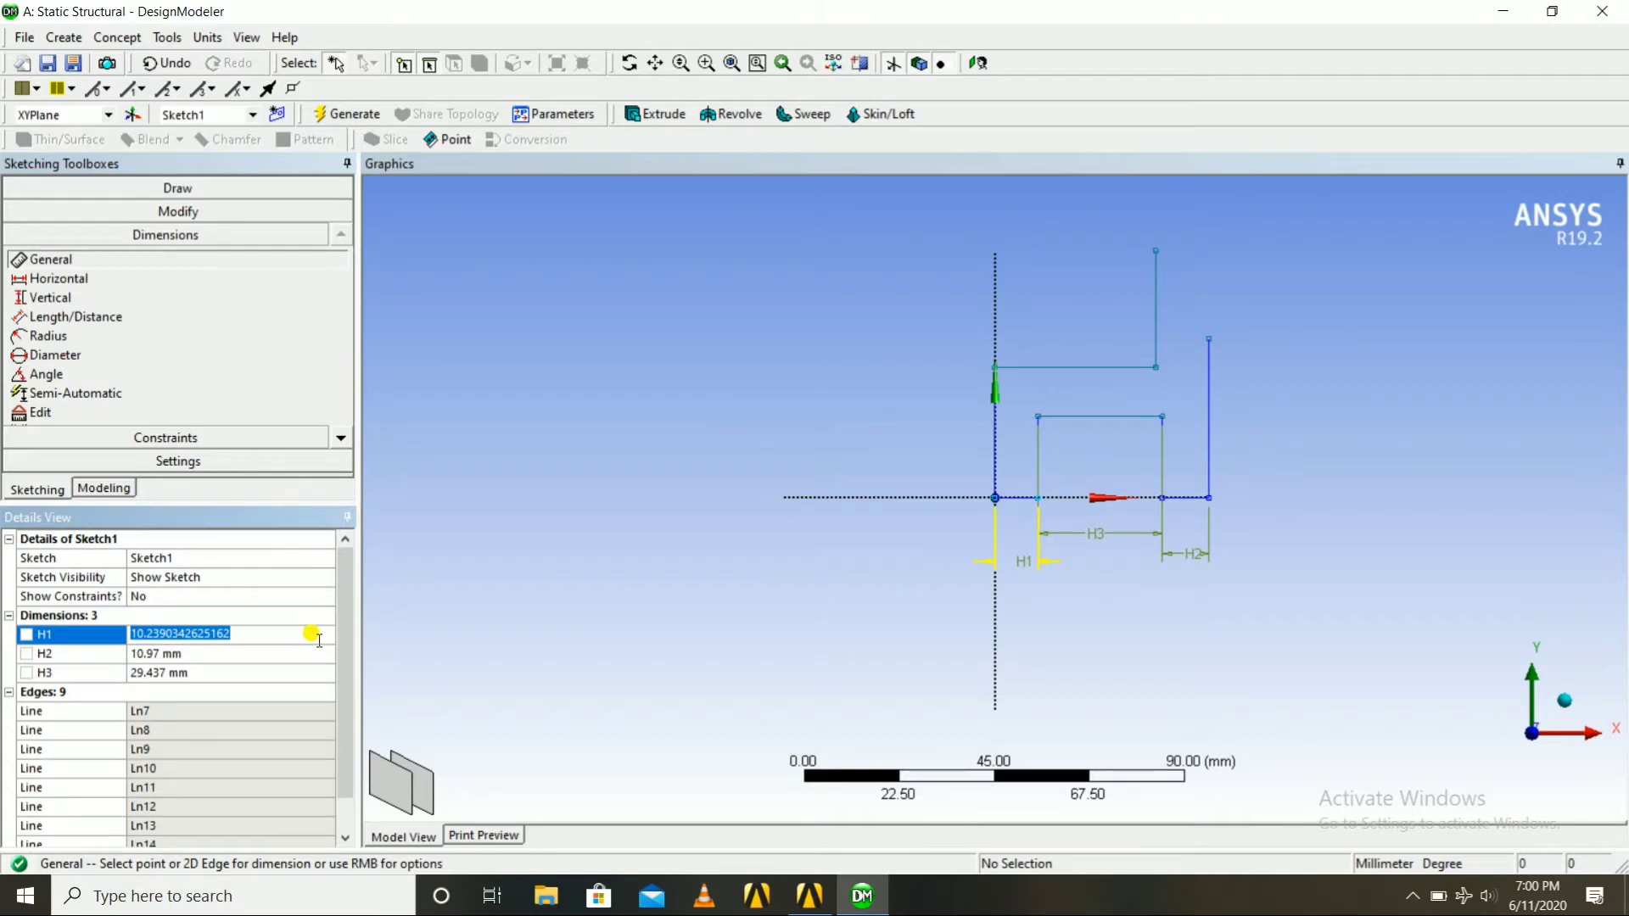
text(16)
key(Return)
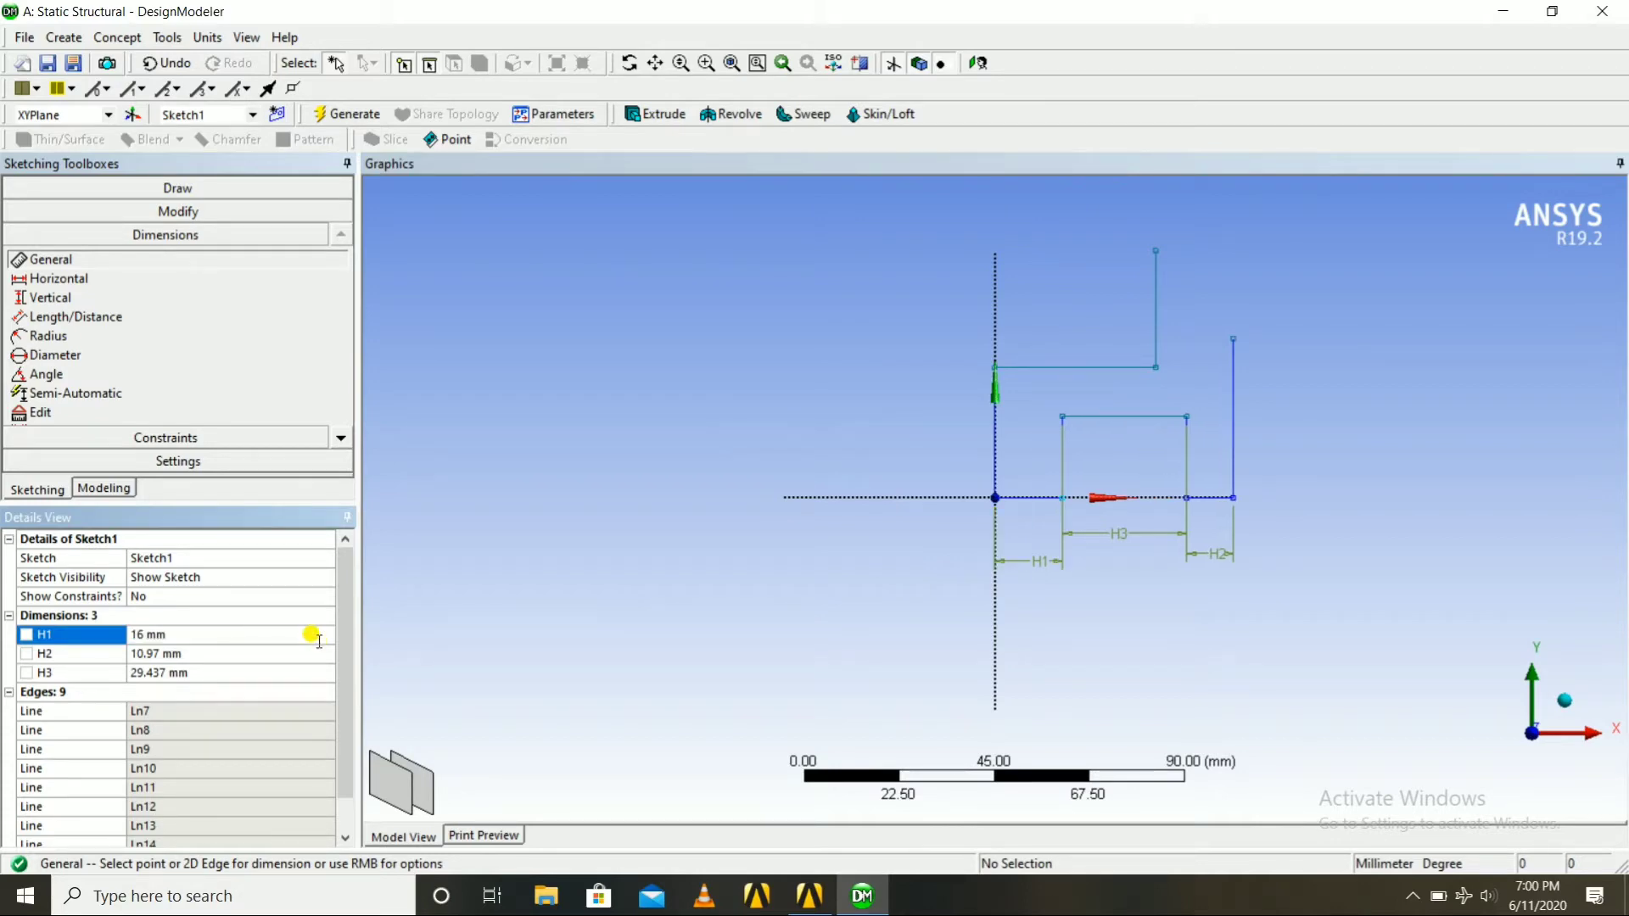
click(166, 655)
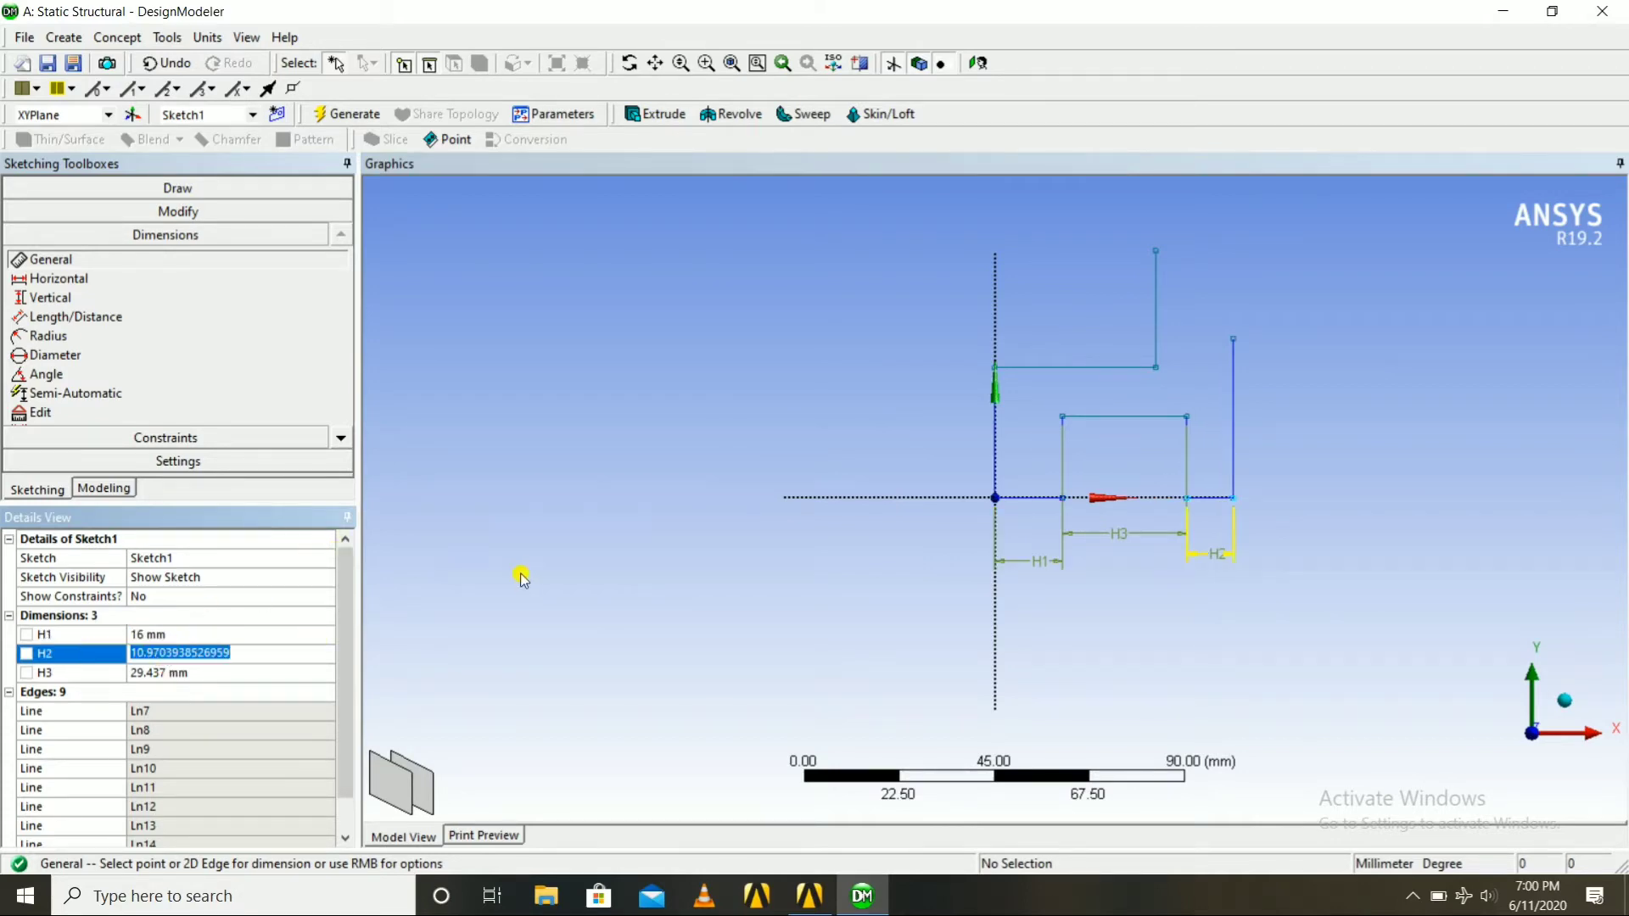
text(16)
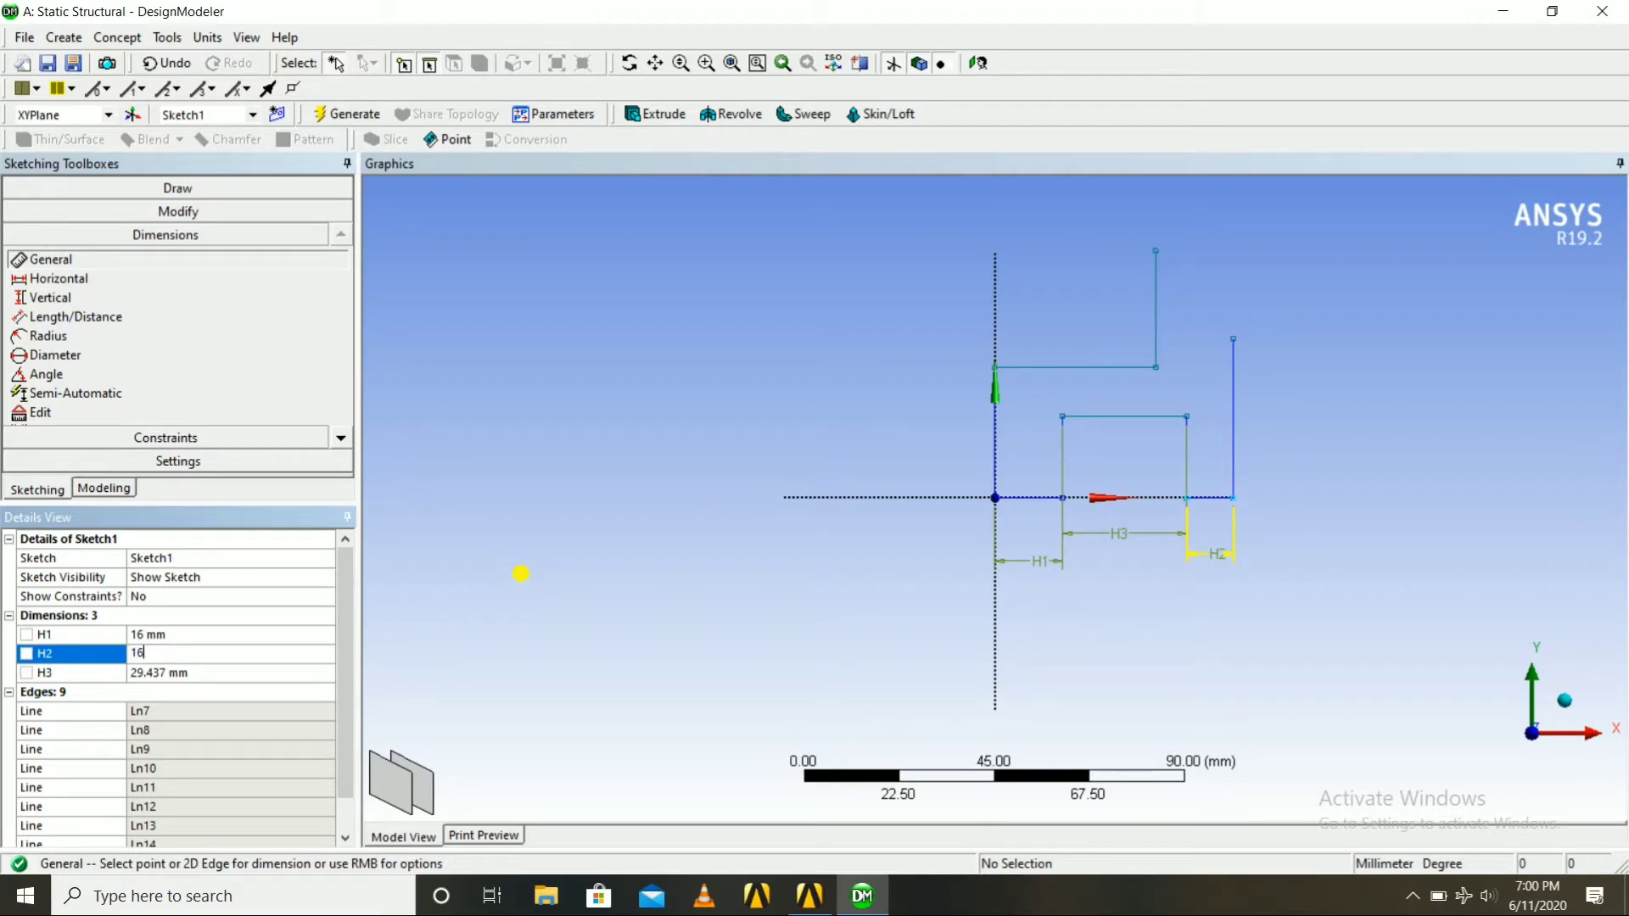
key(Return)
click(227, 671)
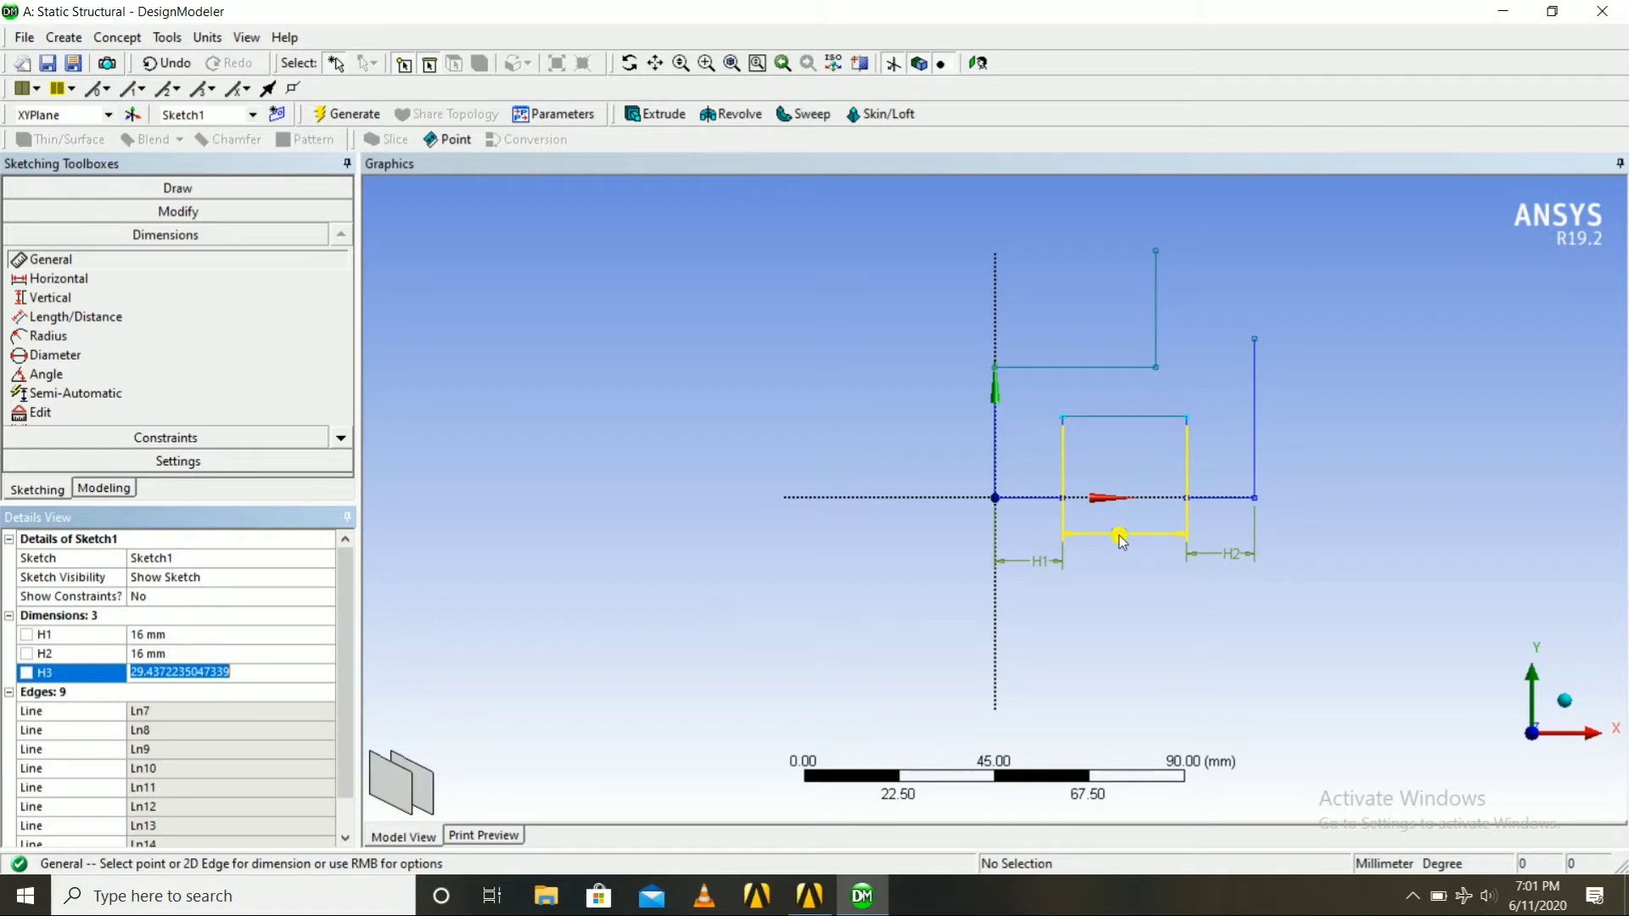
text(74)
key(Return)
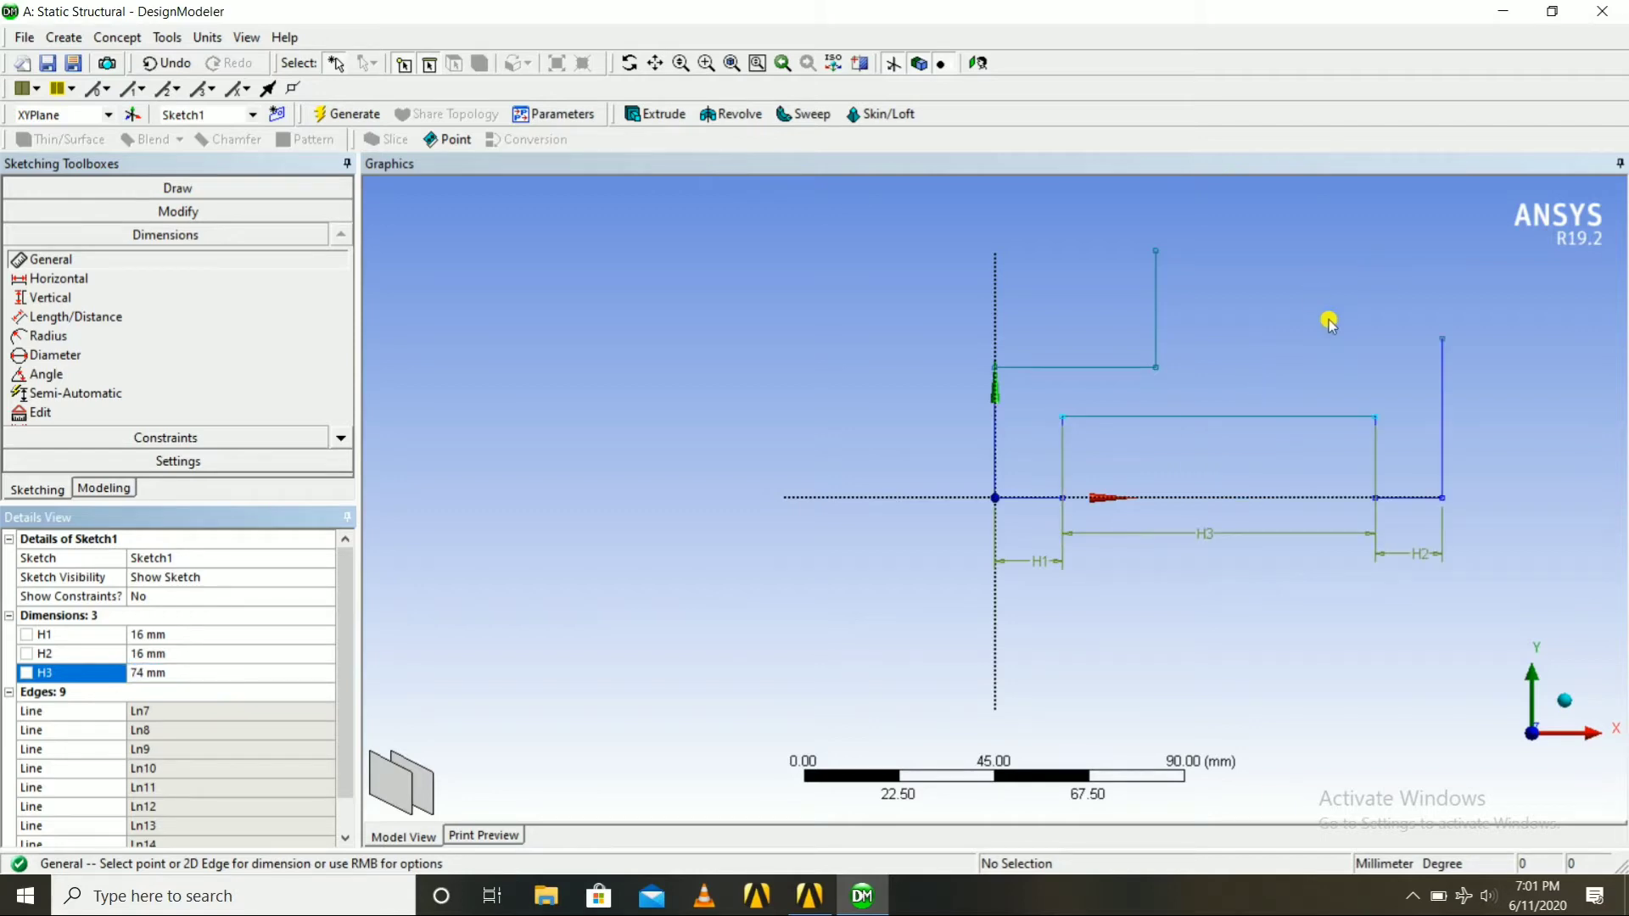
Dimension the height of the profile's vertical edge on the Y axis.
click(978, 63)
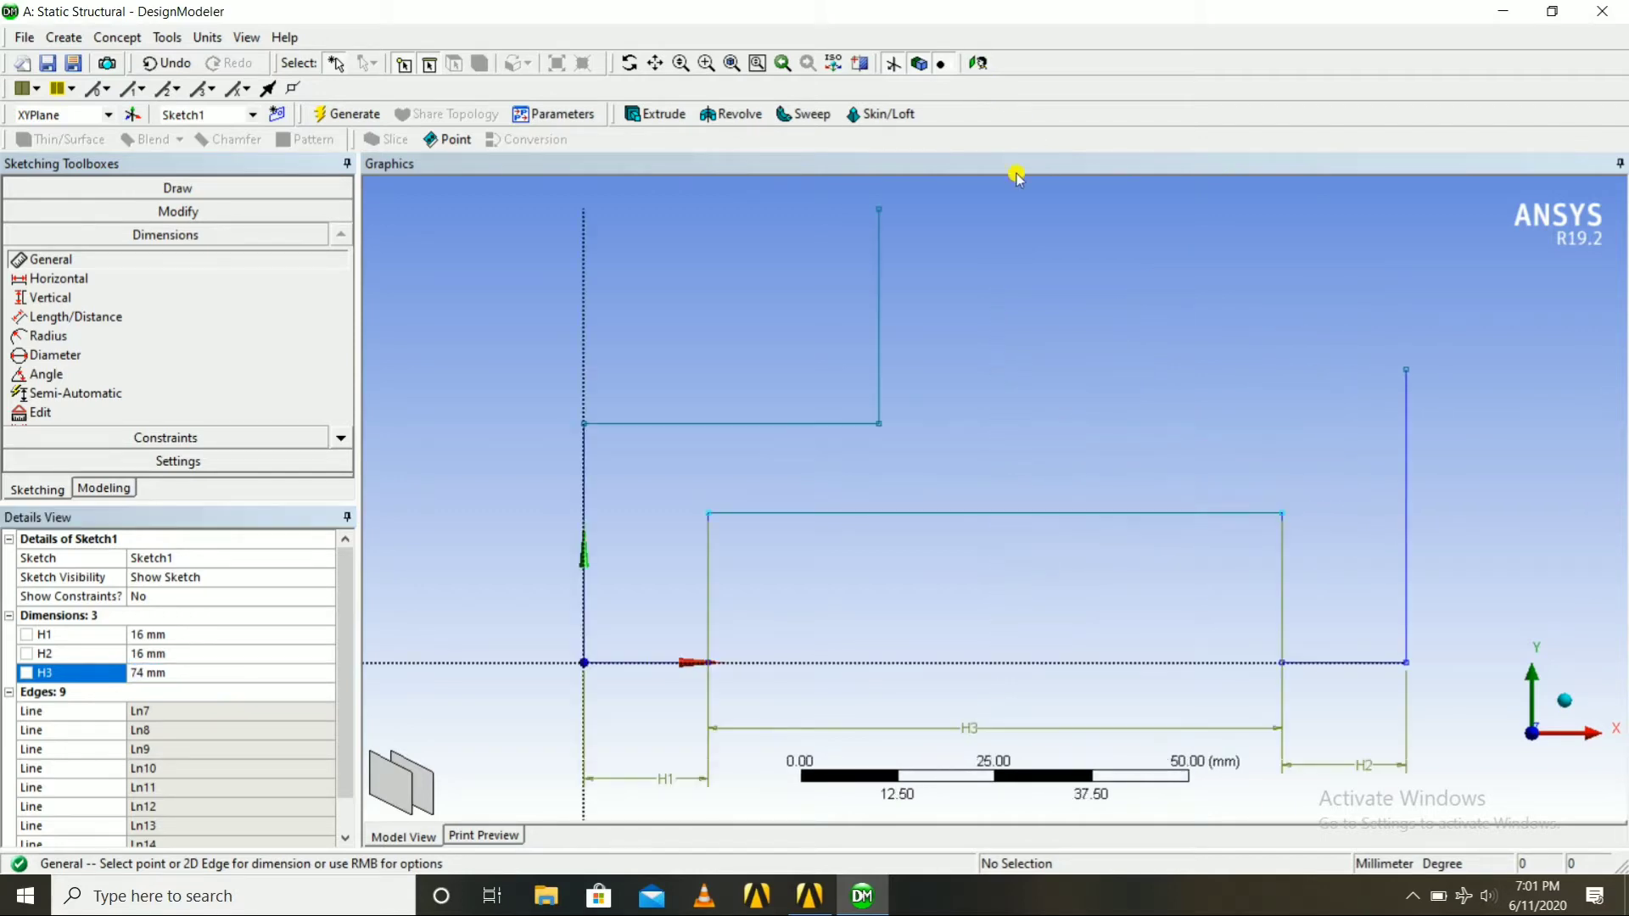
scroll(1179, 377, down, 2)
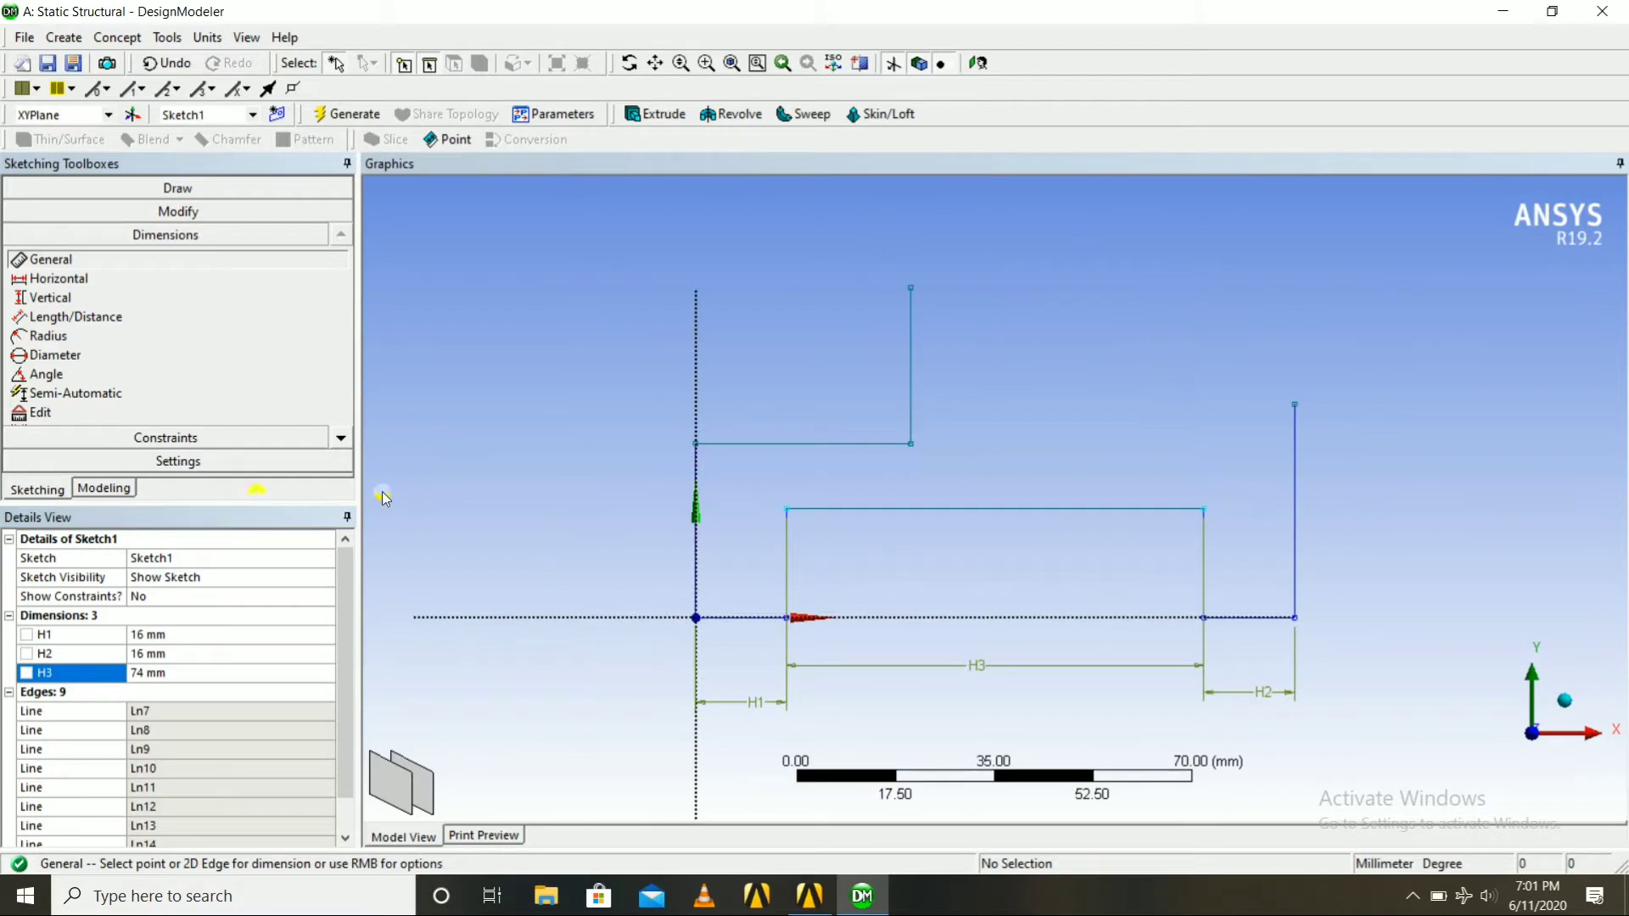
click(690, 557)
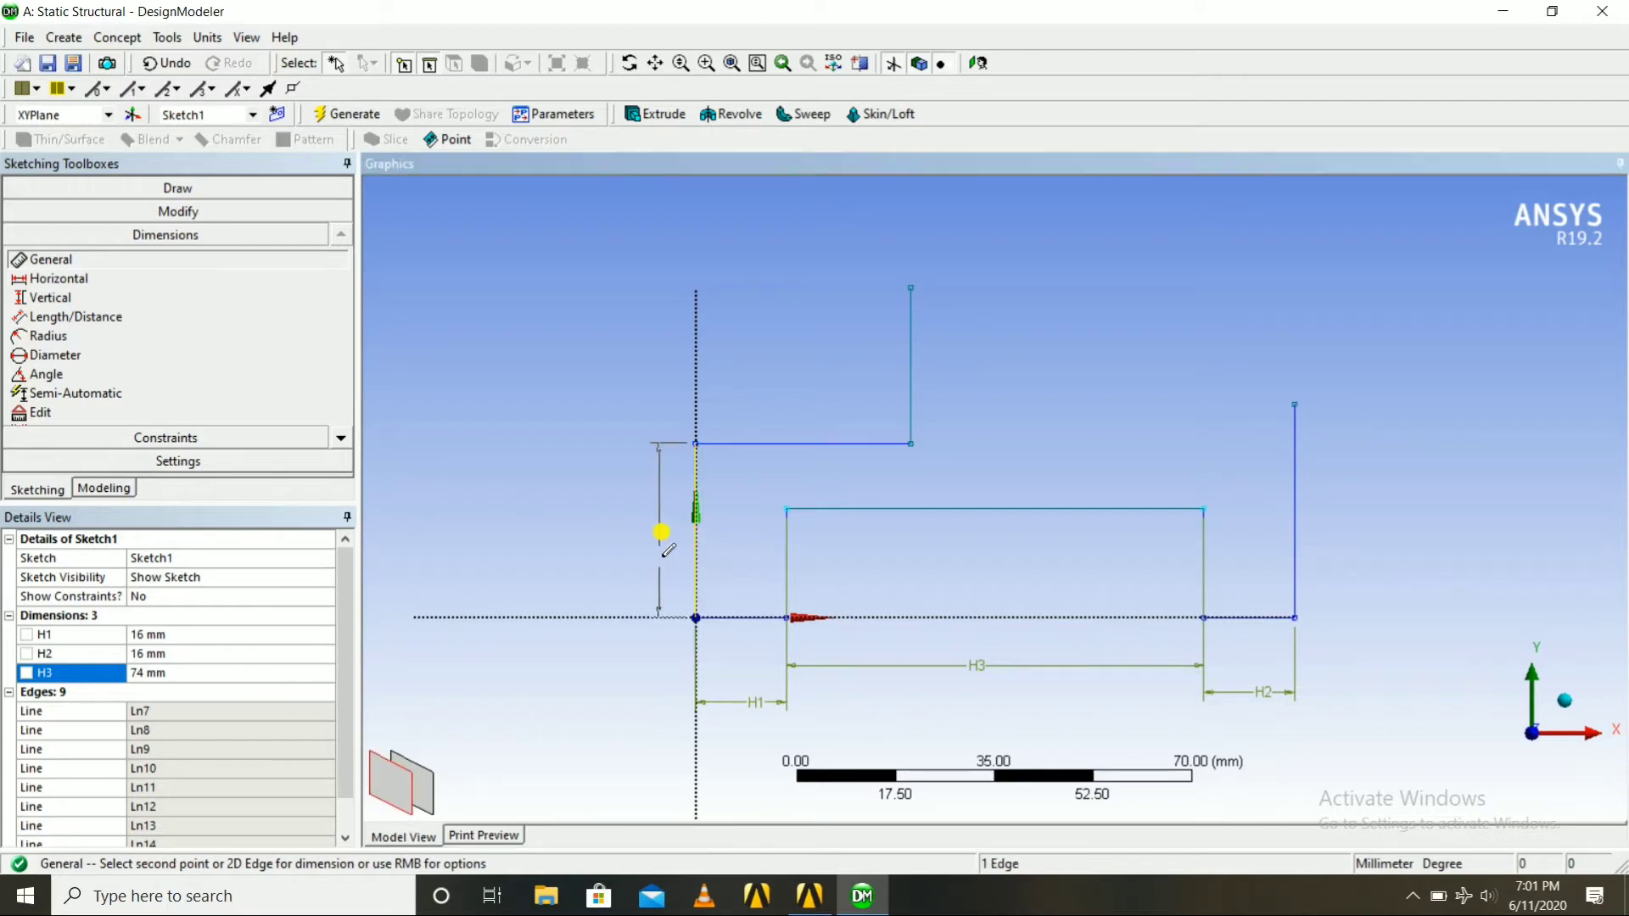
click(539, 552)
Try to set the height dimension of the edge on the Y axis to 24 mm.
click(172, 692)
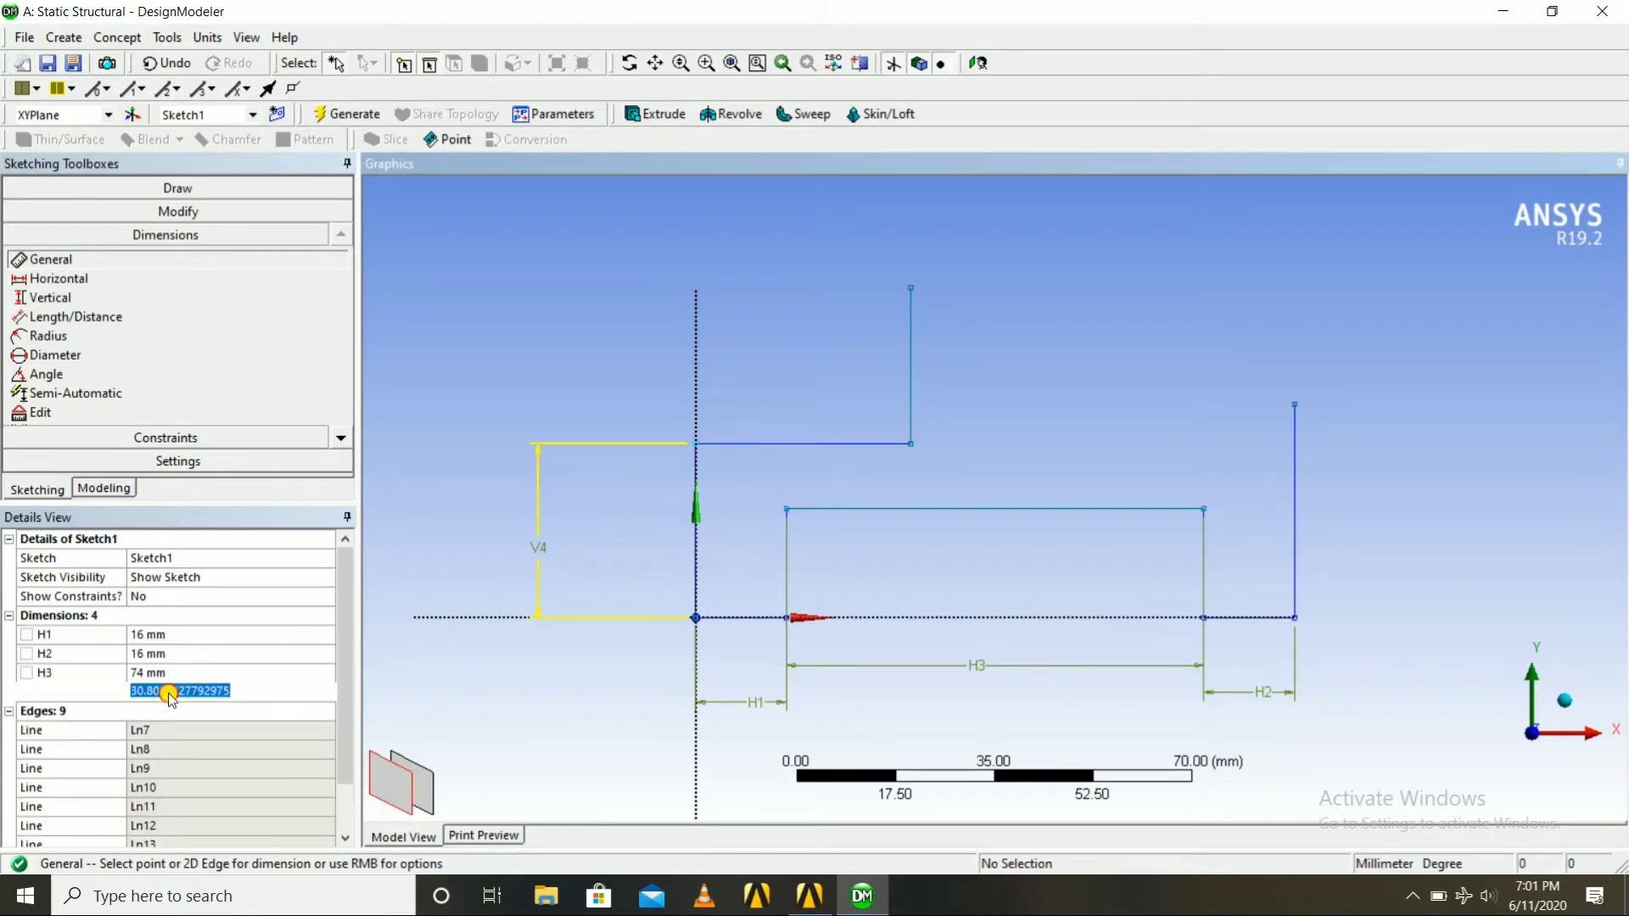
text(24)
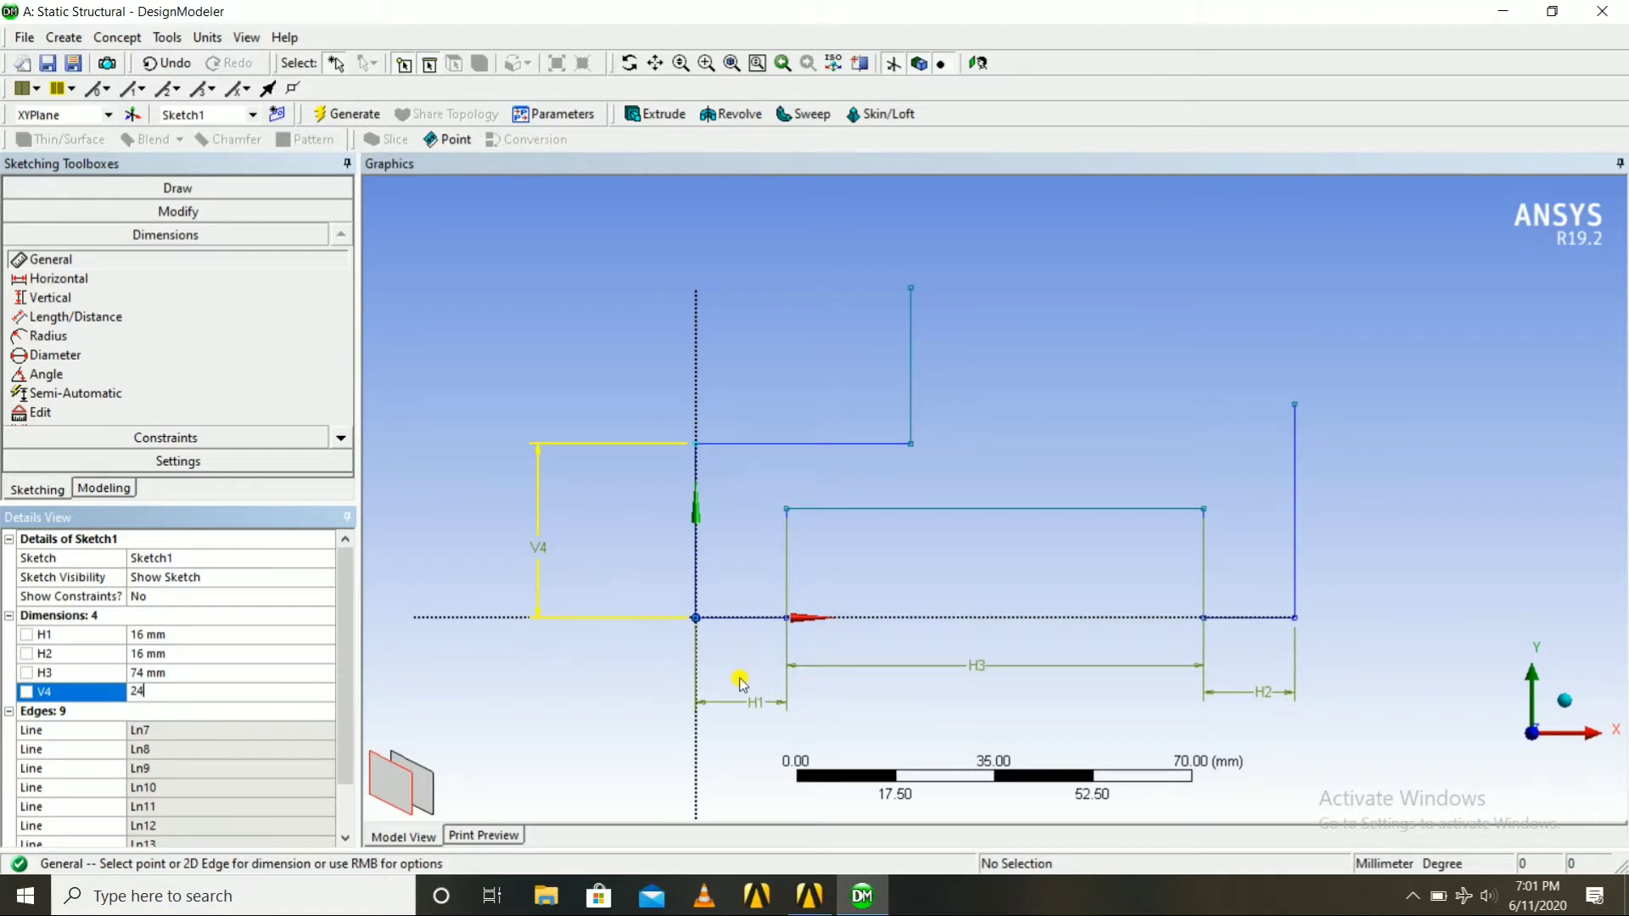
click(664, 642)
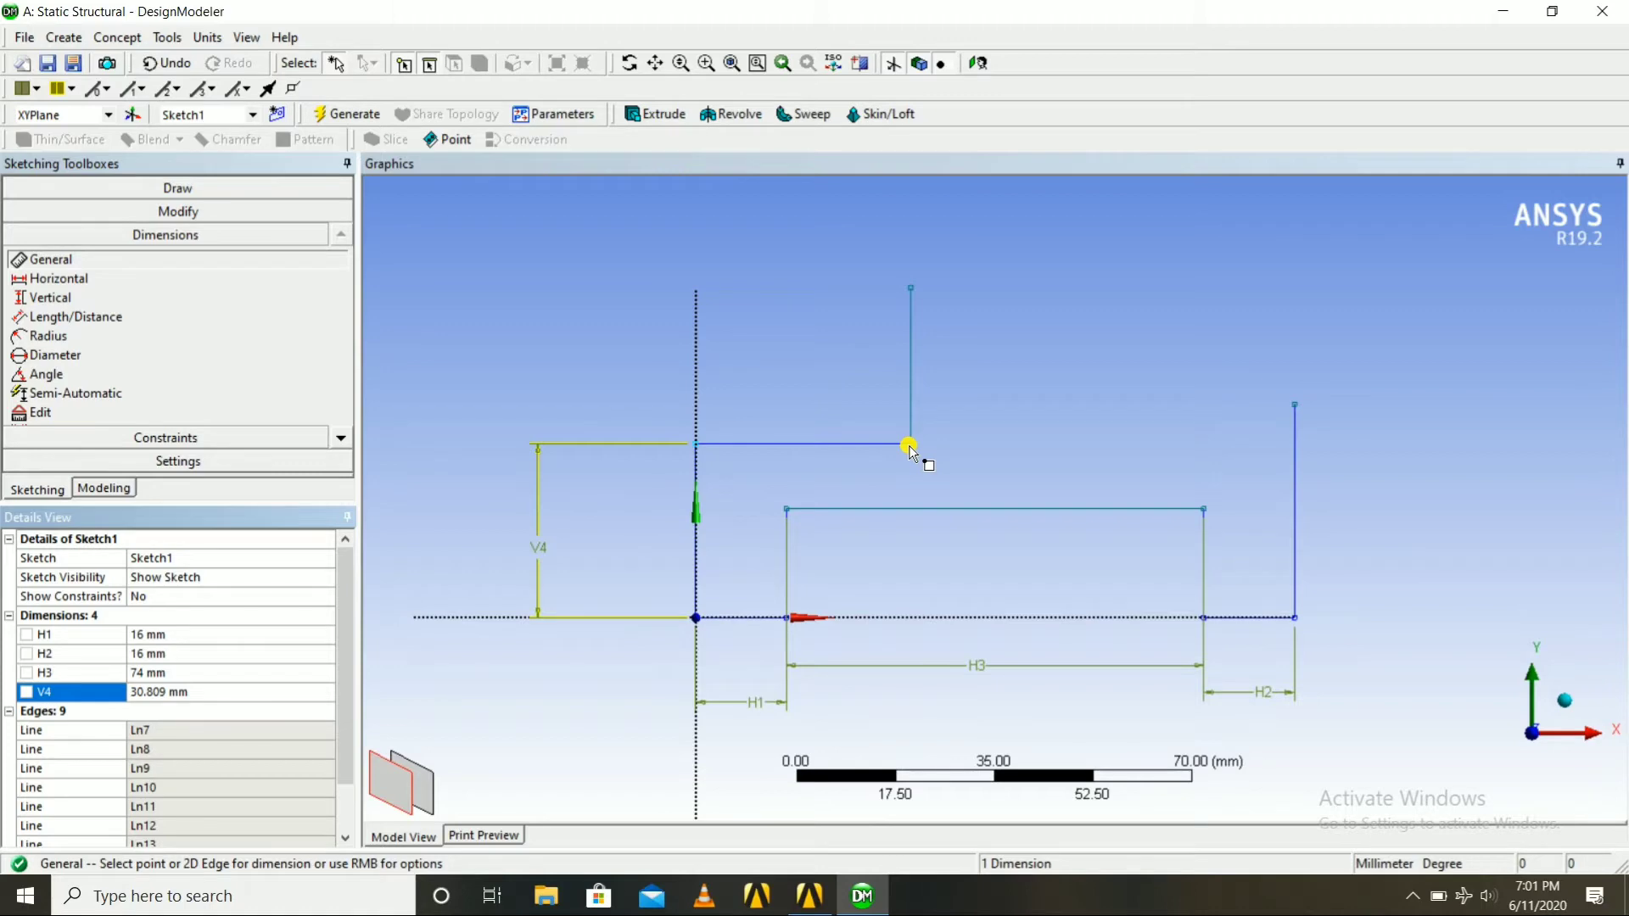
click(787, 509)
click(848, 618)
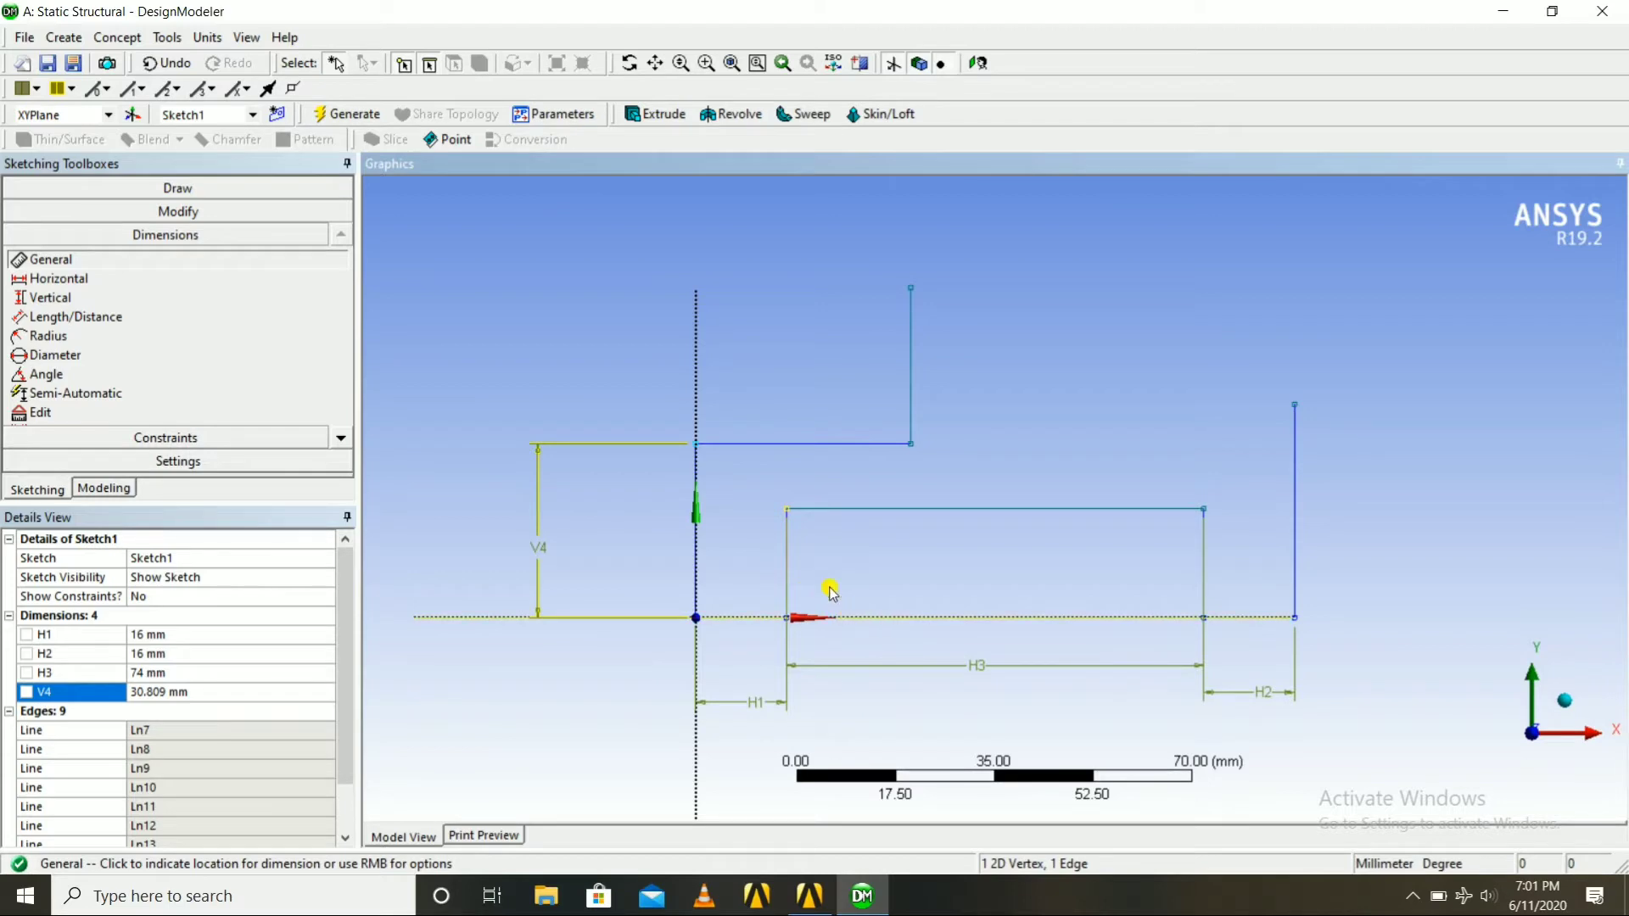
click(758, 513)
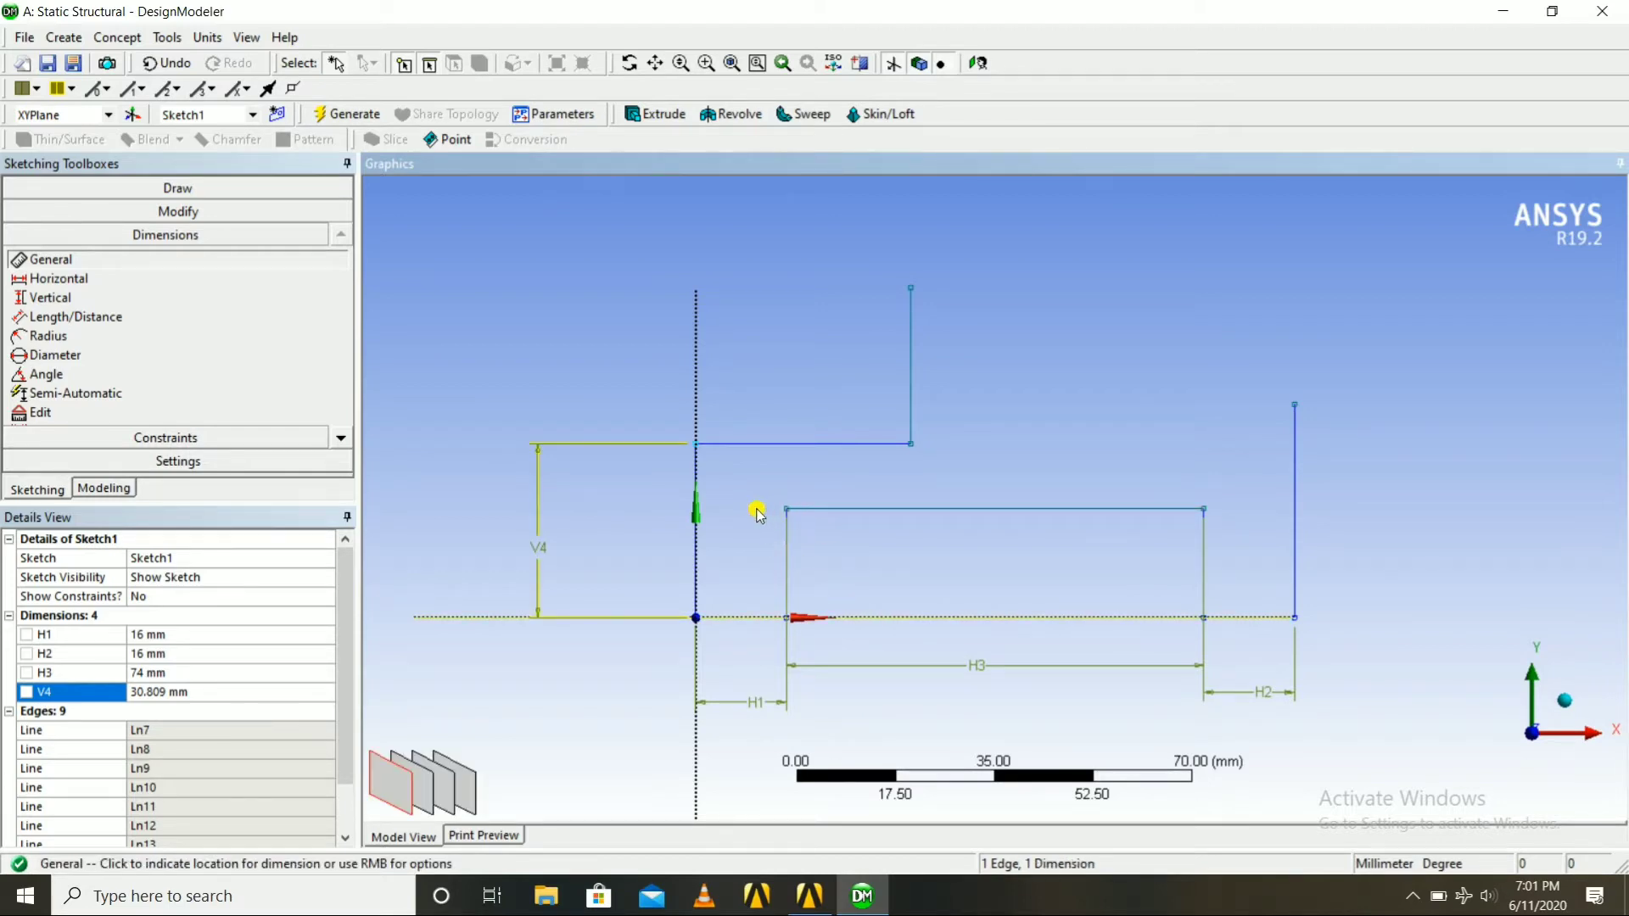
right_click(635, 378)
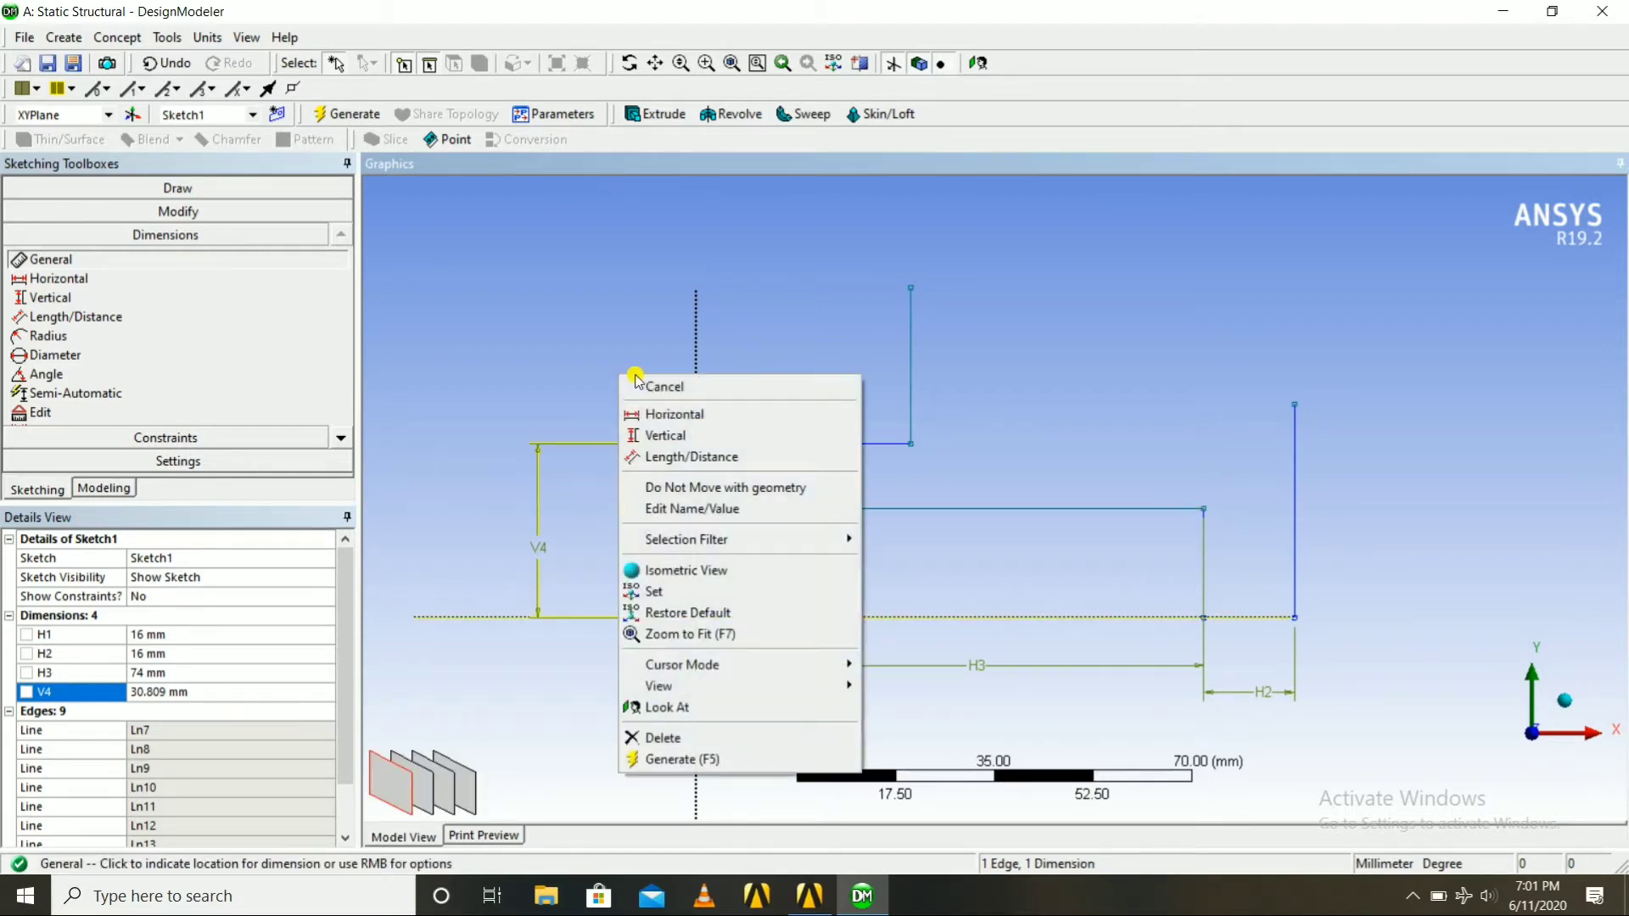
click(637, 381)
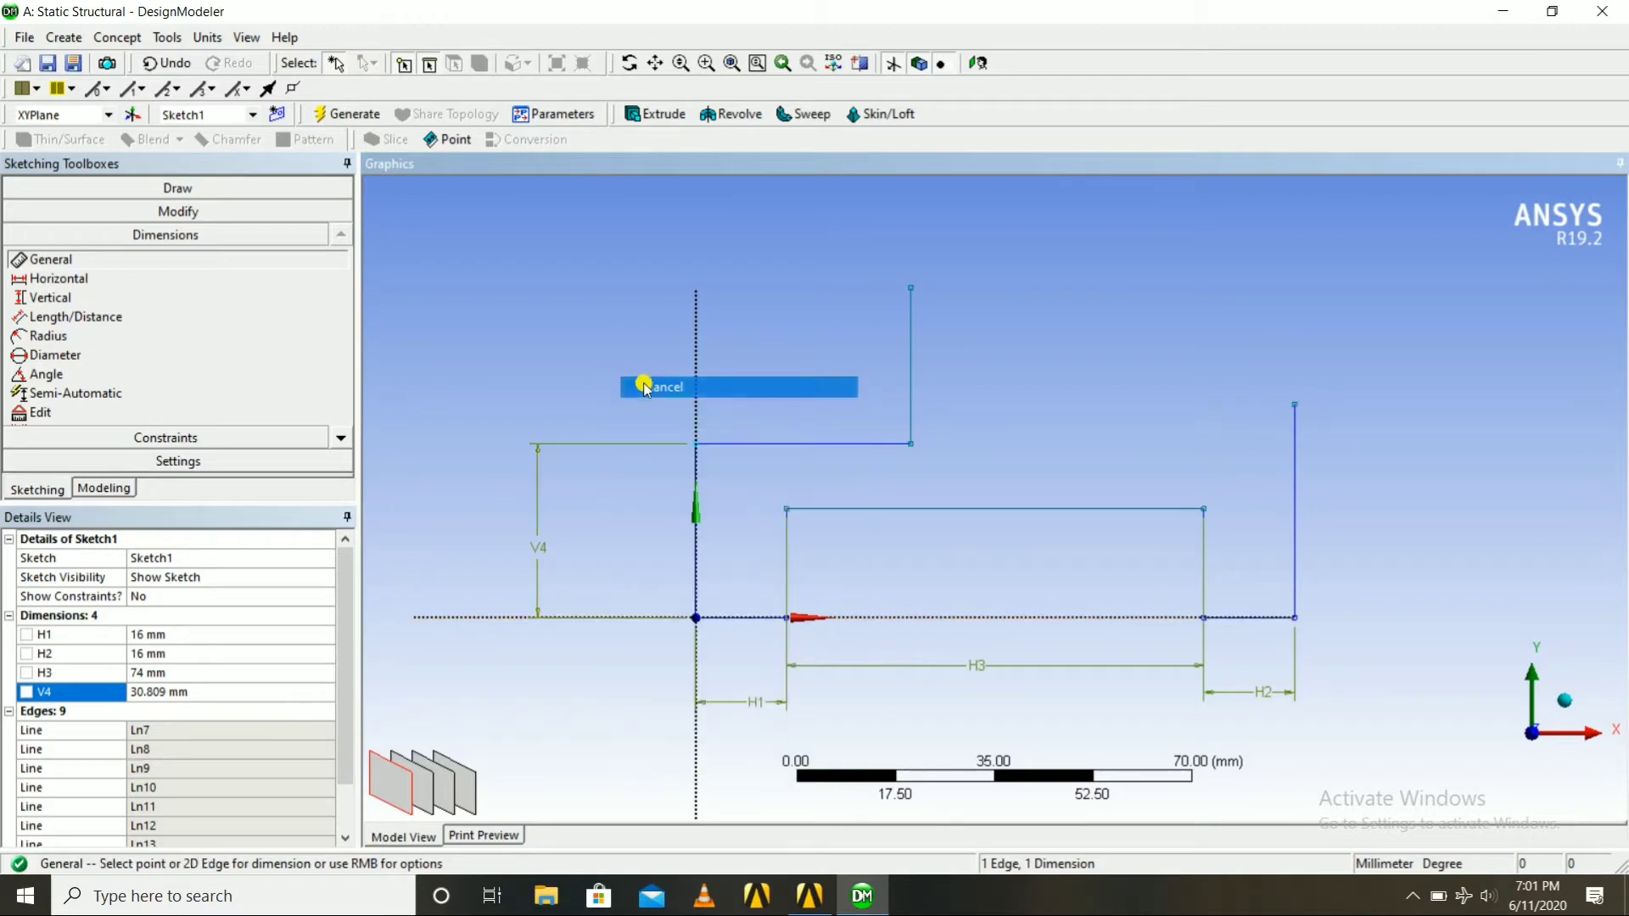
Dimension the recess's height from the X axis to its corner nearest the Y axis and set it to 24 mm.
click(787, 509)
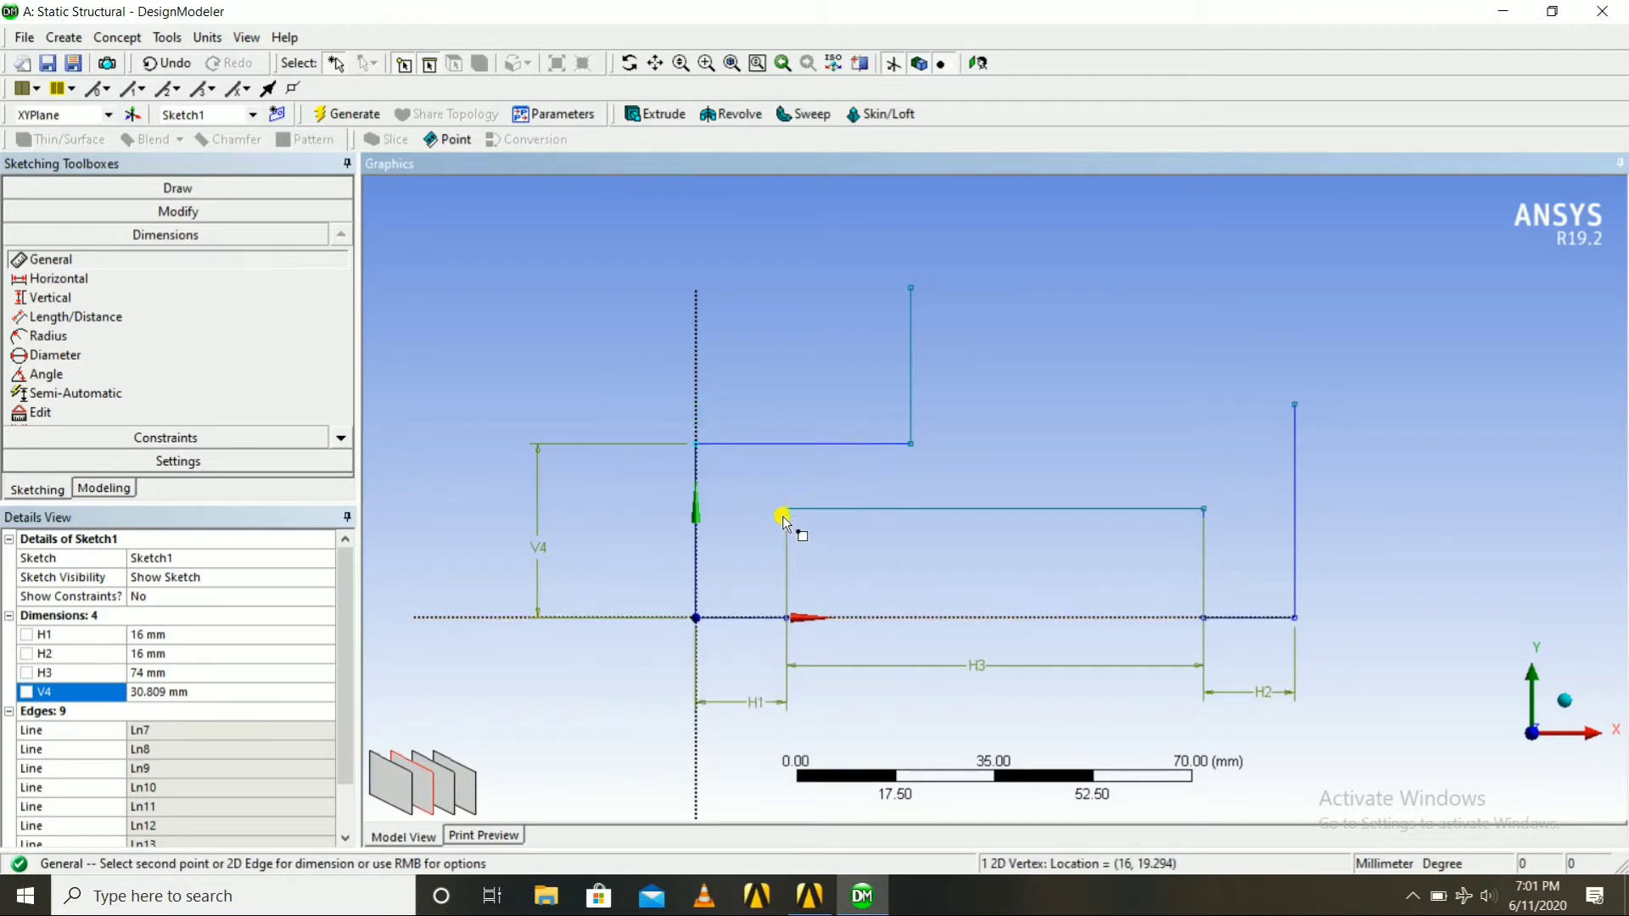
click(853, 618)
click(625, 543)
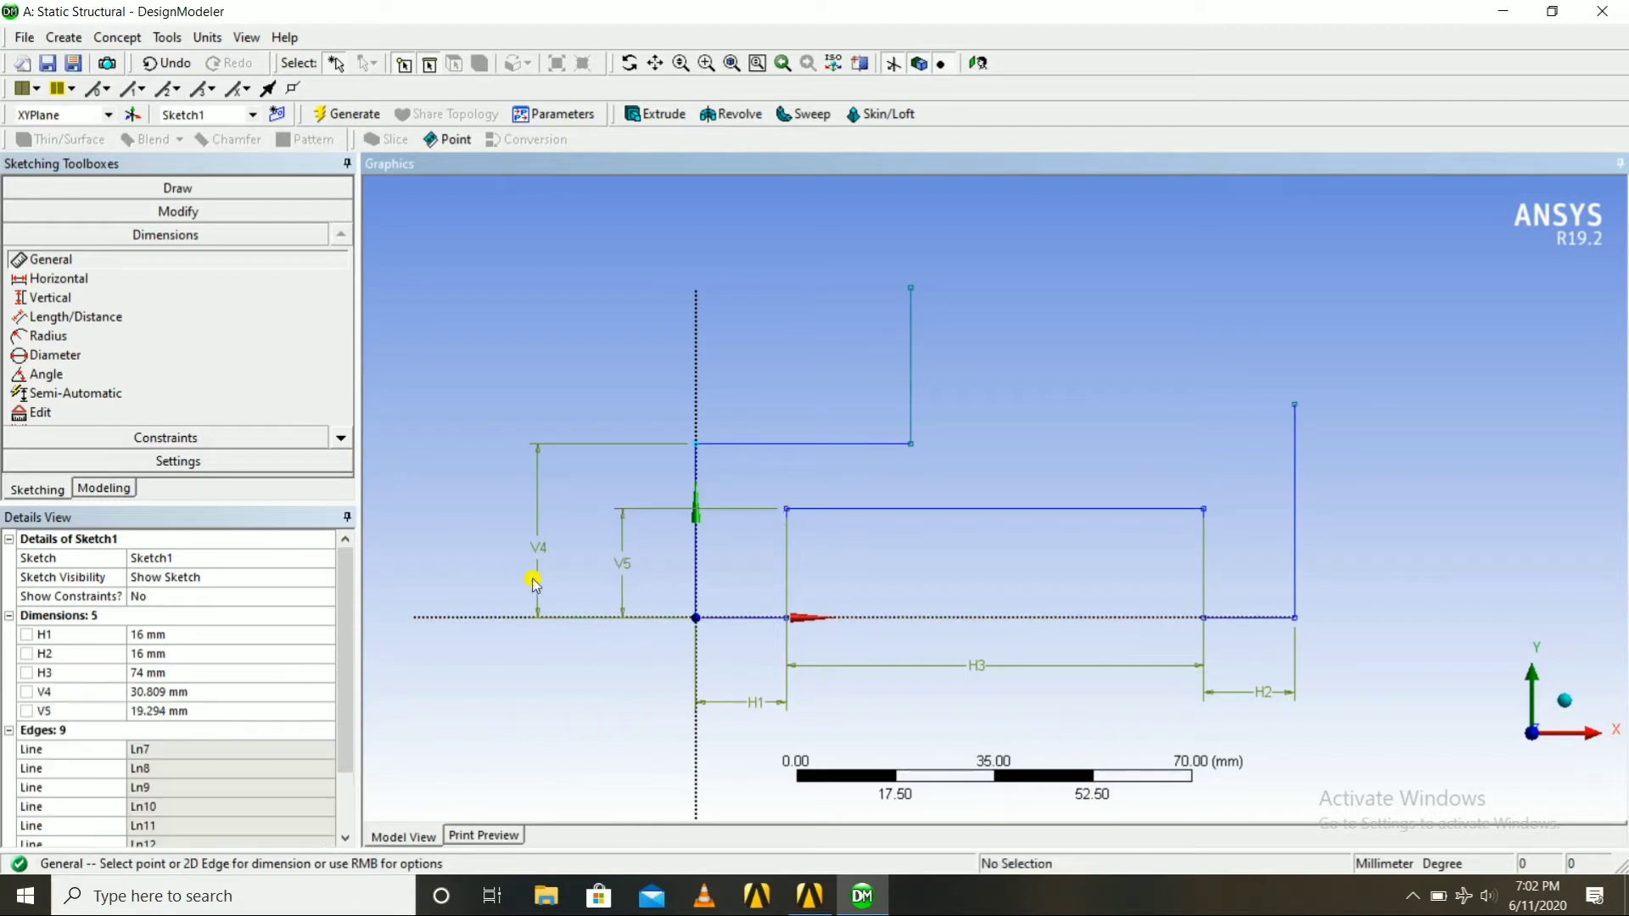
click(163, 710)
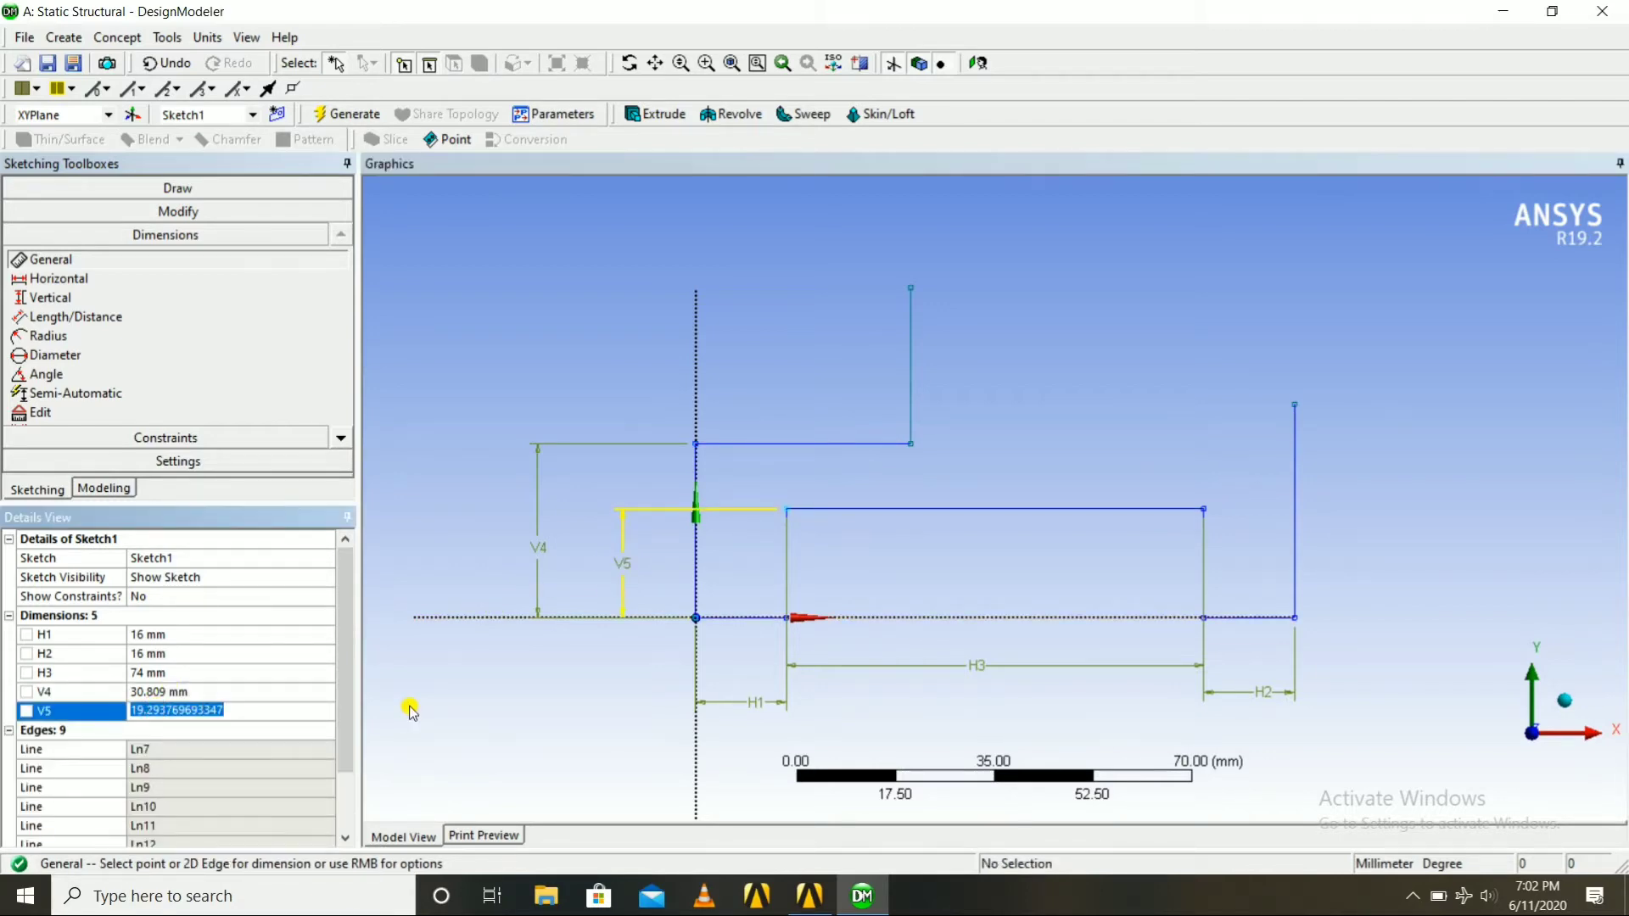
text(24)
key(Return)
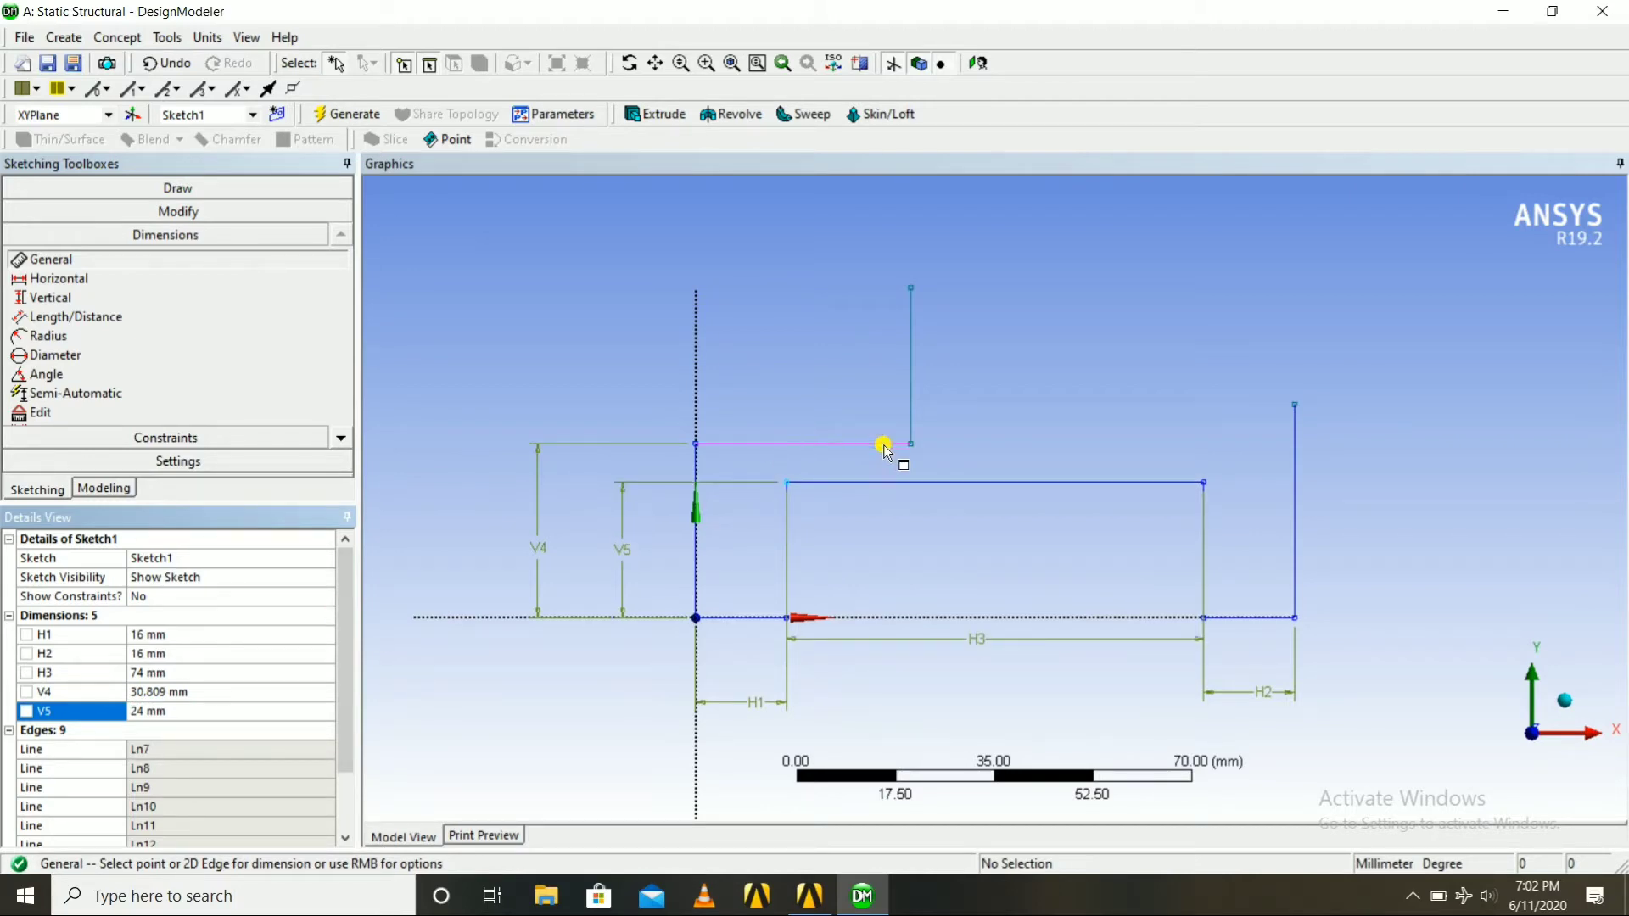
click(913, 447)
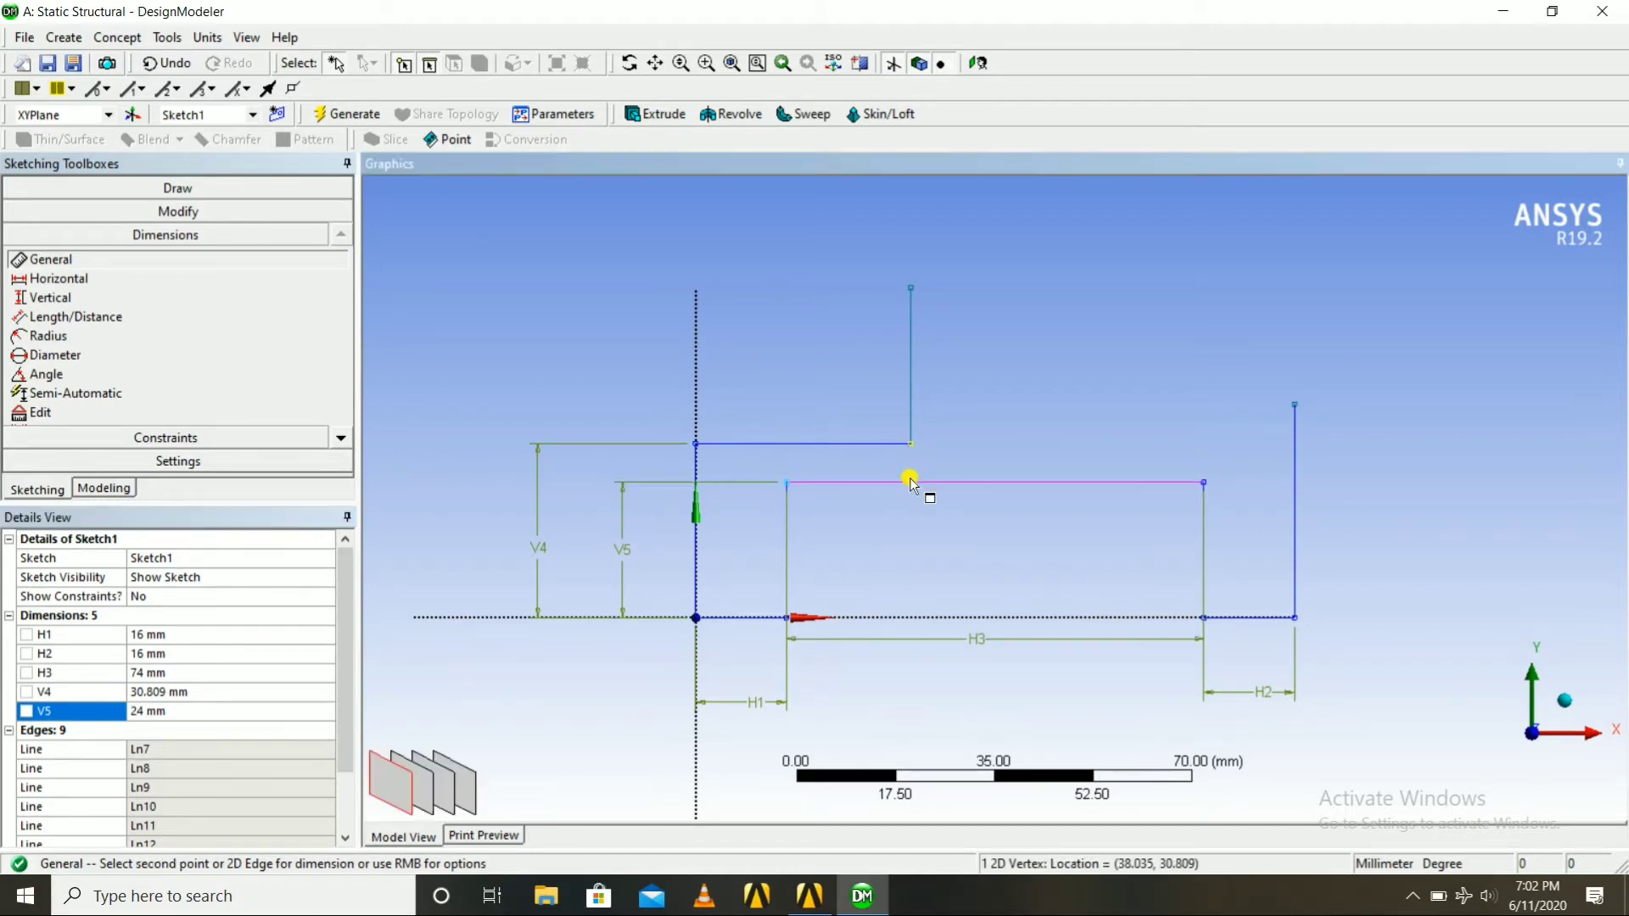
click(916, 482)
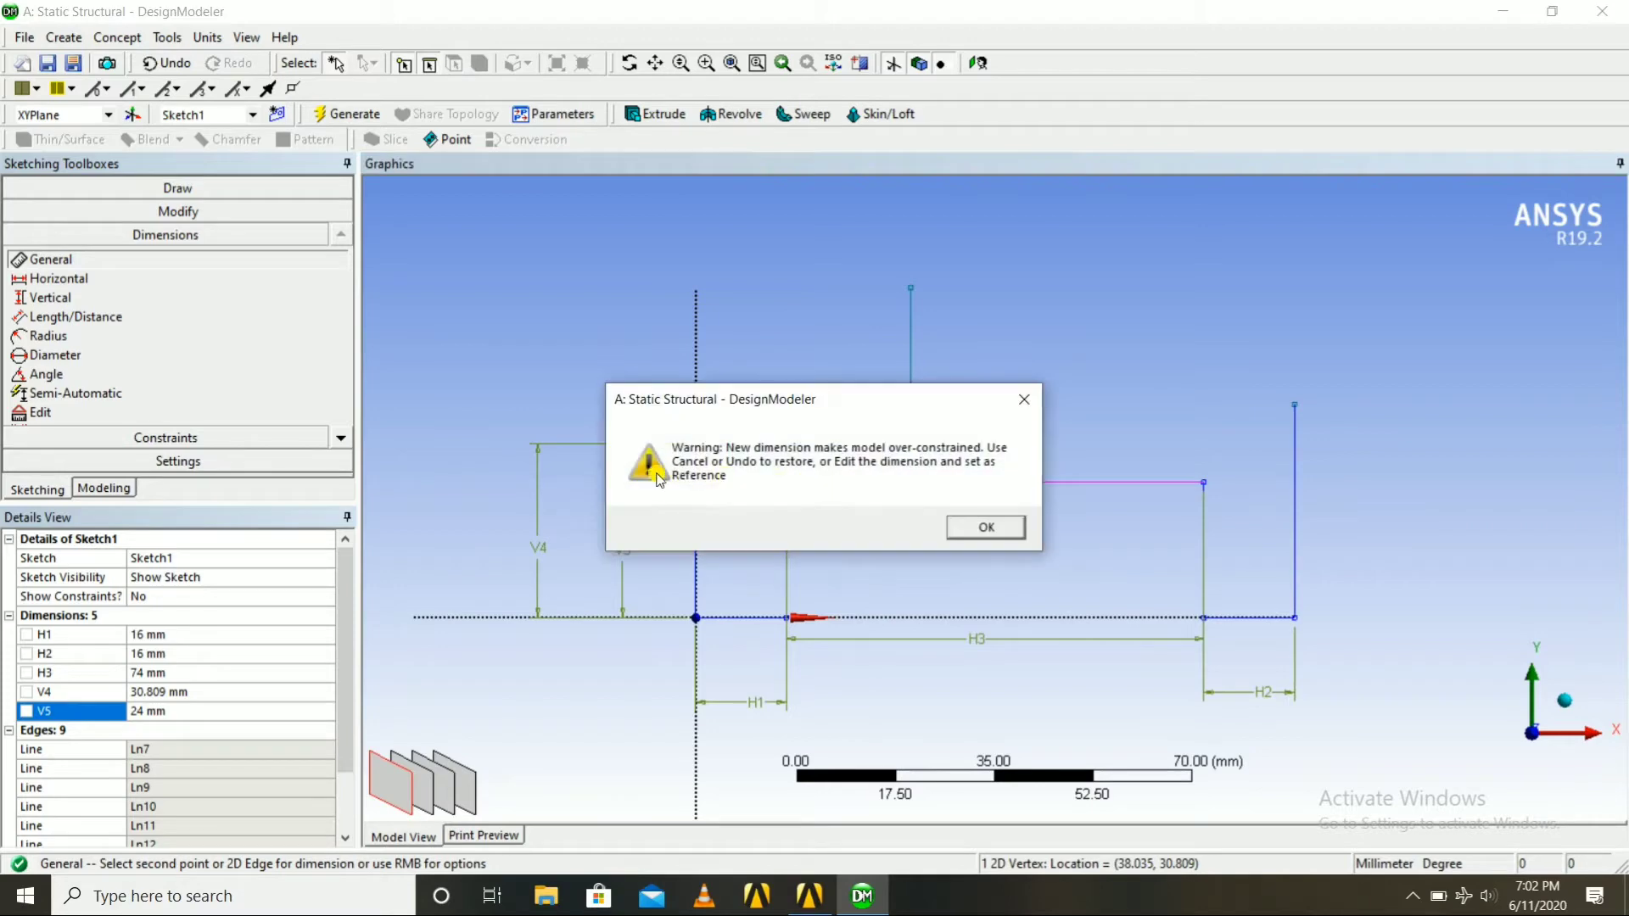
click(1024, 398)
right_click(919, 468)
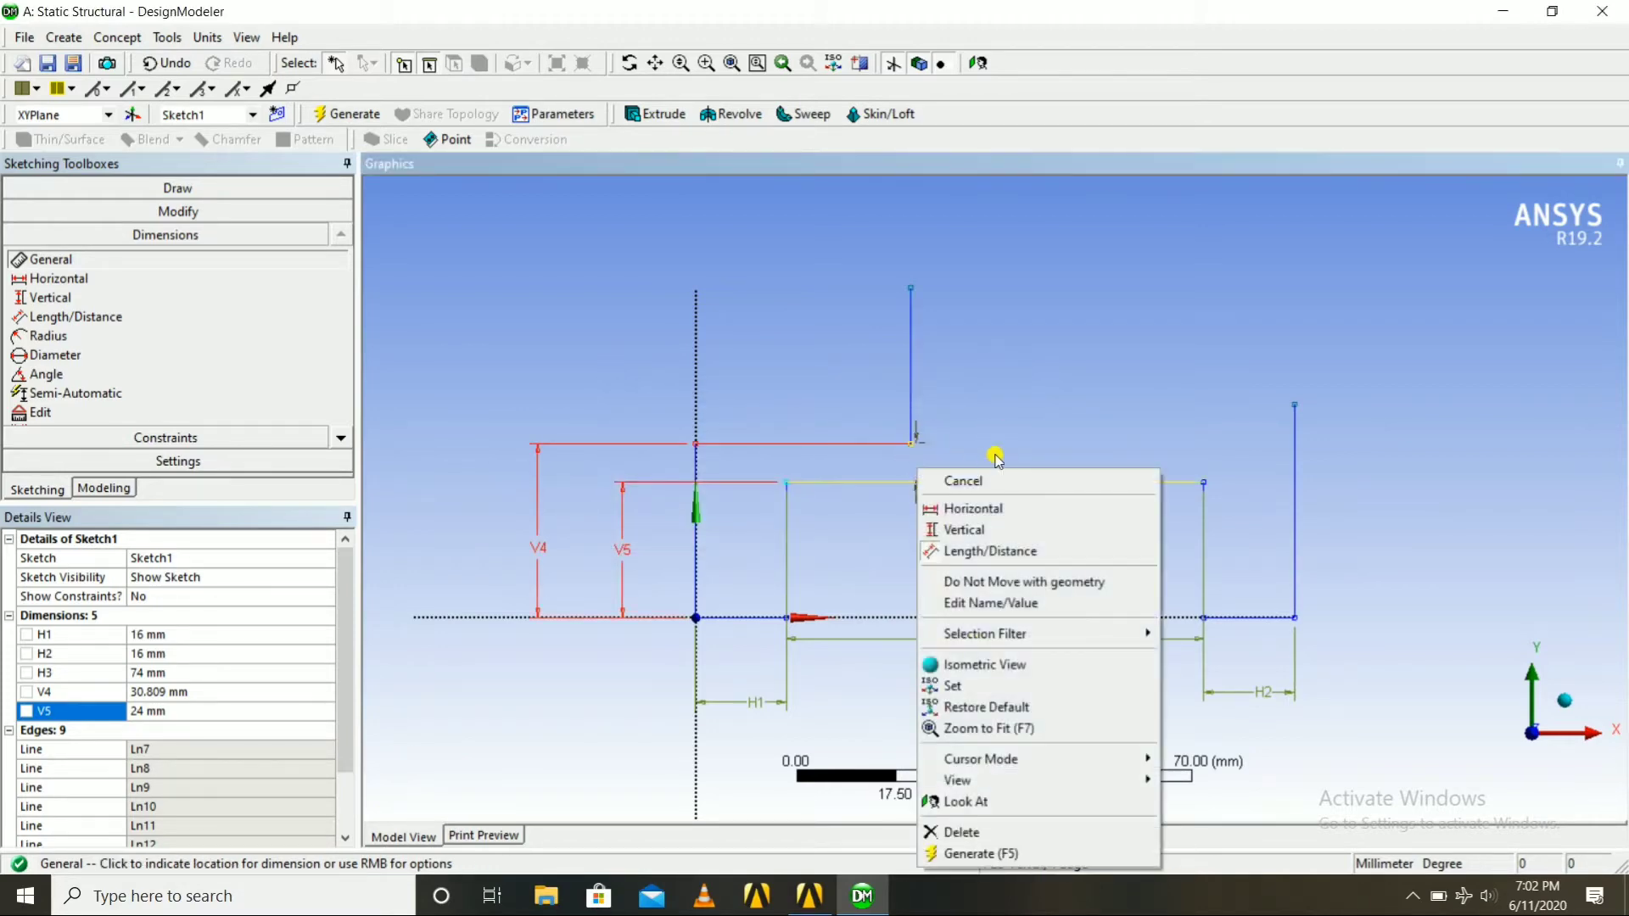
click(976, 481)
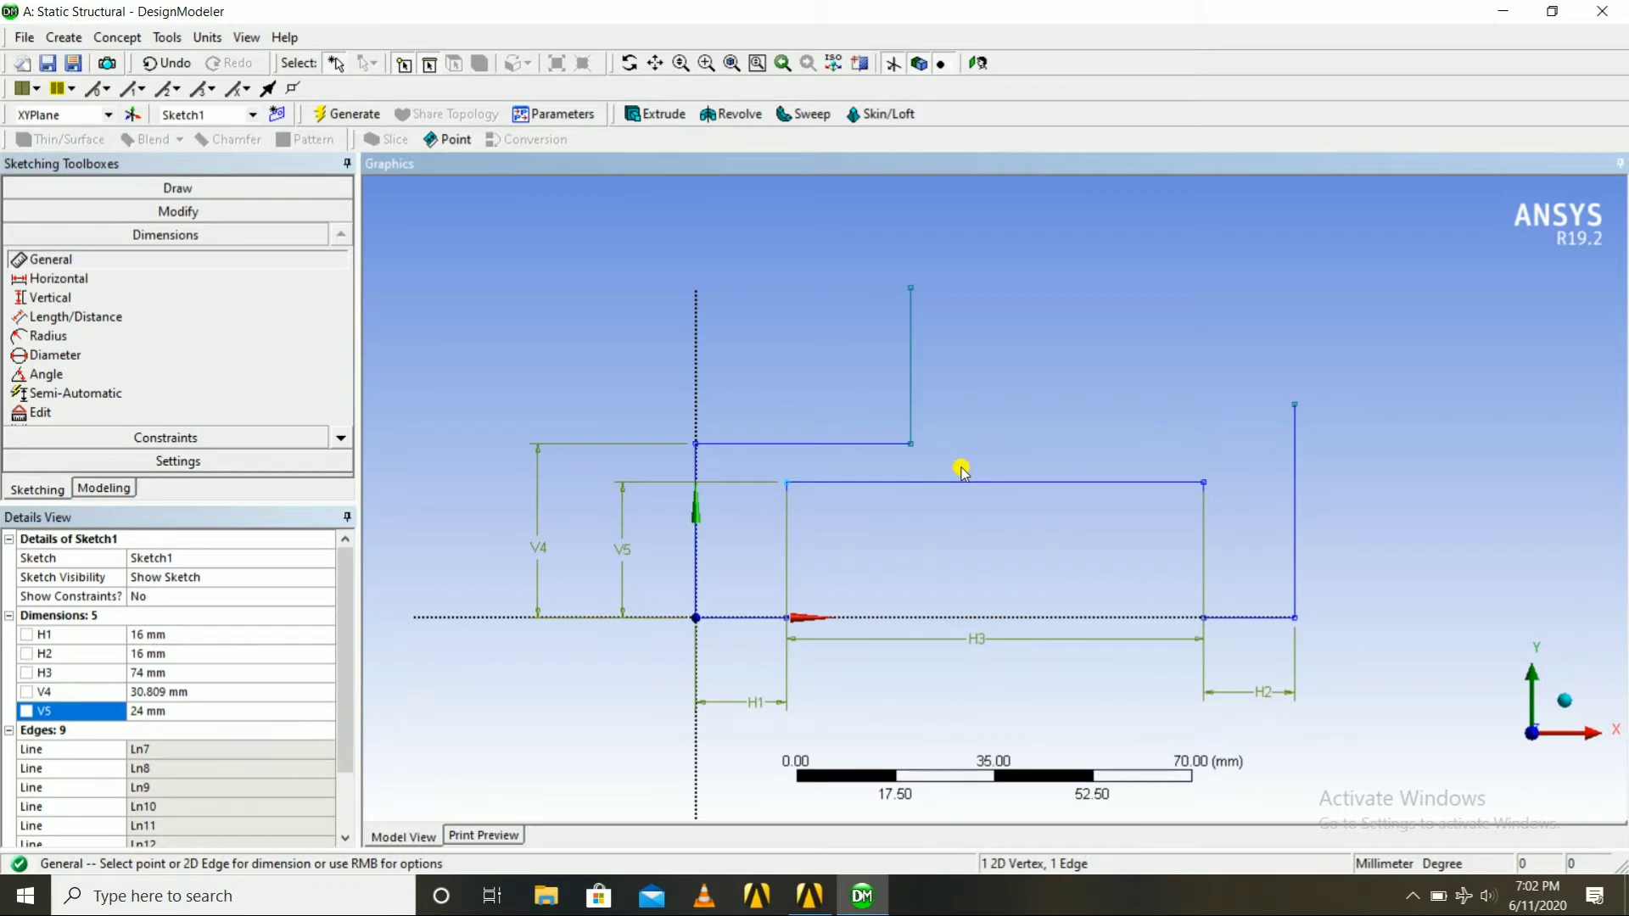
Set the height dimension V4 of the edge on the Y axis to 36 mm.
click(166, 692)
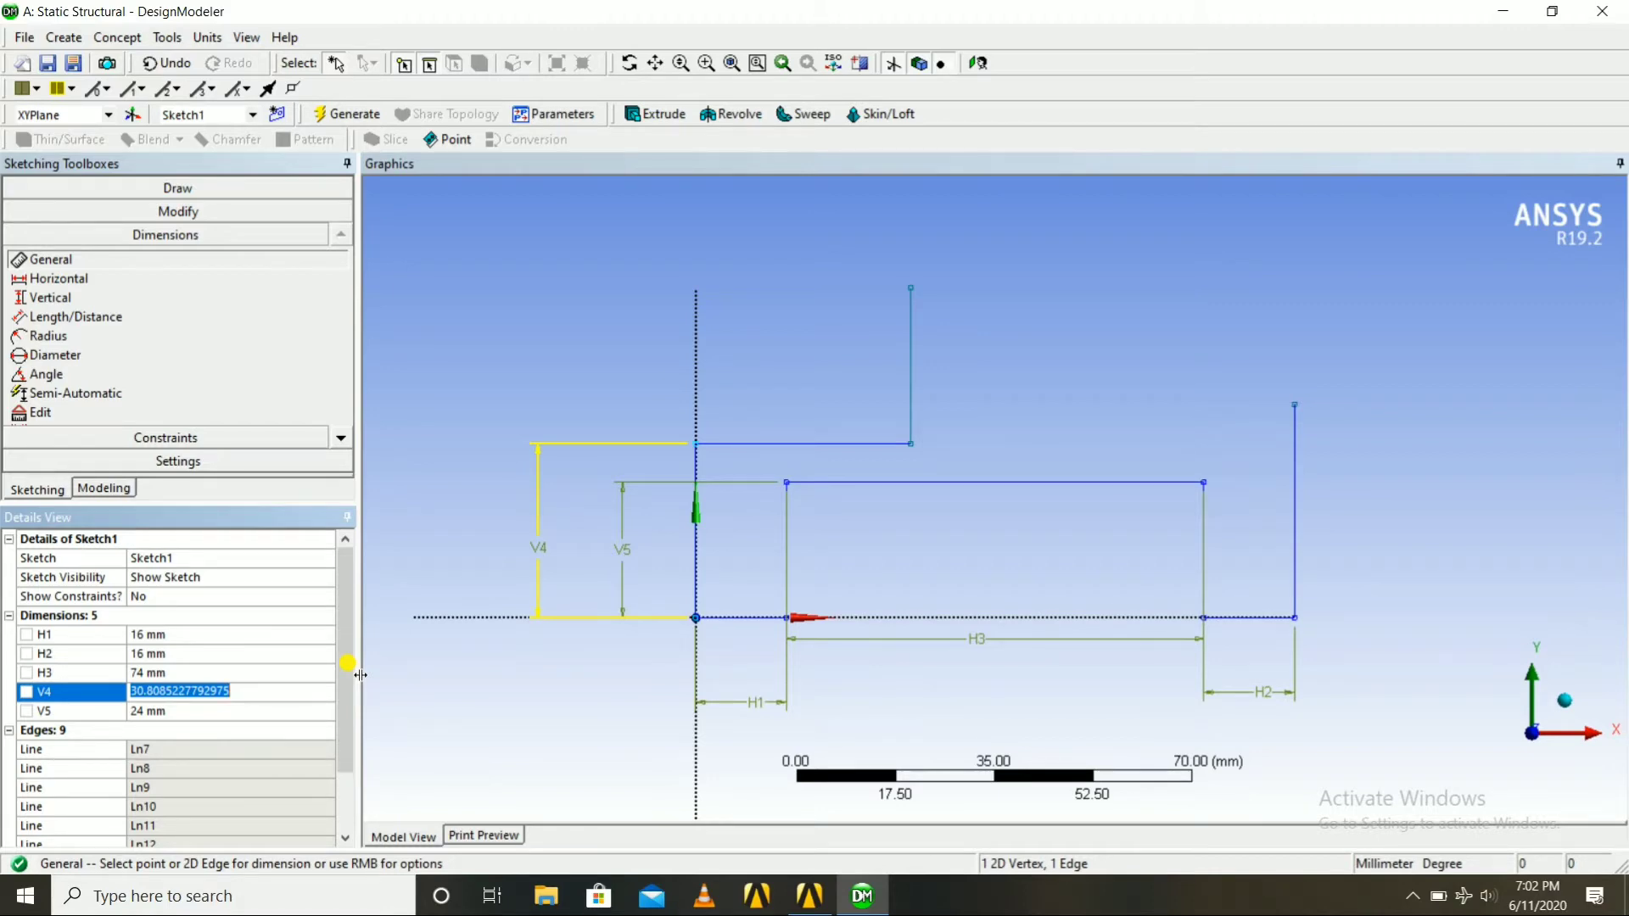
text(36)
key(Return)
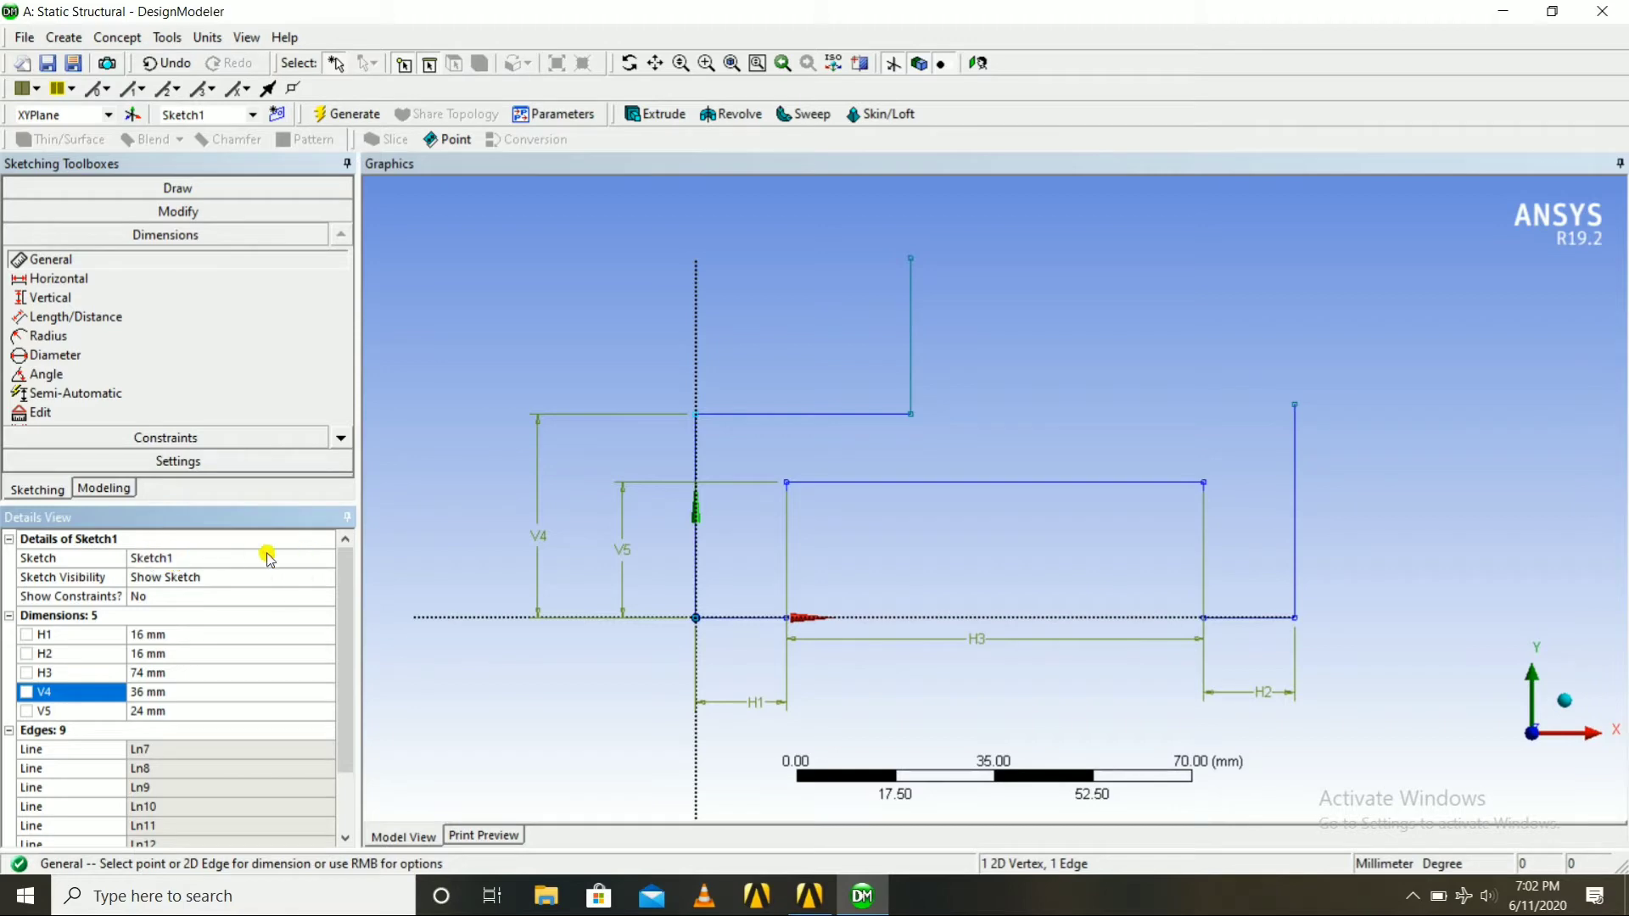
Draw a horizontal line about 37 mm long from the upper end of the upper vertical edge, away from the Y axis.
click(100, 188)
click(74, 213)
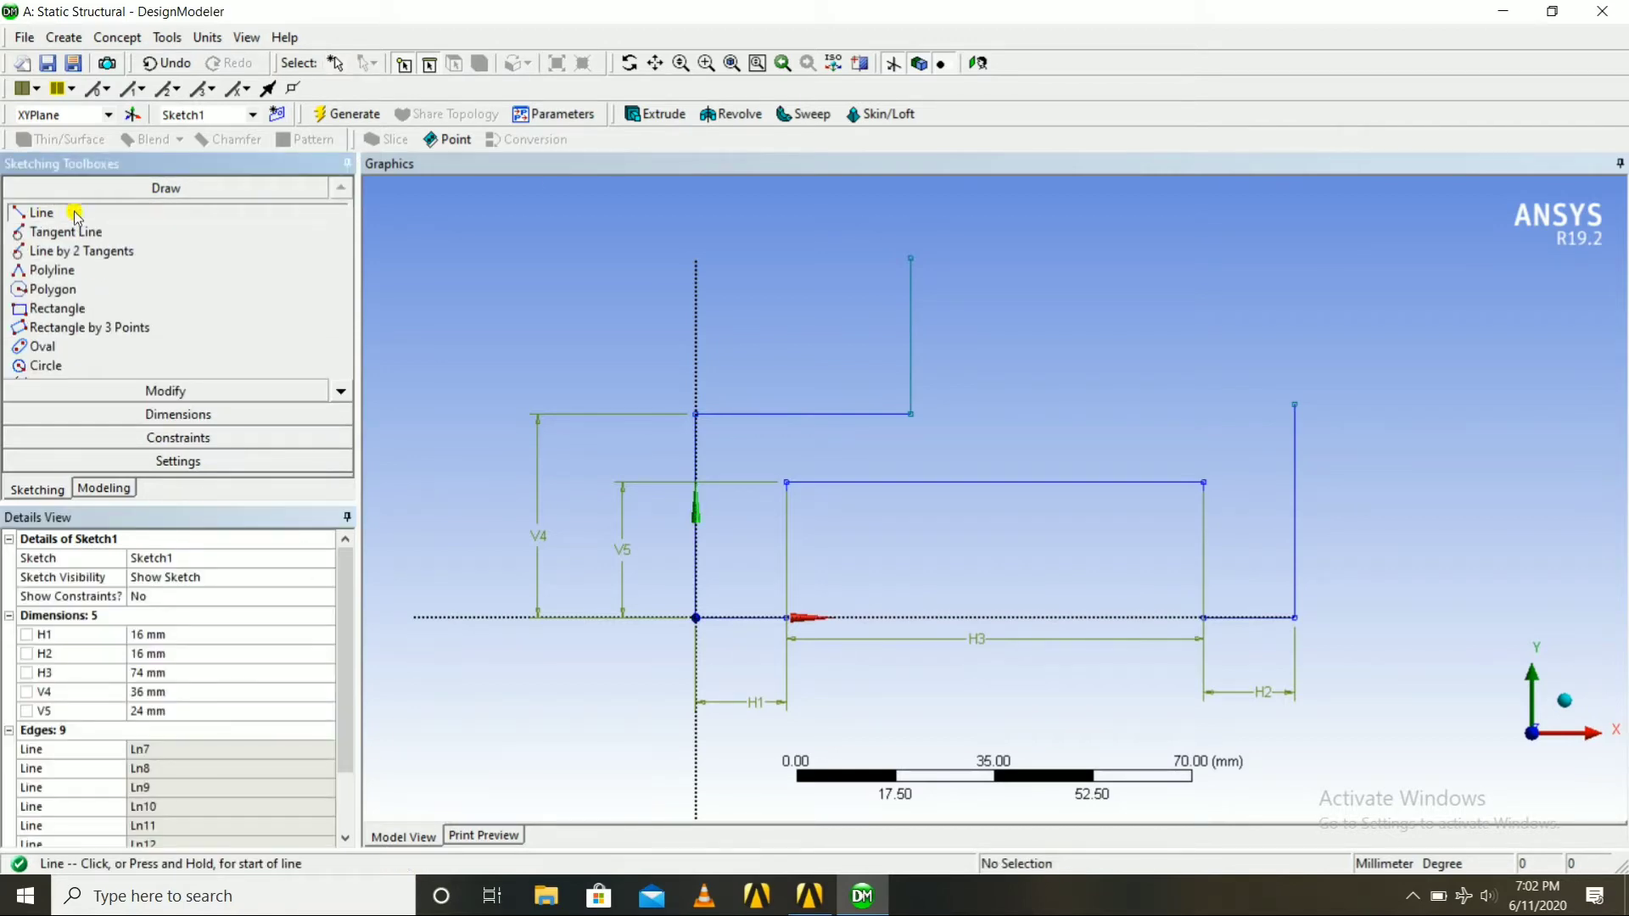
click(913, 253)
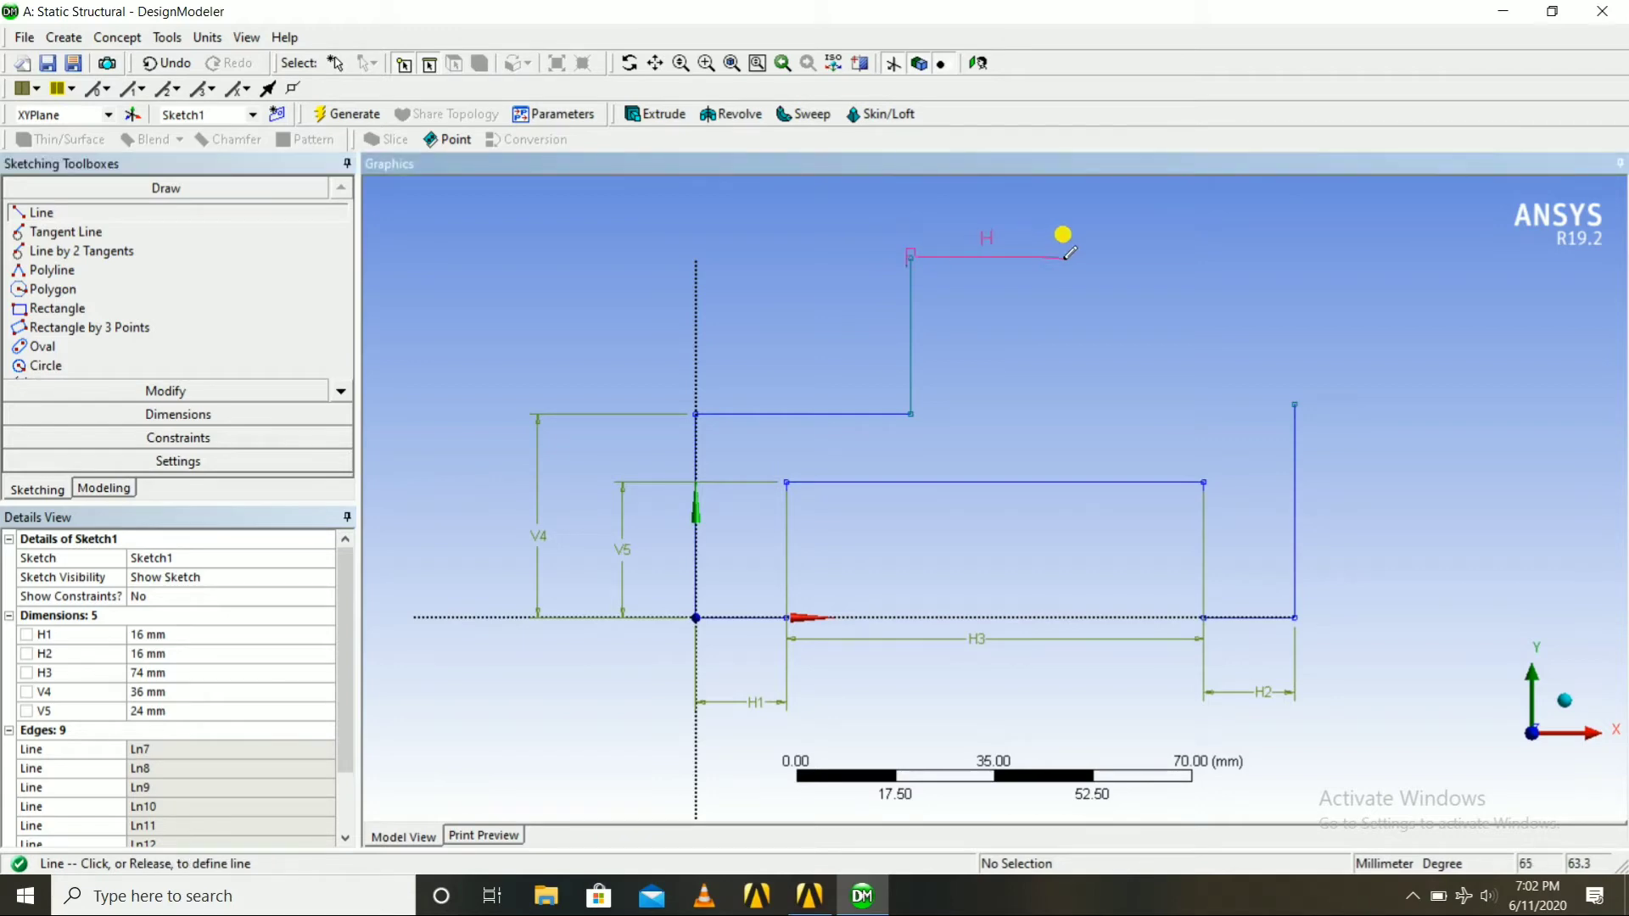
click(1120, 255)
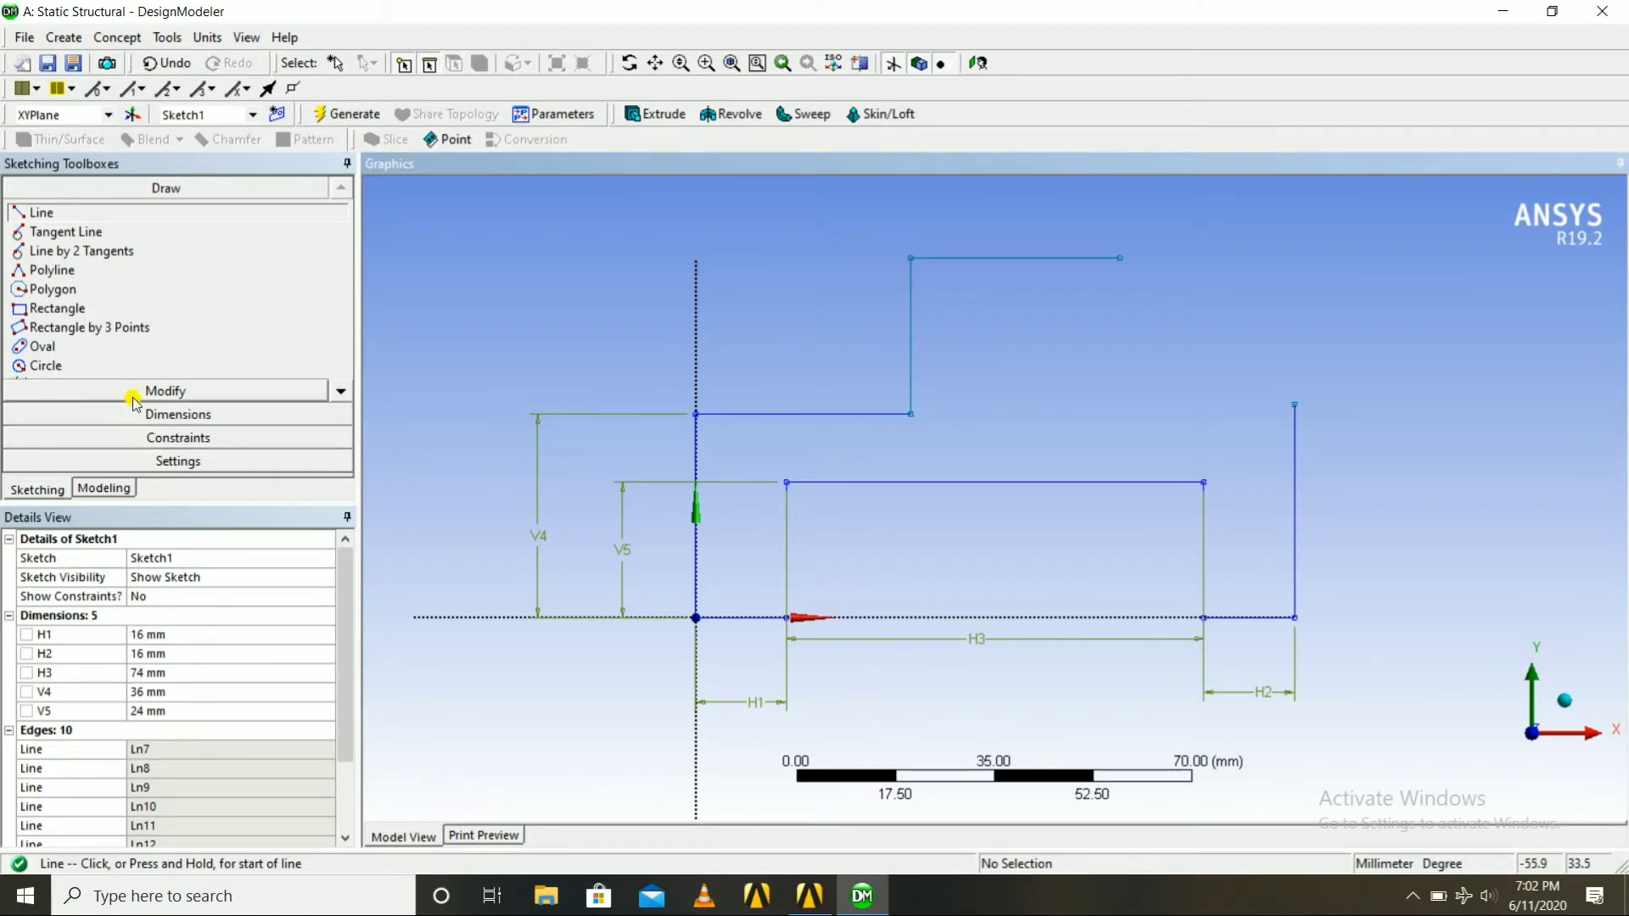
Dimension the horizontal edge that starts on the Y axis above the recess and set its length to 90 mm.
click(177, 413)
click(840, 413)
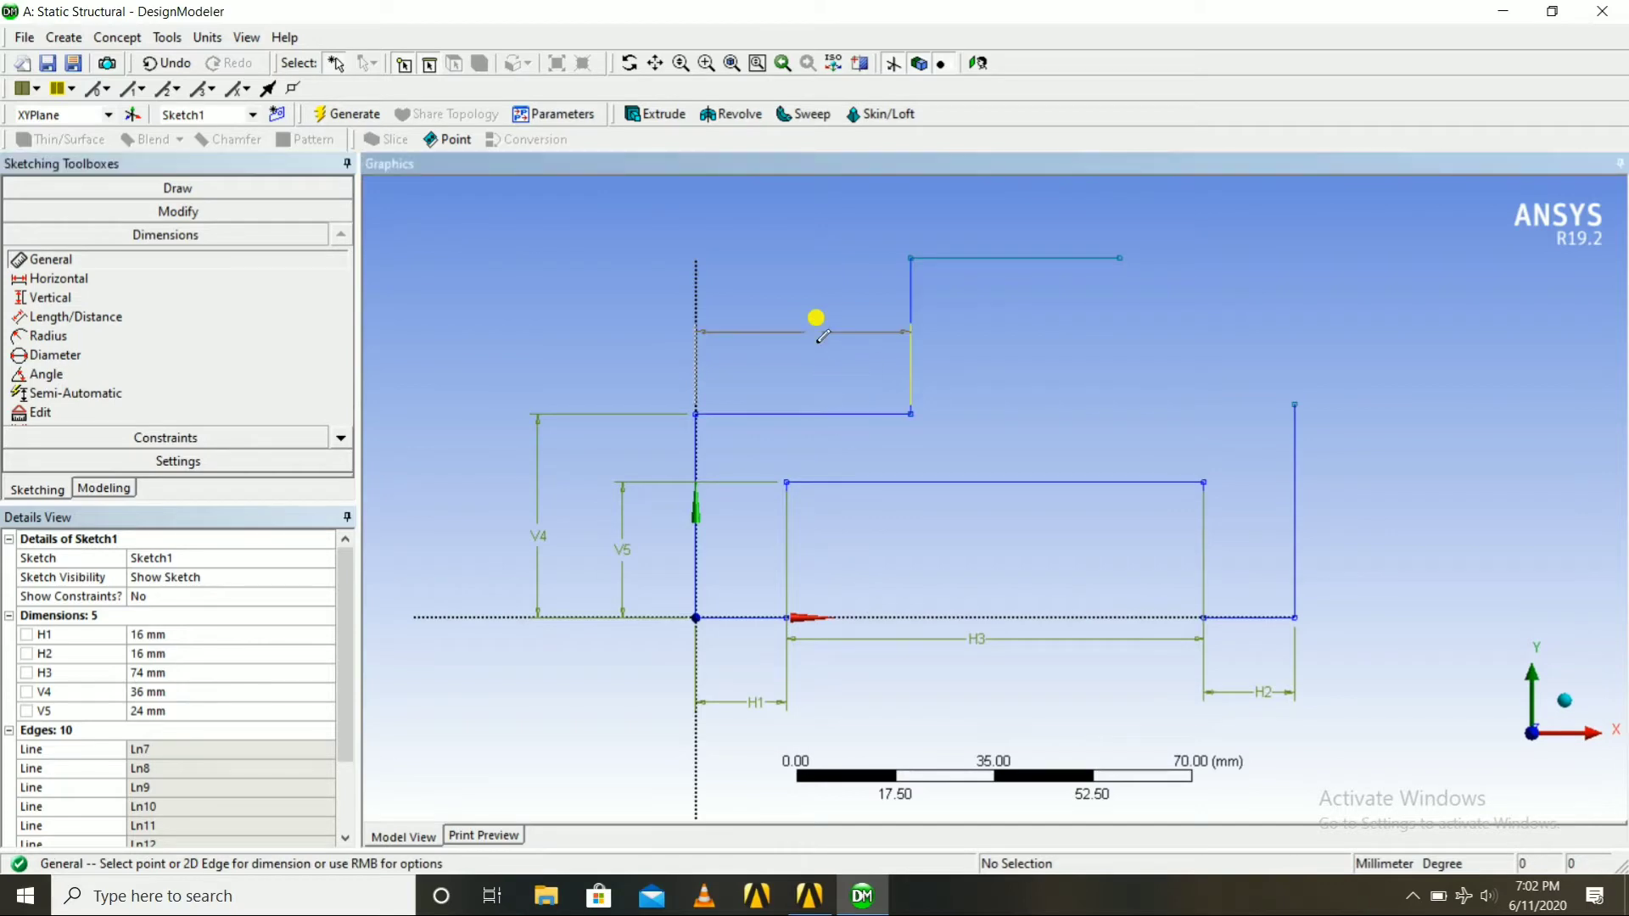
click(814, 315)
click(301, 689)
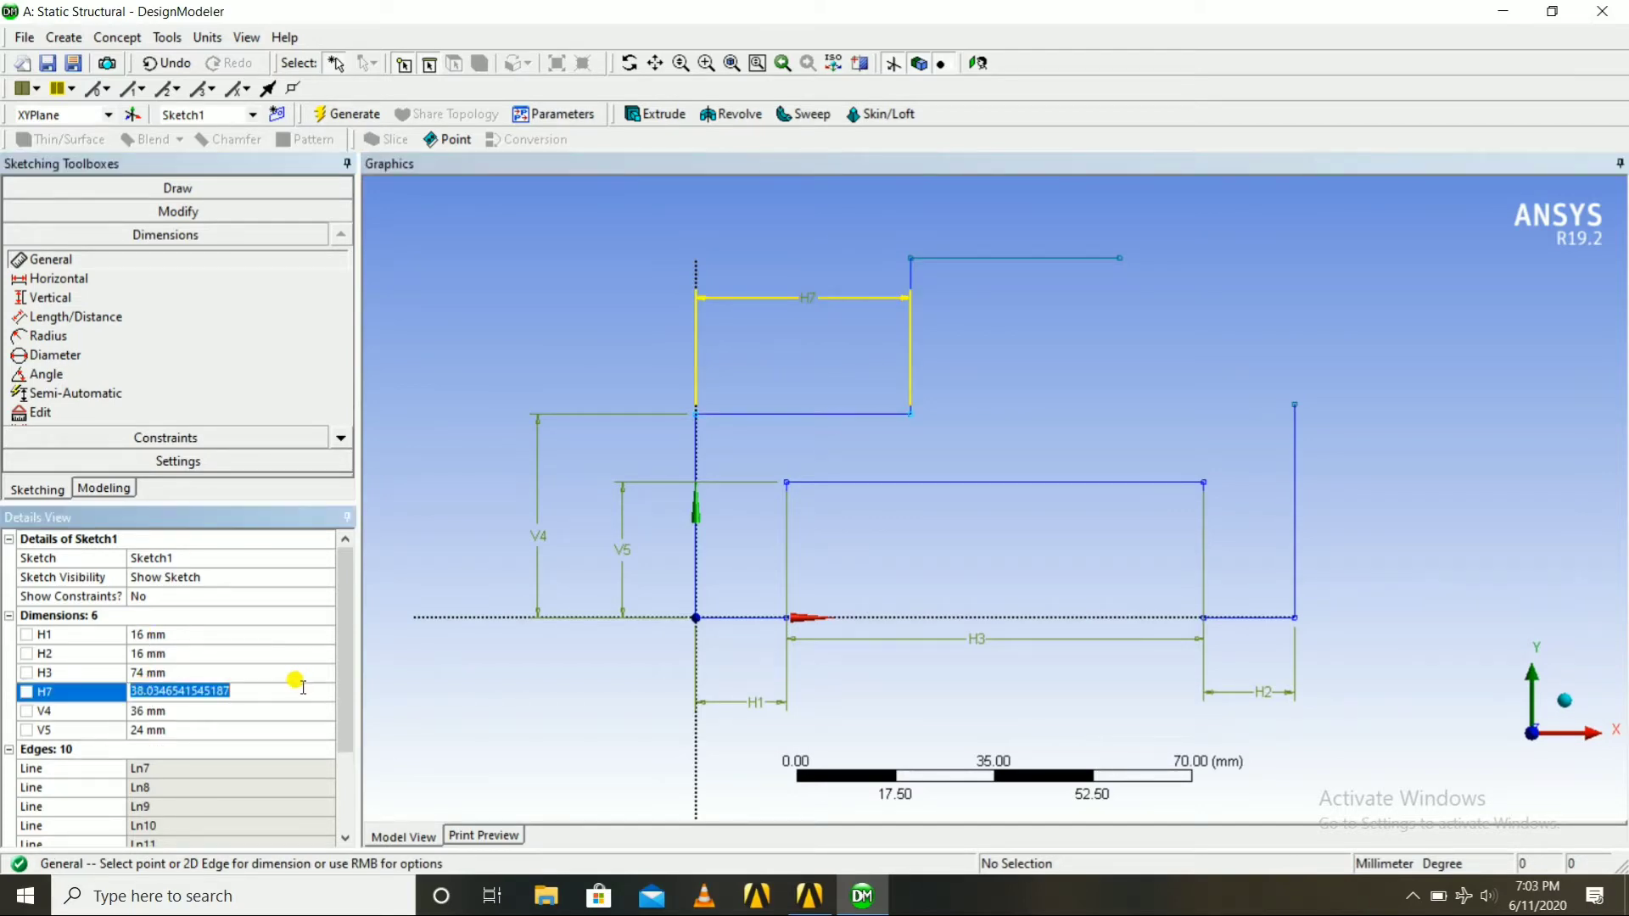
text(90)
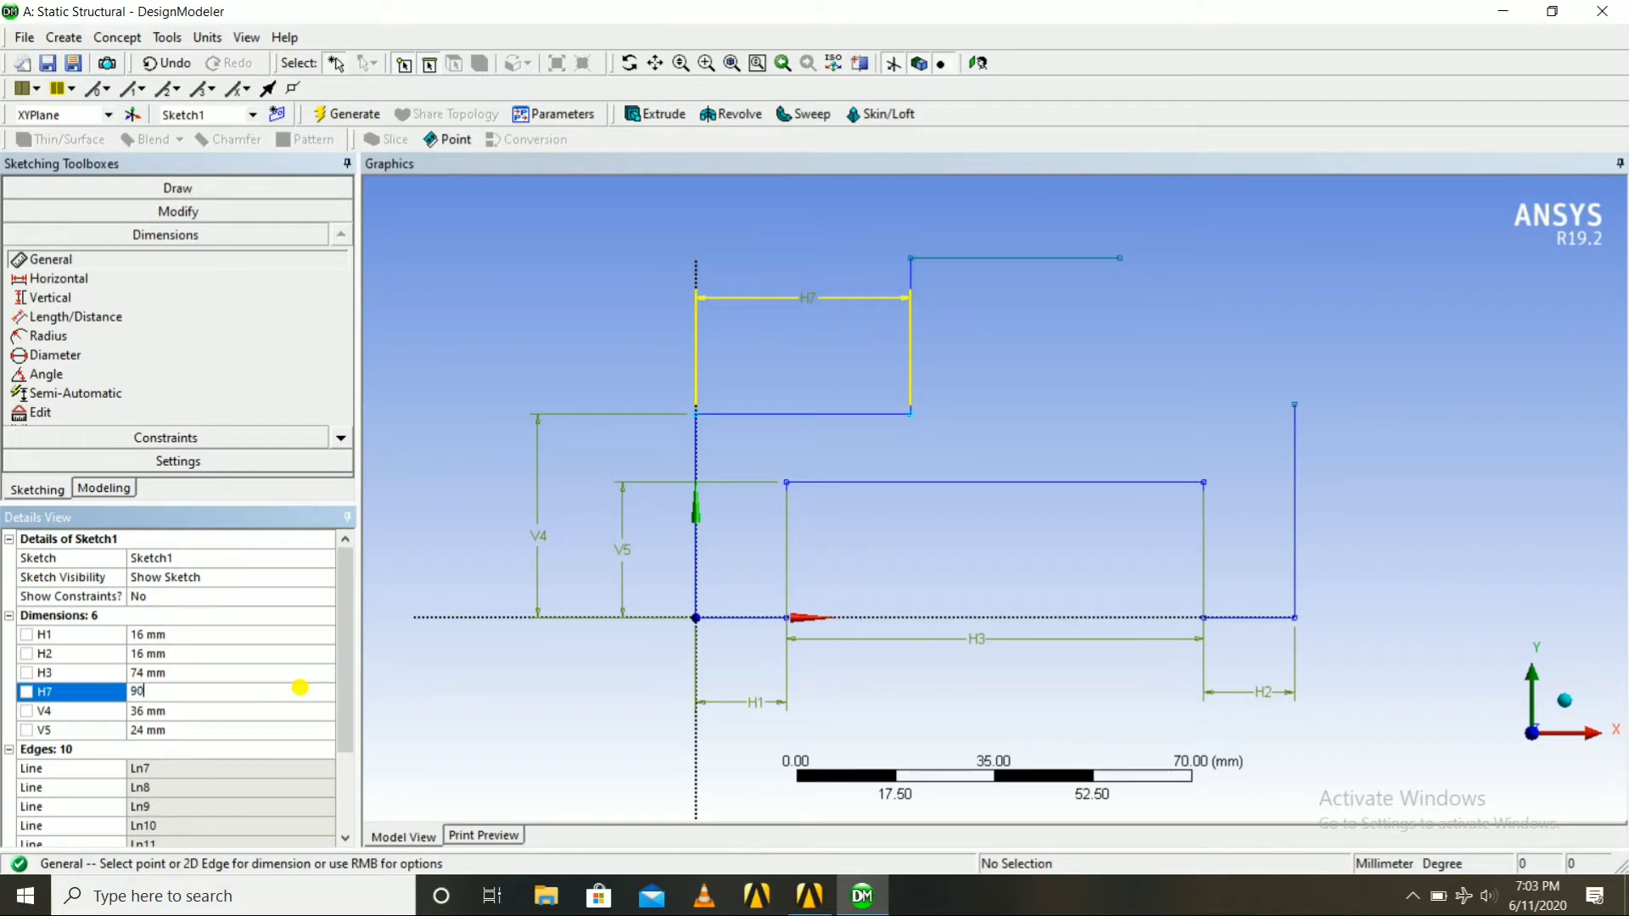
key(Return)
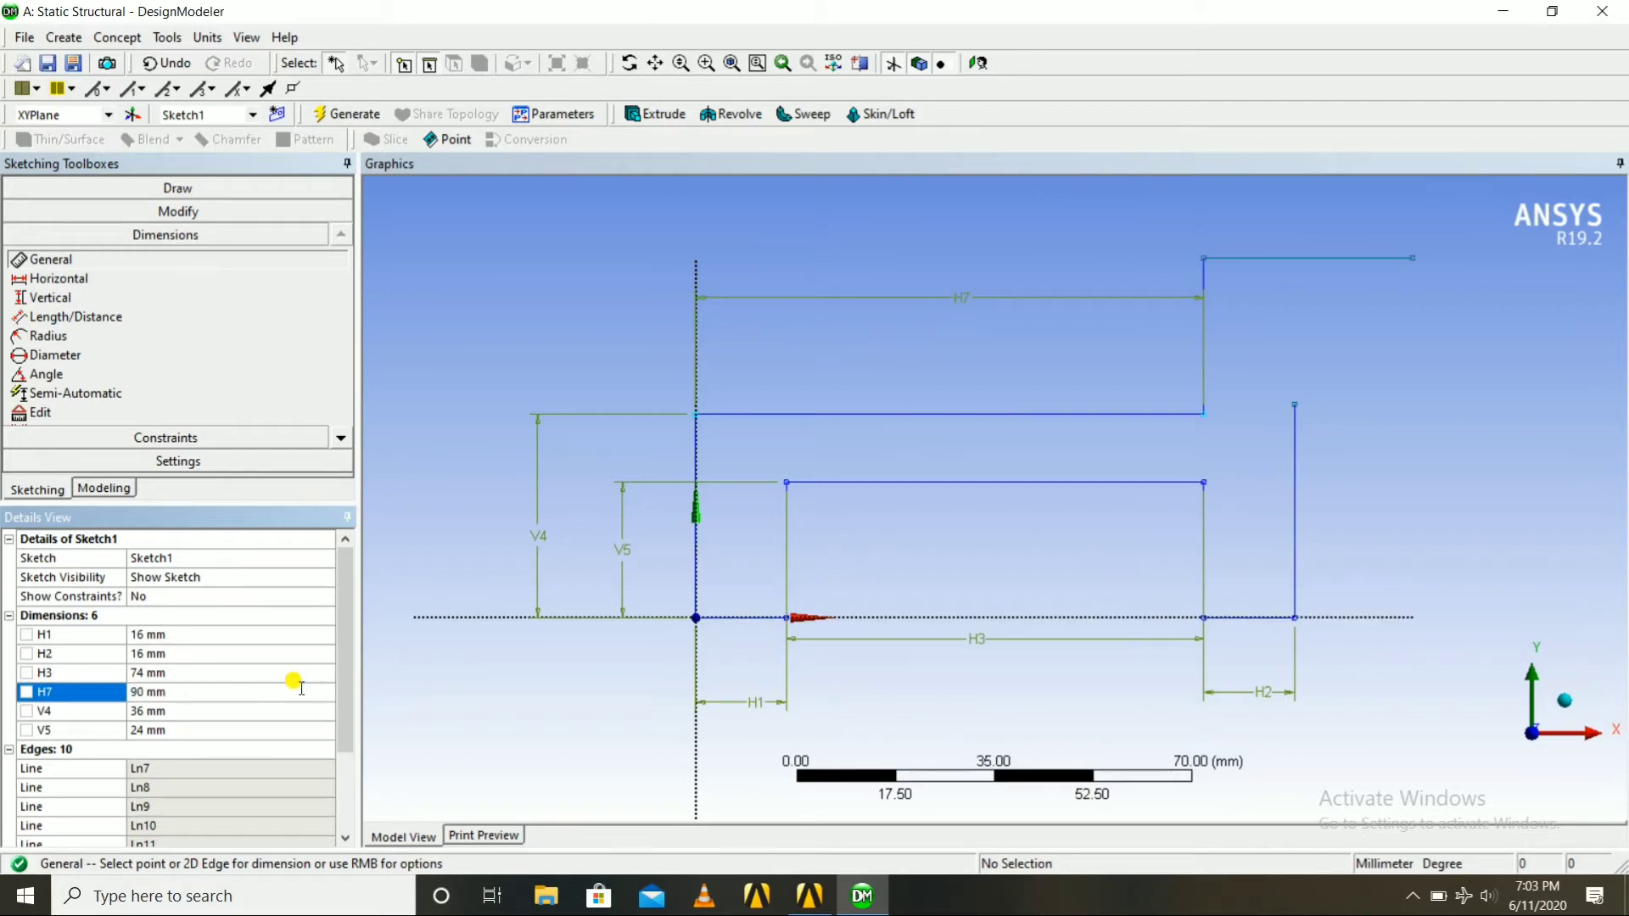
Dimension the topmost horizontal line's length and set it to 26 mm.
scroll(971, 211, down, 3)
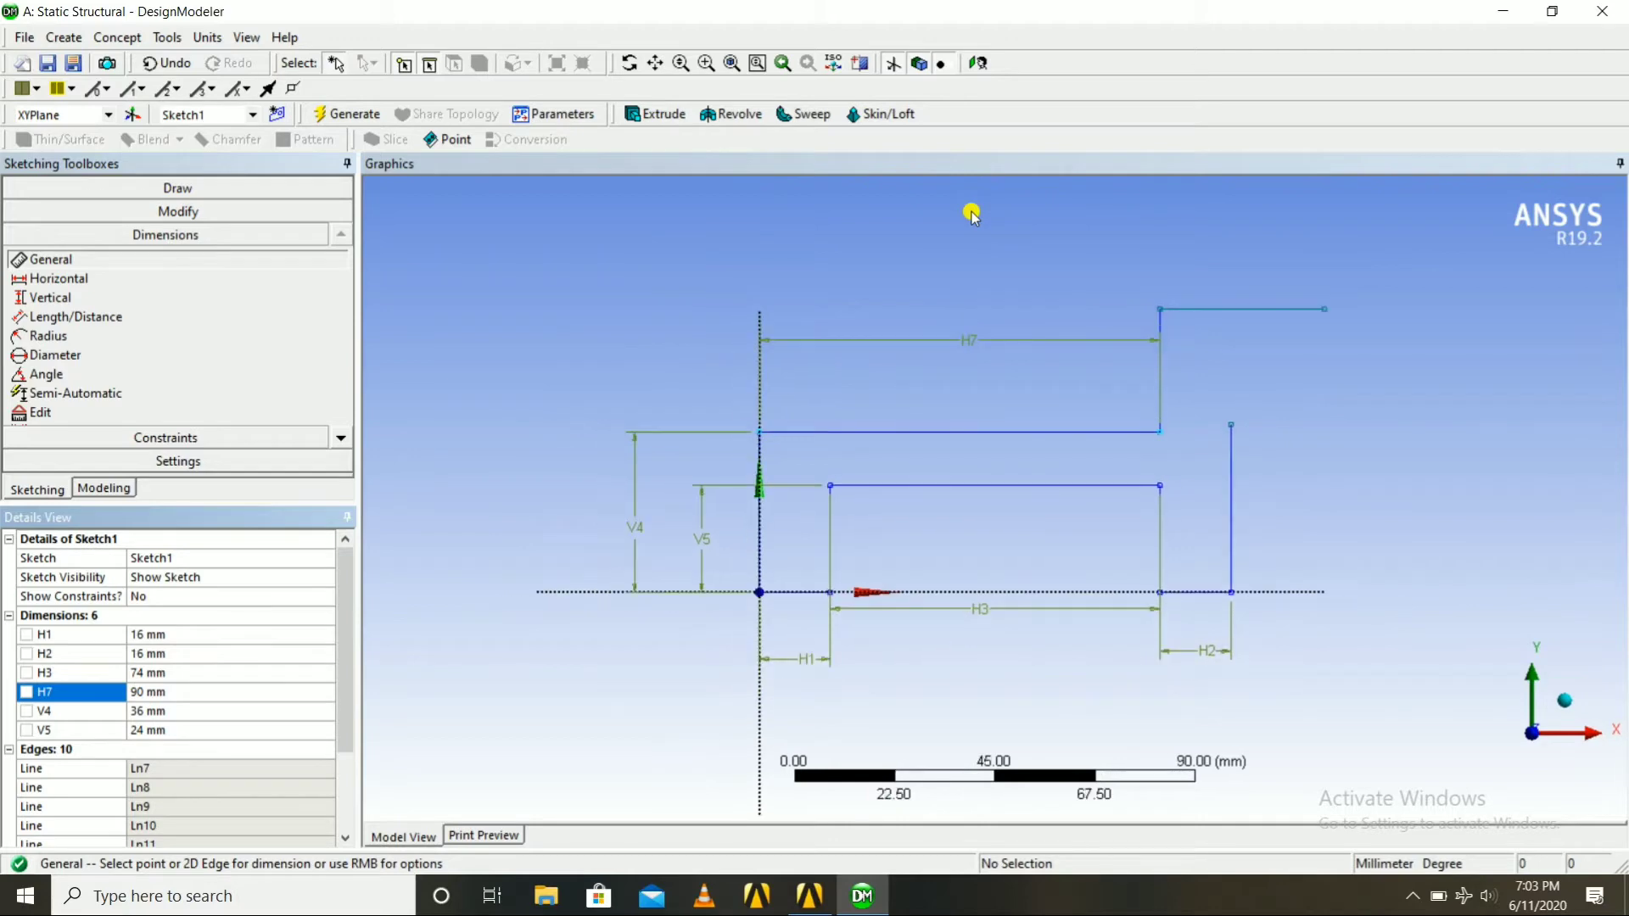
scroll(972, 215, down, 1)
click(1243, 323)
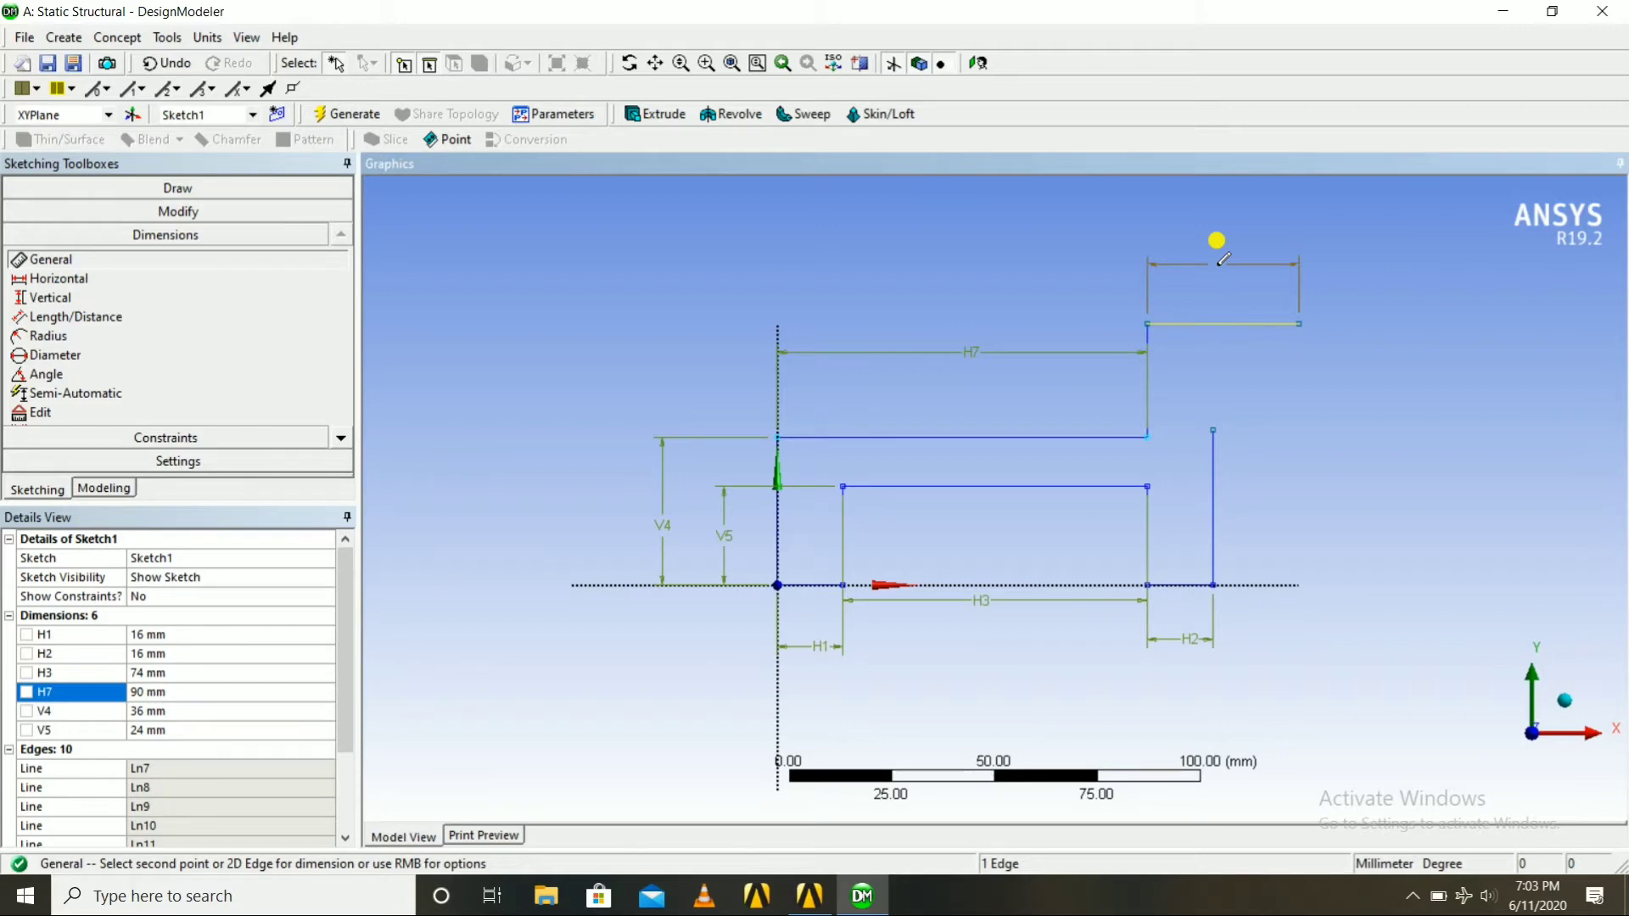
click(1222, 259)
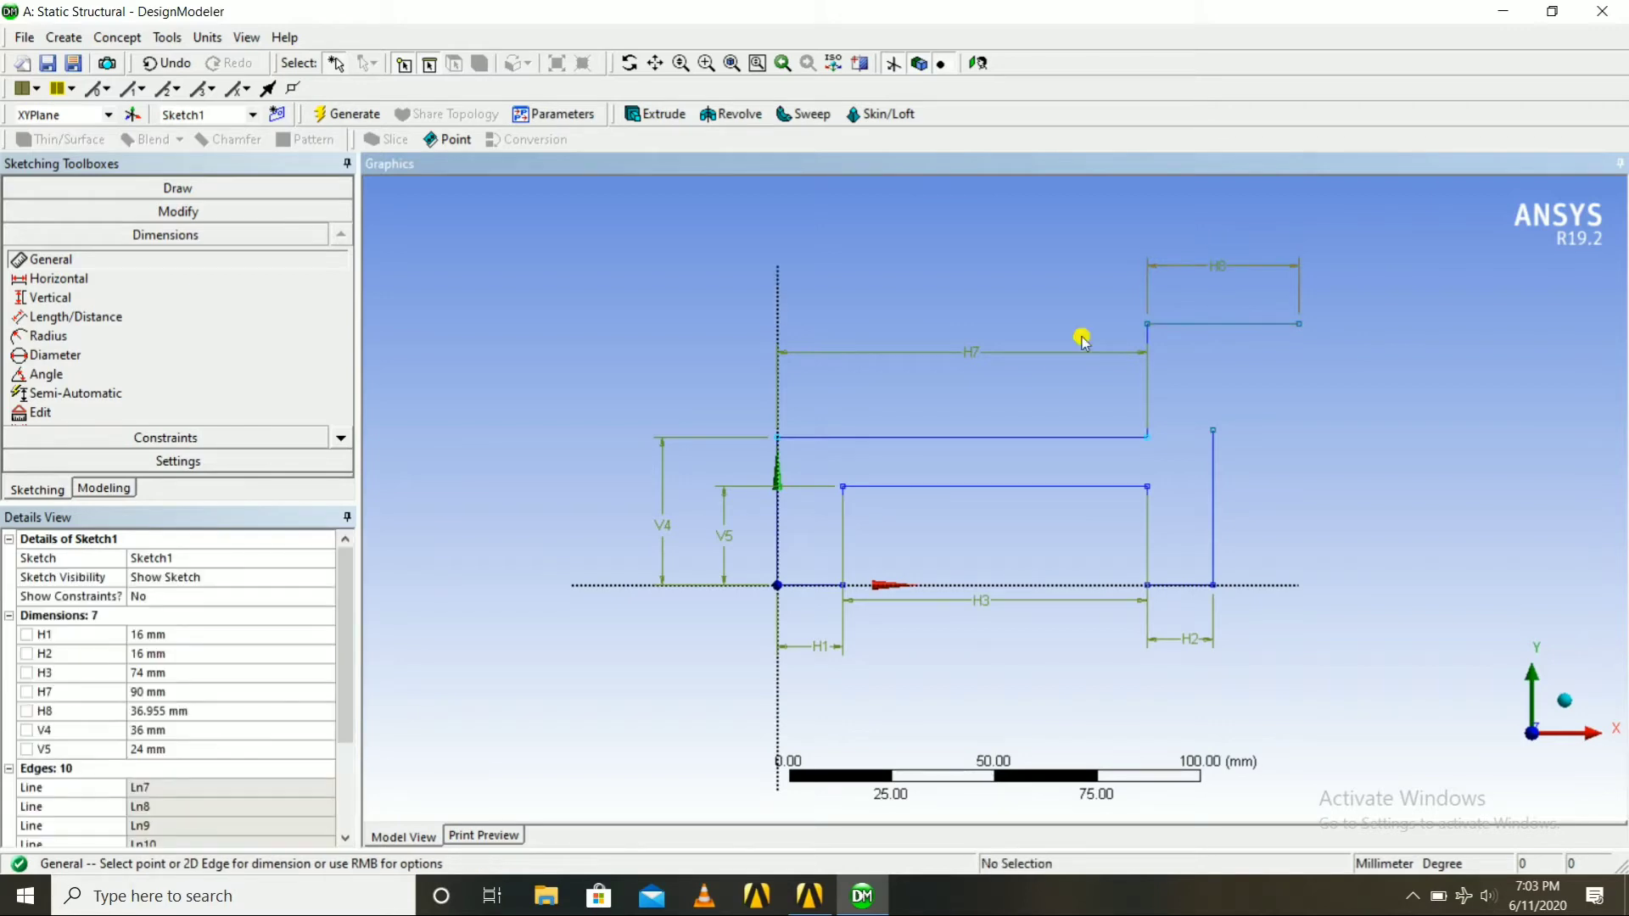
click(148, 712)
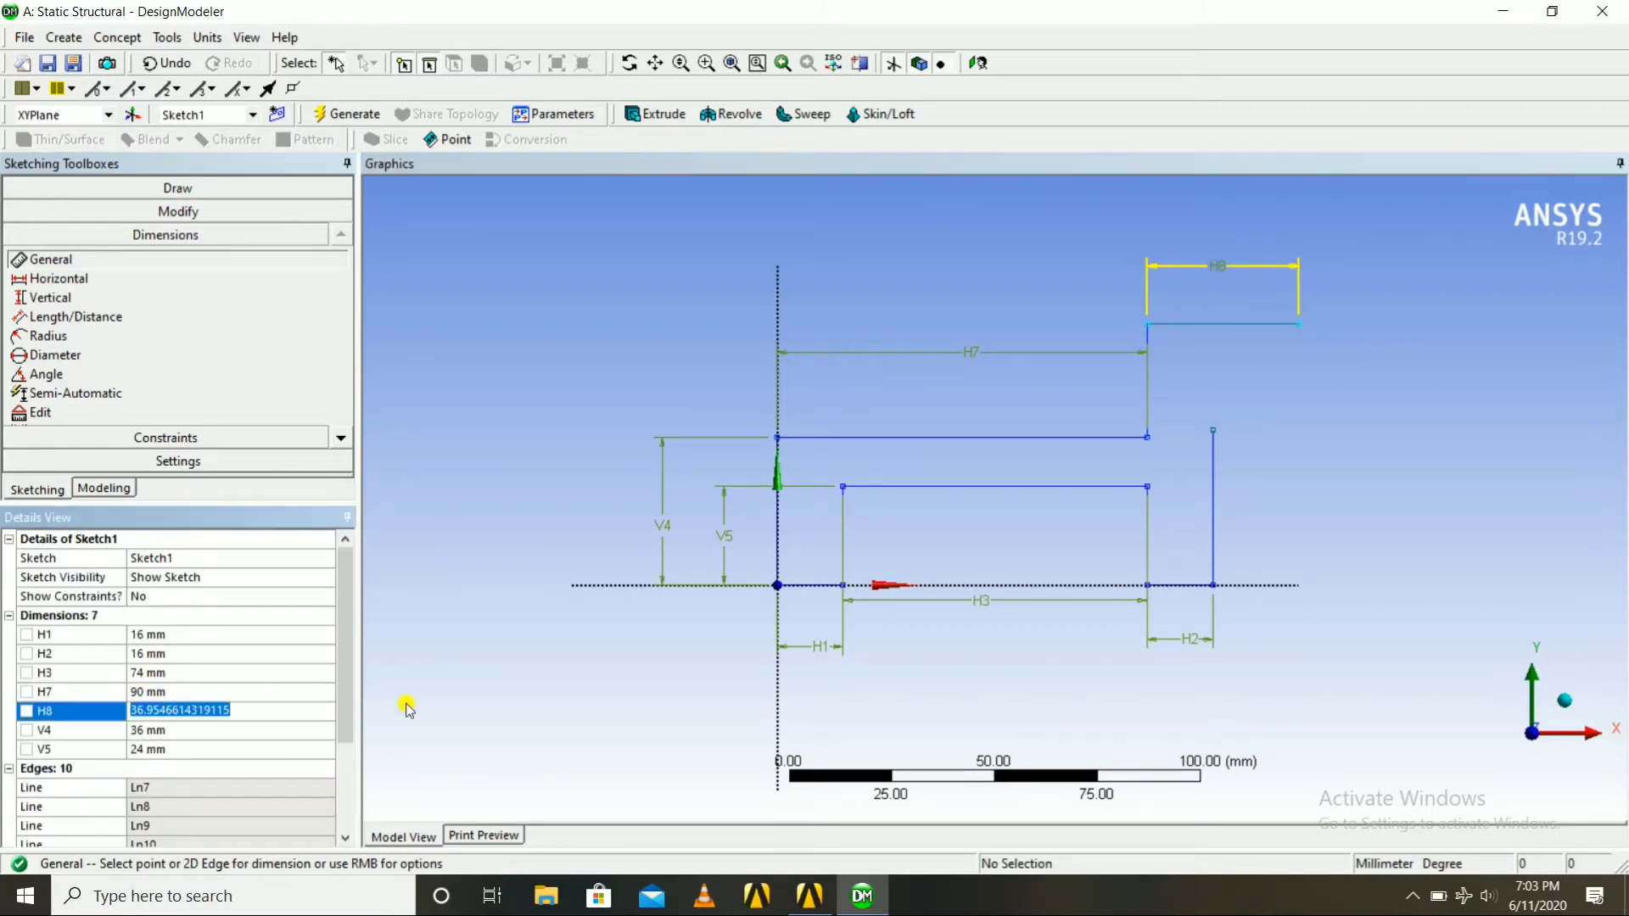
text(26)
key(Return)
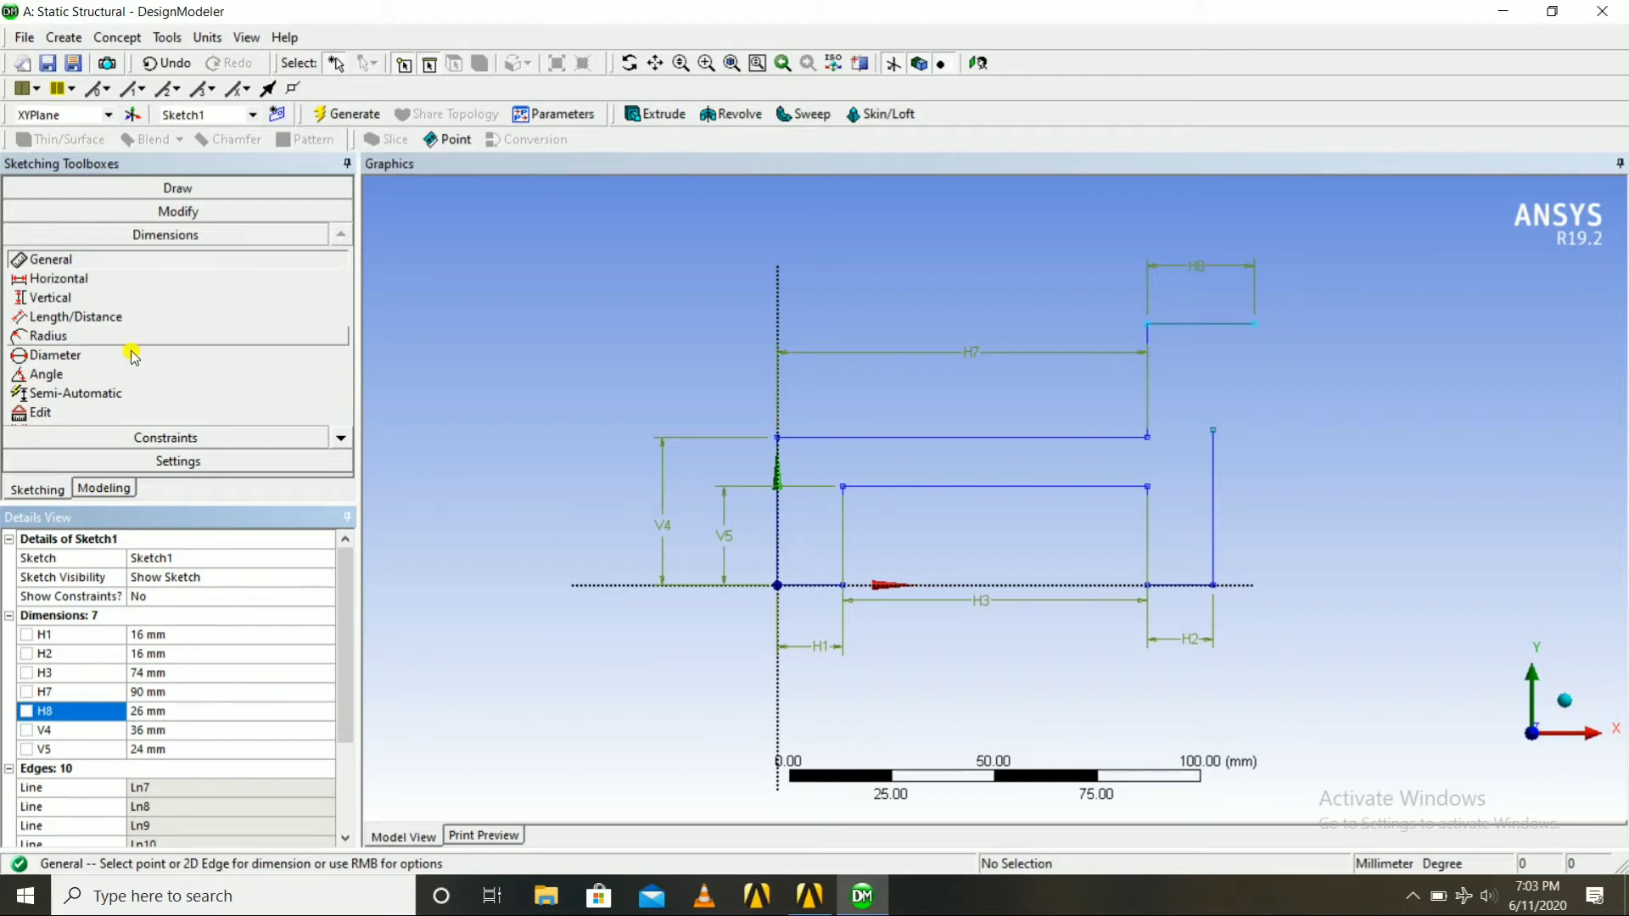
Draw two concentric circles at the free end of the 26 mm line, one through its other end and an inner one about 30 mm in diameter.
click(119, 190)
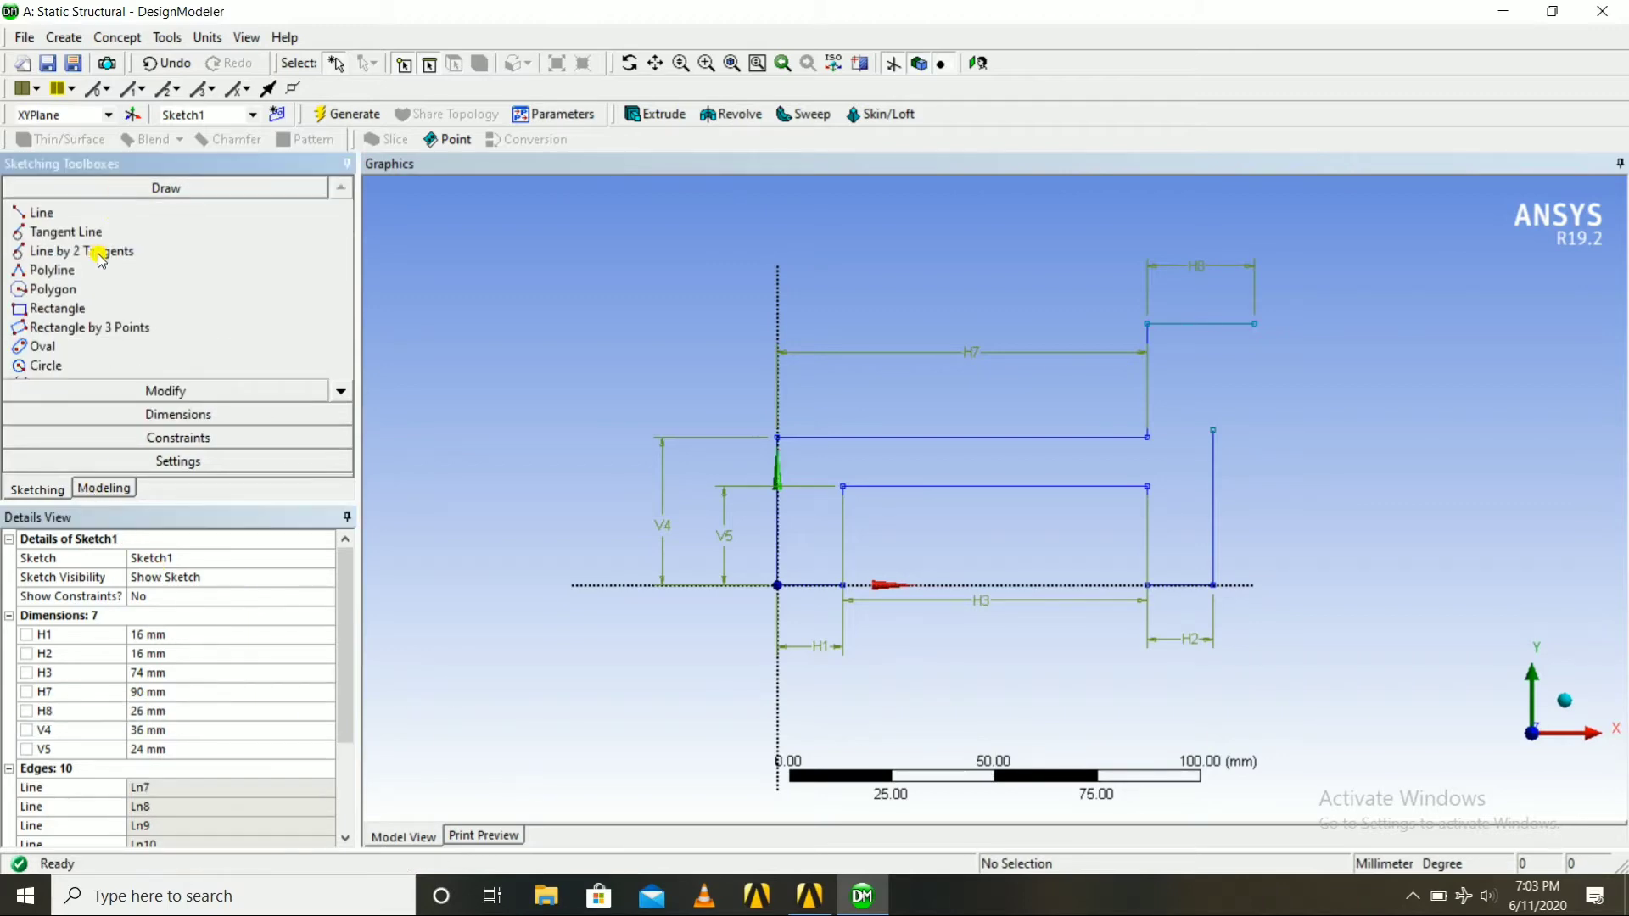
click(45, 365)
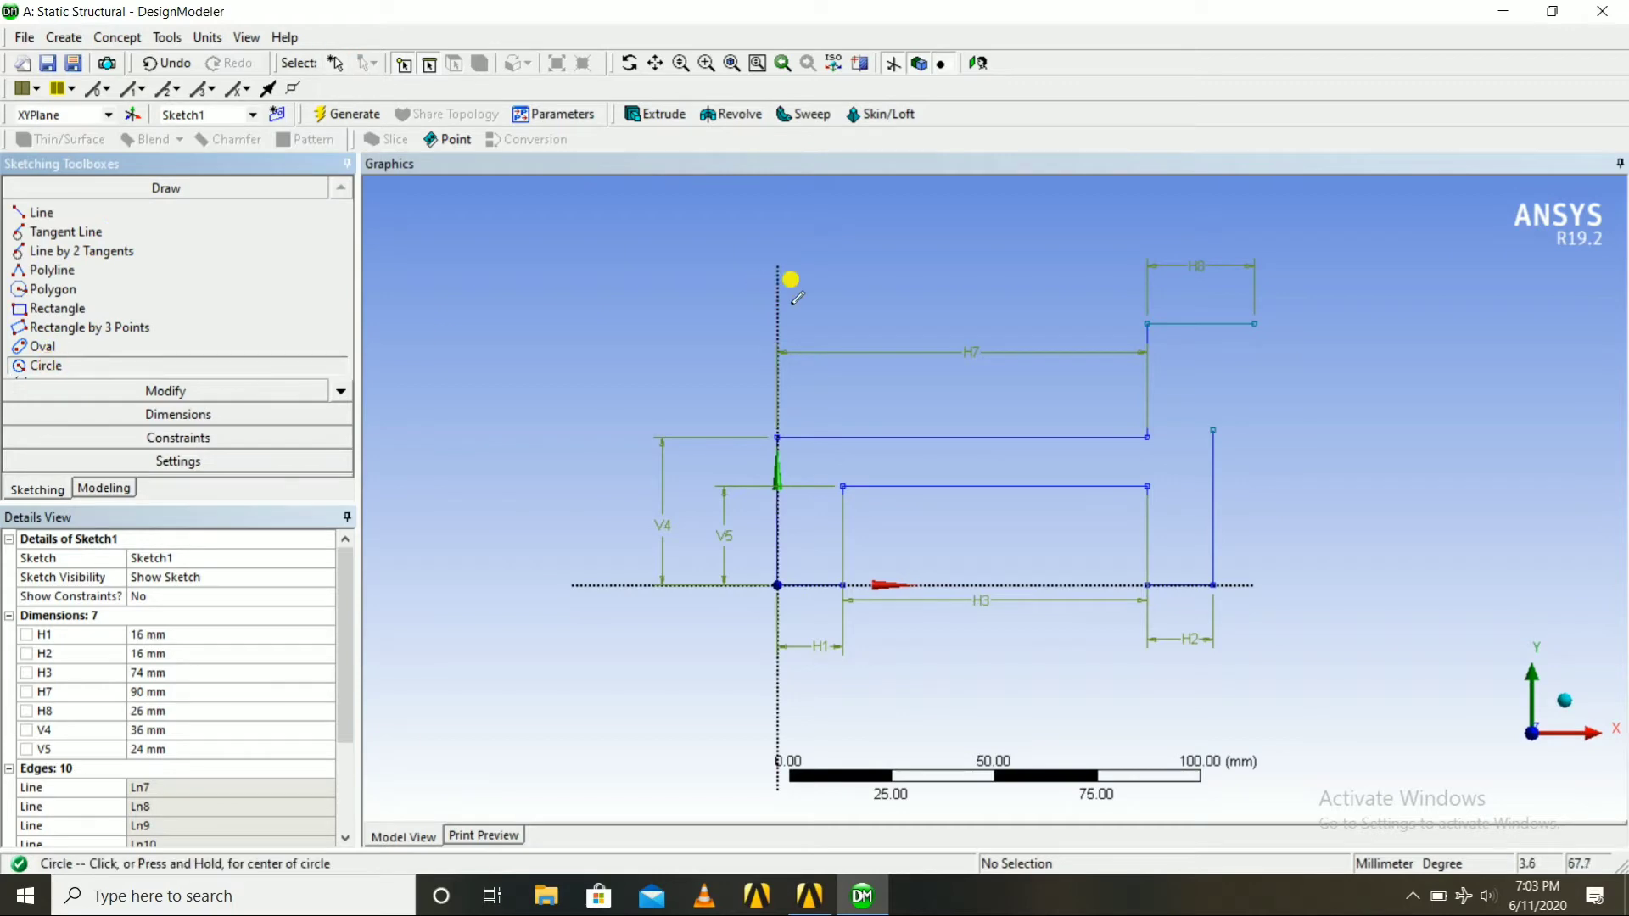
click(1254, 323)
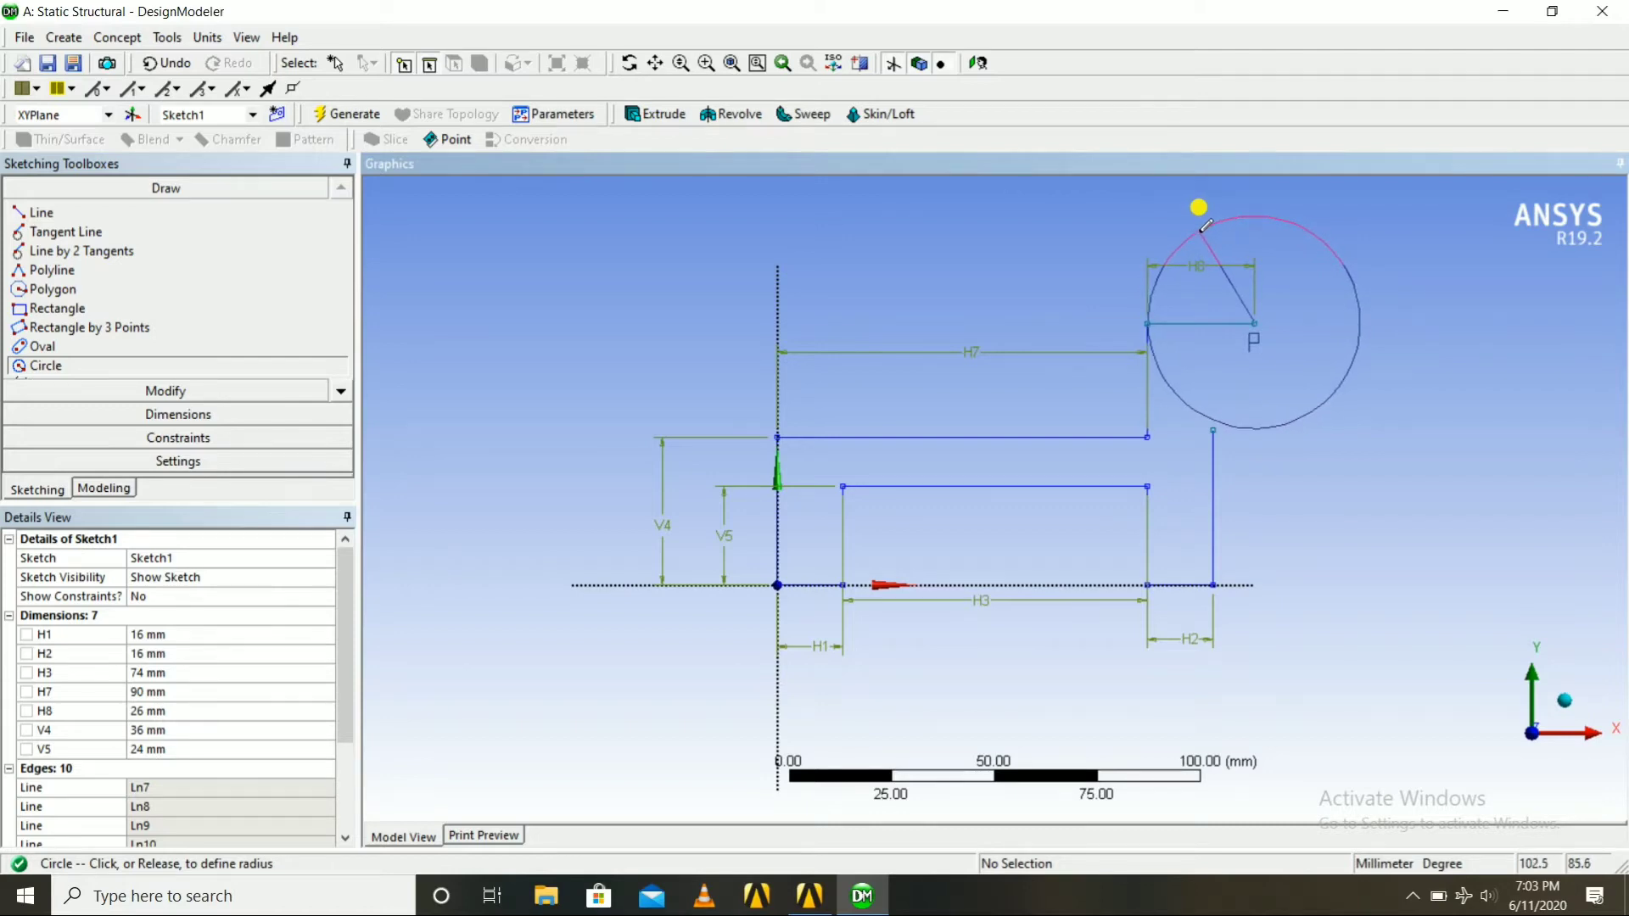
click(1205, 226)
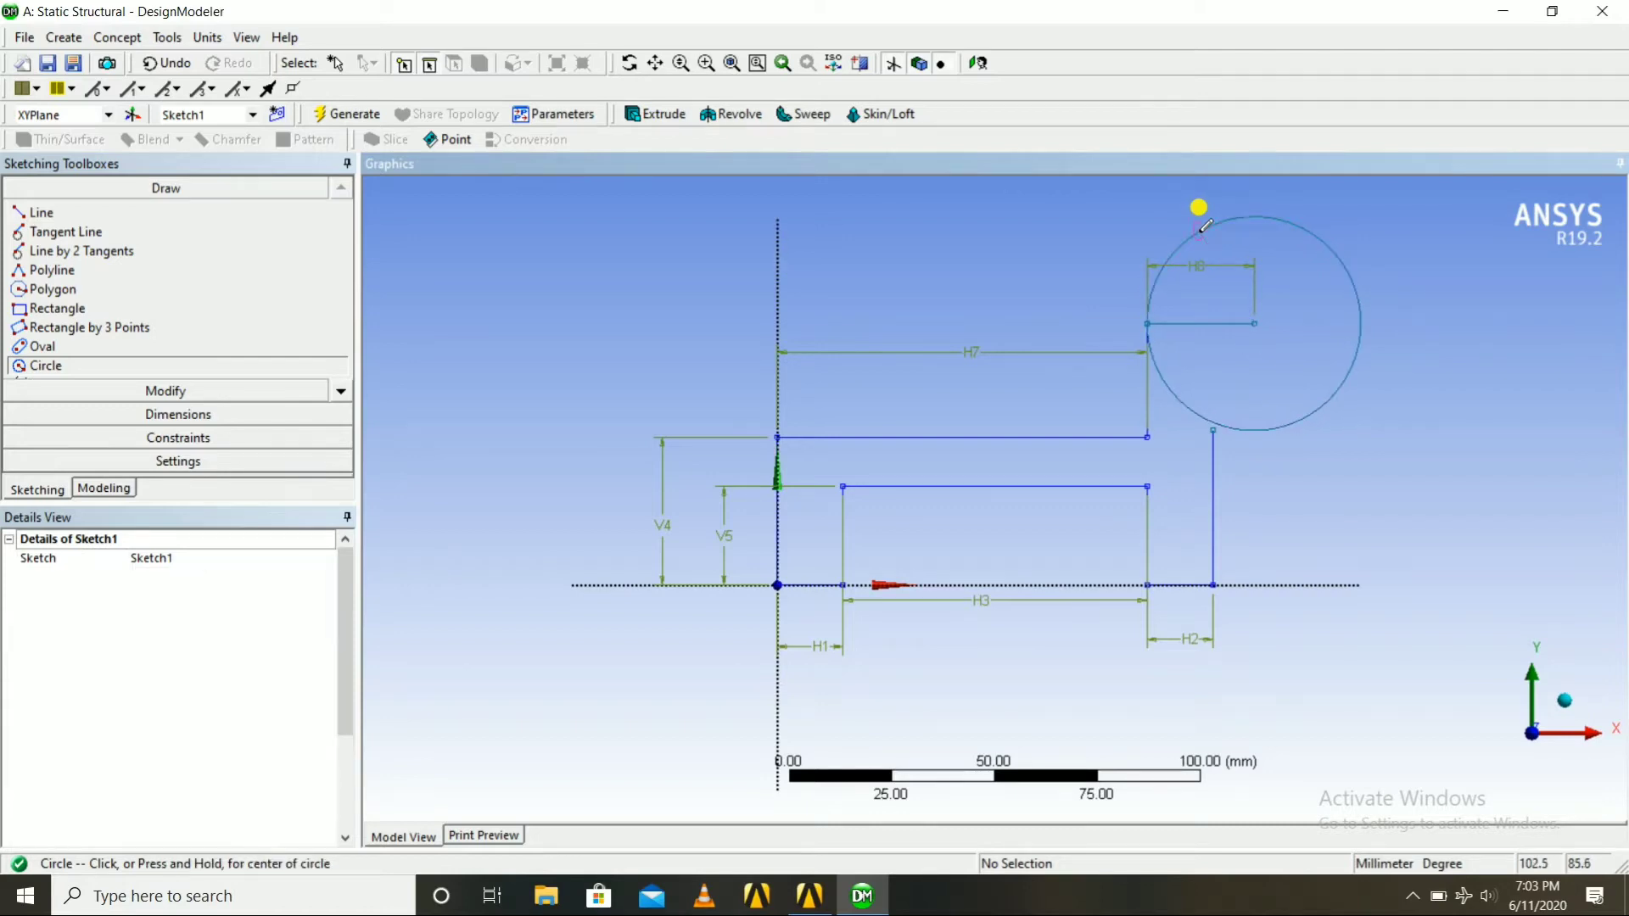
click(1253, 323)
click(1239, 264)
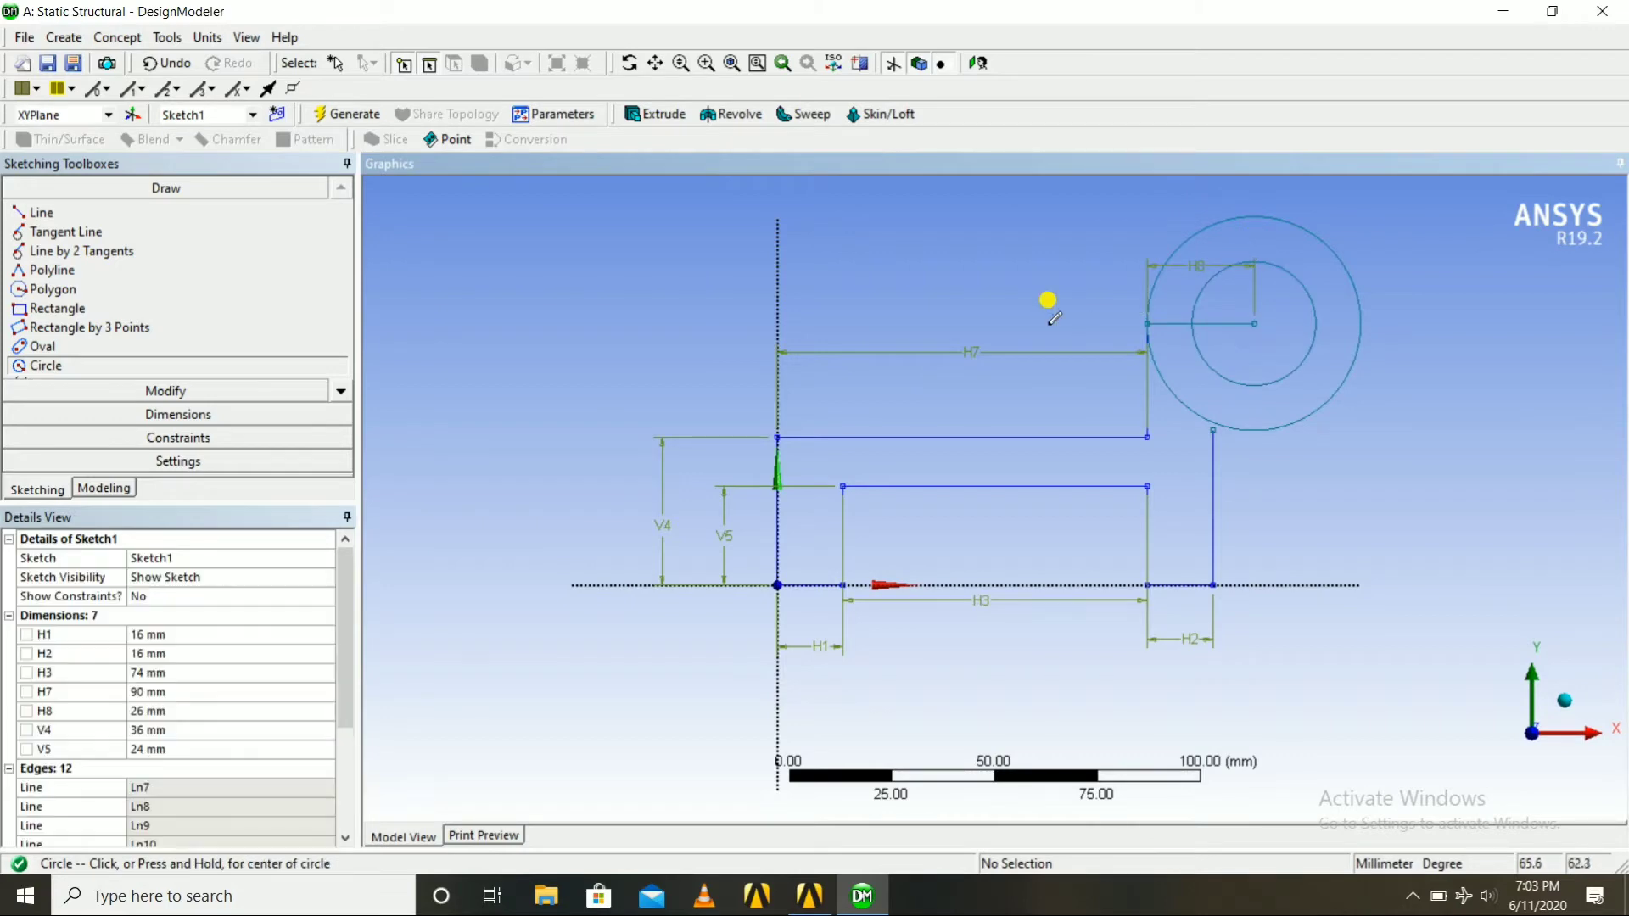
Dimension the inner circle's diameter and set it to 28 mm.
click(170, 414)
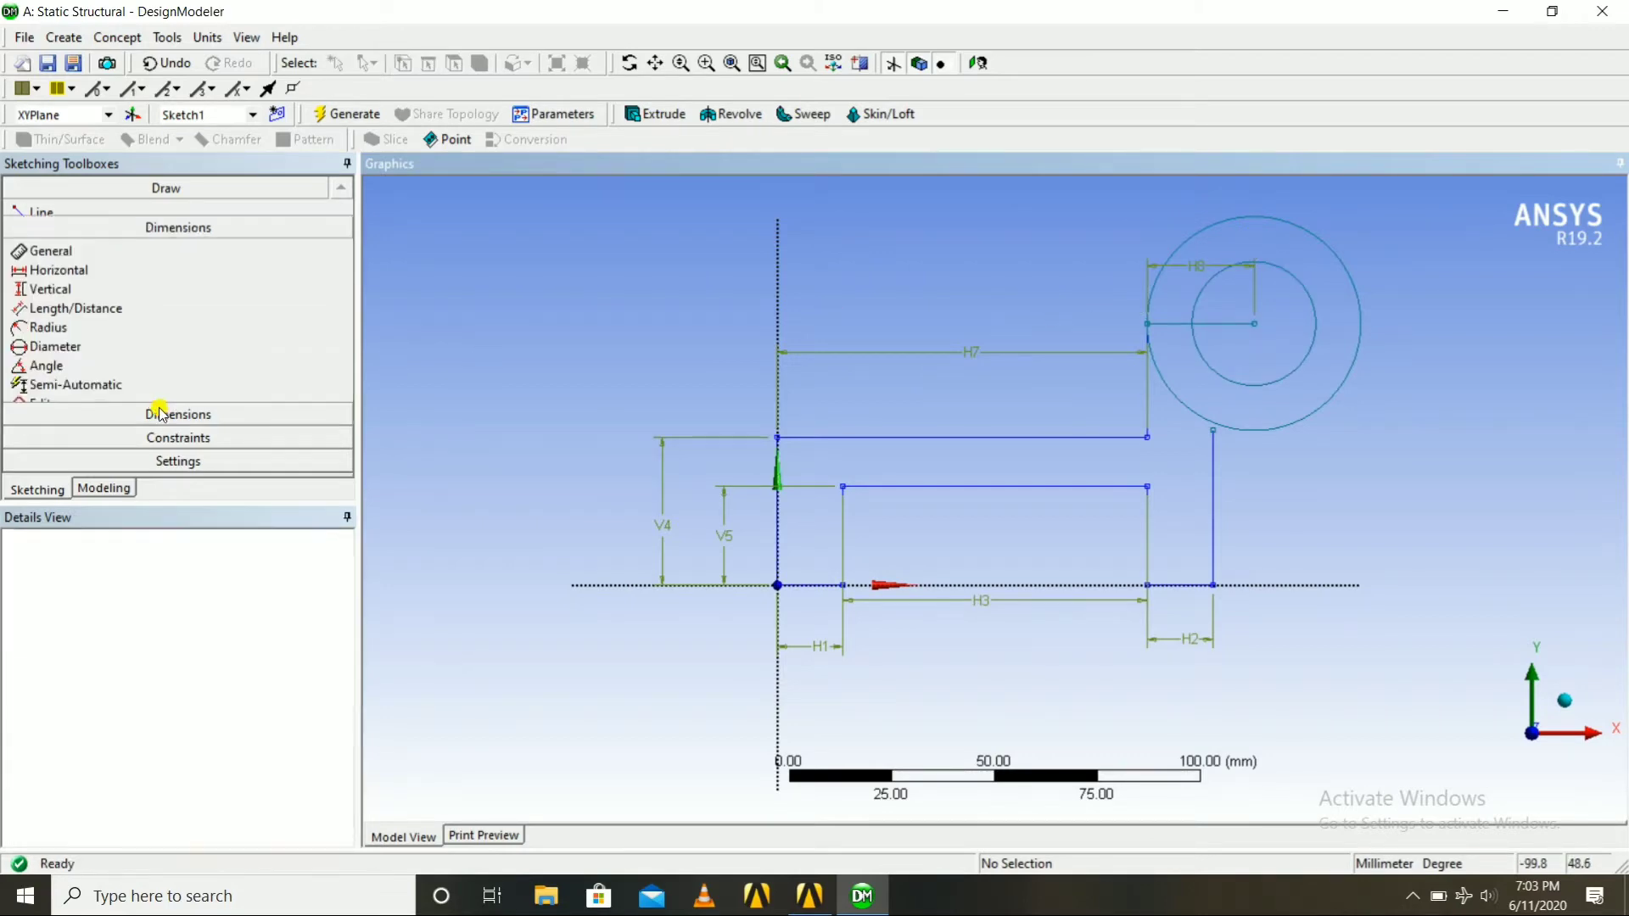
click(1305, 288)
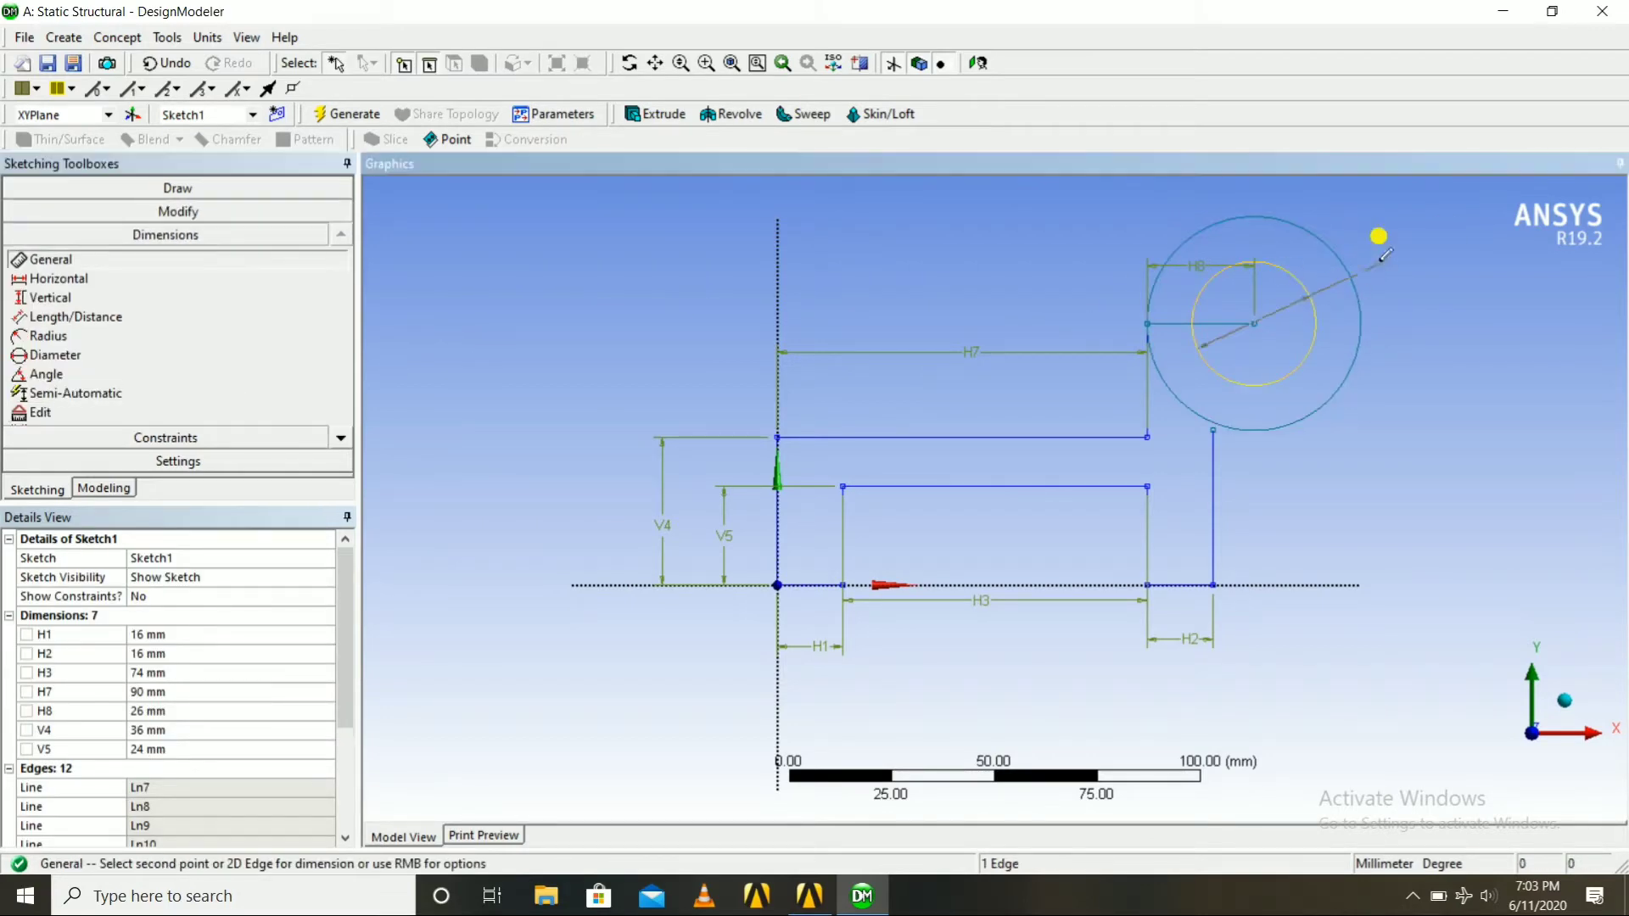
click(1455, 238)
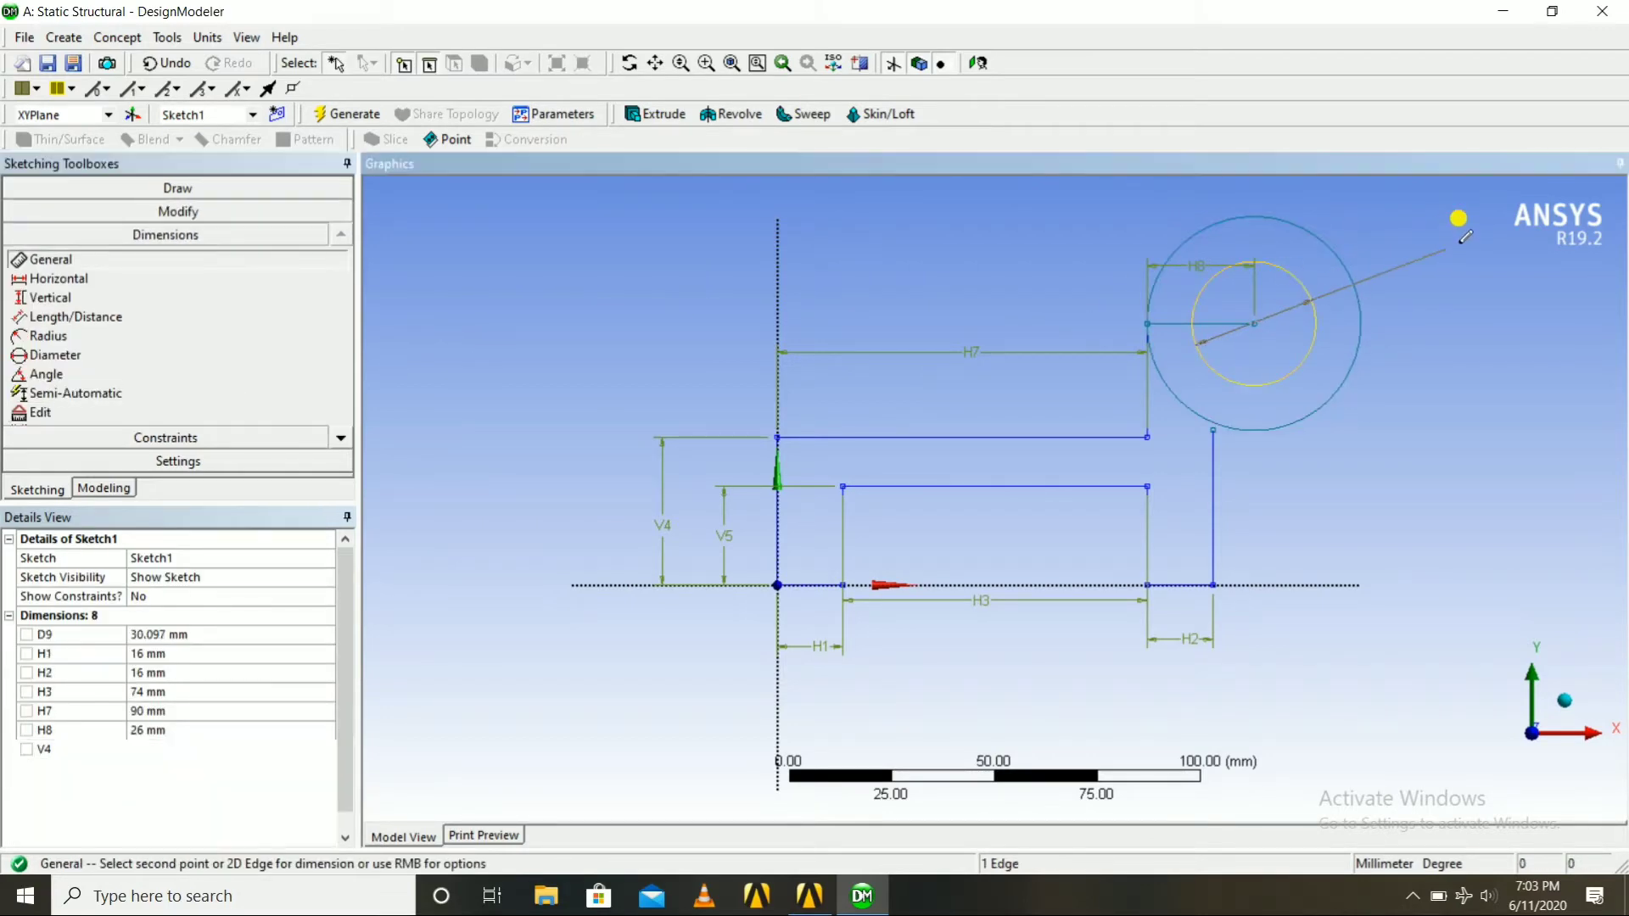
click(158, 632)
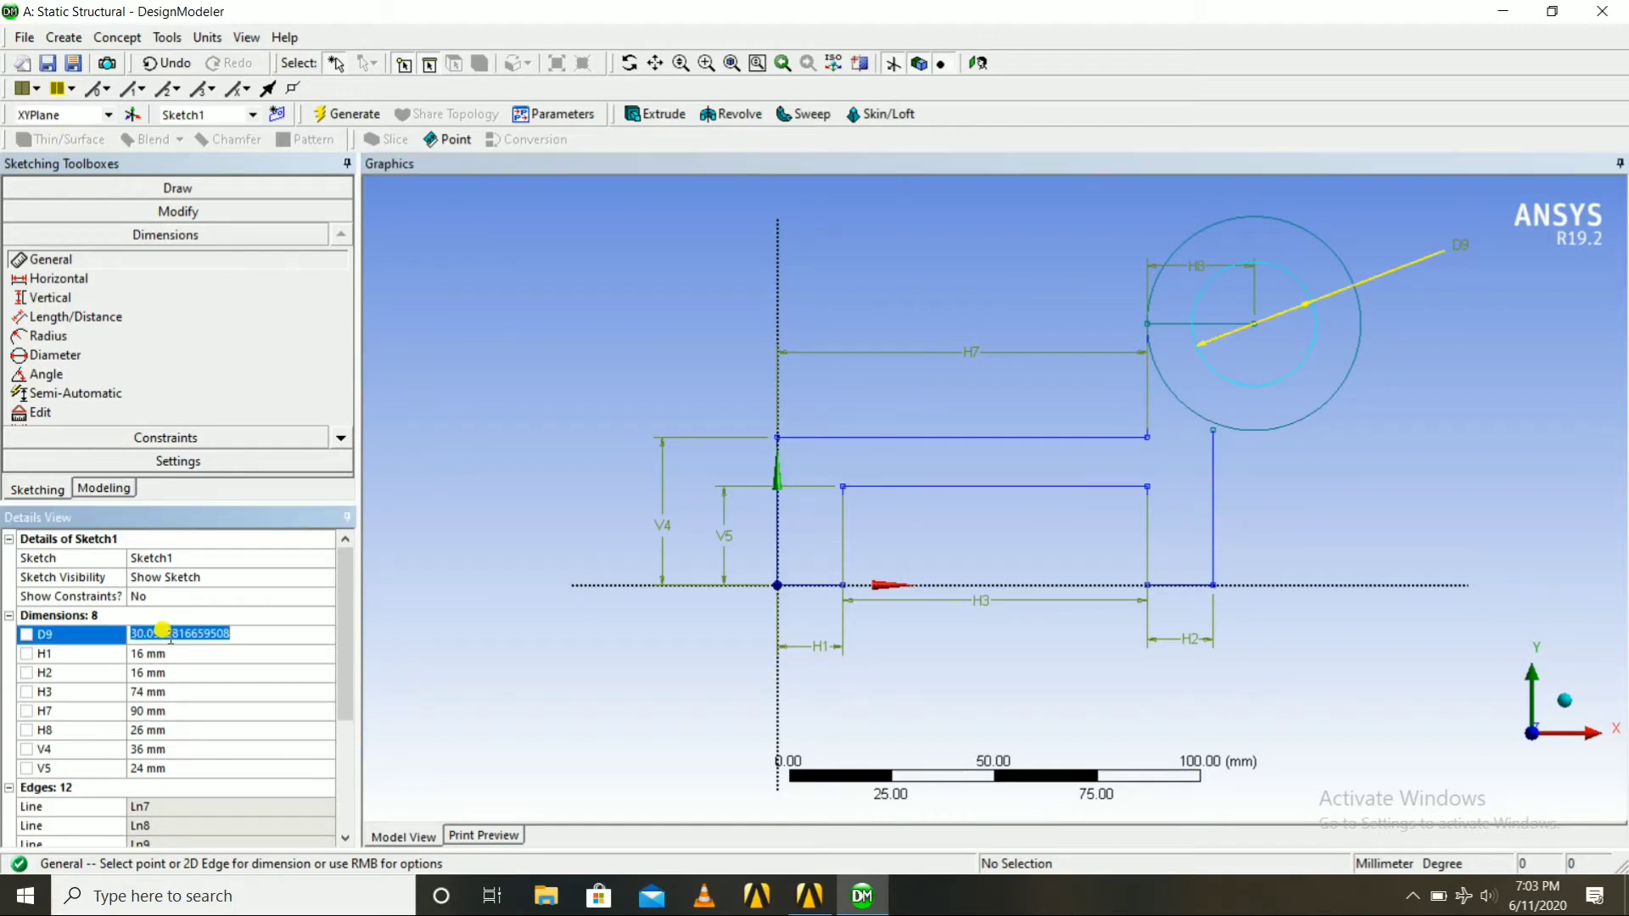
text(2)
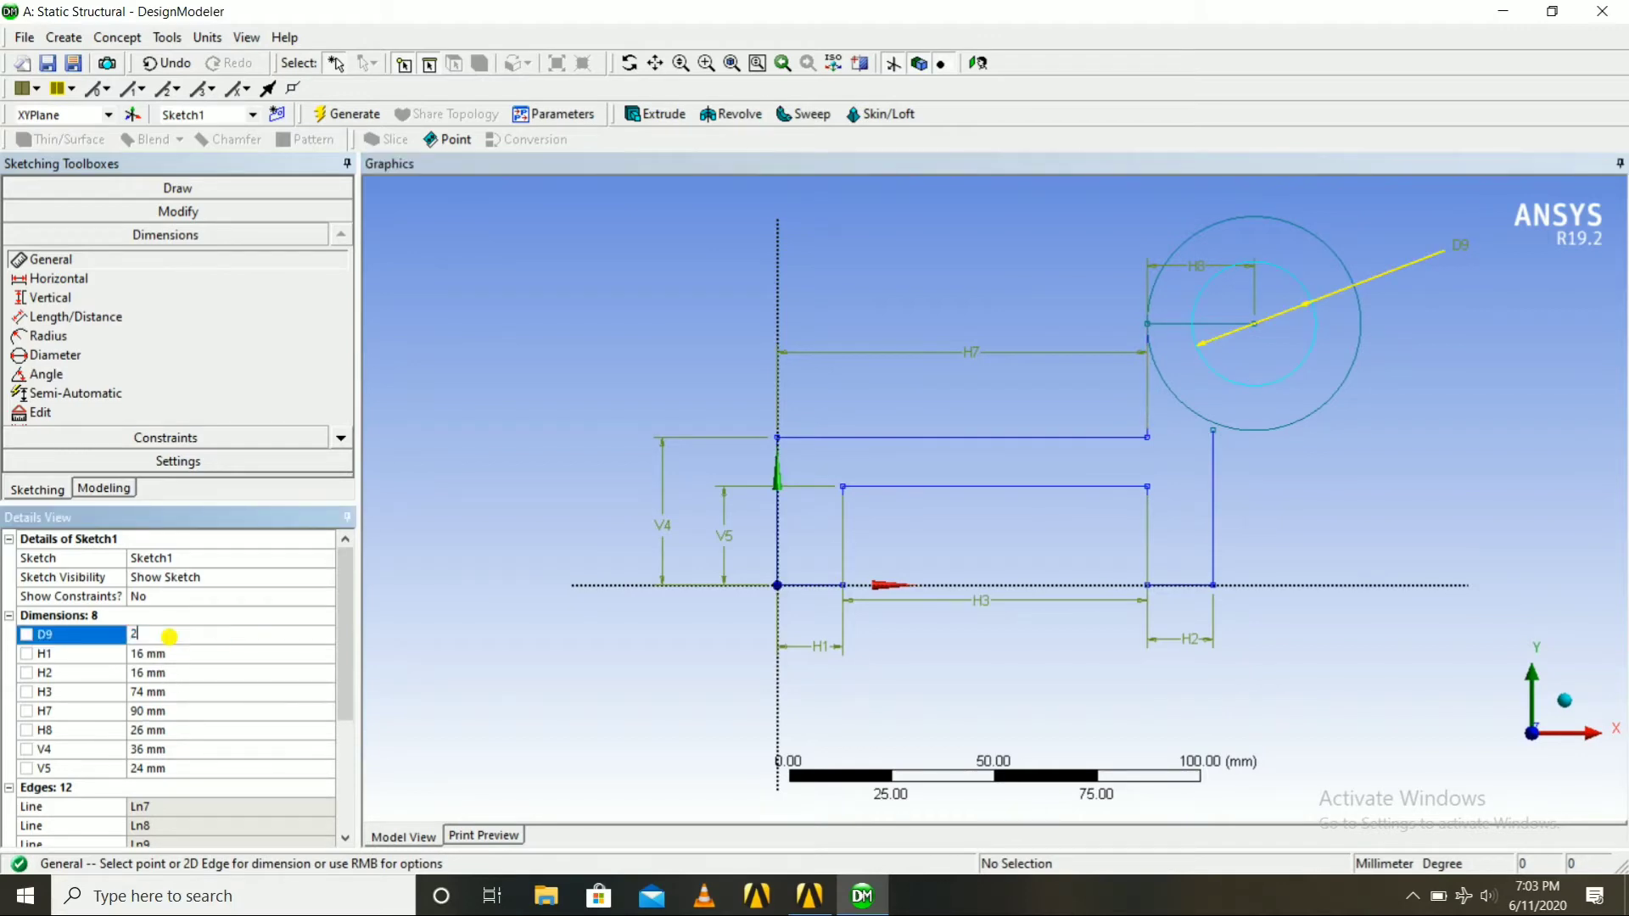
text(8)
key(Return)
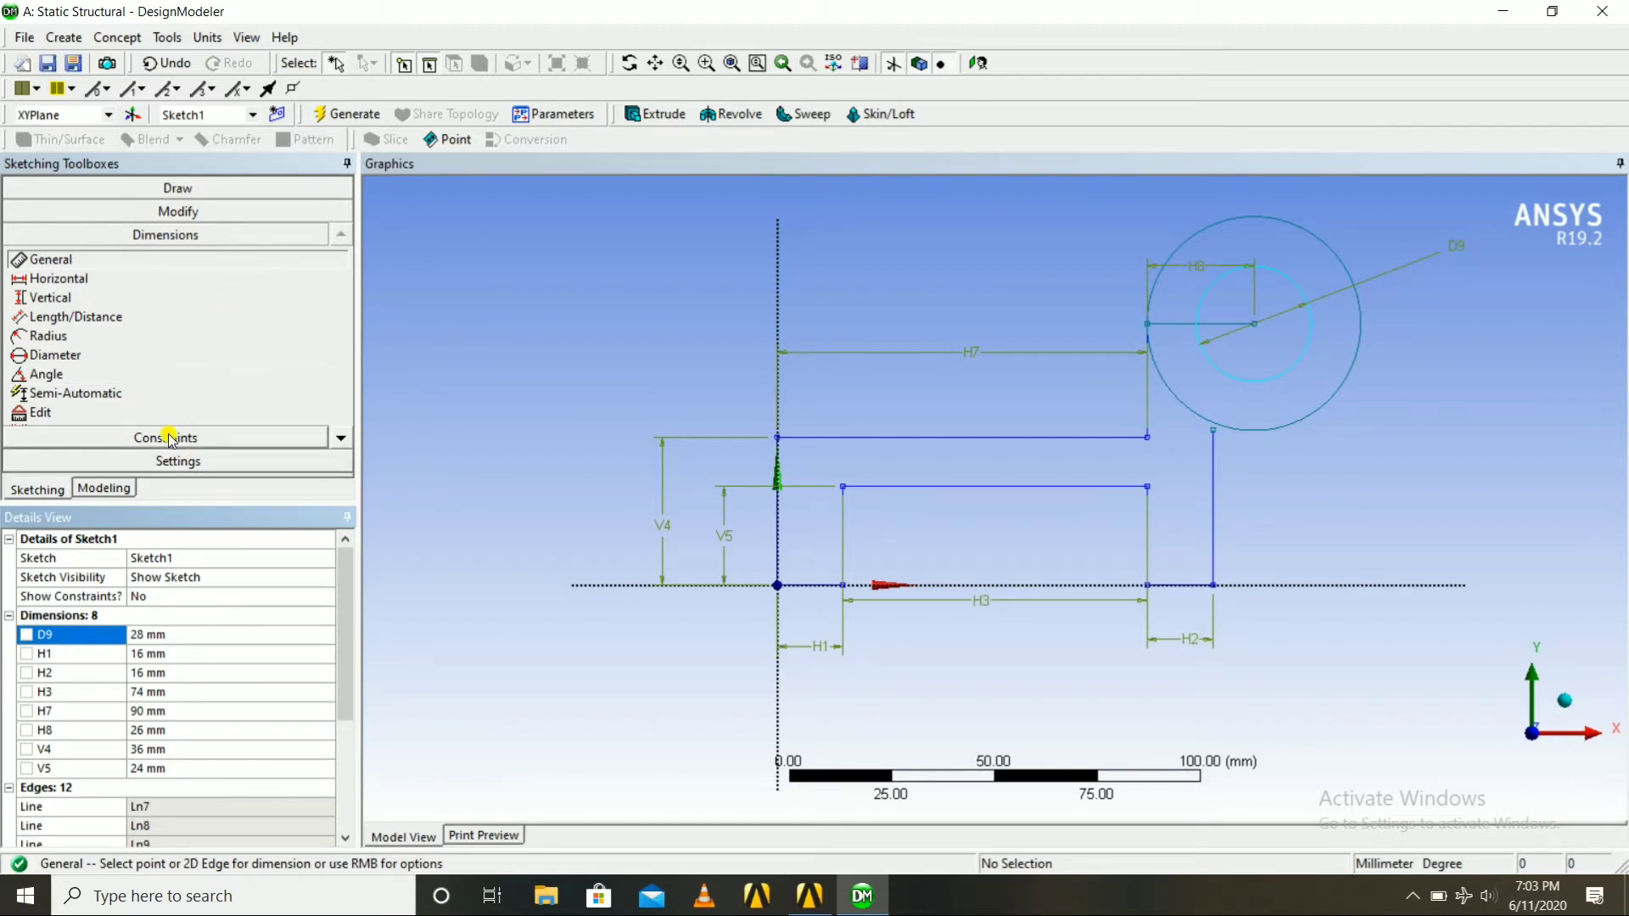
Trim away the vertical edge rising from the outer end of base segment H2.
click(129, 211)
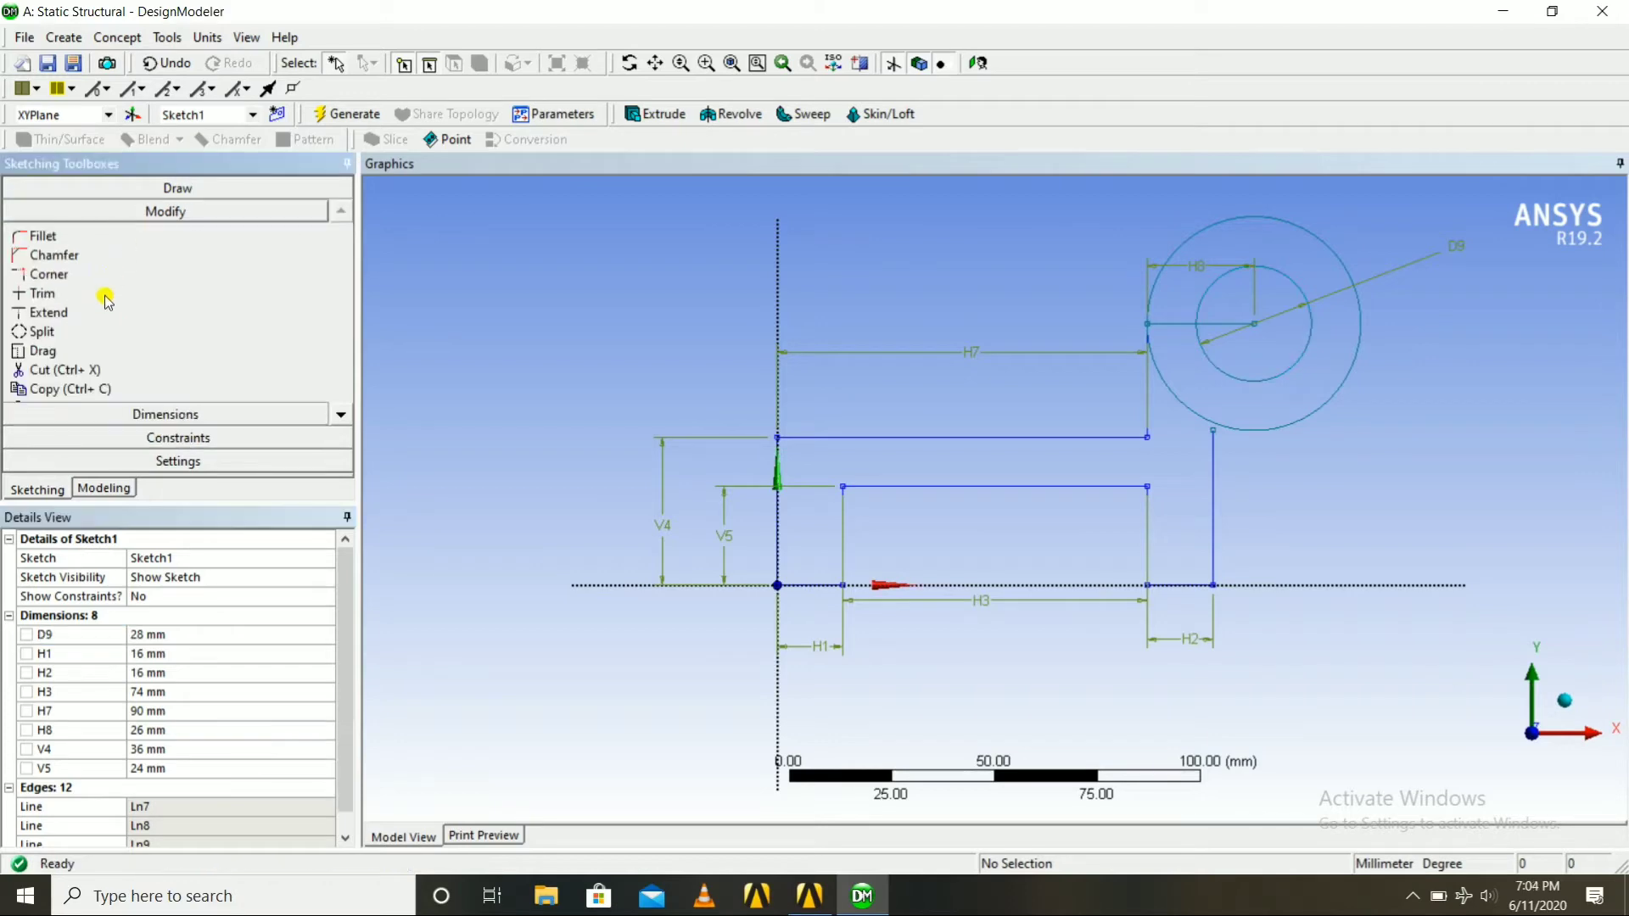
click(43, 292)
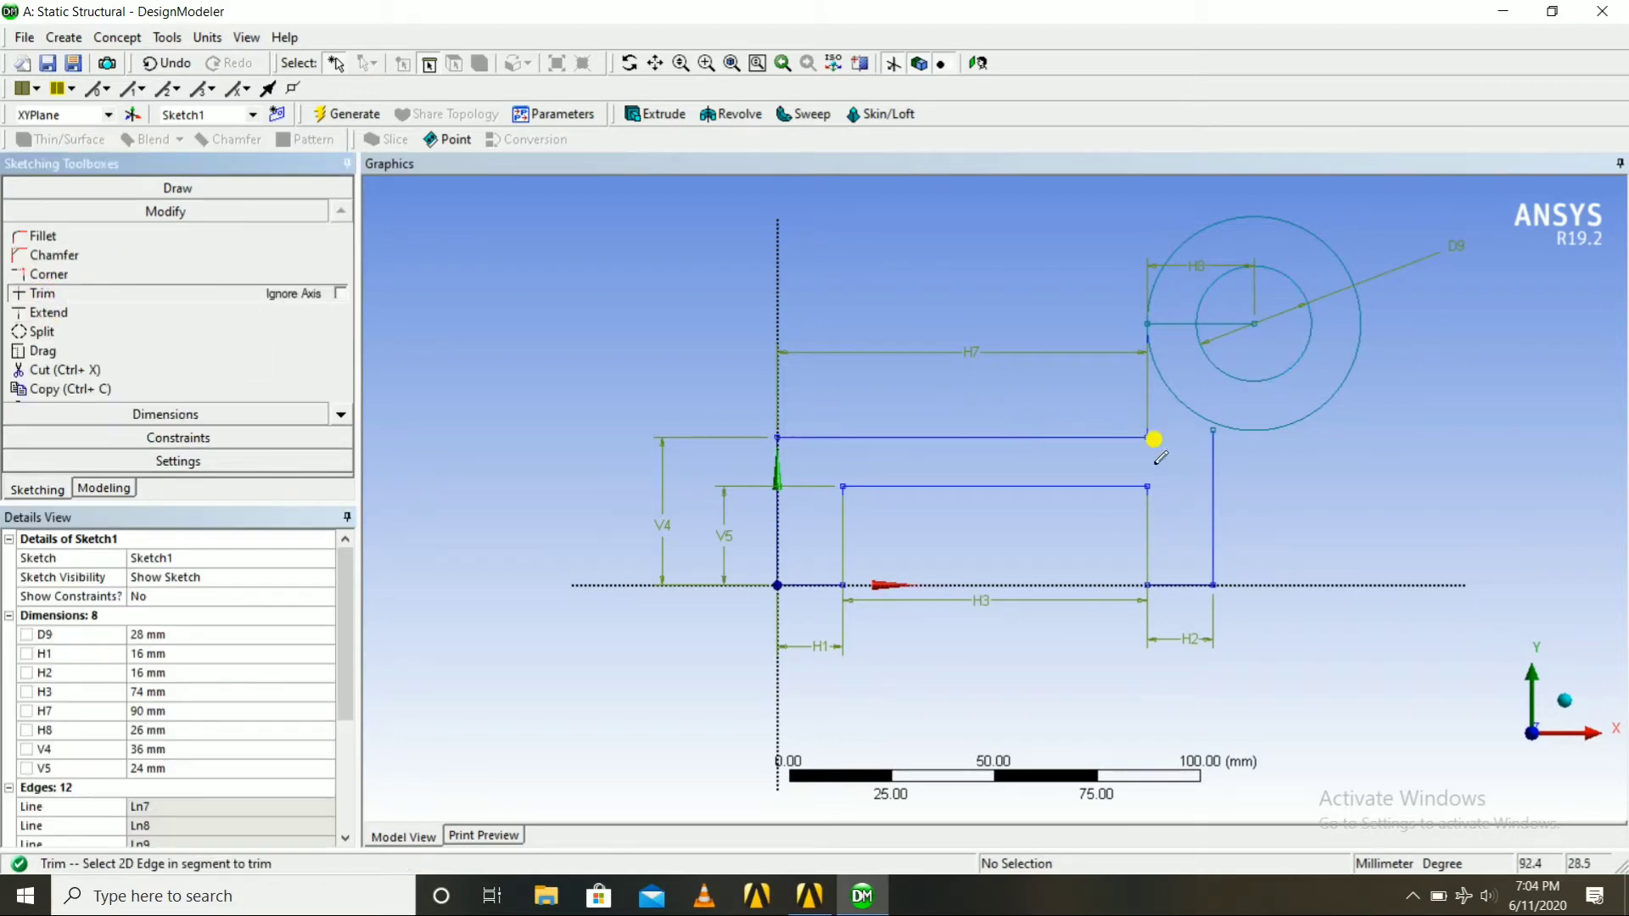
click(1219, 465)
Draw a vertical line about 45 mm high from the H2 segment's outer end into the outer circle, and a horizontal line from the circles' centre beyond it.
click(165, 188)
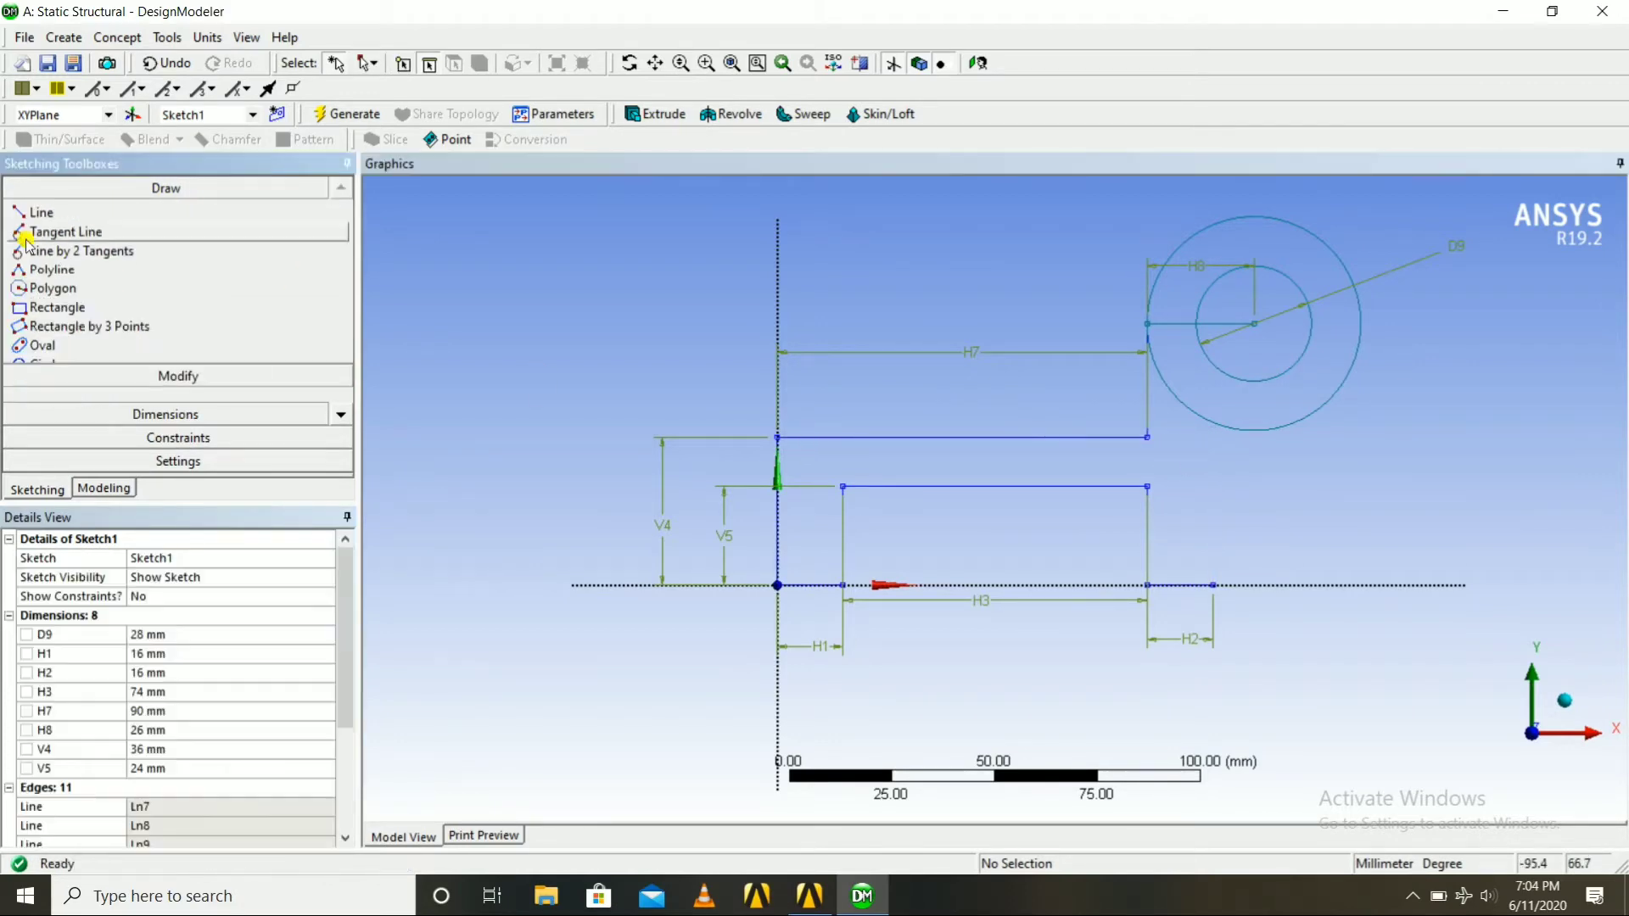
click(29, 212)
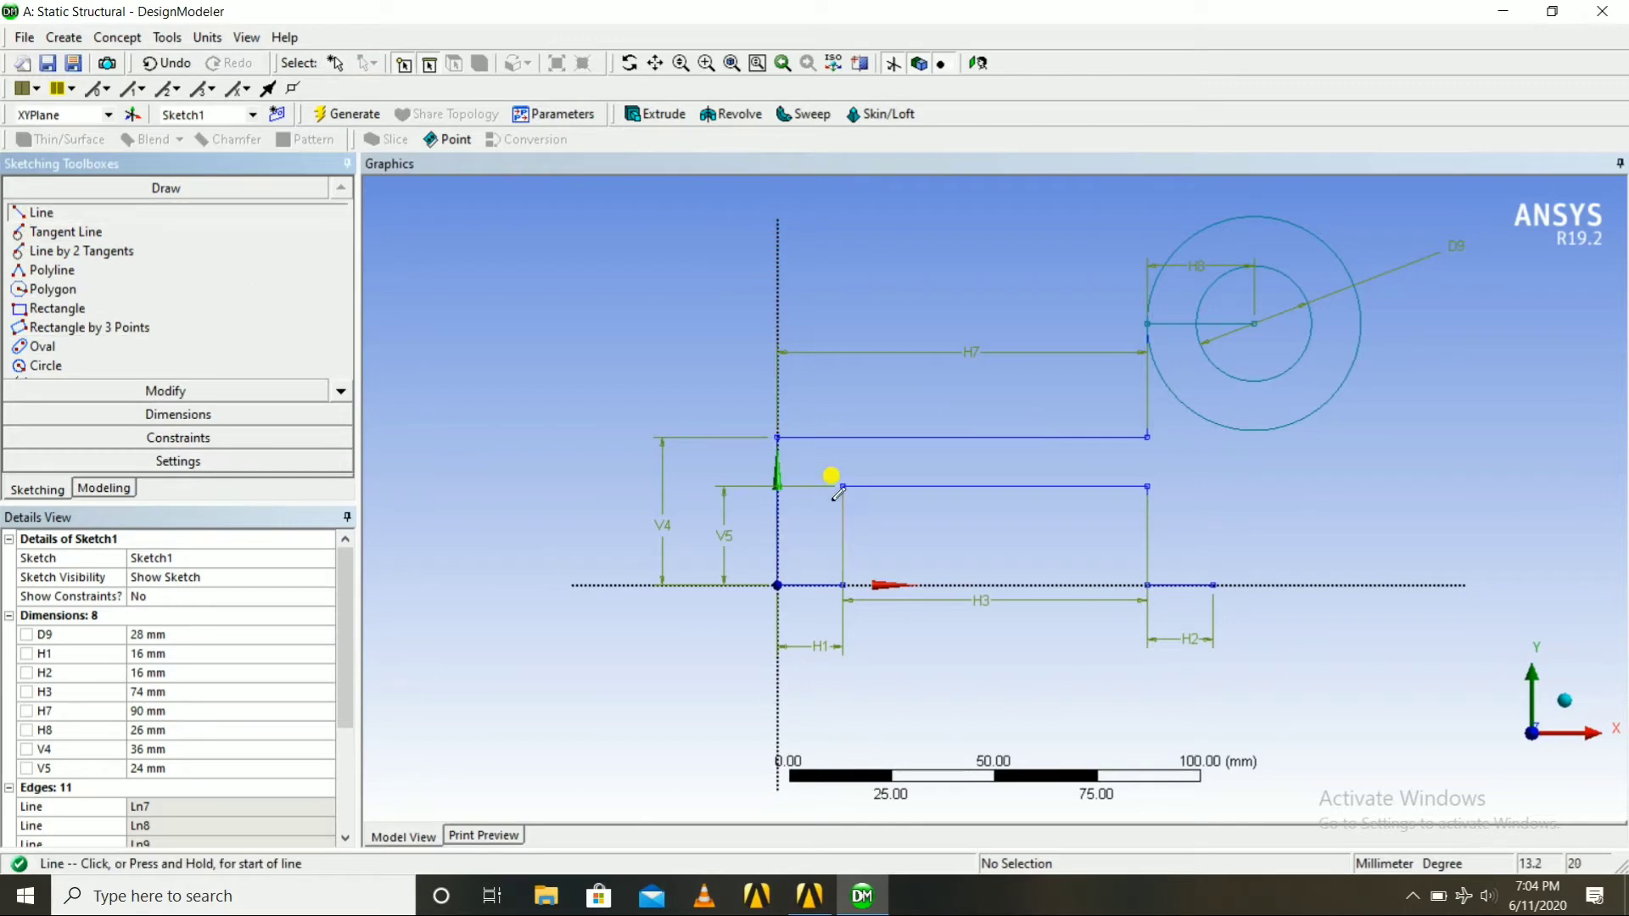
click(1212, 584)
click(1213, 397)
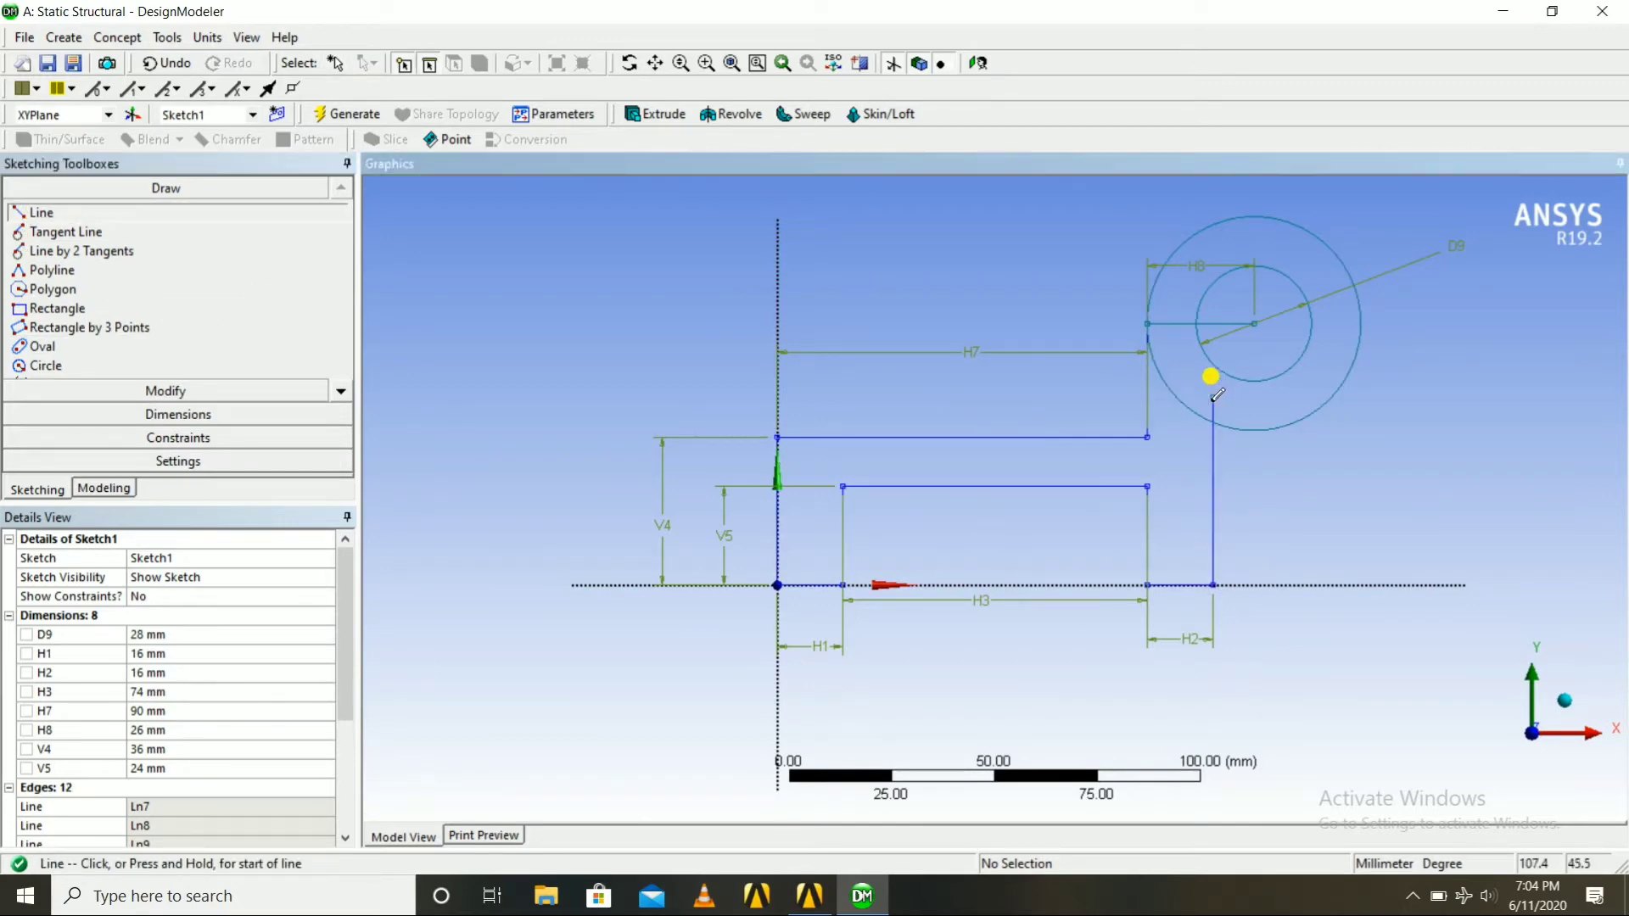
click(1255, 320)
click(1414, 322)
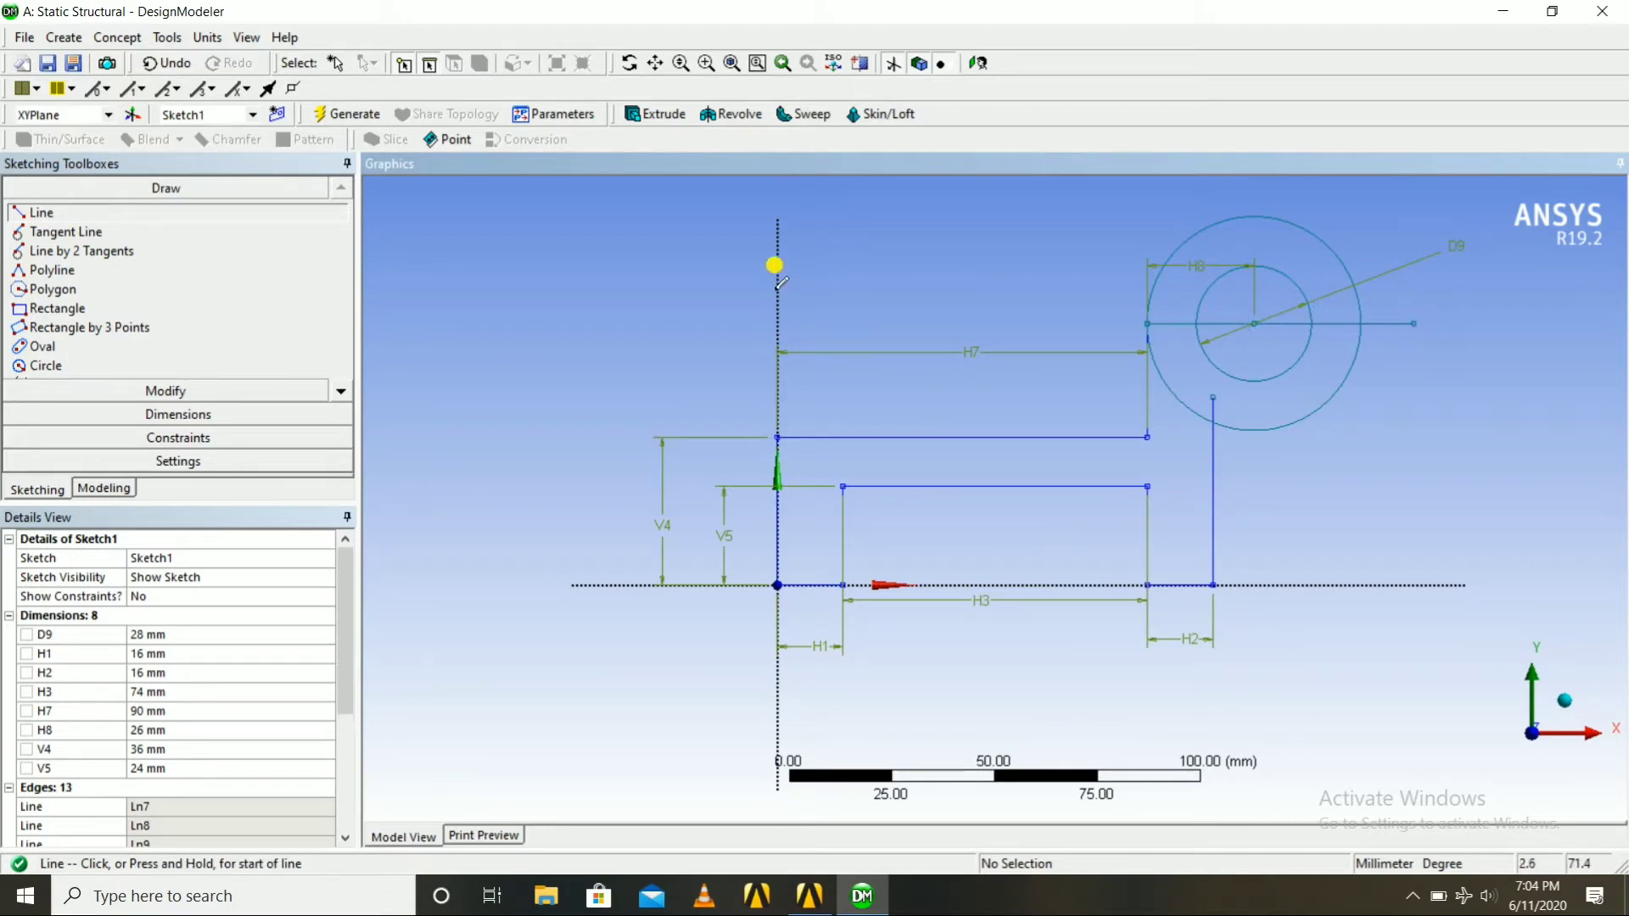
Trim the circles' upper halves, the centre line inside the inner and beyond the outer circle, the vertical line's overshoot, and the outer arc left of it.
click(123, 391)
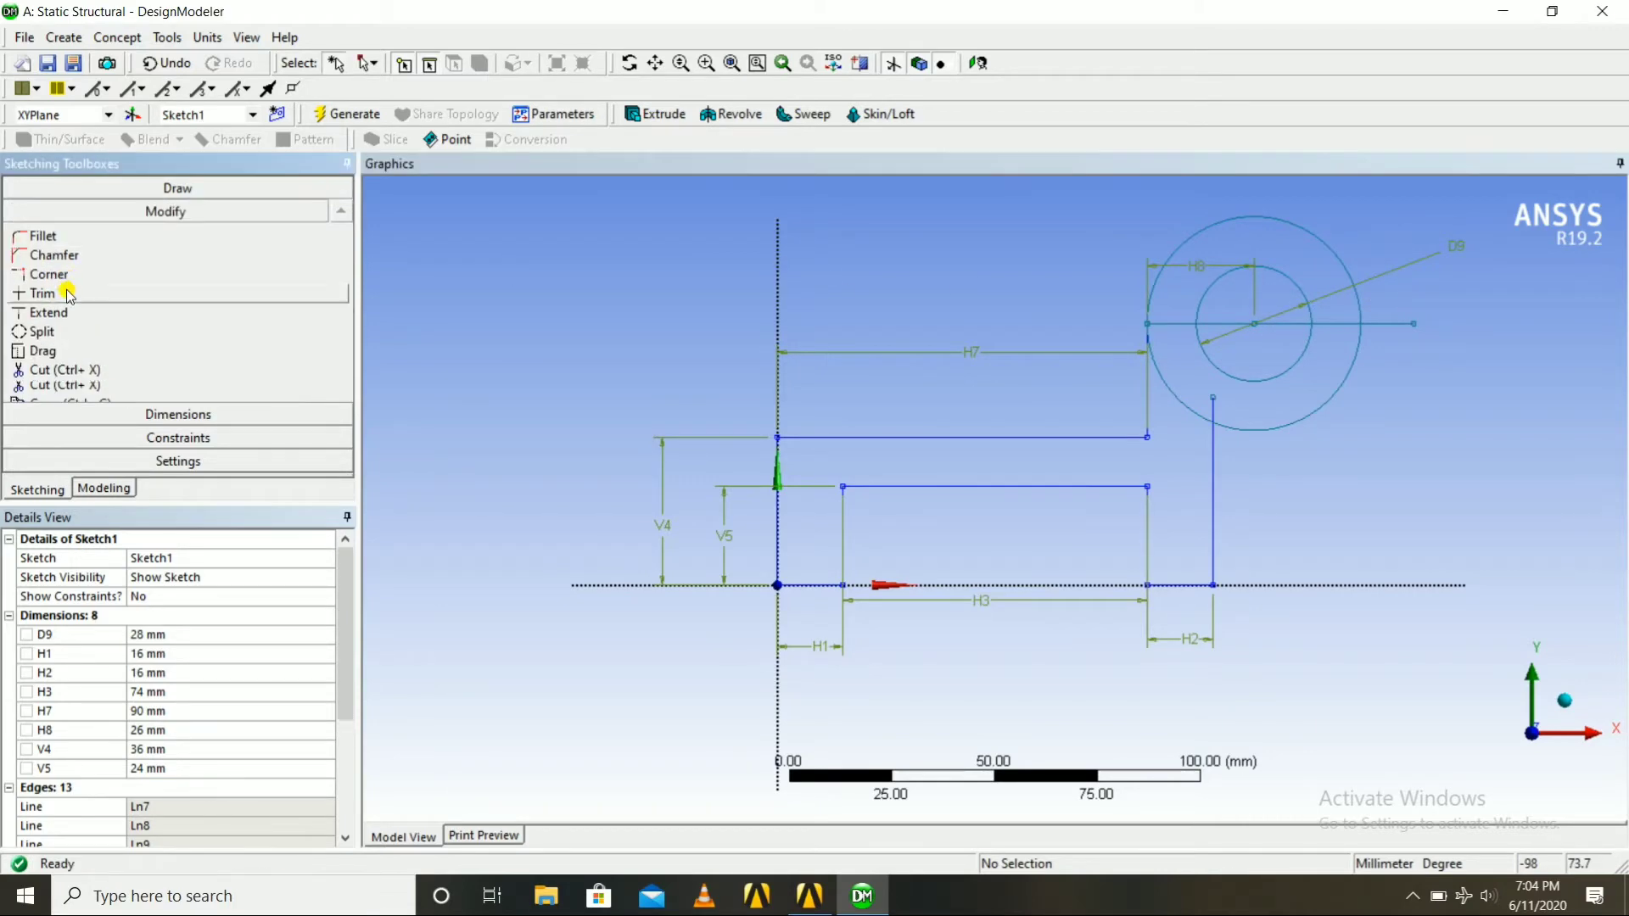
click(43, 293)
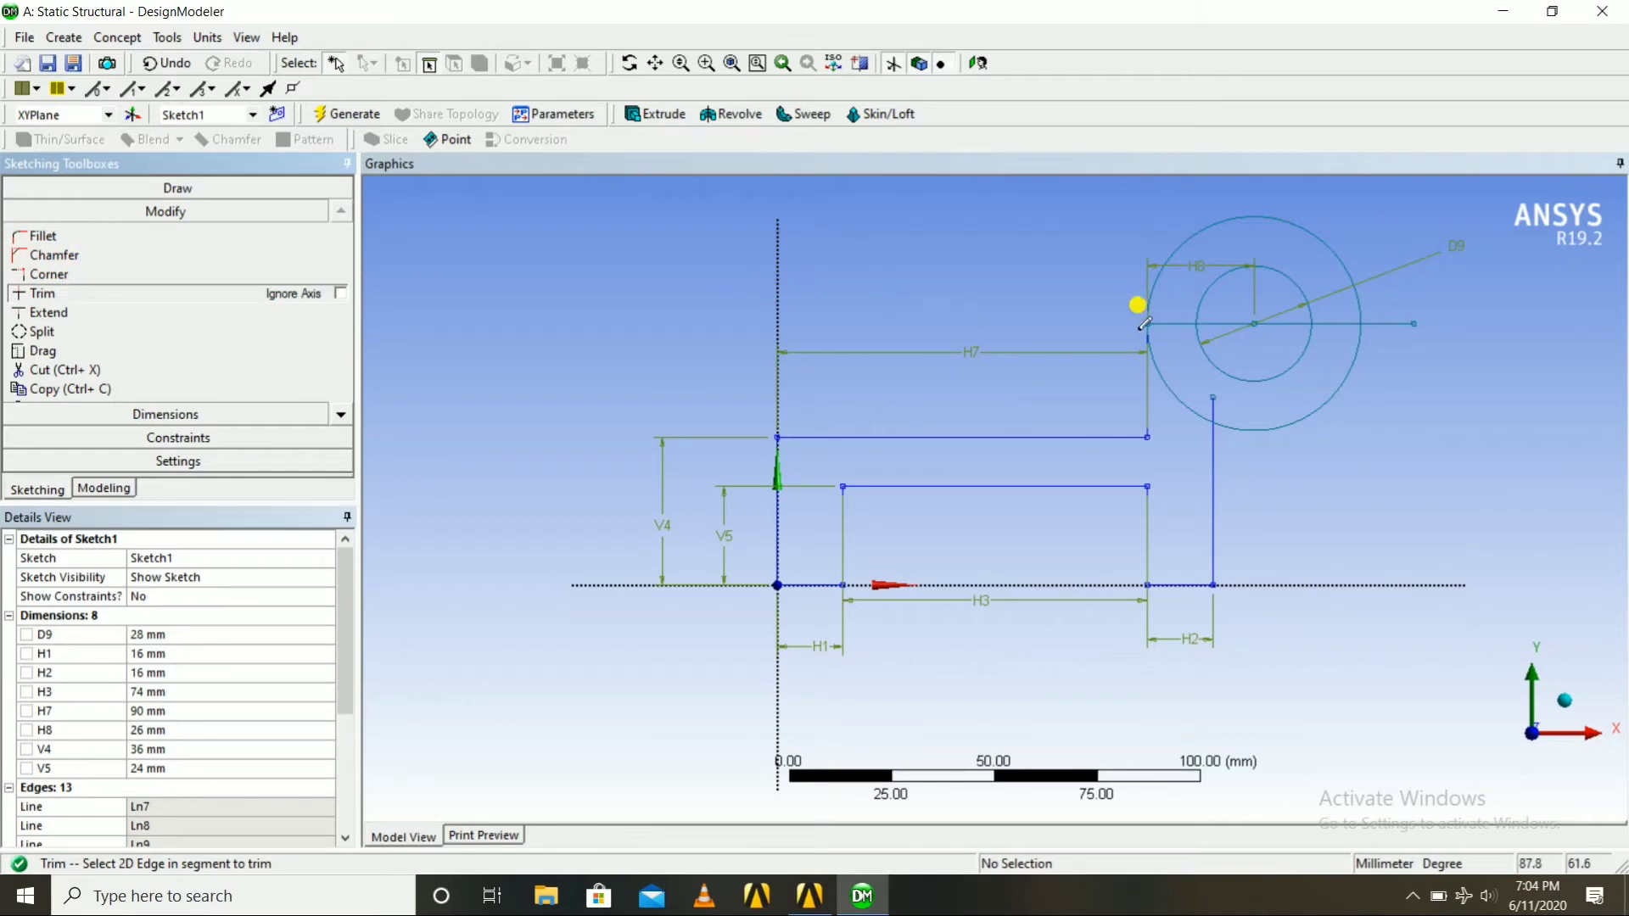
click(1279, 215)
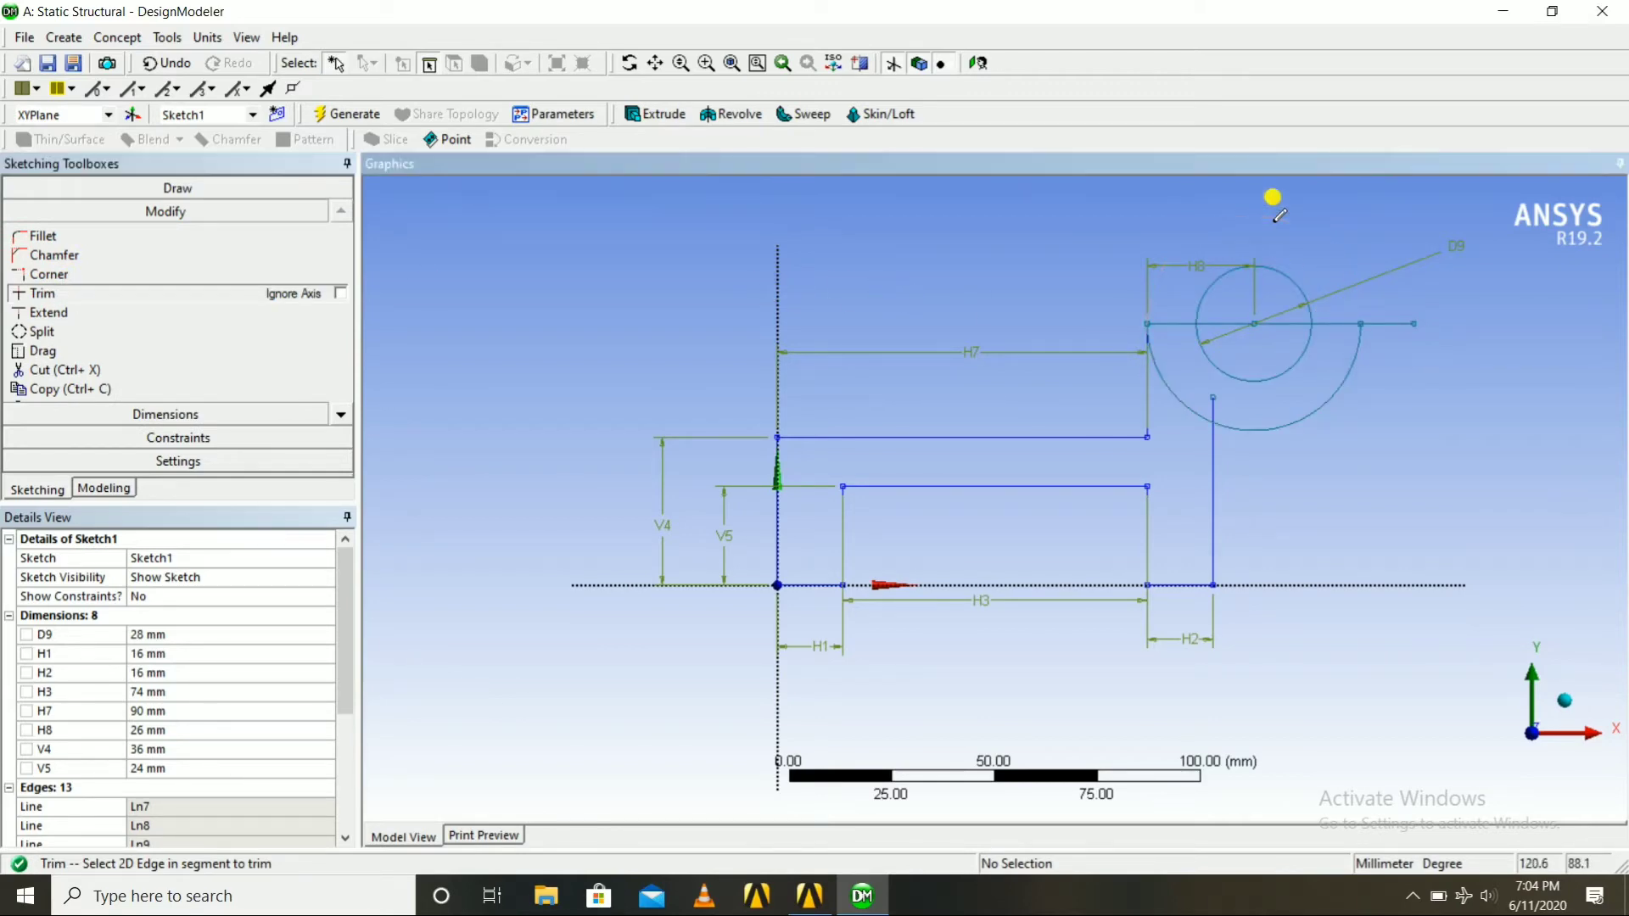
click(1295, 272)
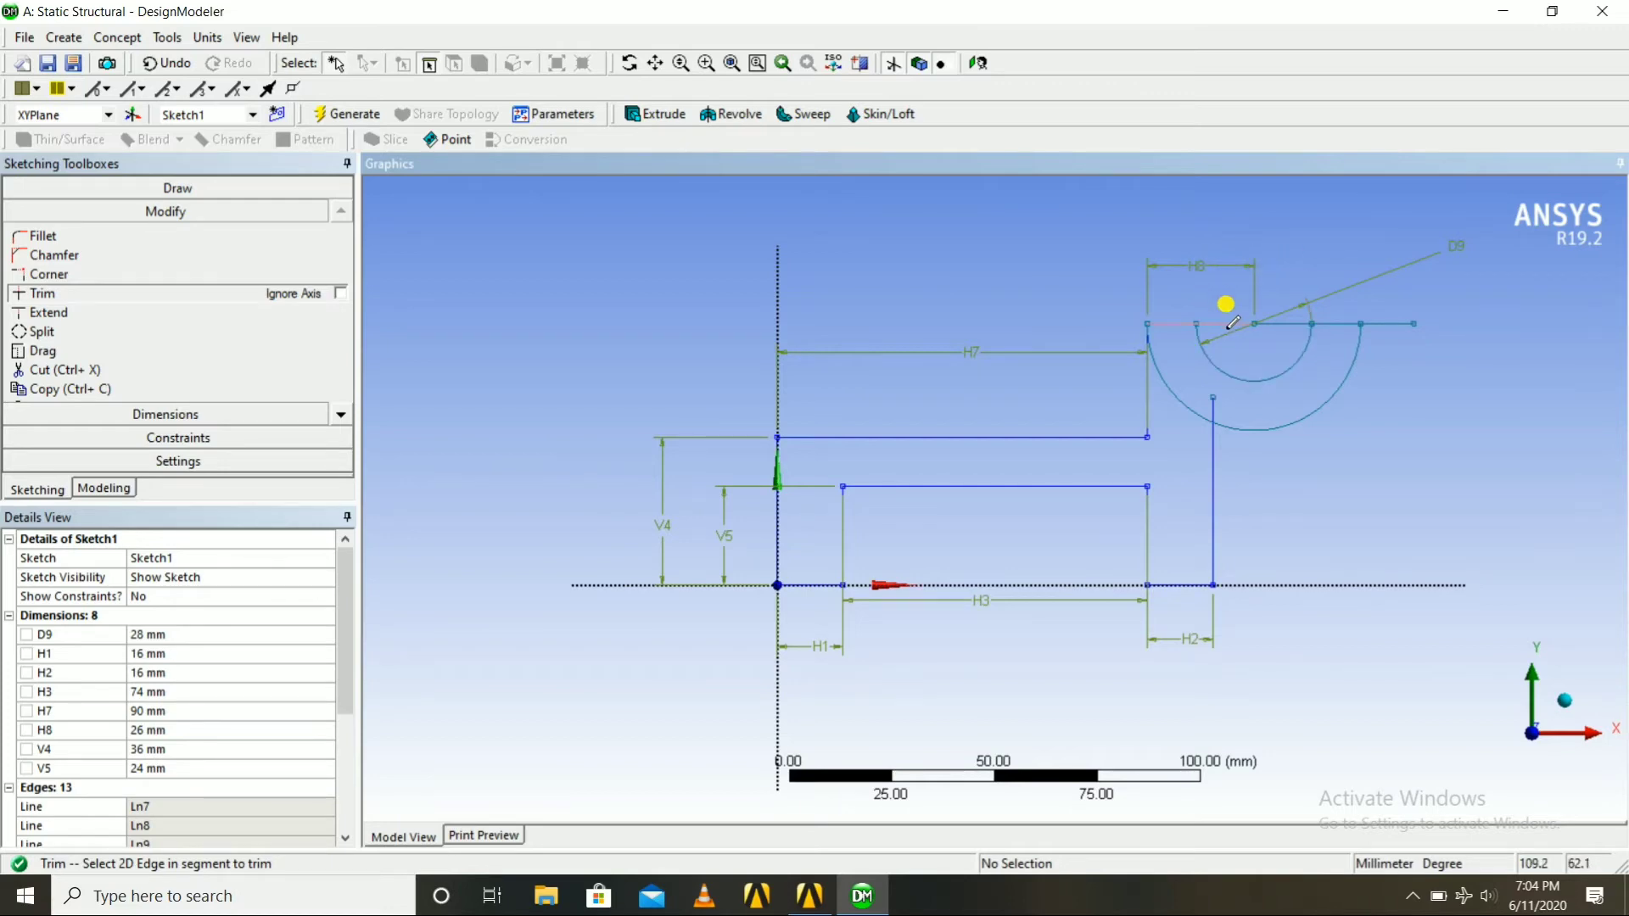
click(1391, 323)
click(1212, 405)
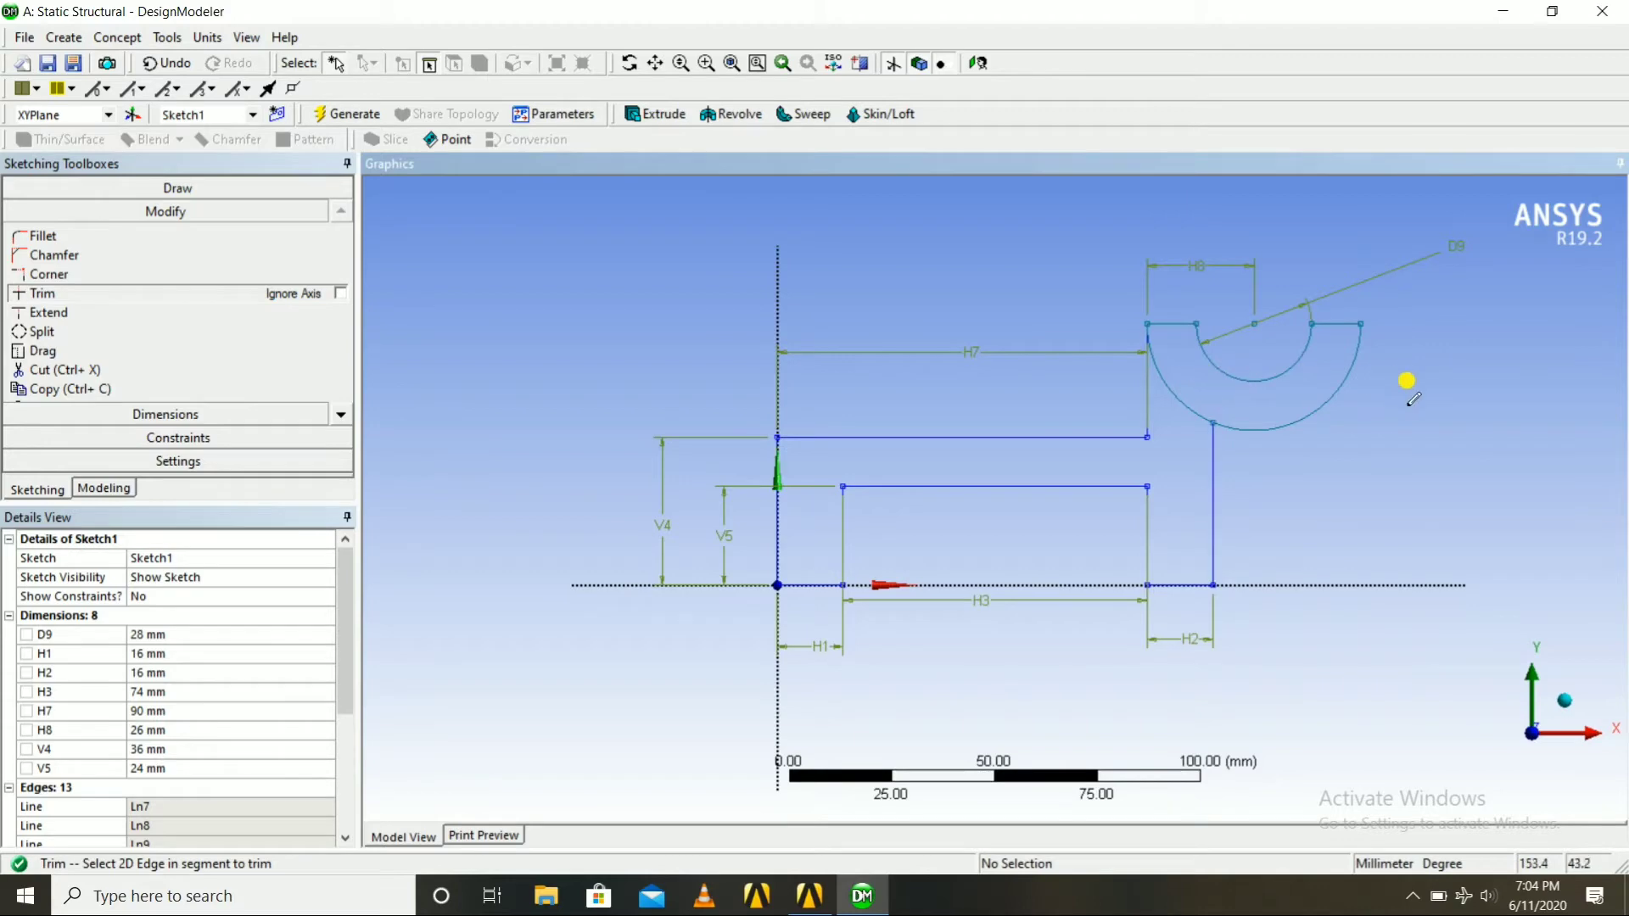
click(1172, 382)
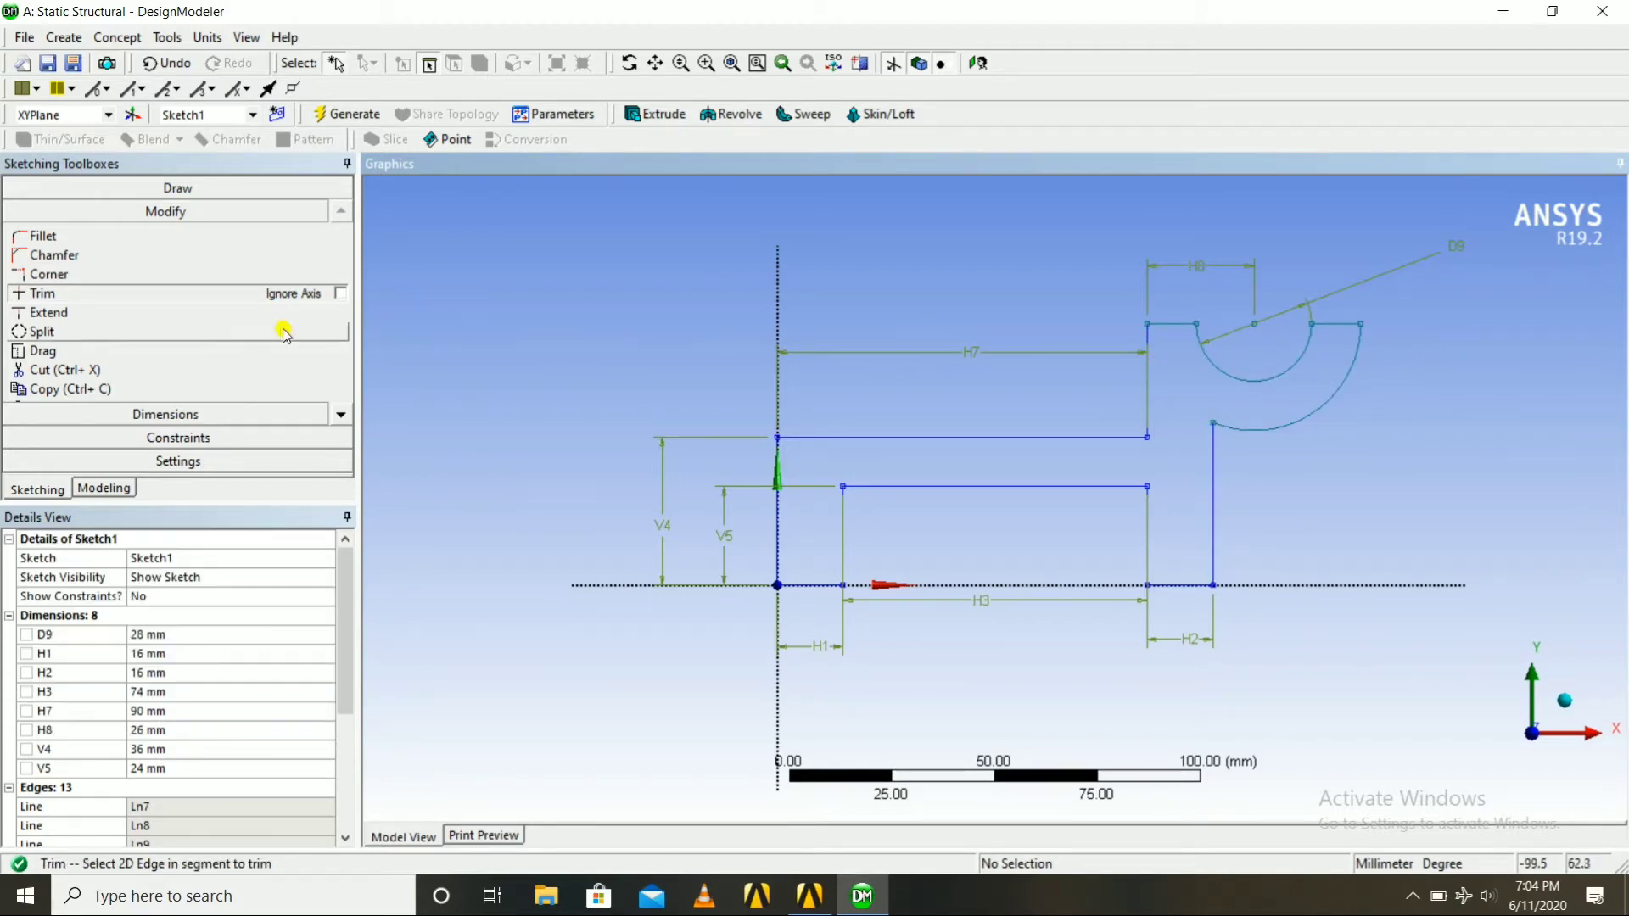
Fillet the corner between the upper ledge and the riser, and the junction of the outer arc with the vertical line, at 2 mm radius.
click(44, 239)
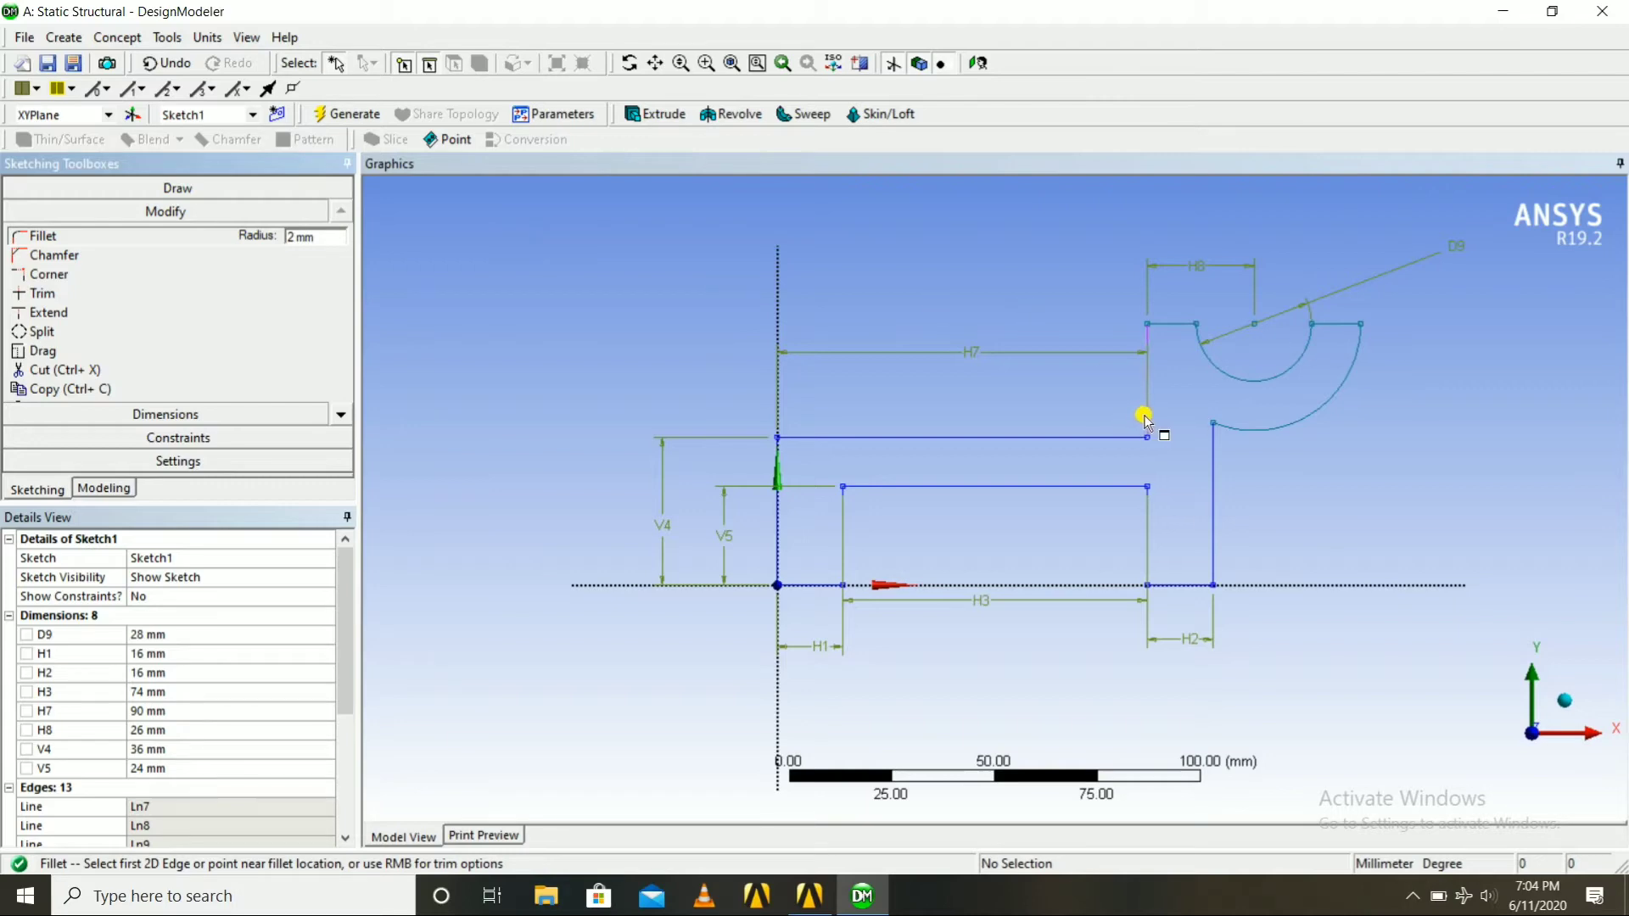
click(1217, 434)
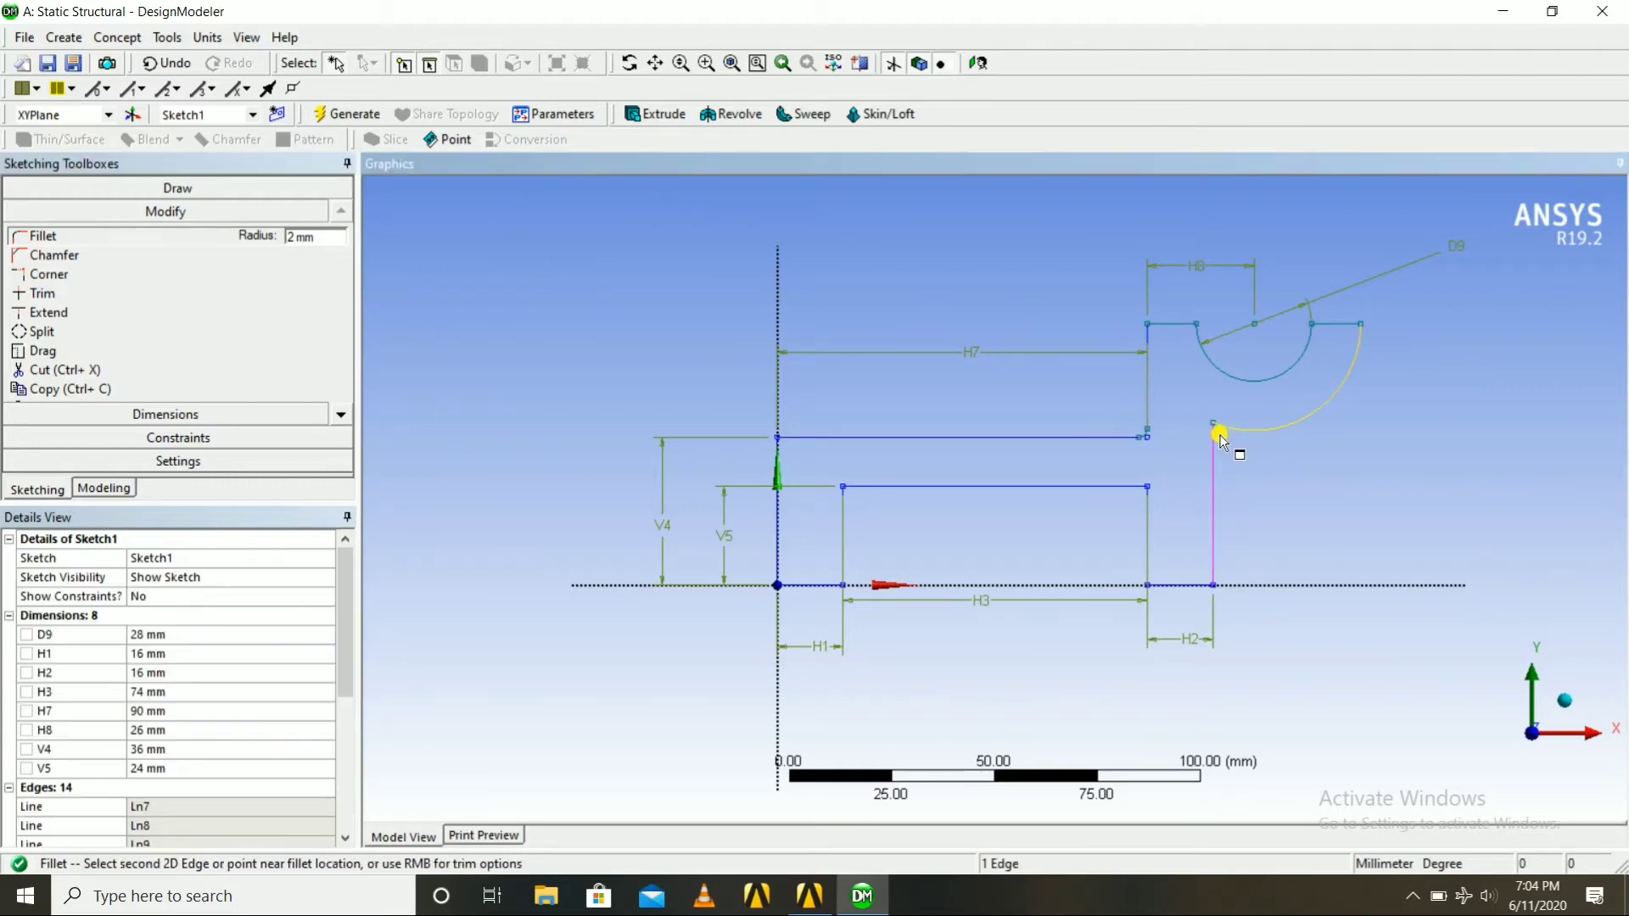
click(1219, 436)
scroll(1337, 455, up, 1)
scroll(1336, 456, down, 1)
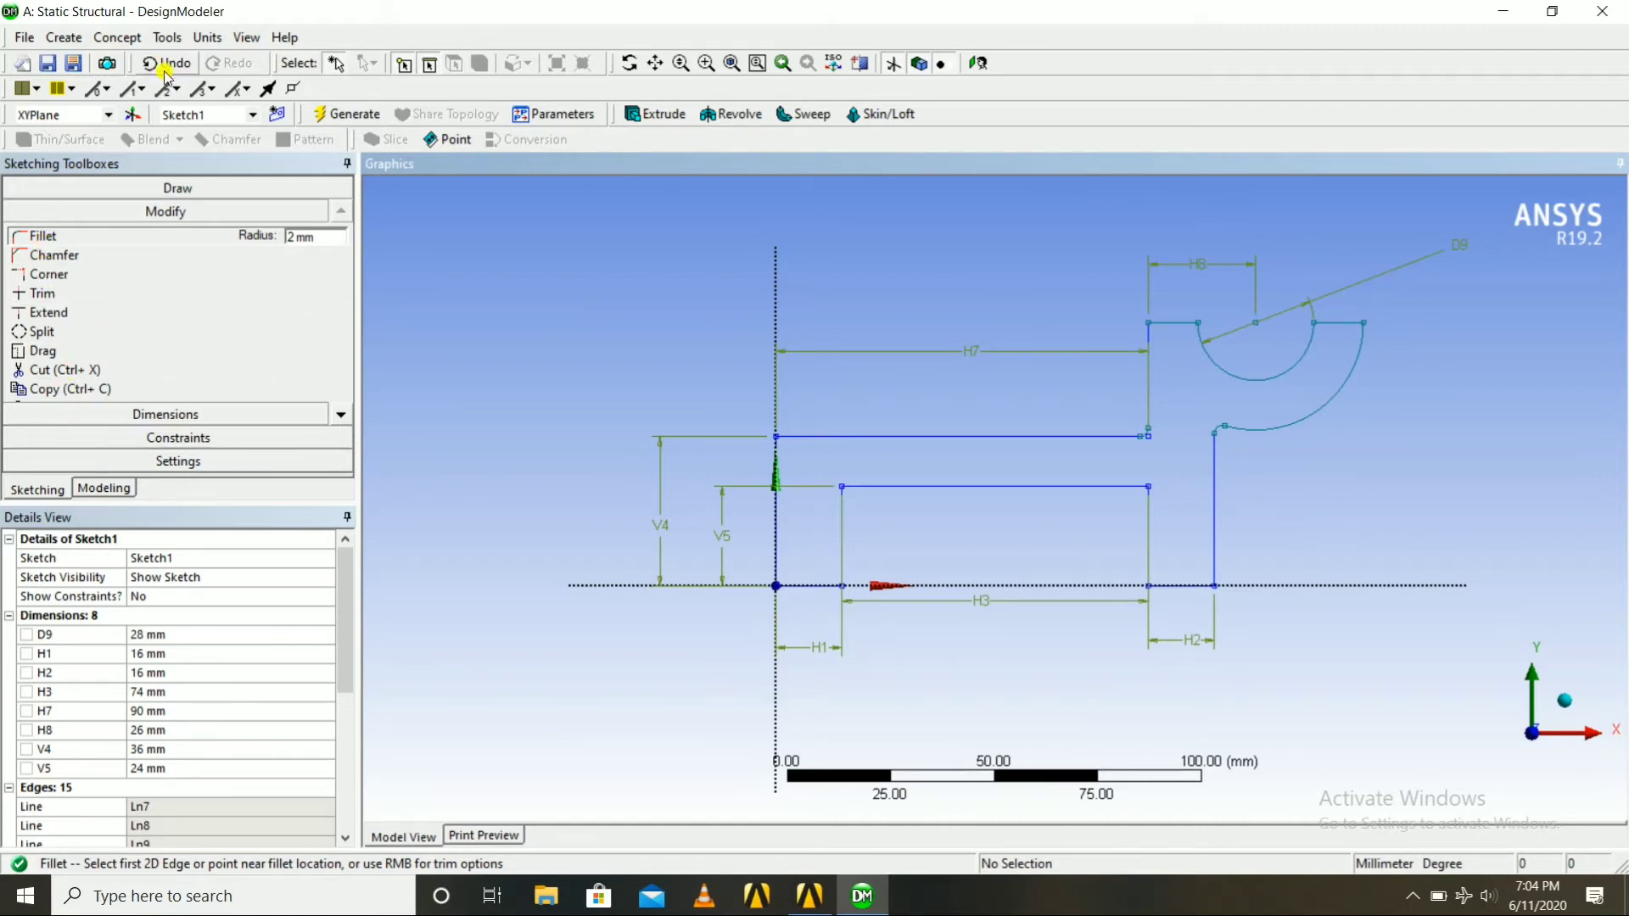
Dimension the height from the underside recess line to the riser's top corner and set it to 46 mm.
click(127, 414)
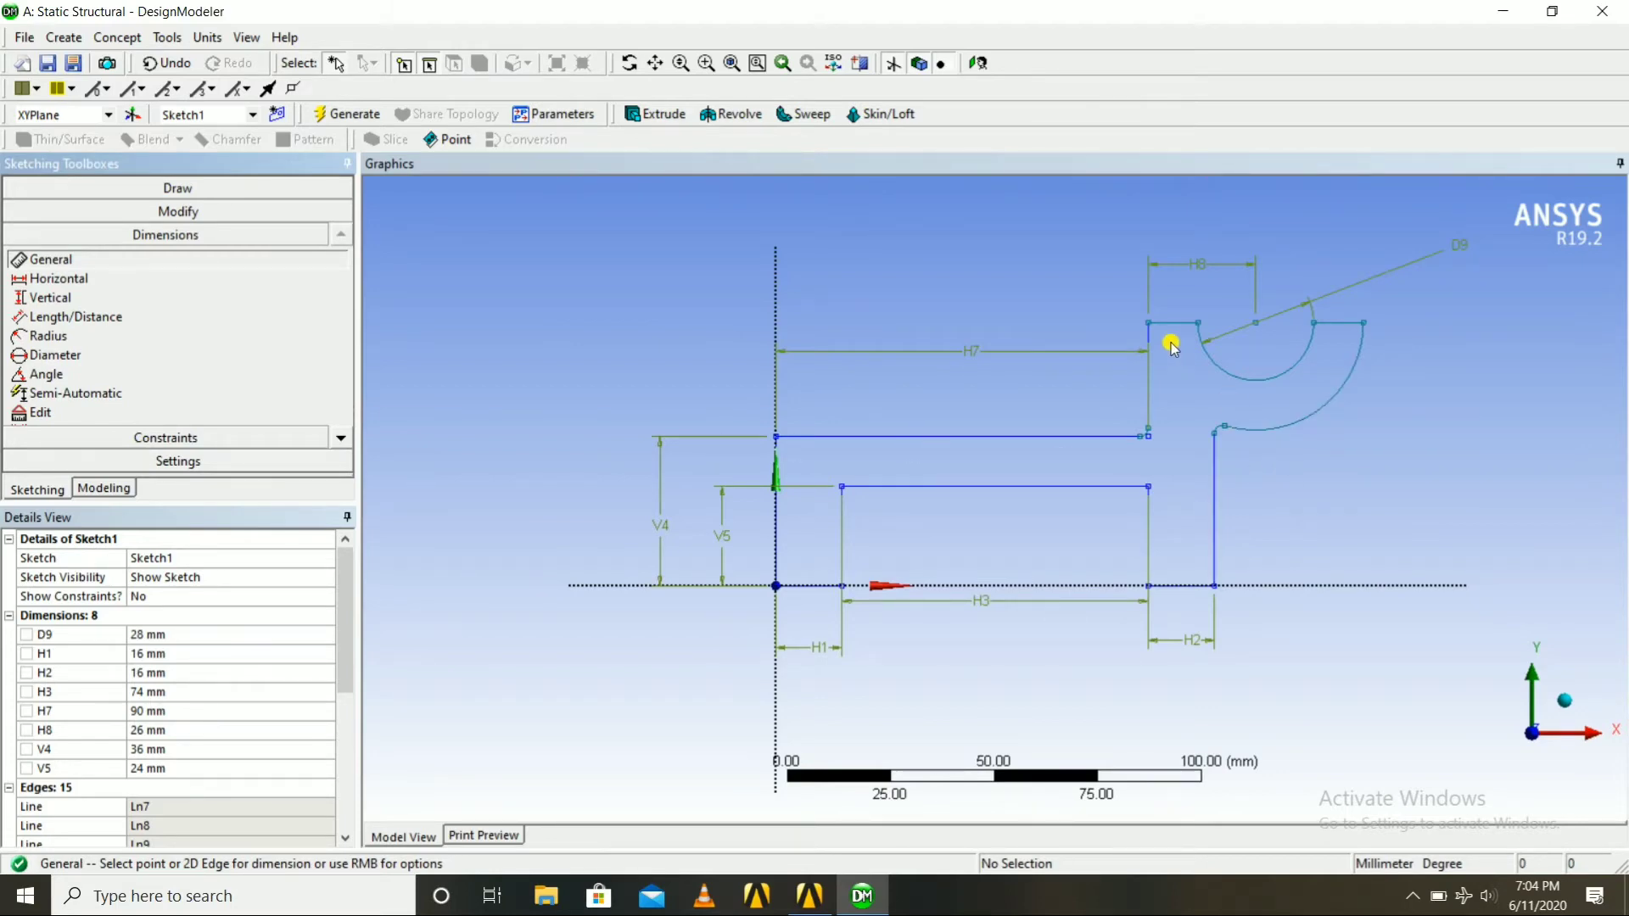
click(1148, 323)
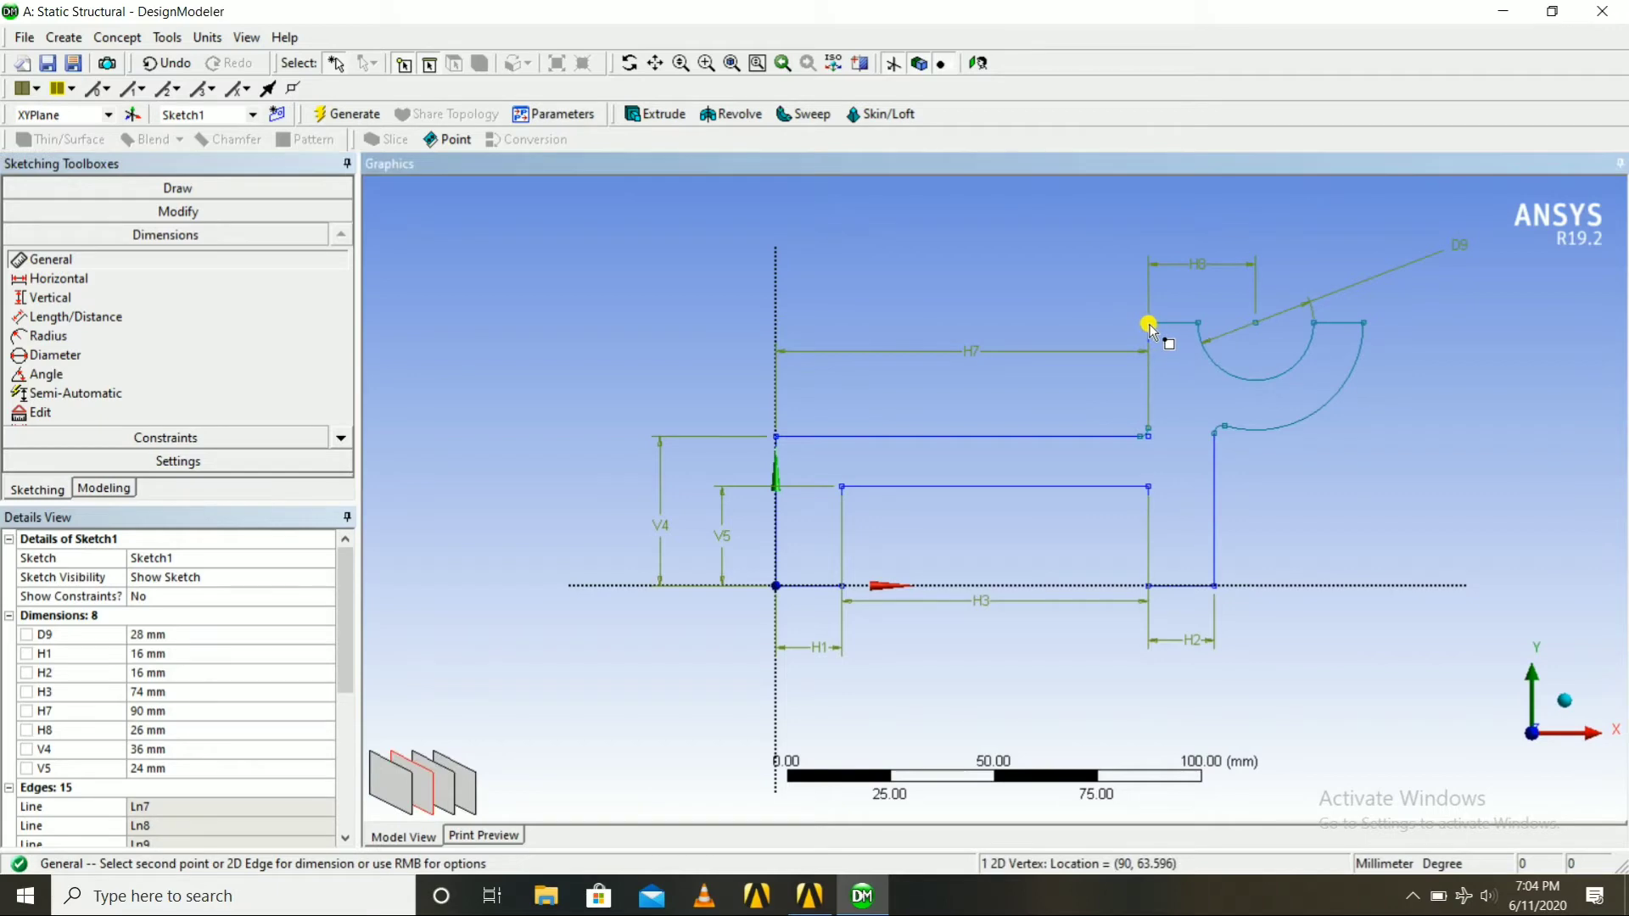
click(1149, 487)
click(1439, 391)
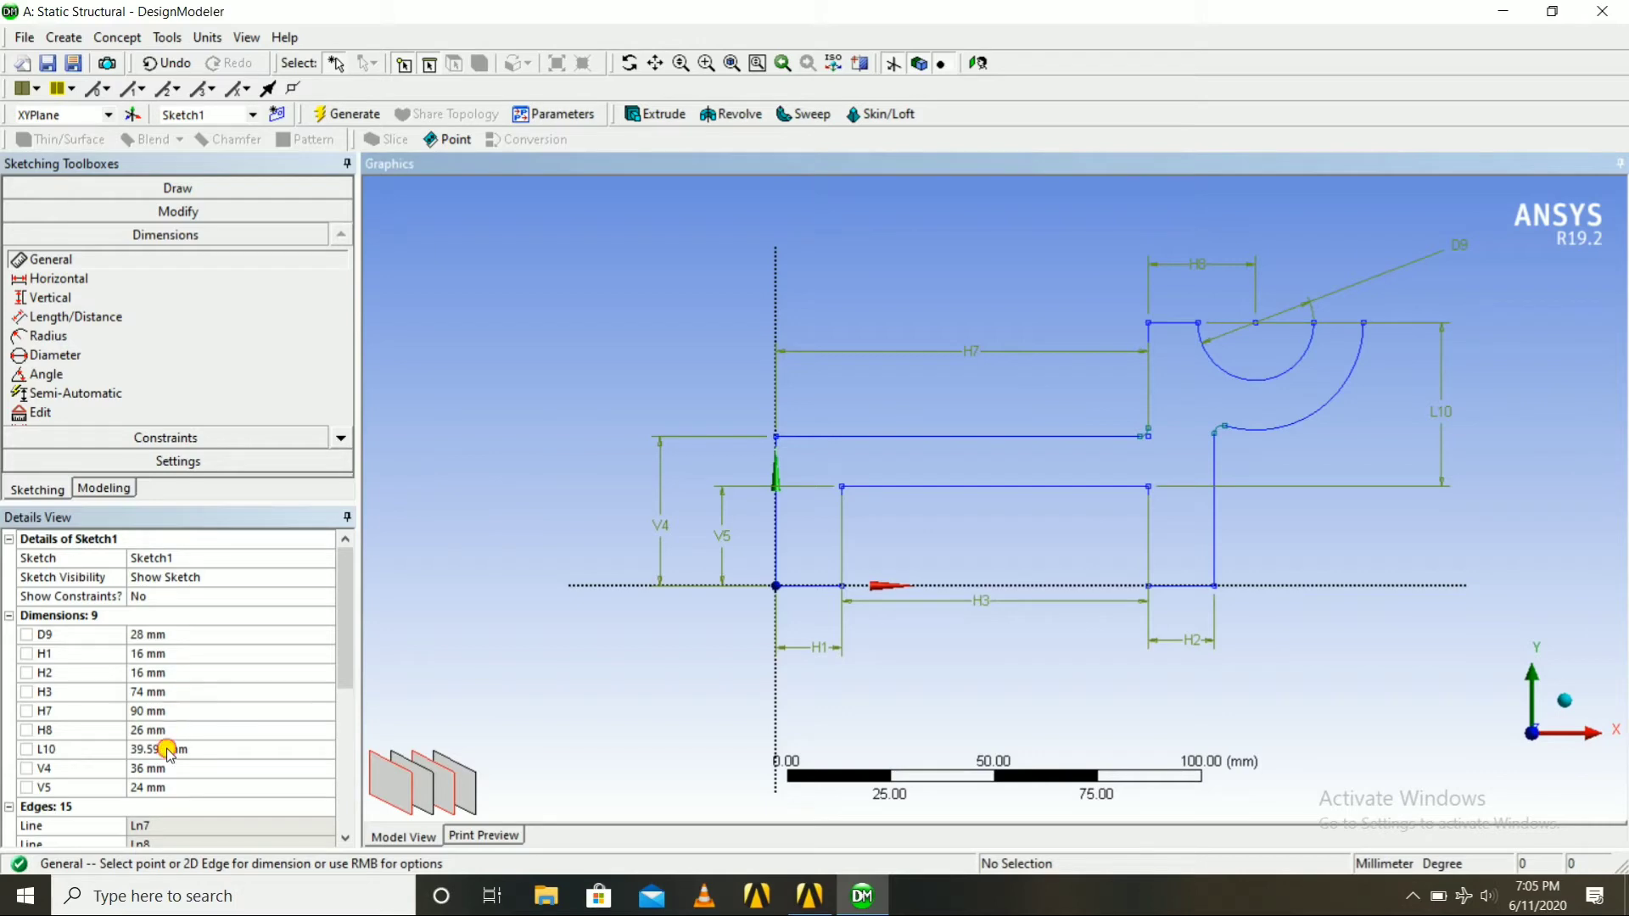
click(307, 750)
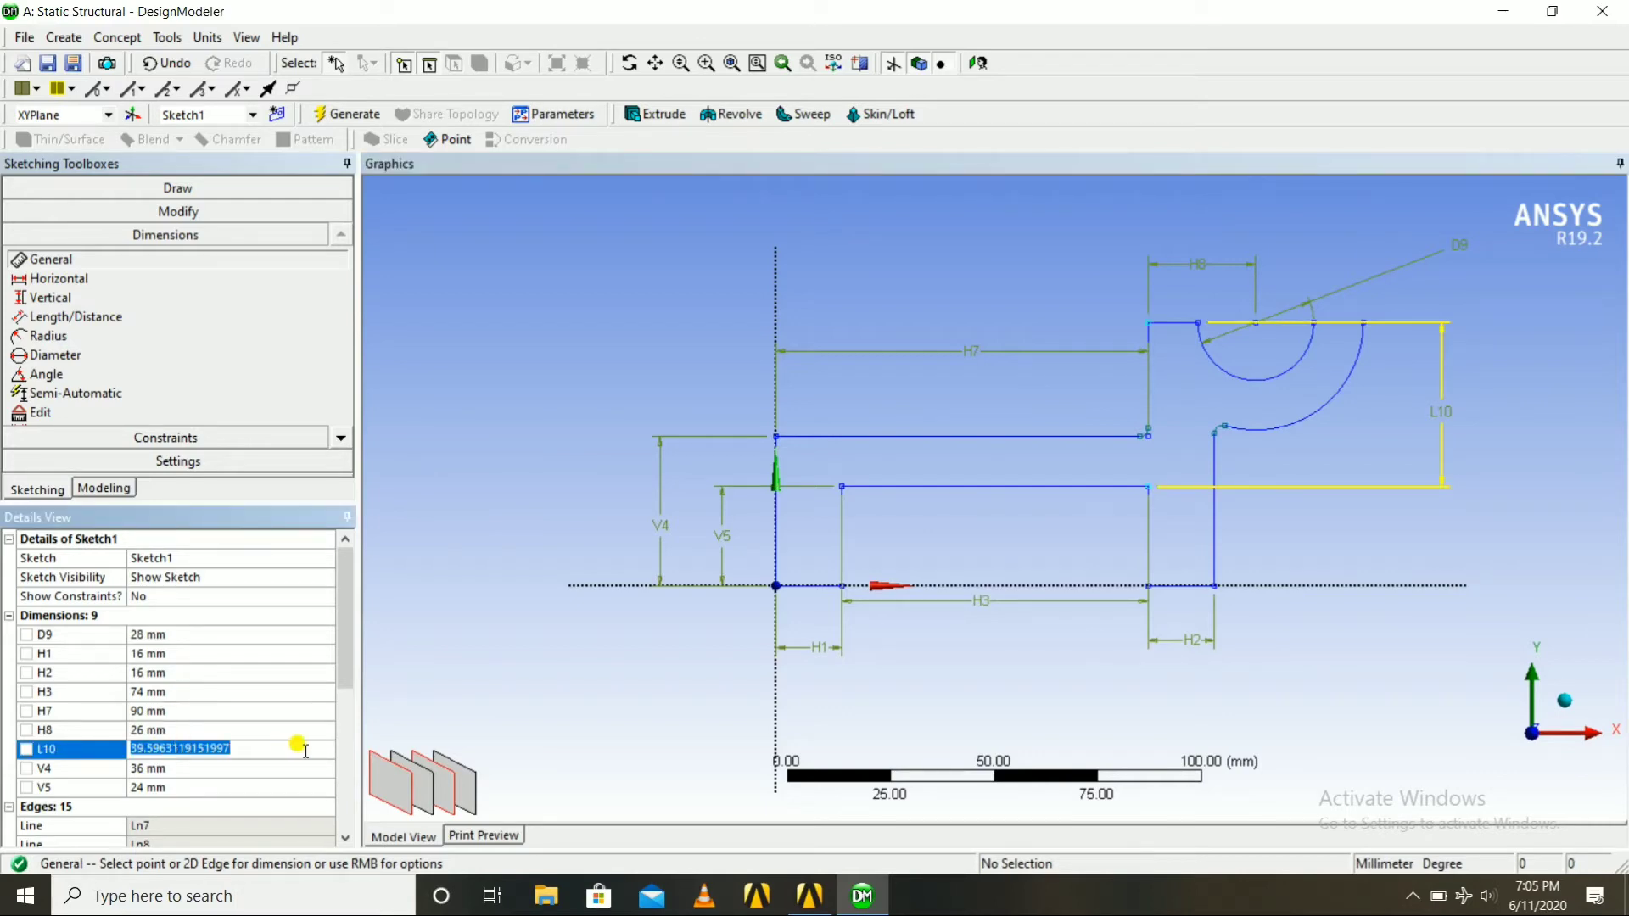
text(46)
key(Return)
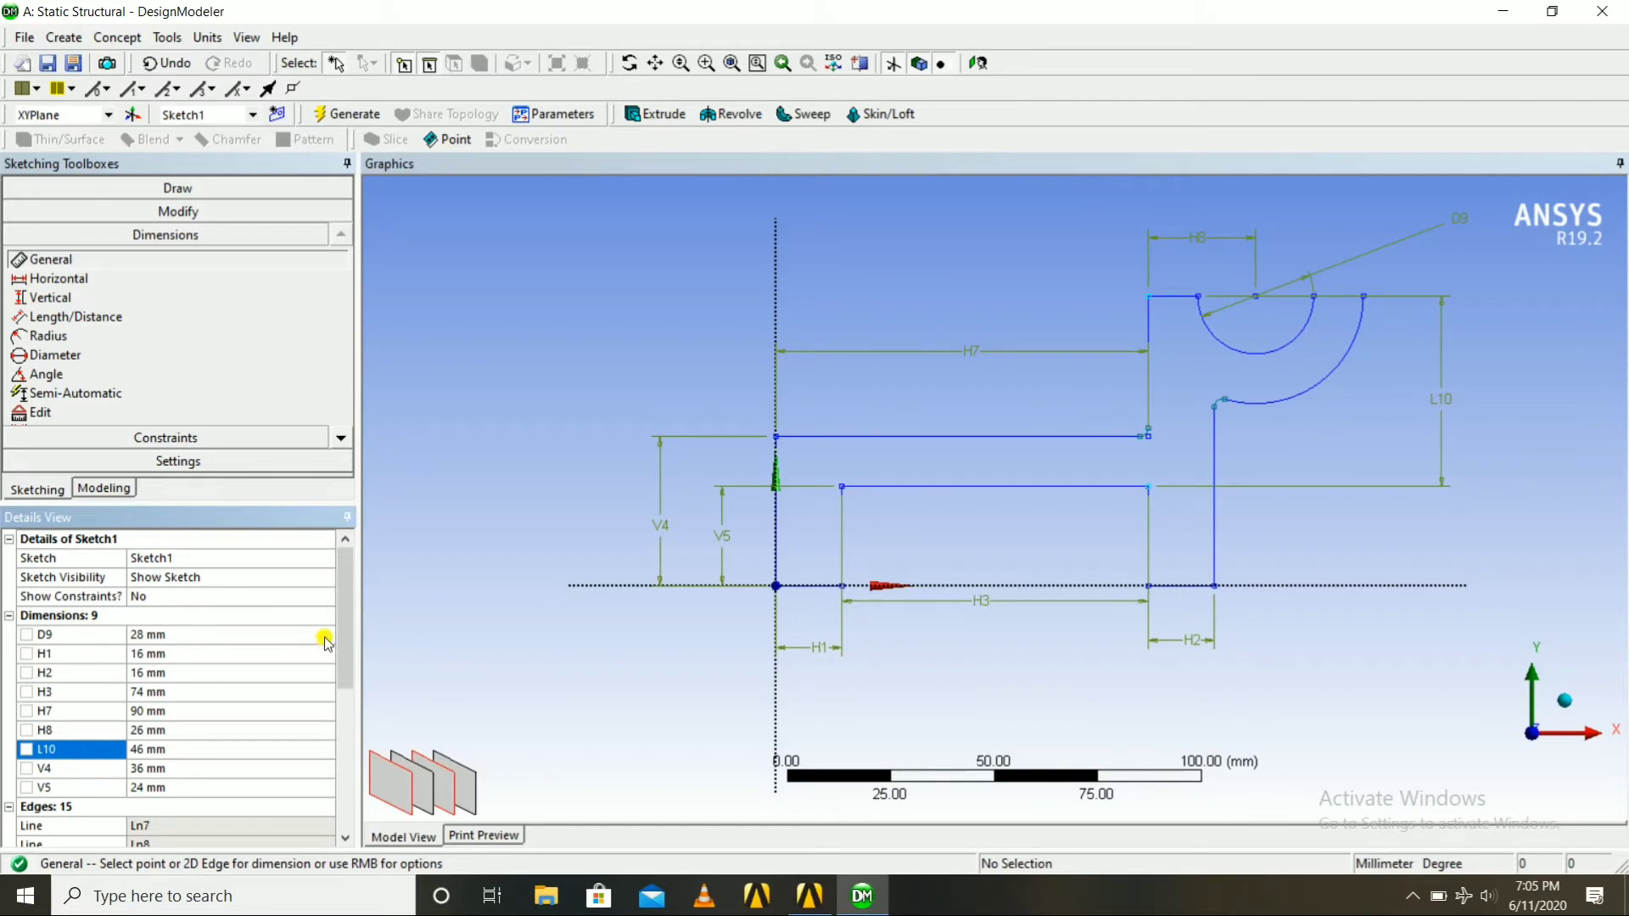
Create an extrusion of Sketch1 with a fixed depth of 82 mm.
mouse_move(345, 633)
mouse_down()
mouse_move(346, 647)
mouse_move(347, 601)
mouse_up()
click(661, 114)
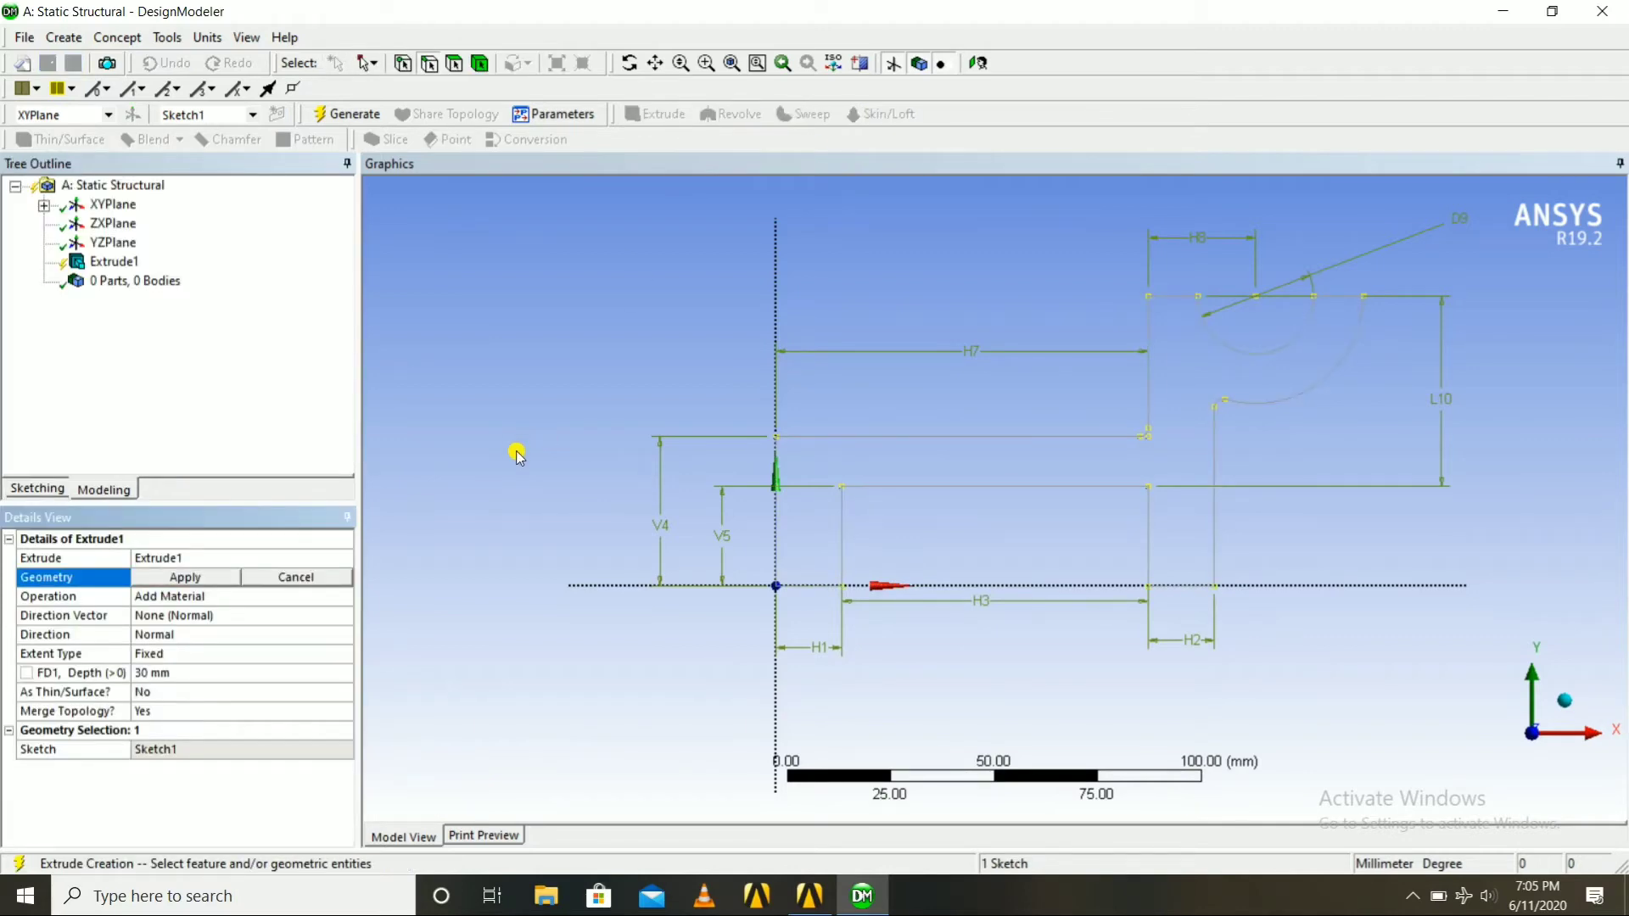
click(179, 674)
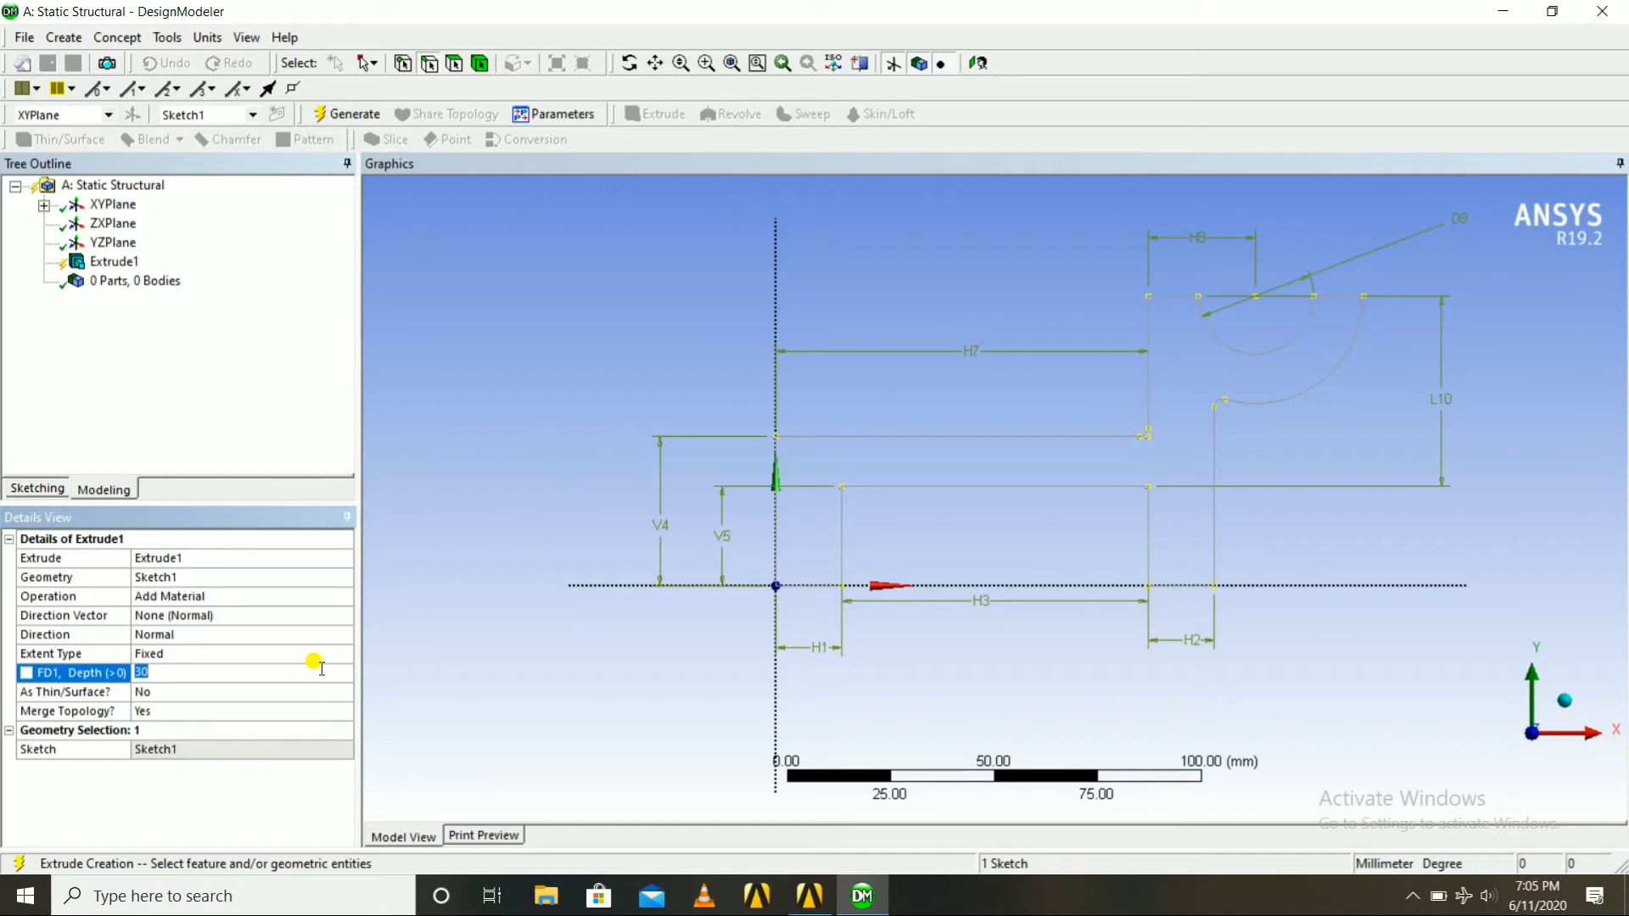
text(82)
key(Return)
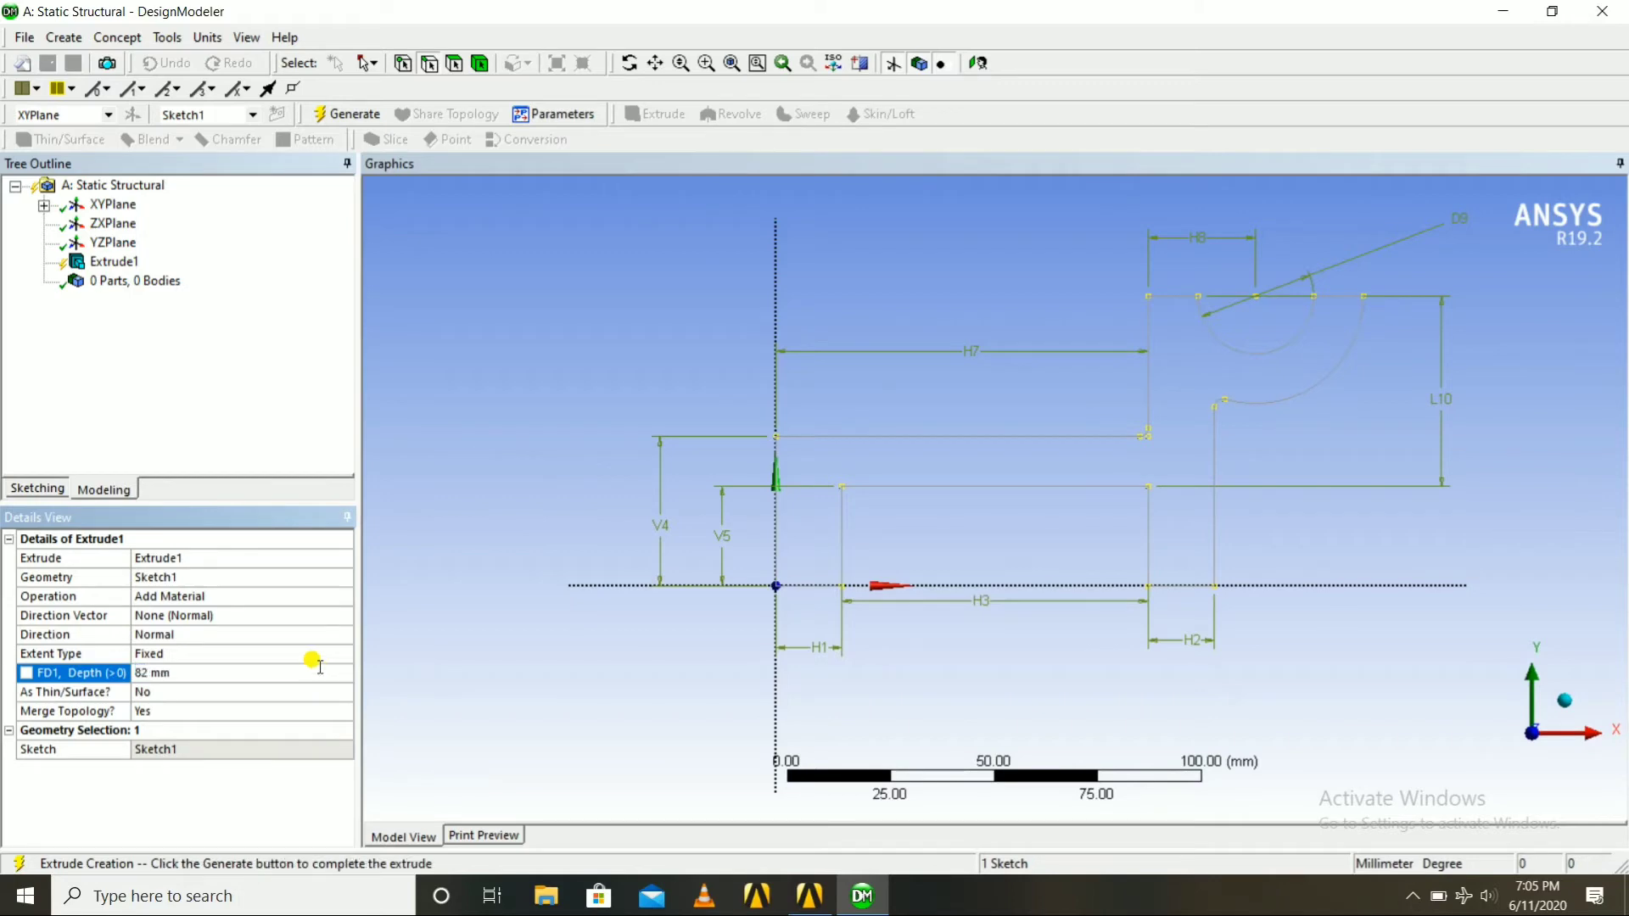
Set the extrusion's direction to Reversed and its depth to 41 mm, and generate the body.
click(268, 638)
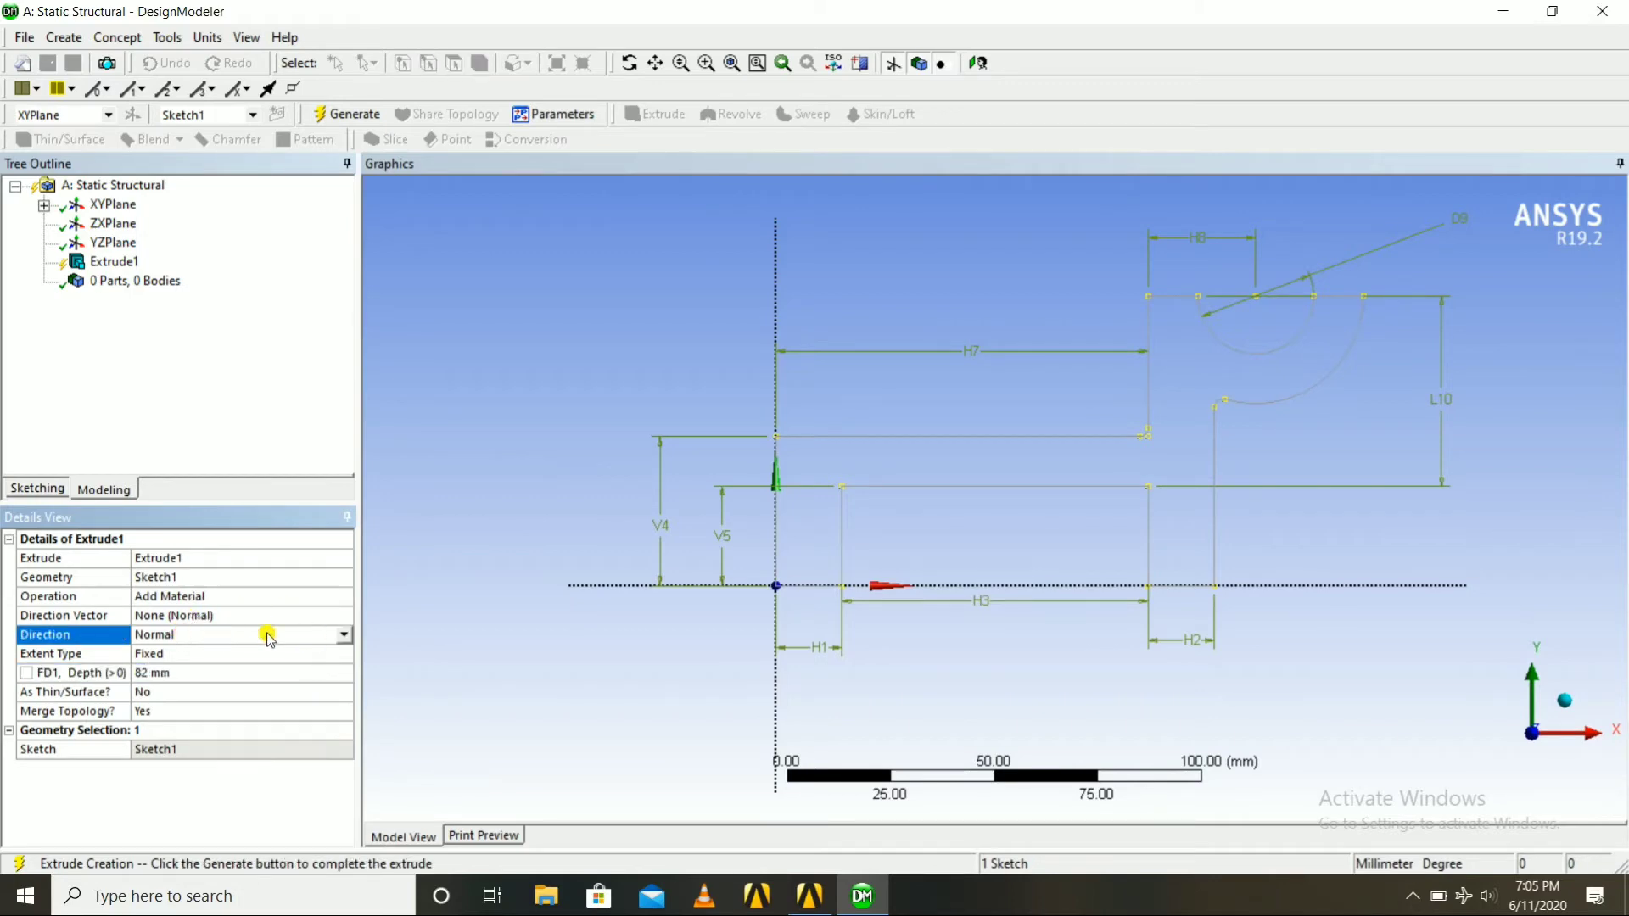
click(342, 635)
click(174, 664)
click(173, 672)
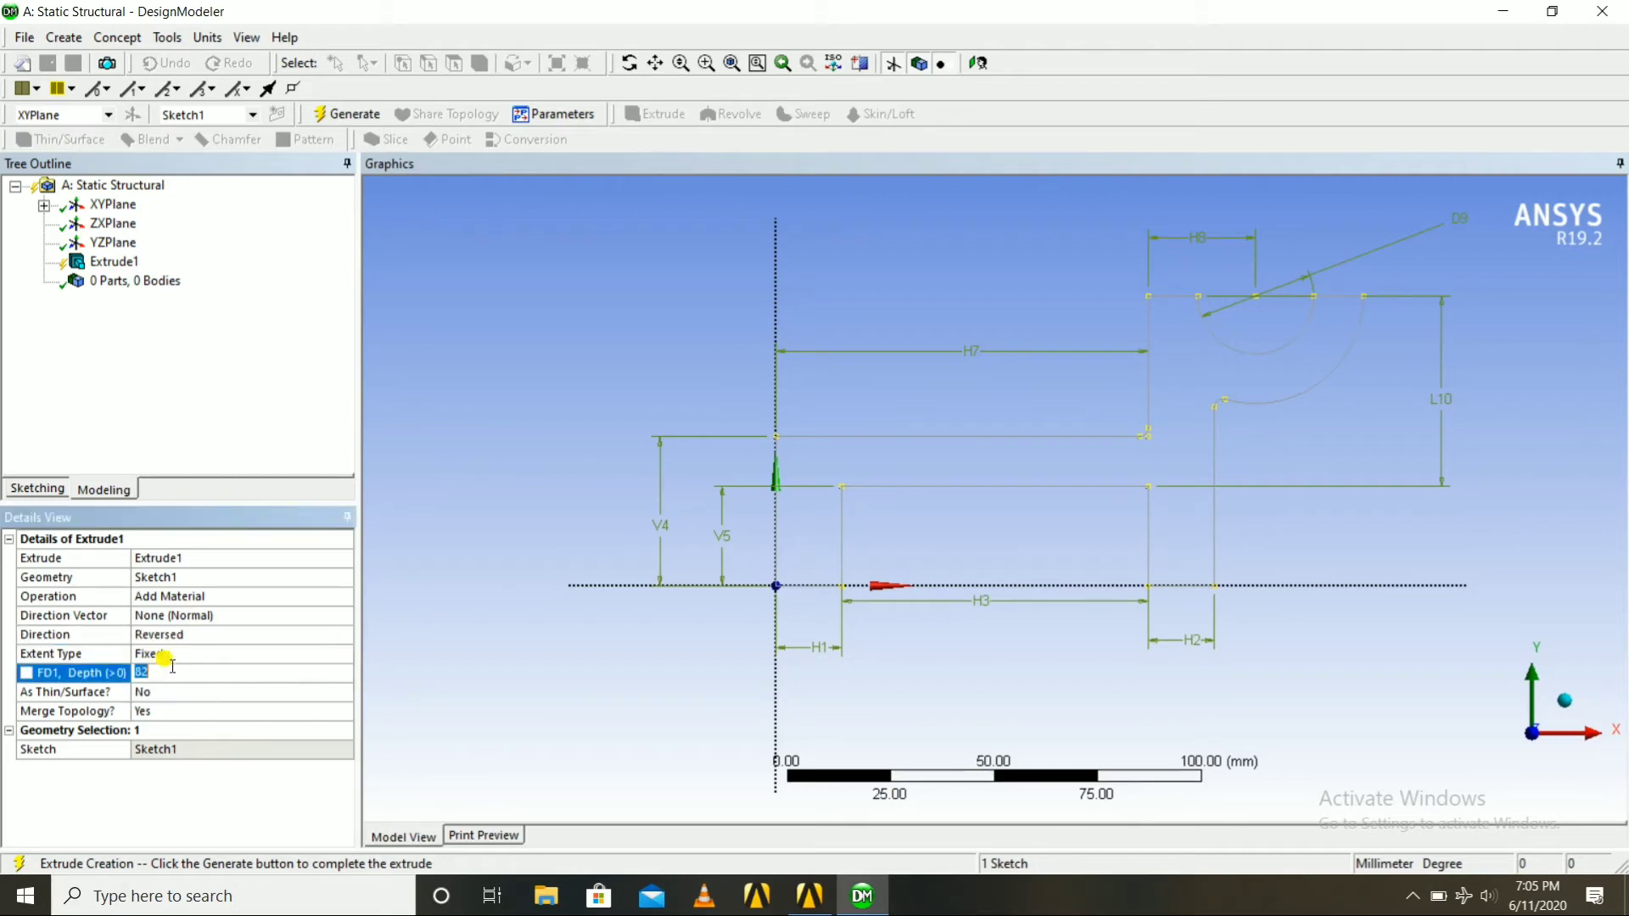
key(BackSpace)
click(338, 114)
middle_drag(647, 319, 757, 384)
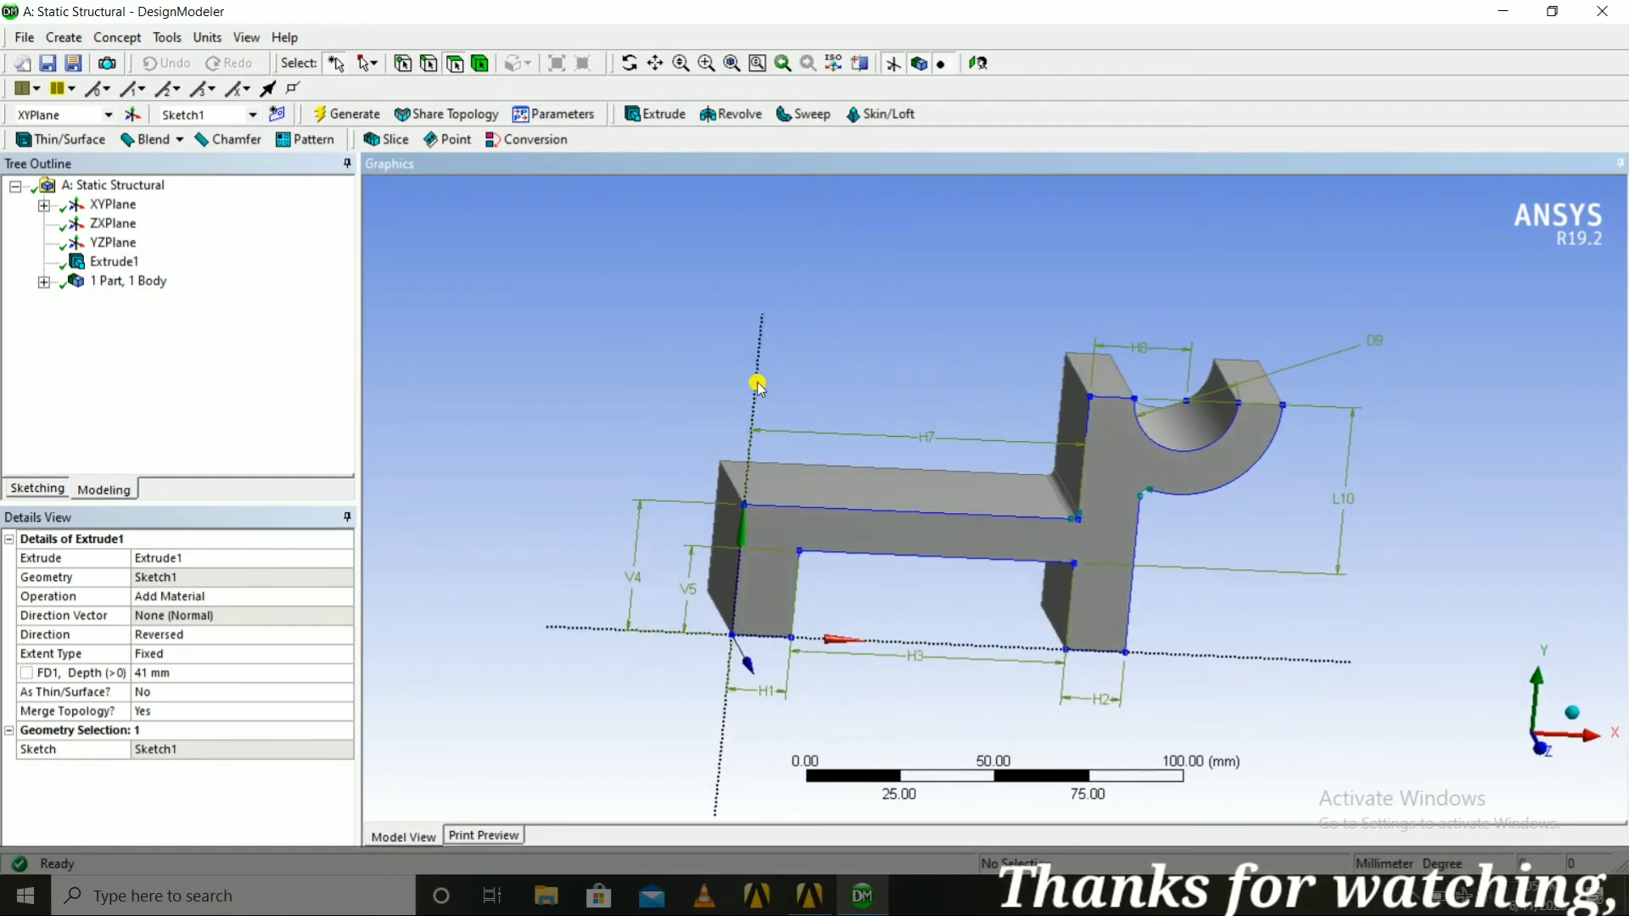
Change the extrusion's direction to Both - Symmetric and regenerate the body.
click(174, 637)
click(339, 634)
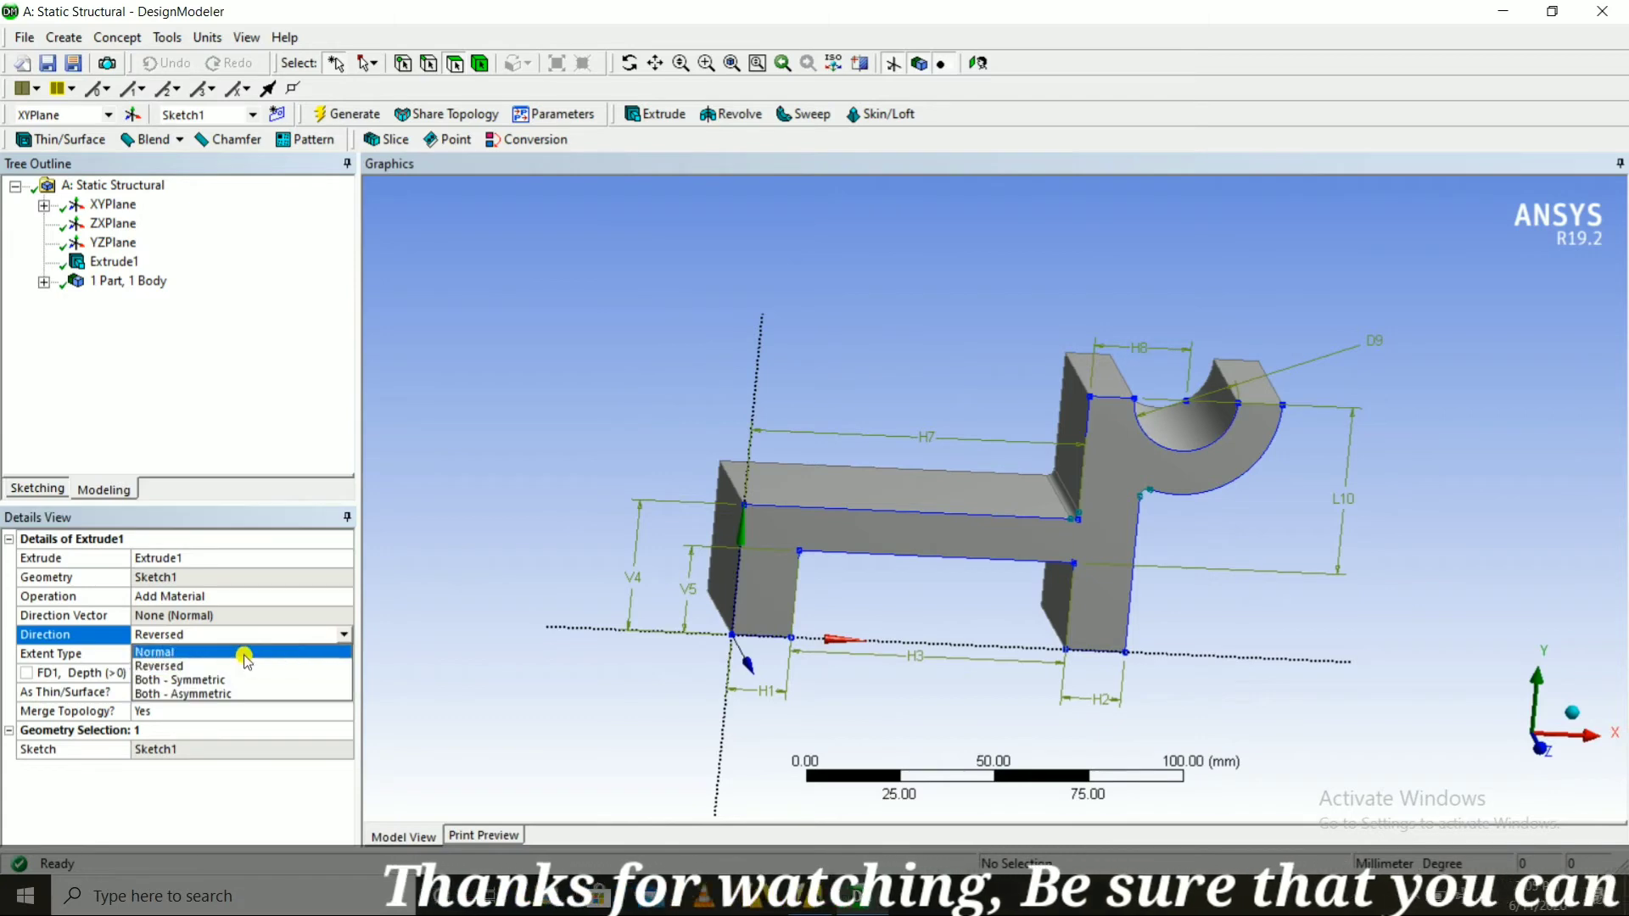
click(210, 683)
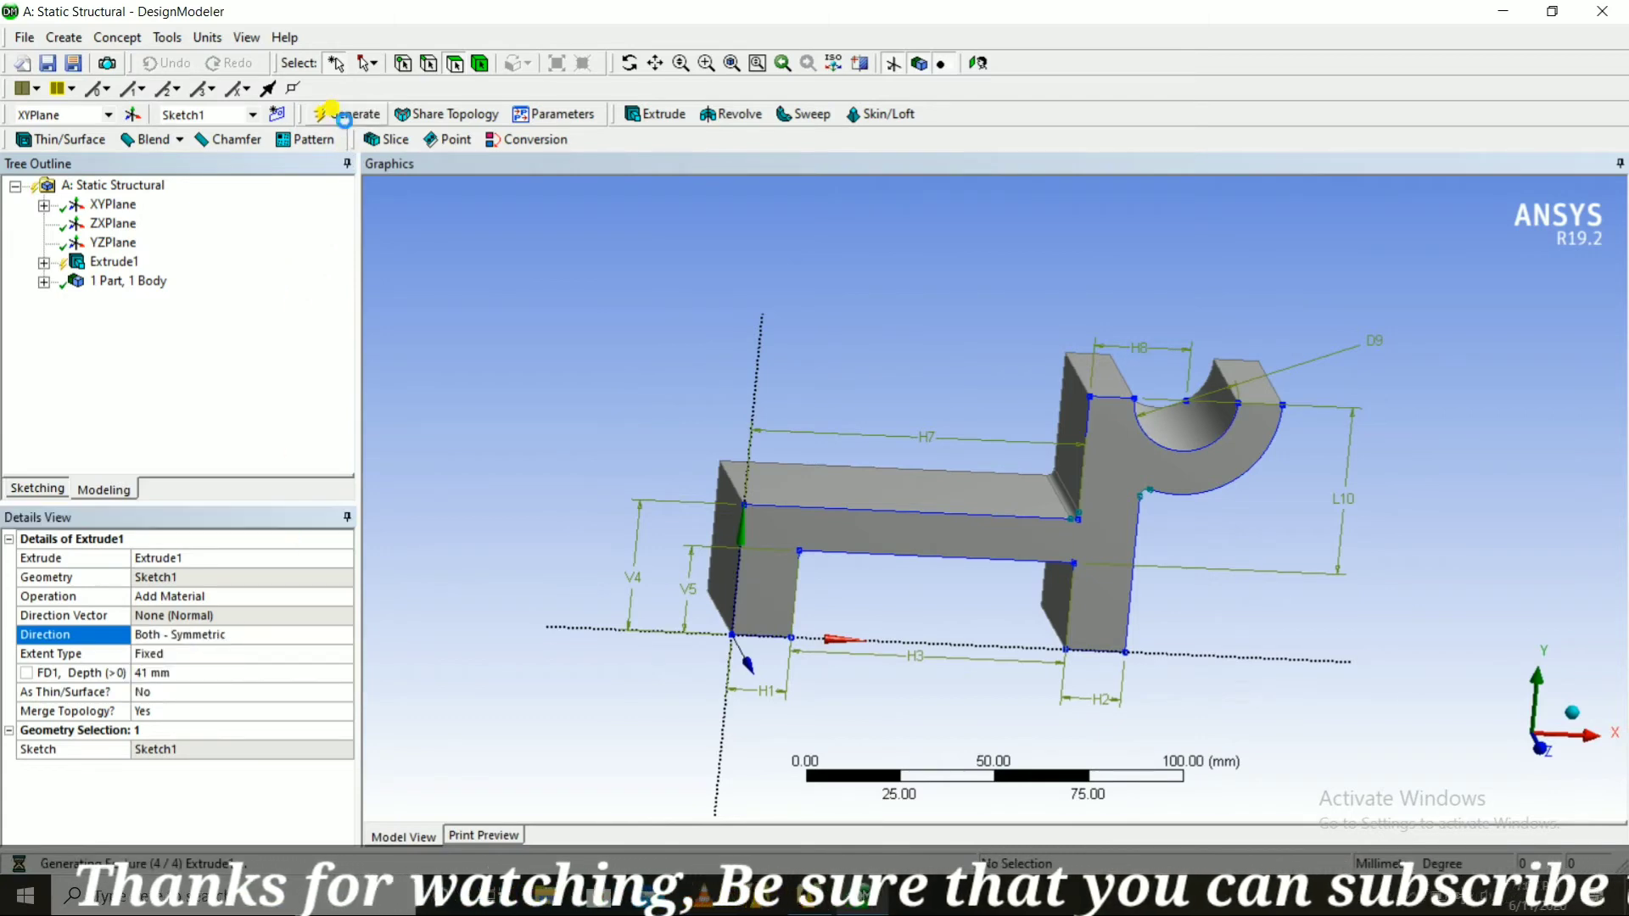
click(338, 113)
click(859, 452)
click(842, 391)
middle_drag(842, 387, 872, 302)
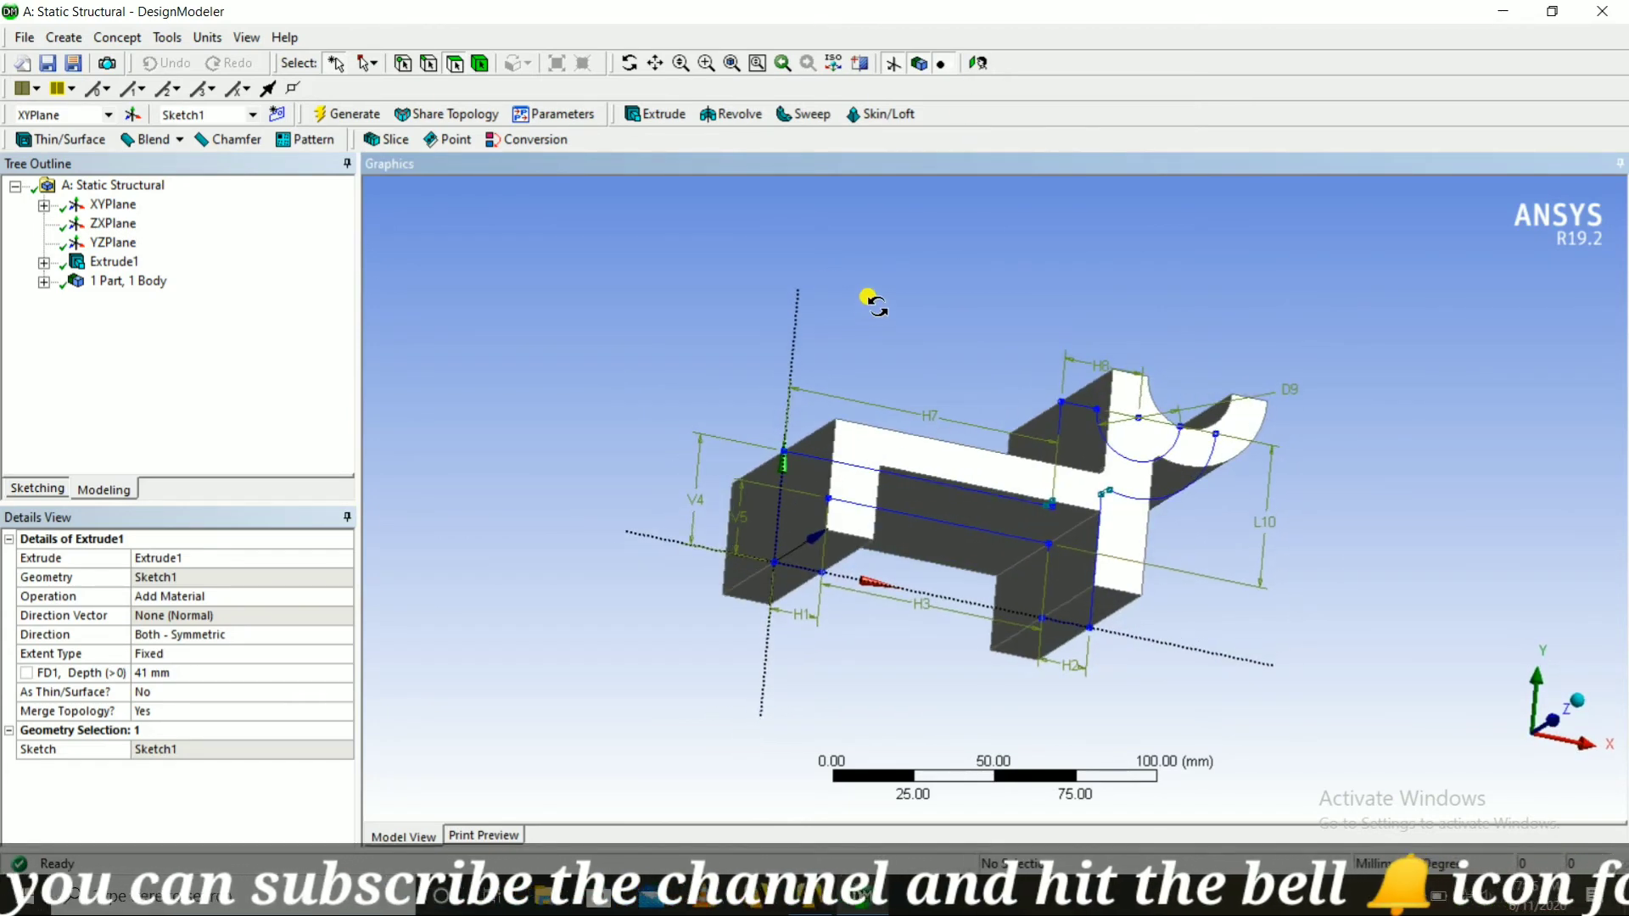
Round the four short bottom end edges of the two feet with a 14 mm fixed-radius blend.
click(59, 38)
click(135, 206)
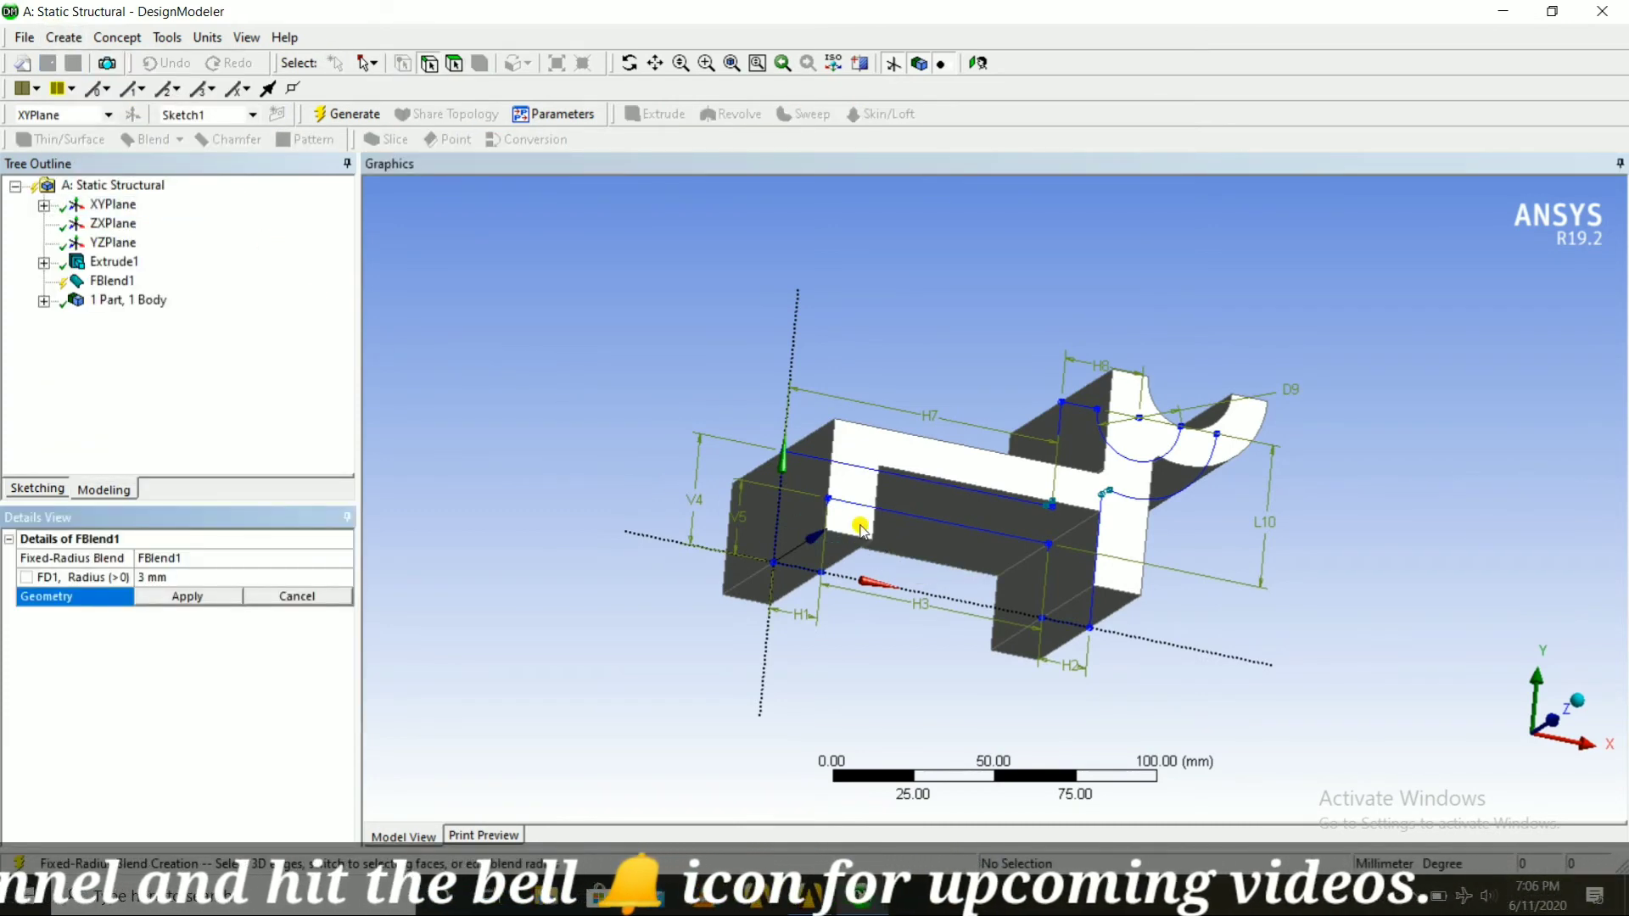
click(799, 543)
middle_drag(799, 543, 735, 460)
ctrl+click(916, 421)
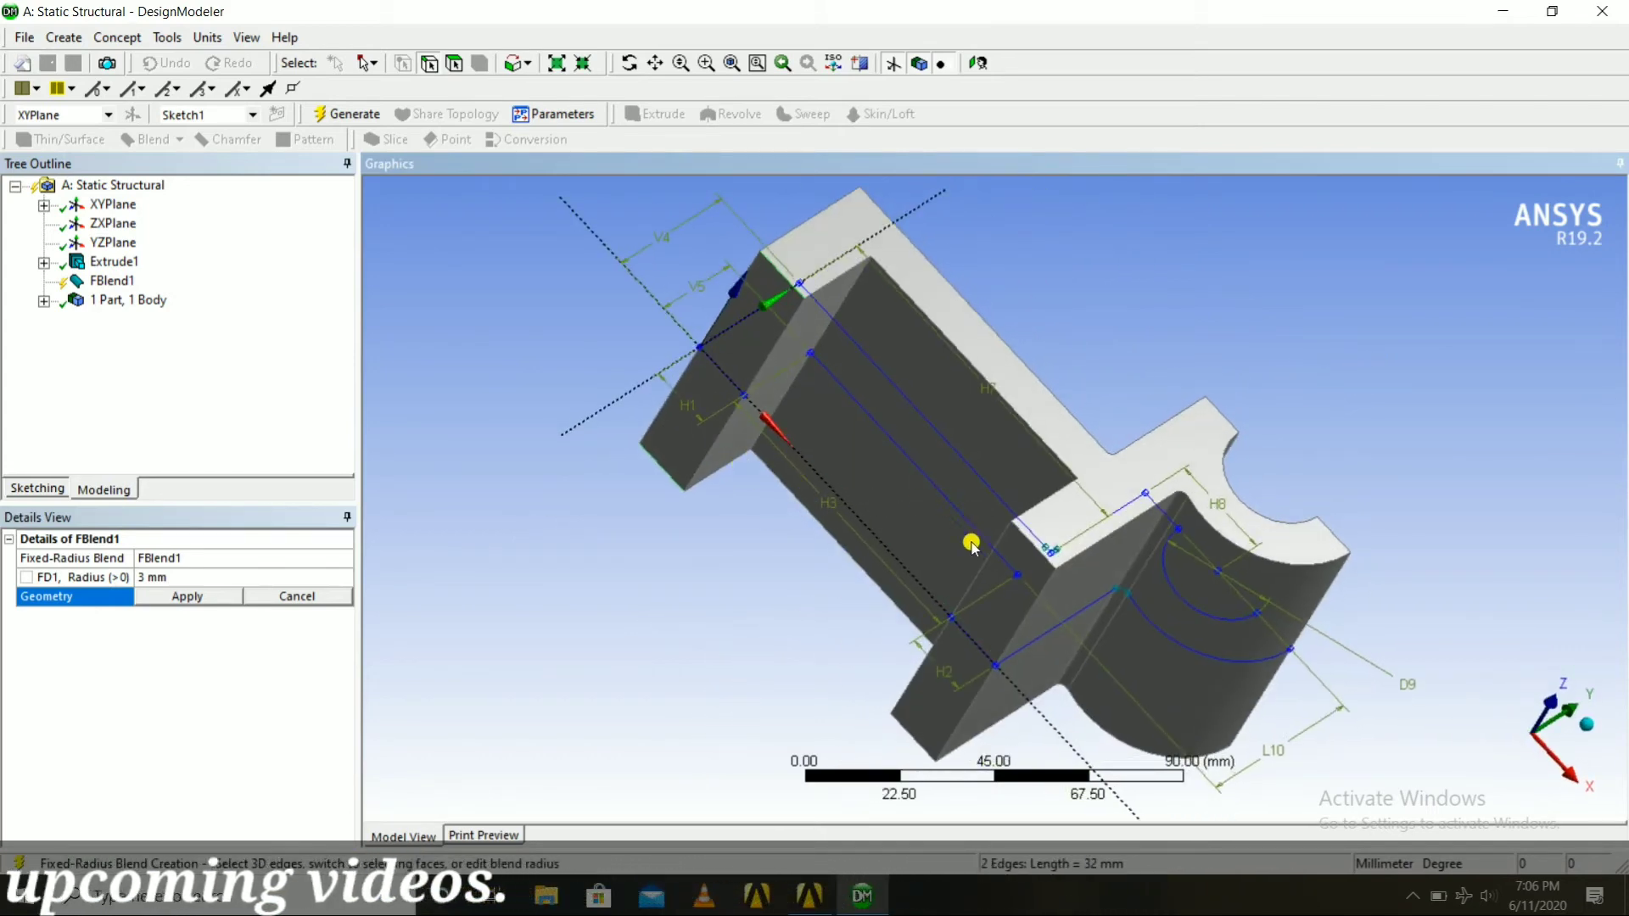
ctrl+click(1028, 542)
middle_drag(1028, 543, 1280, 370)
ctrl+click(1036, 502)
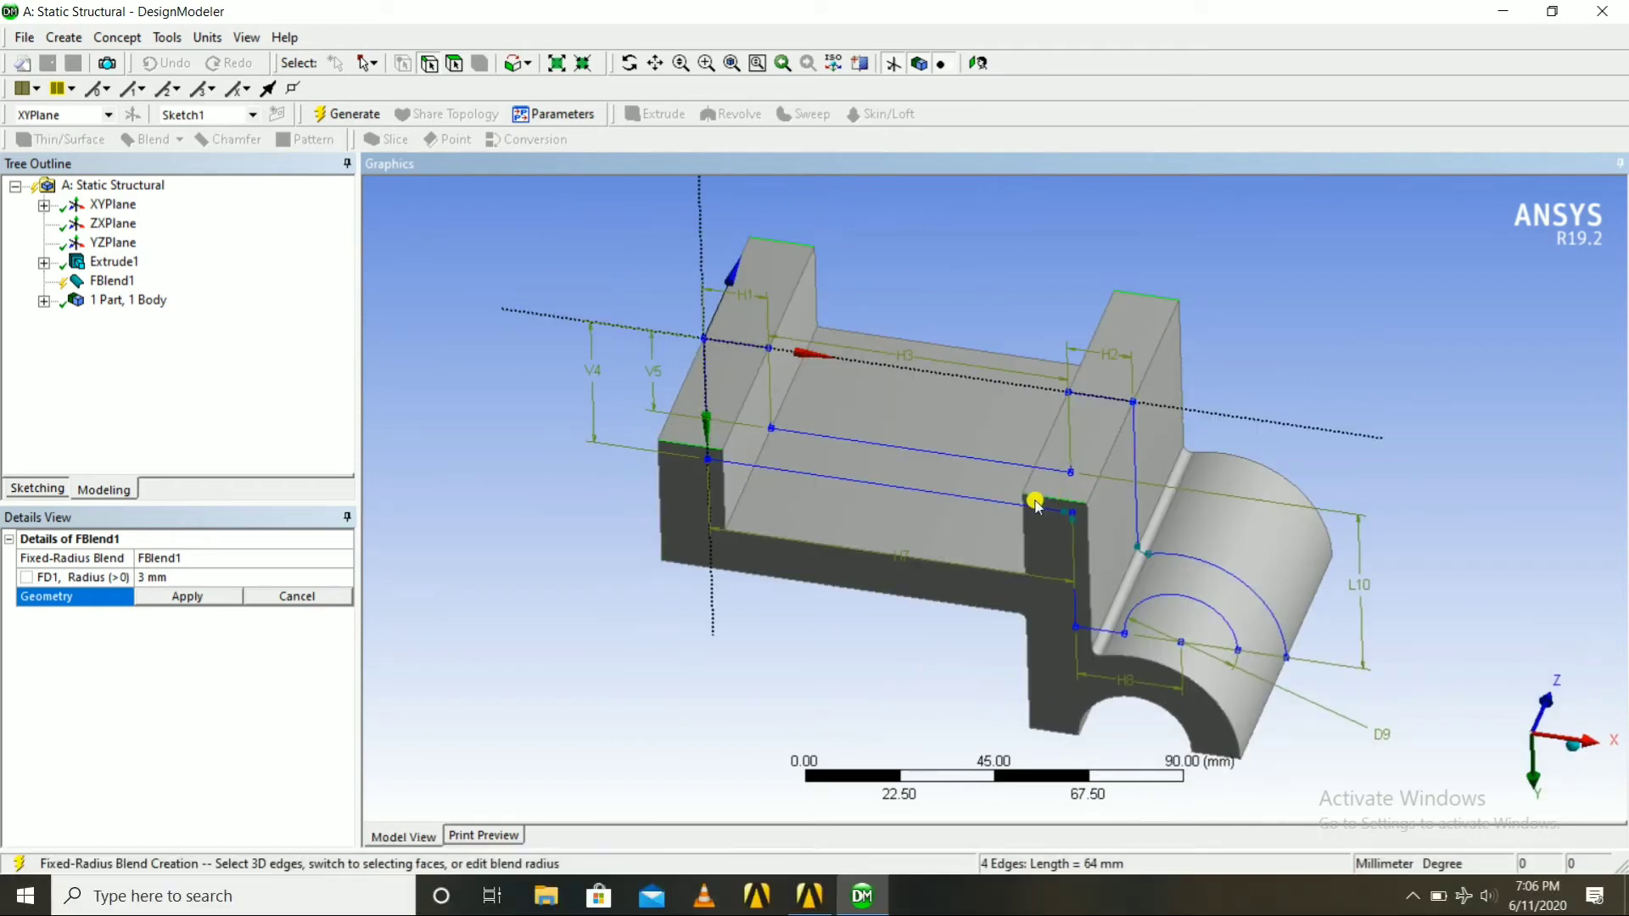
click(178, 597)
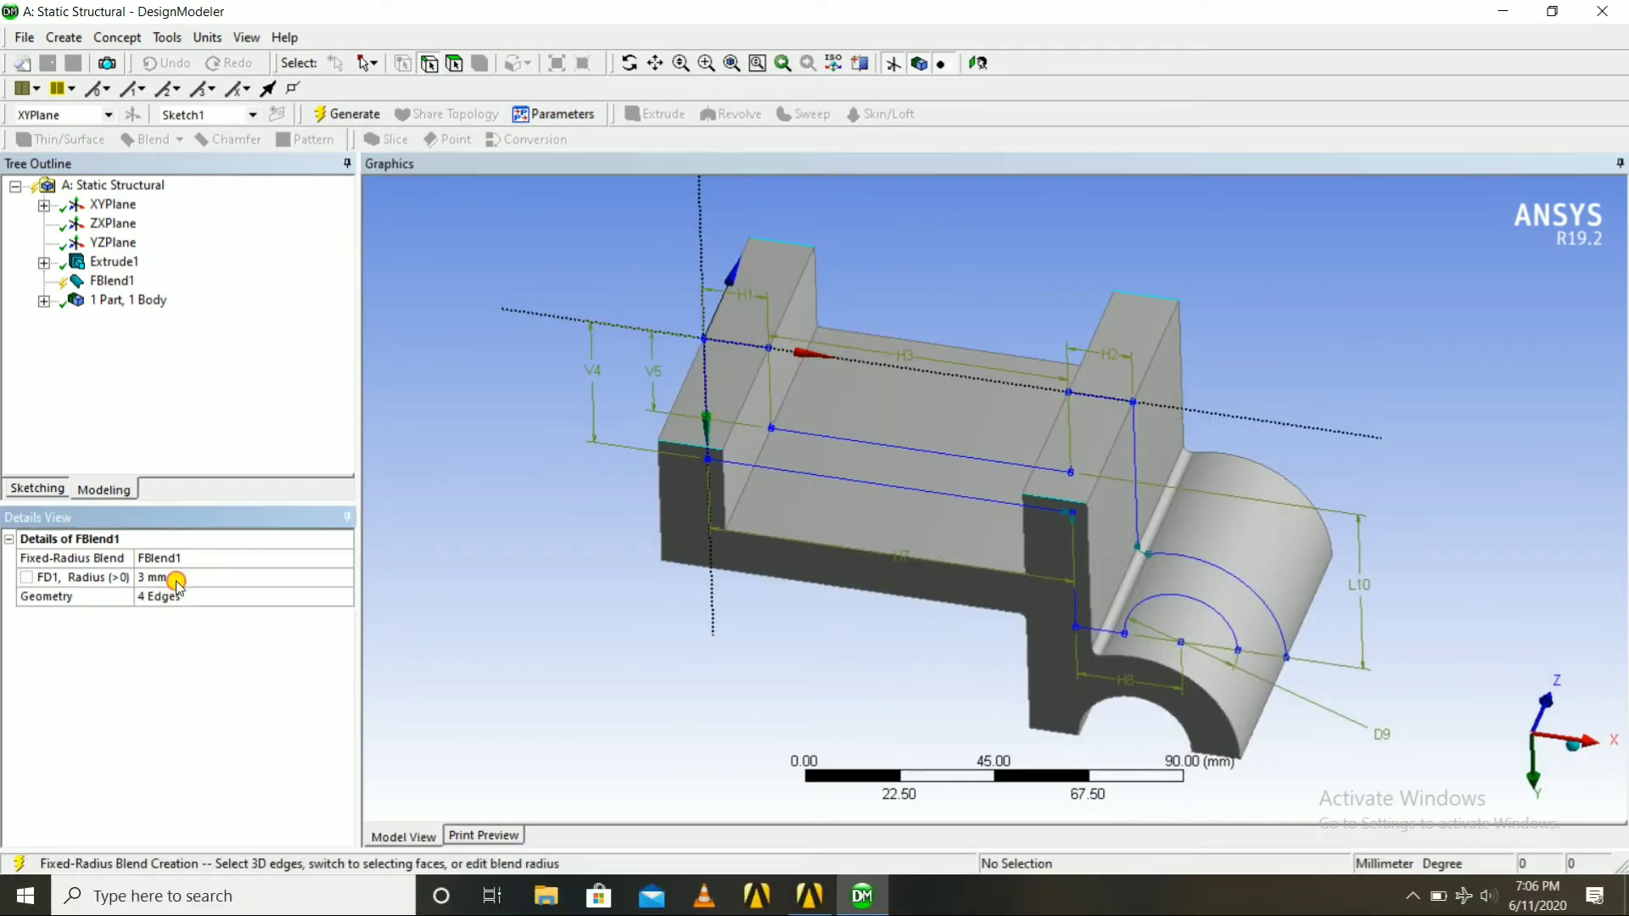
click(174, 577)
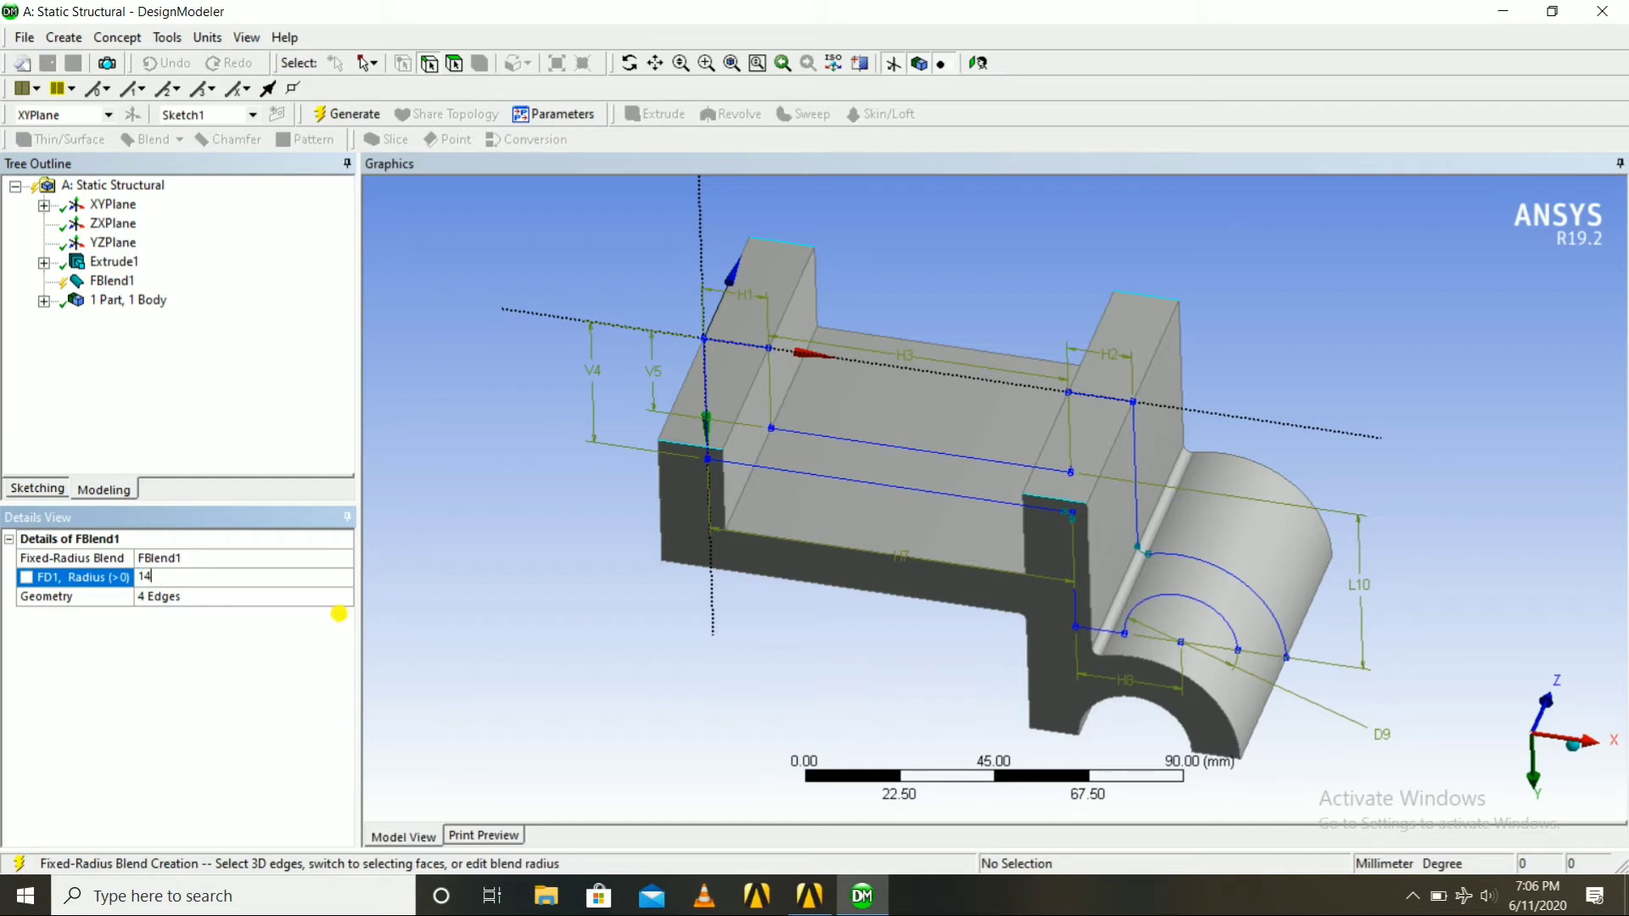
click(341, 114)
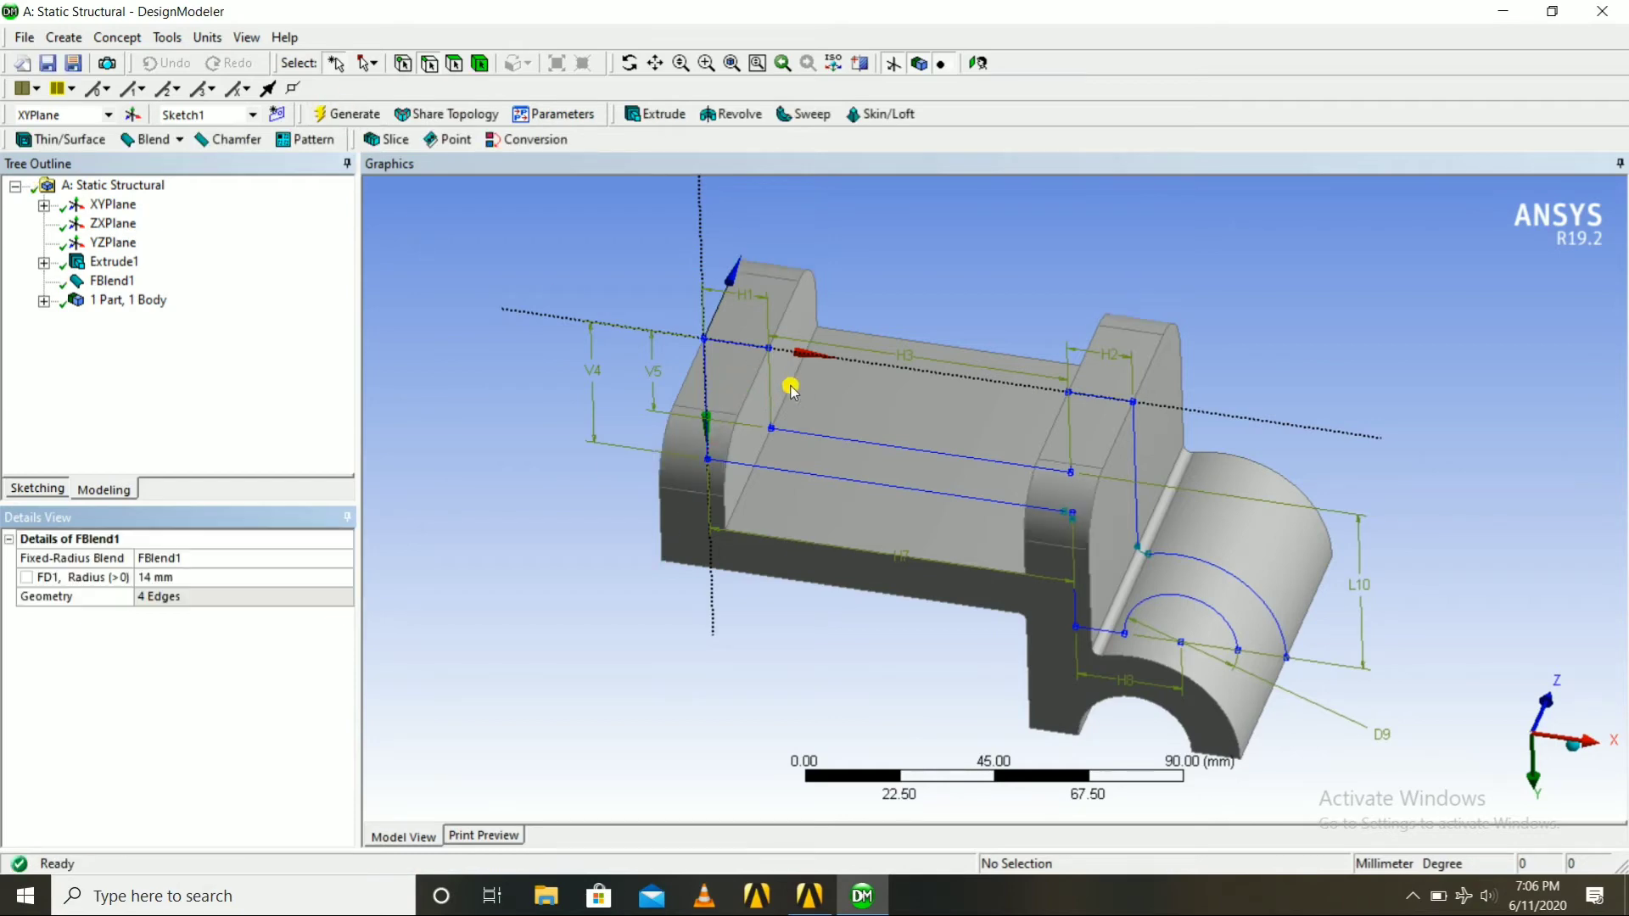
Draw a line in Sketch1 down the riser from its top corner to the ledge corner, and another along the ledge to its outer end.
middle_drag(790, 388, 1259, 523)
click(978, 62)
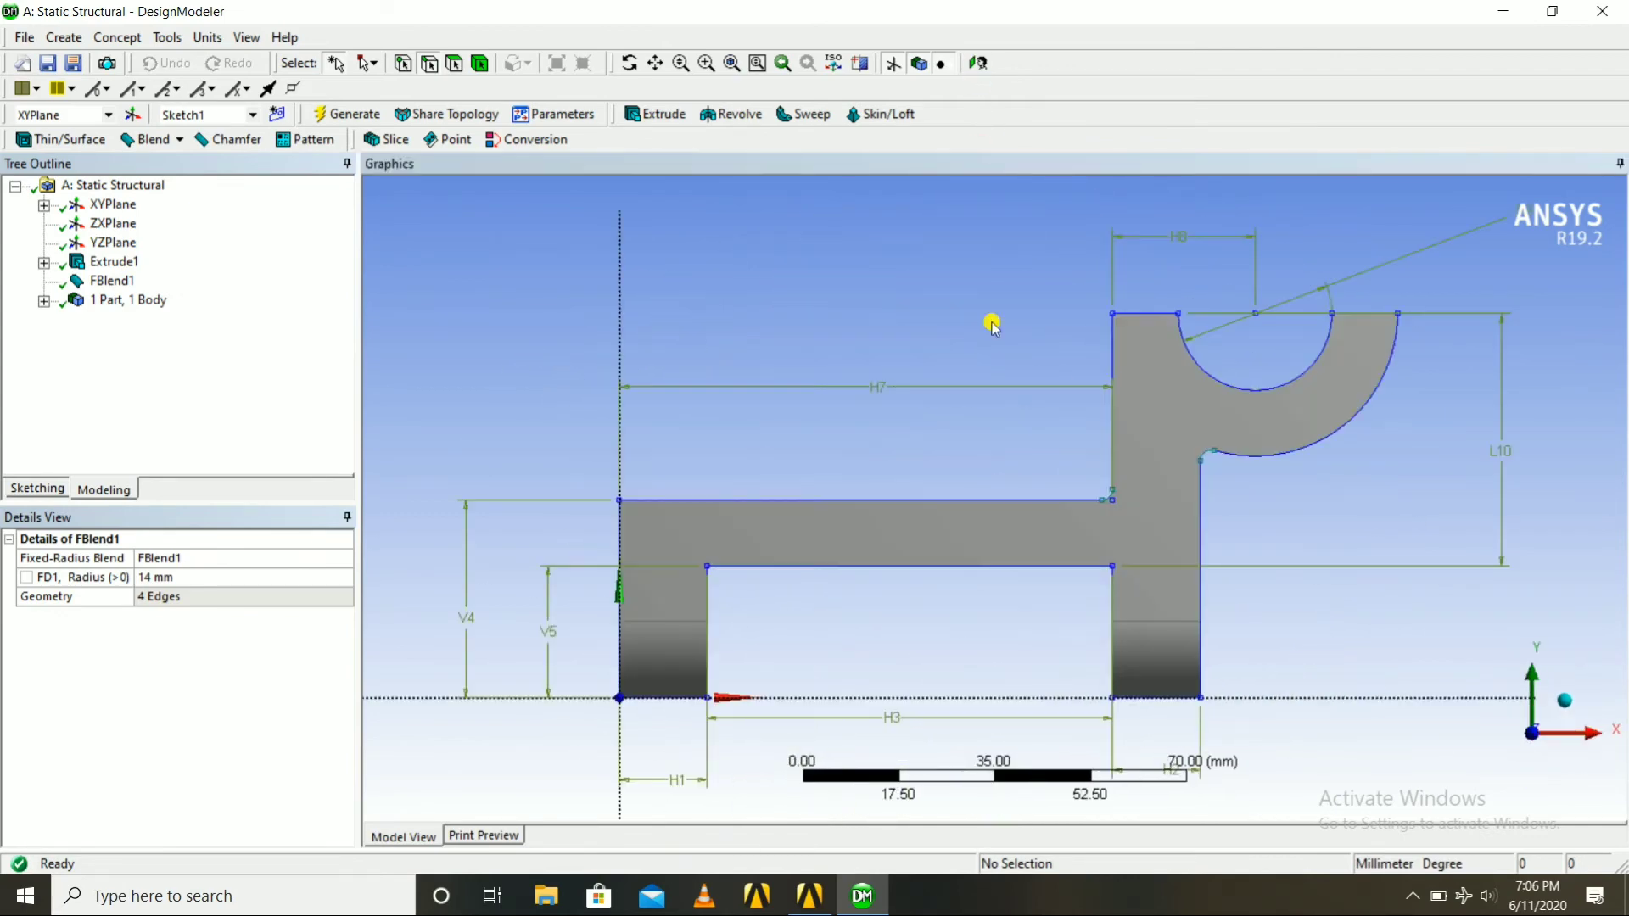
click(37, 488)
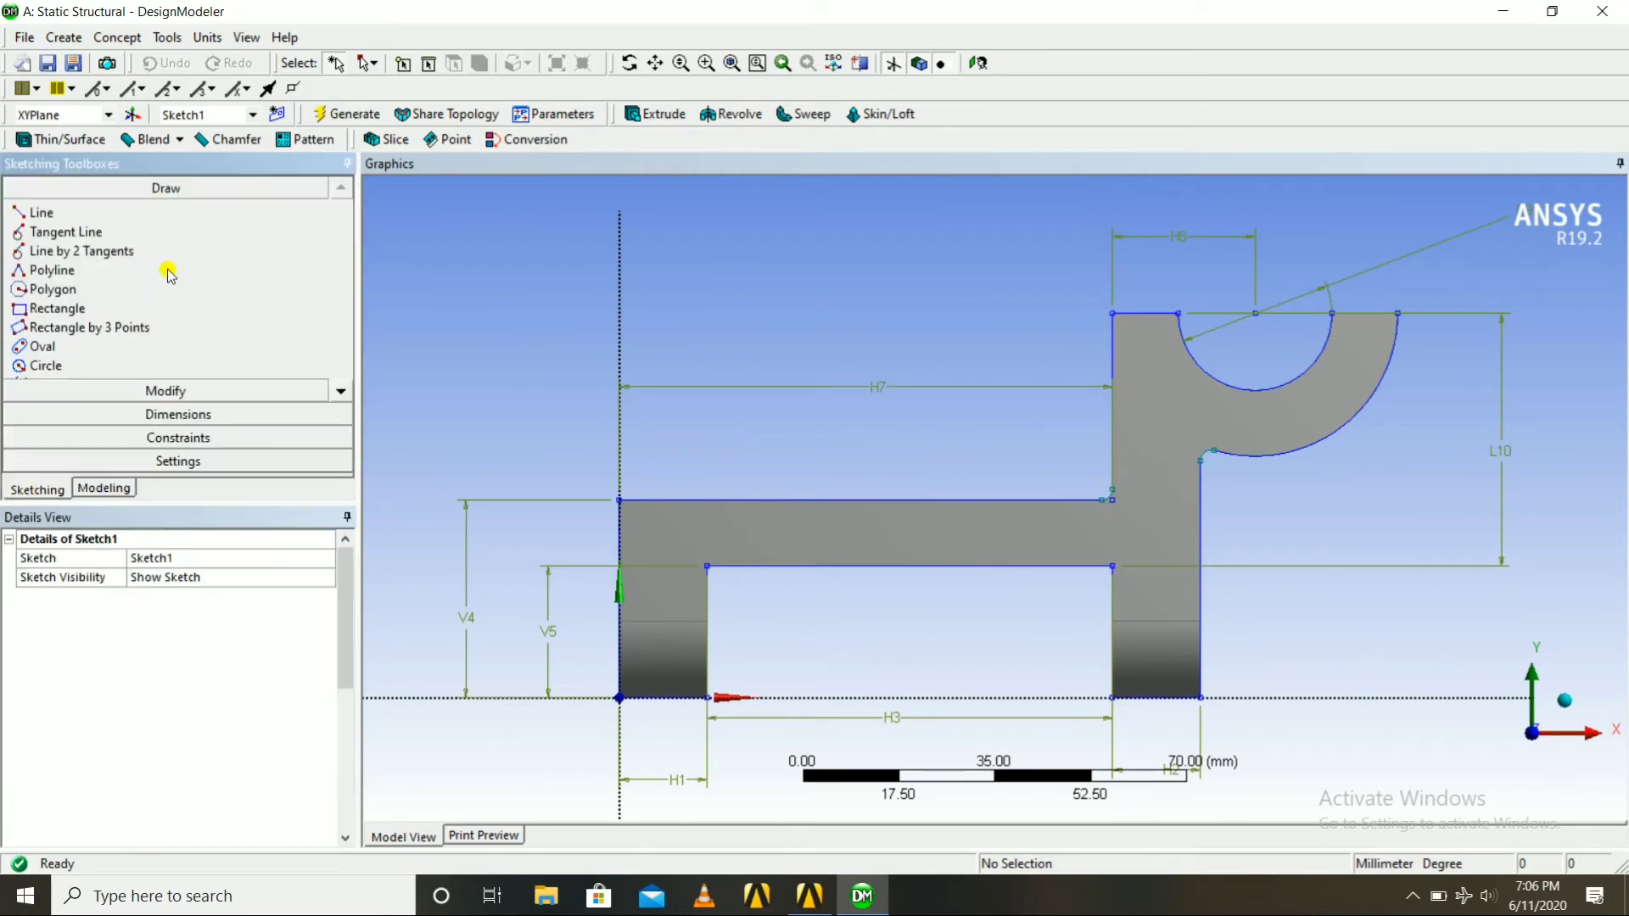
click(34, 213)
scroll(1103, 352, up, 1)
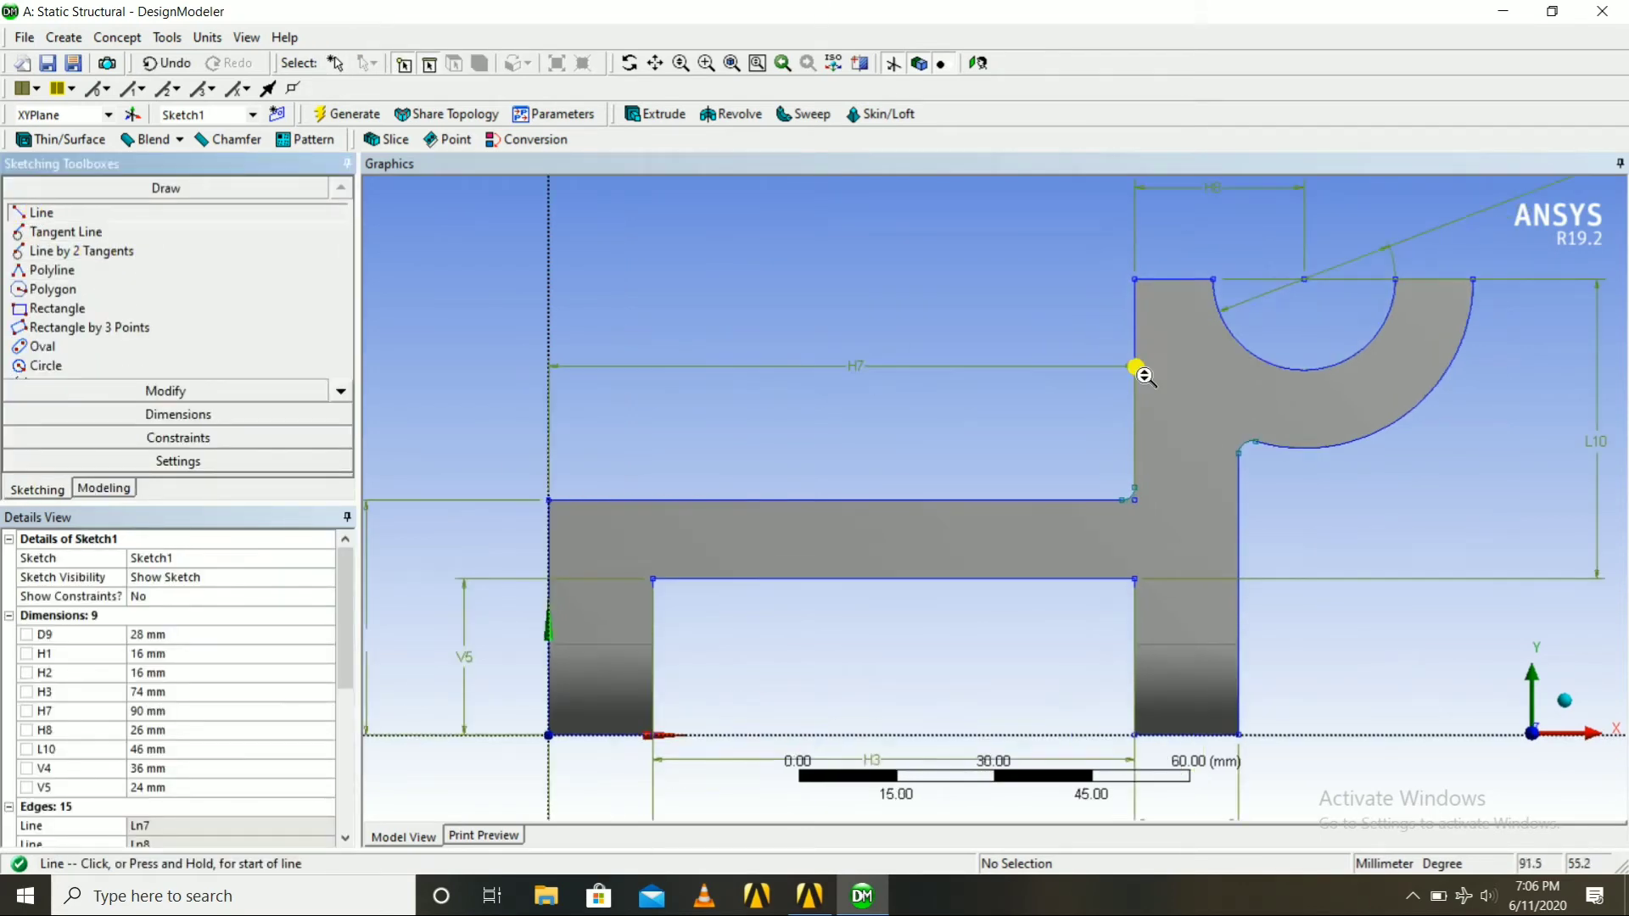
click(1135, 274)
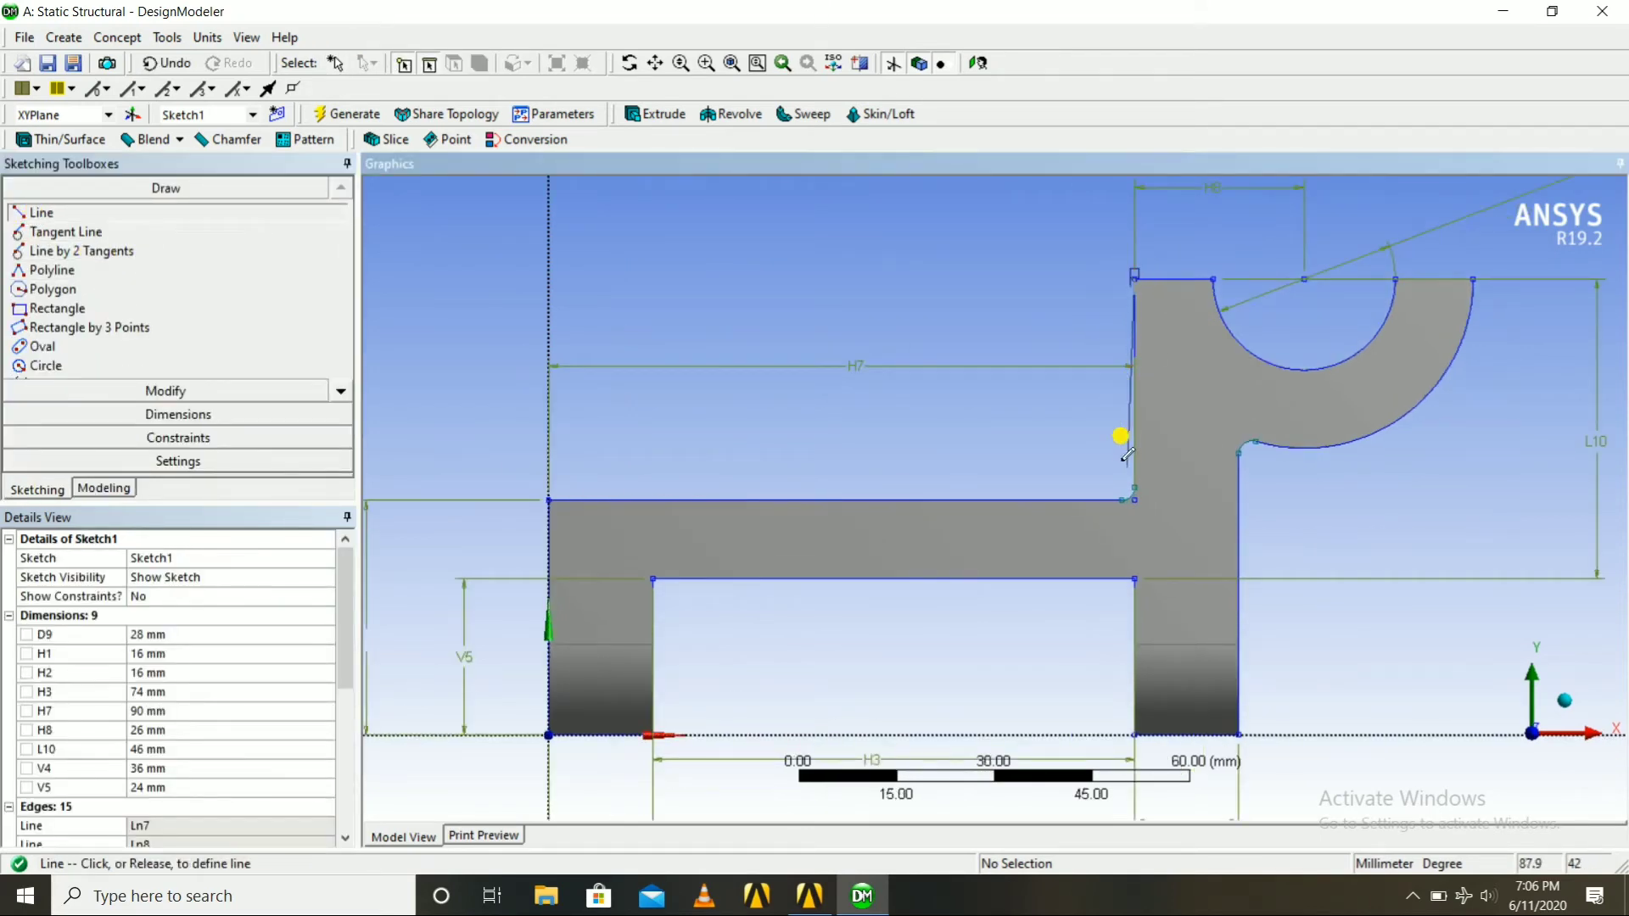
click(1135, 494)
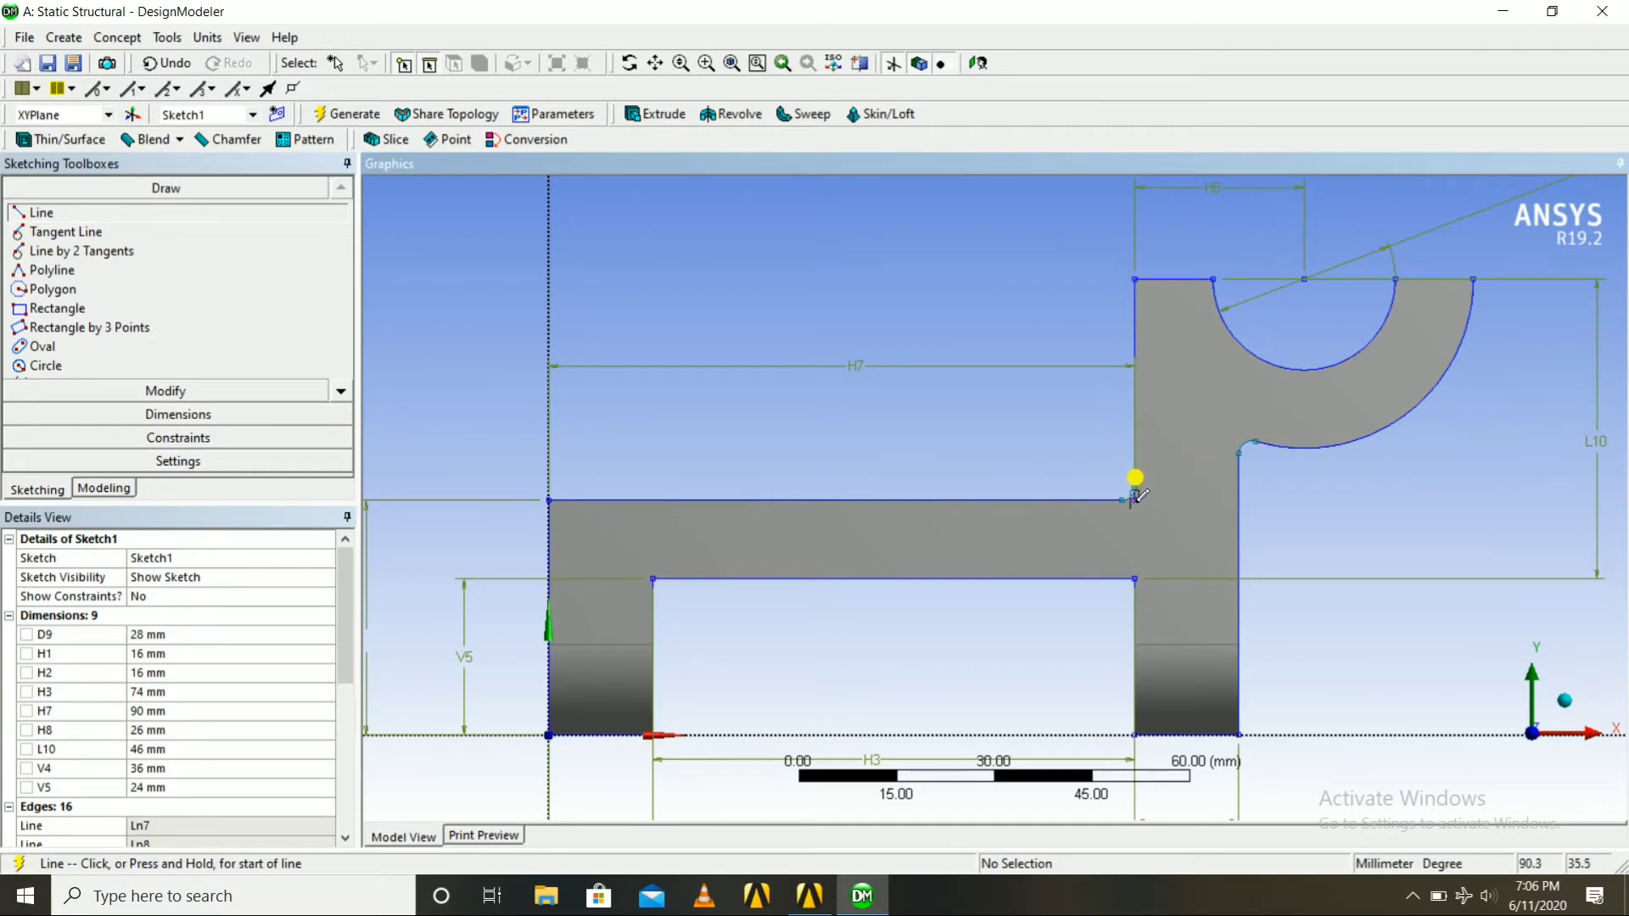
click(549, 498)
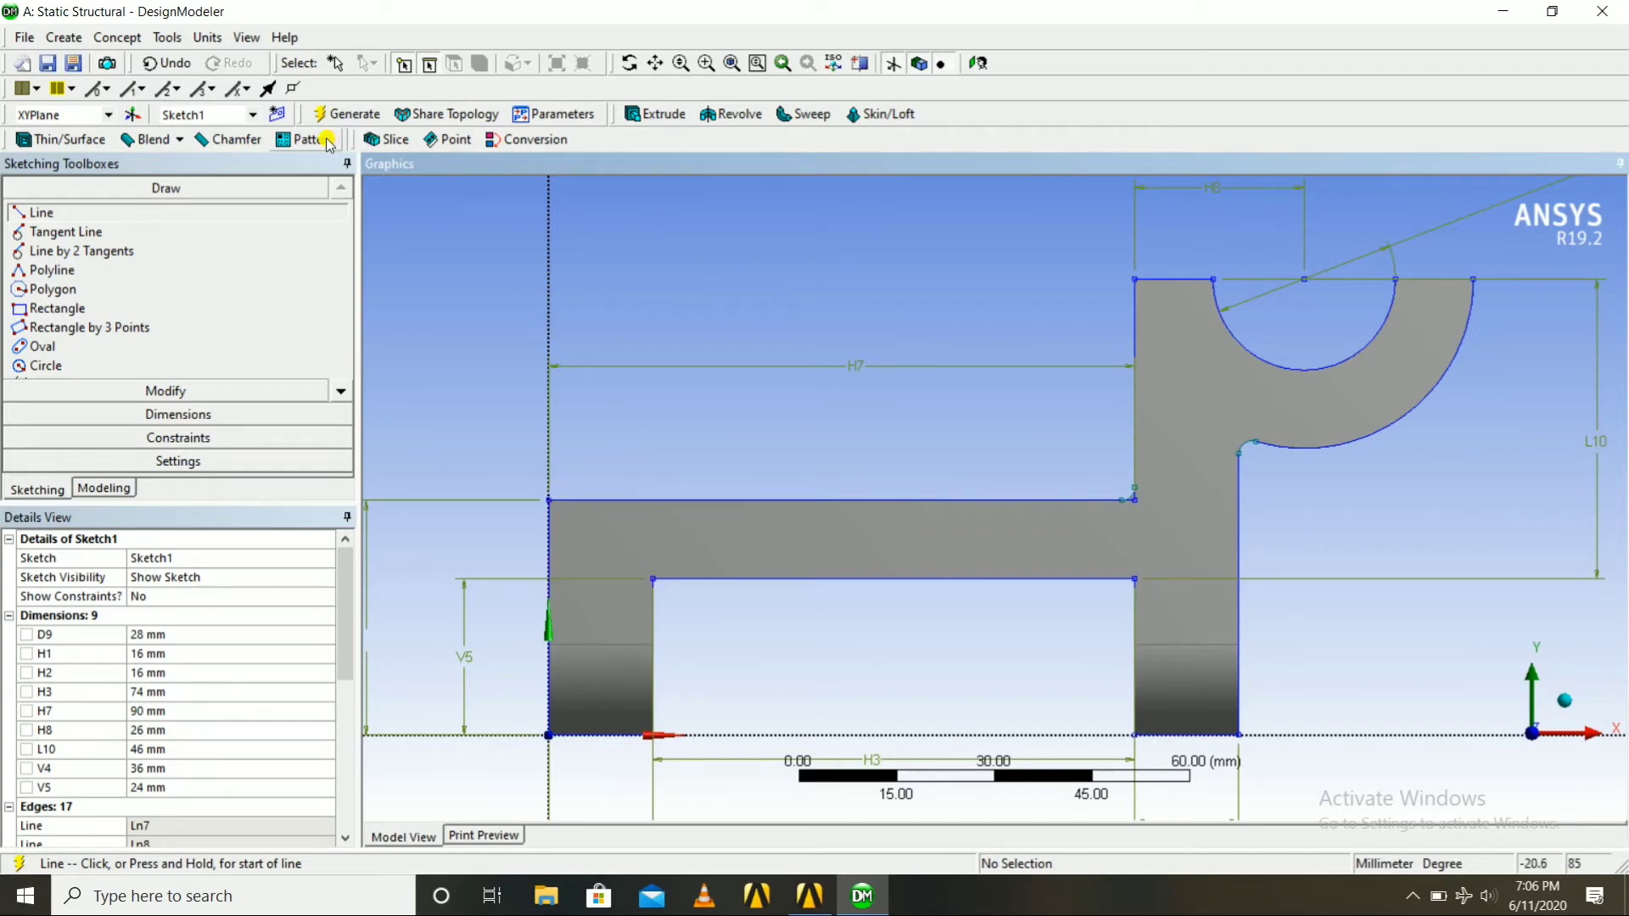
Undo the riser line and the ledge line that were added to Sketch1.
click(168, 62)
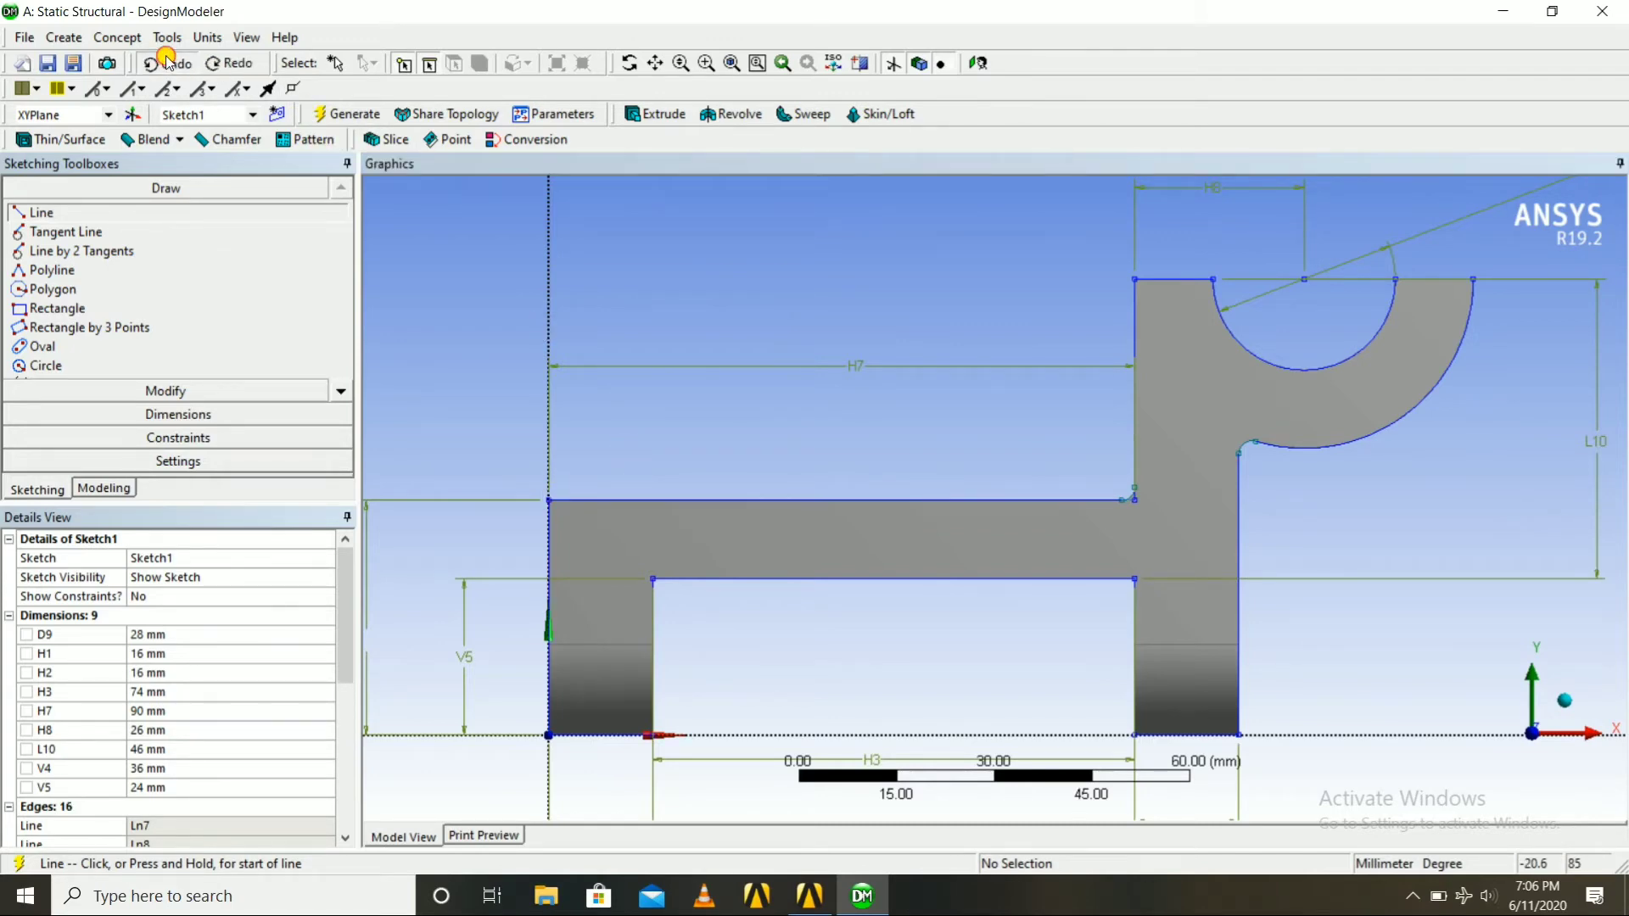
click(168, 61)
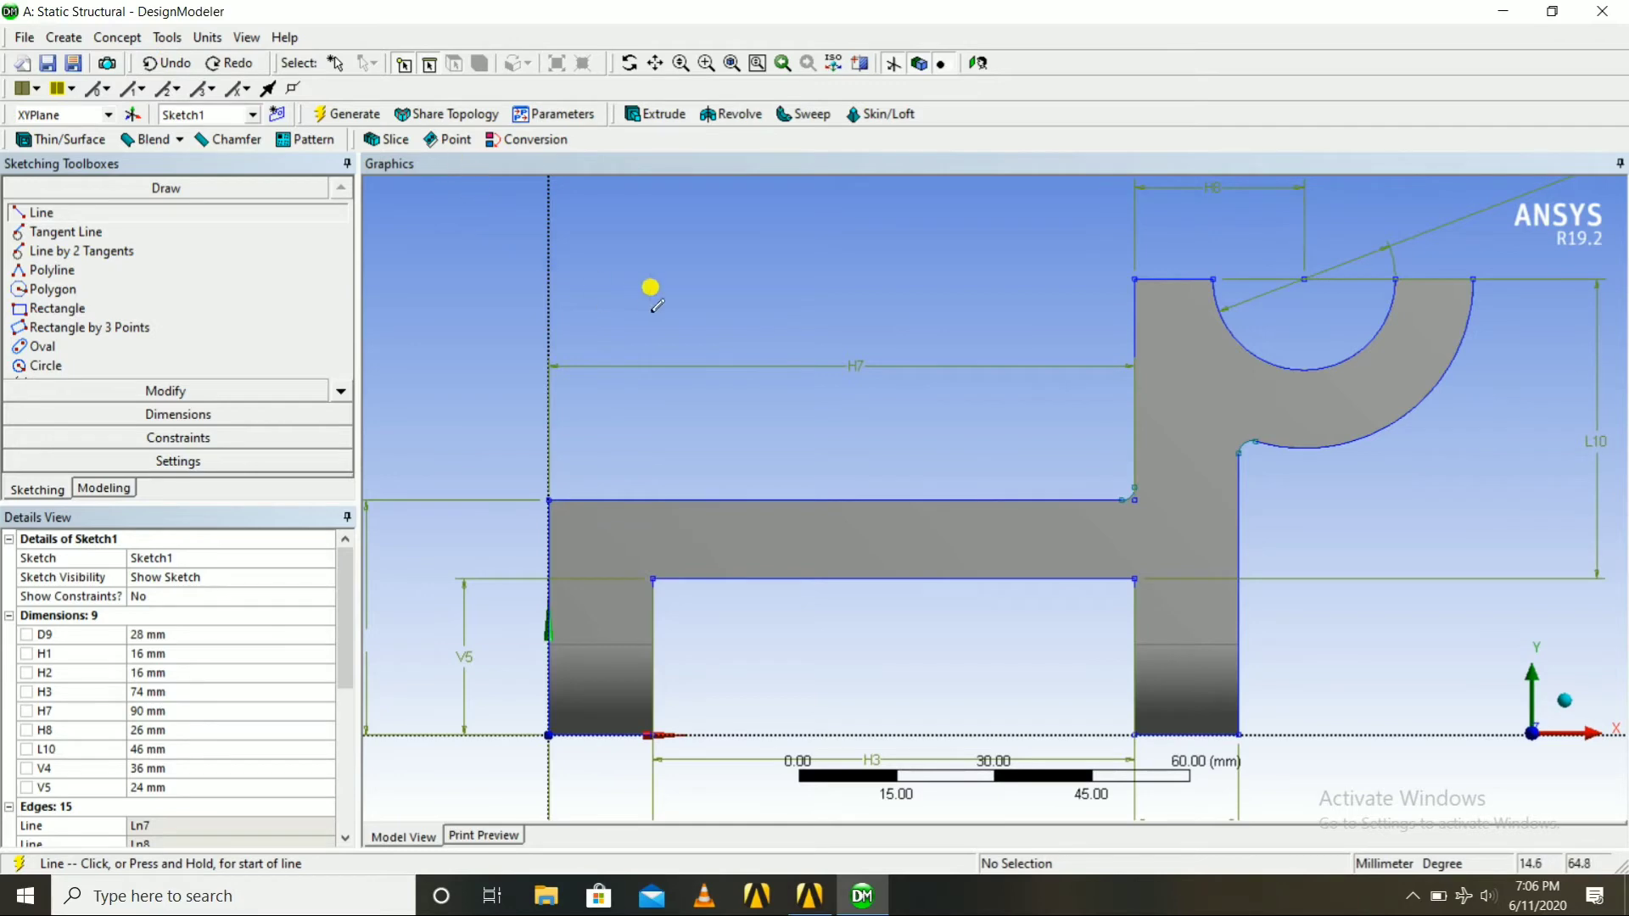
mouse_move(650, 288)
middle_down()
mouse_move(636, 367)
mouse_move(781, 356)
mouse_move(781, 334)
mouse_move(709, 313)
mouse_move(810, 356)
mouse_move(789, 343)
middle_up()
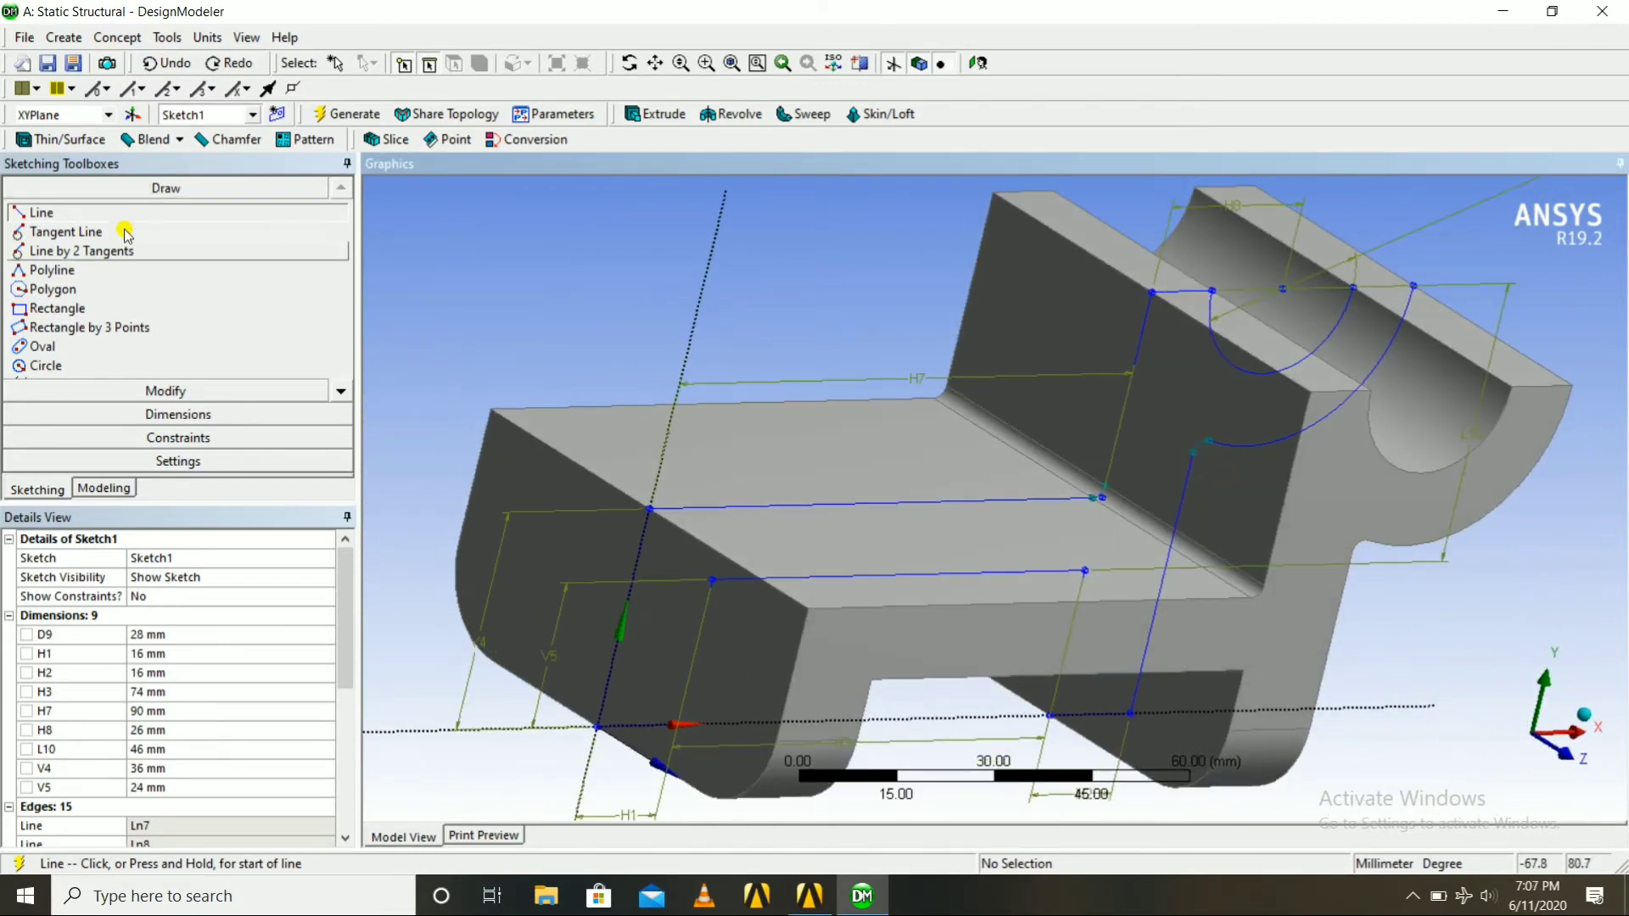
Create a new sketch on the XYPlane and draw a sloping line from the ledge's outer end to the riser's top corner.
click(105, 488)
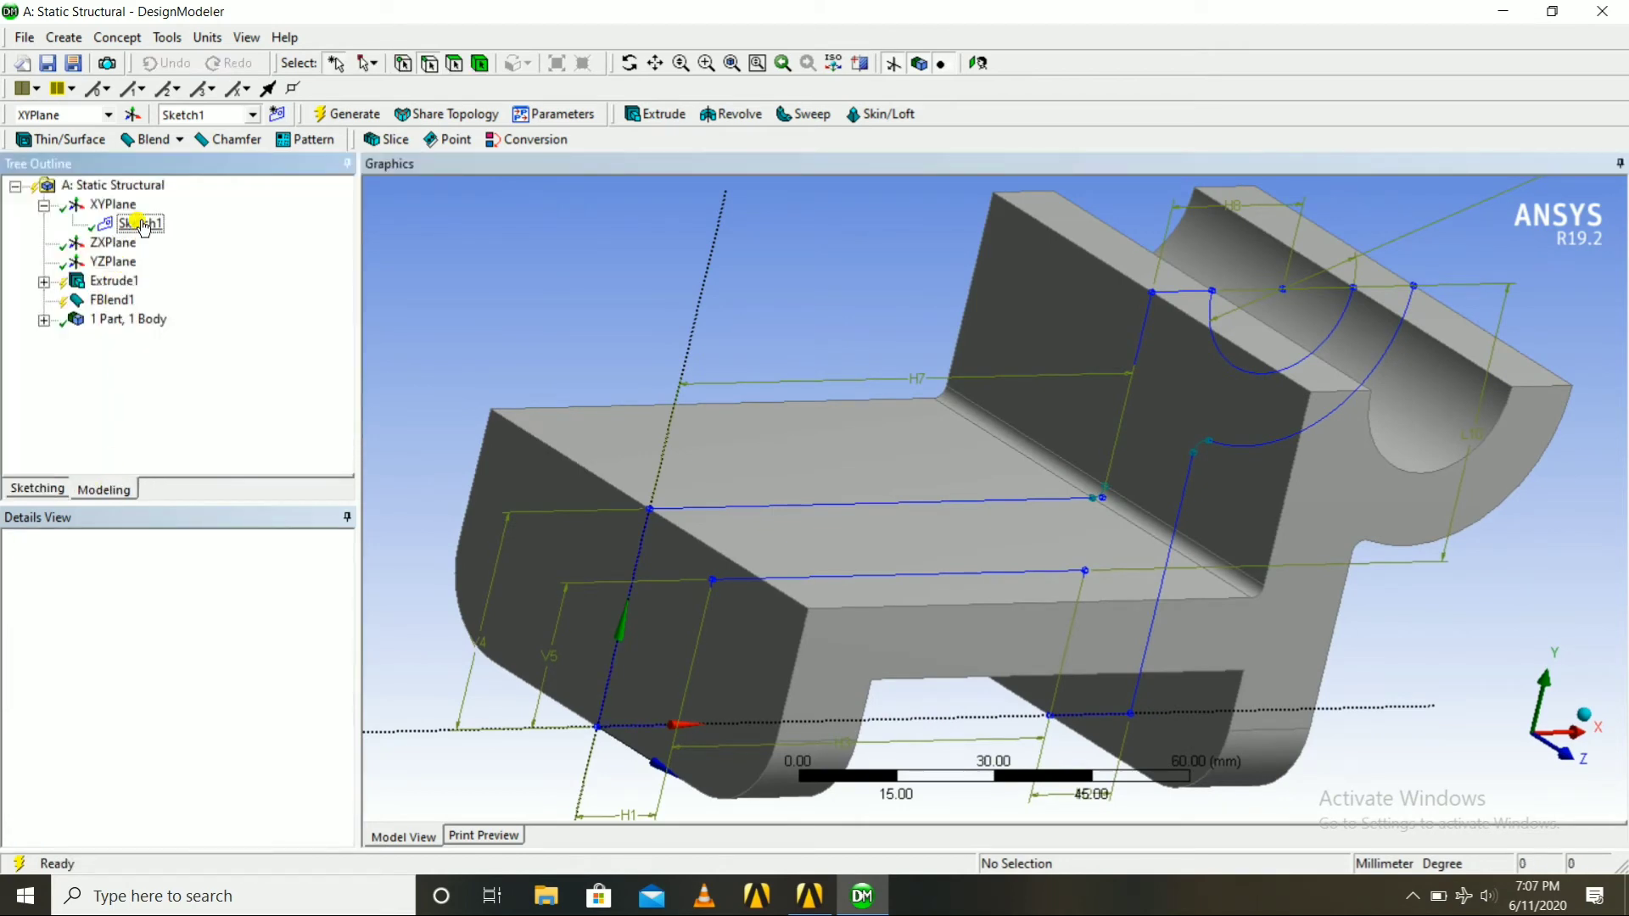
click(276, 114)
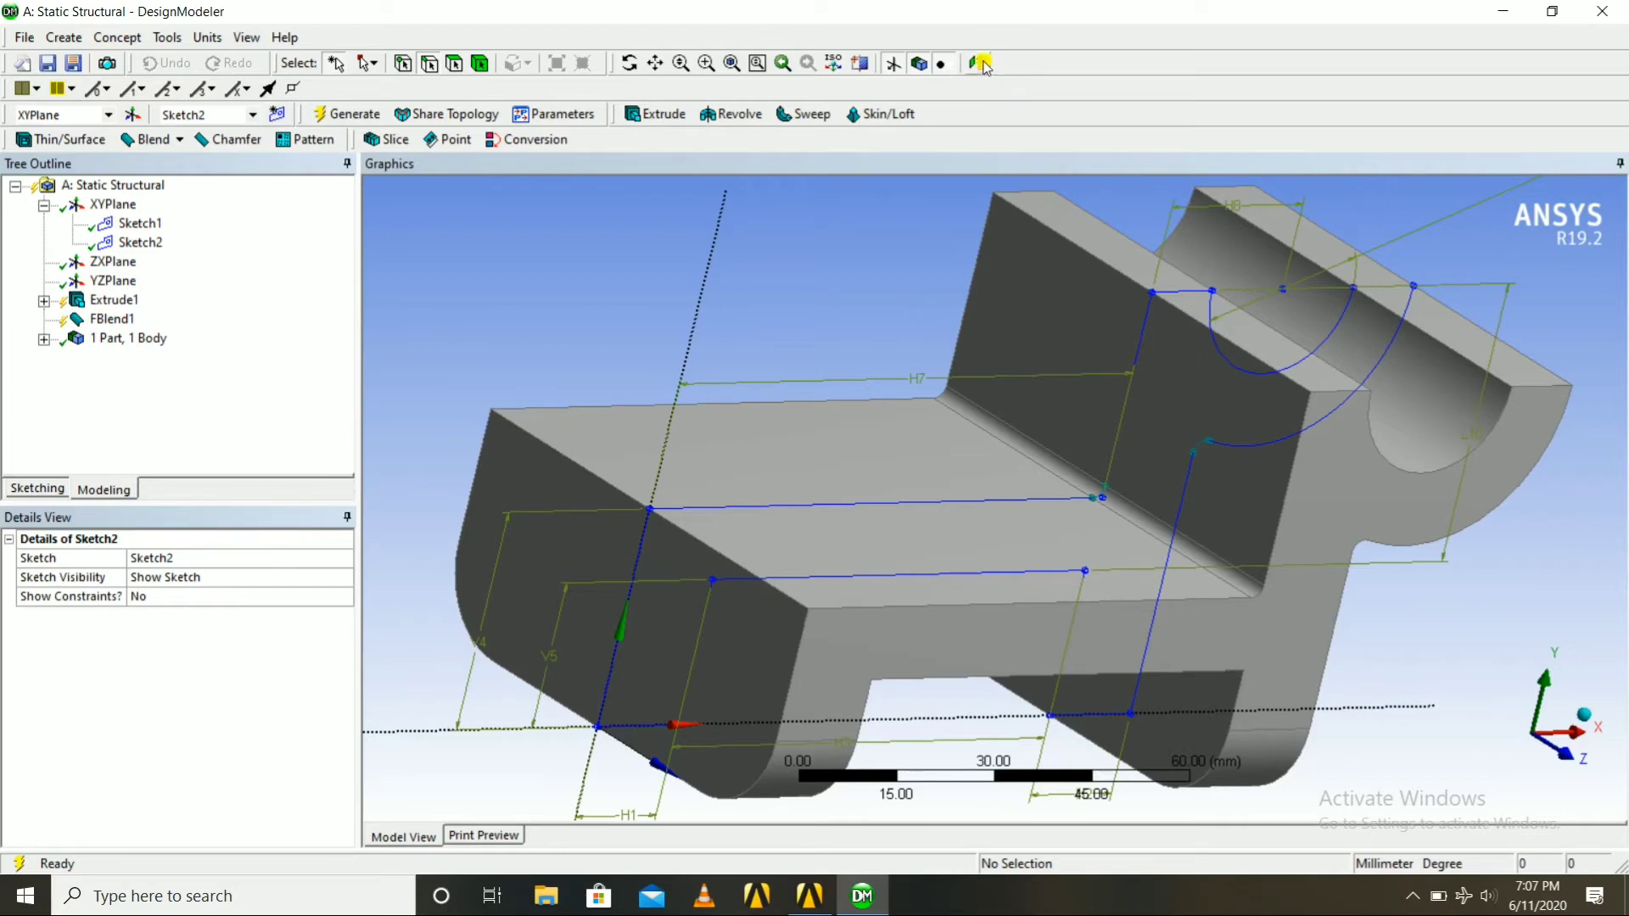
click(978, 63)
click(38, 488)
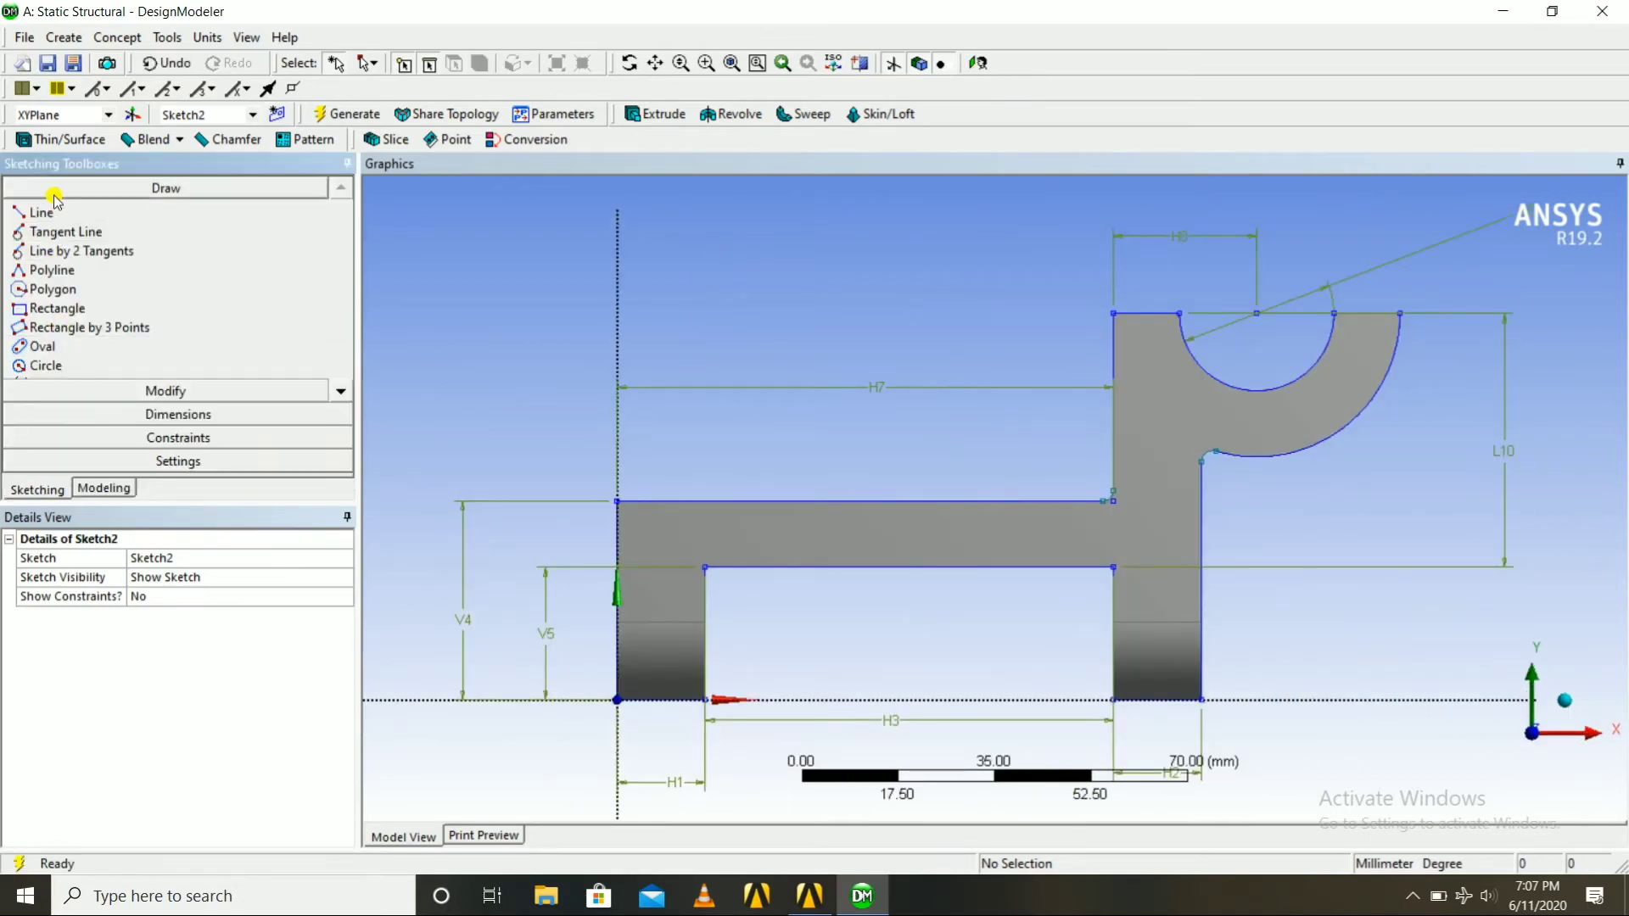
click(40, 212)
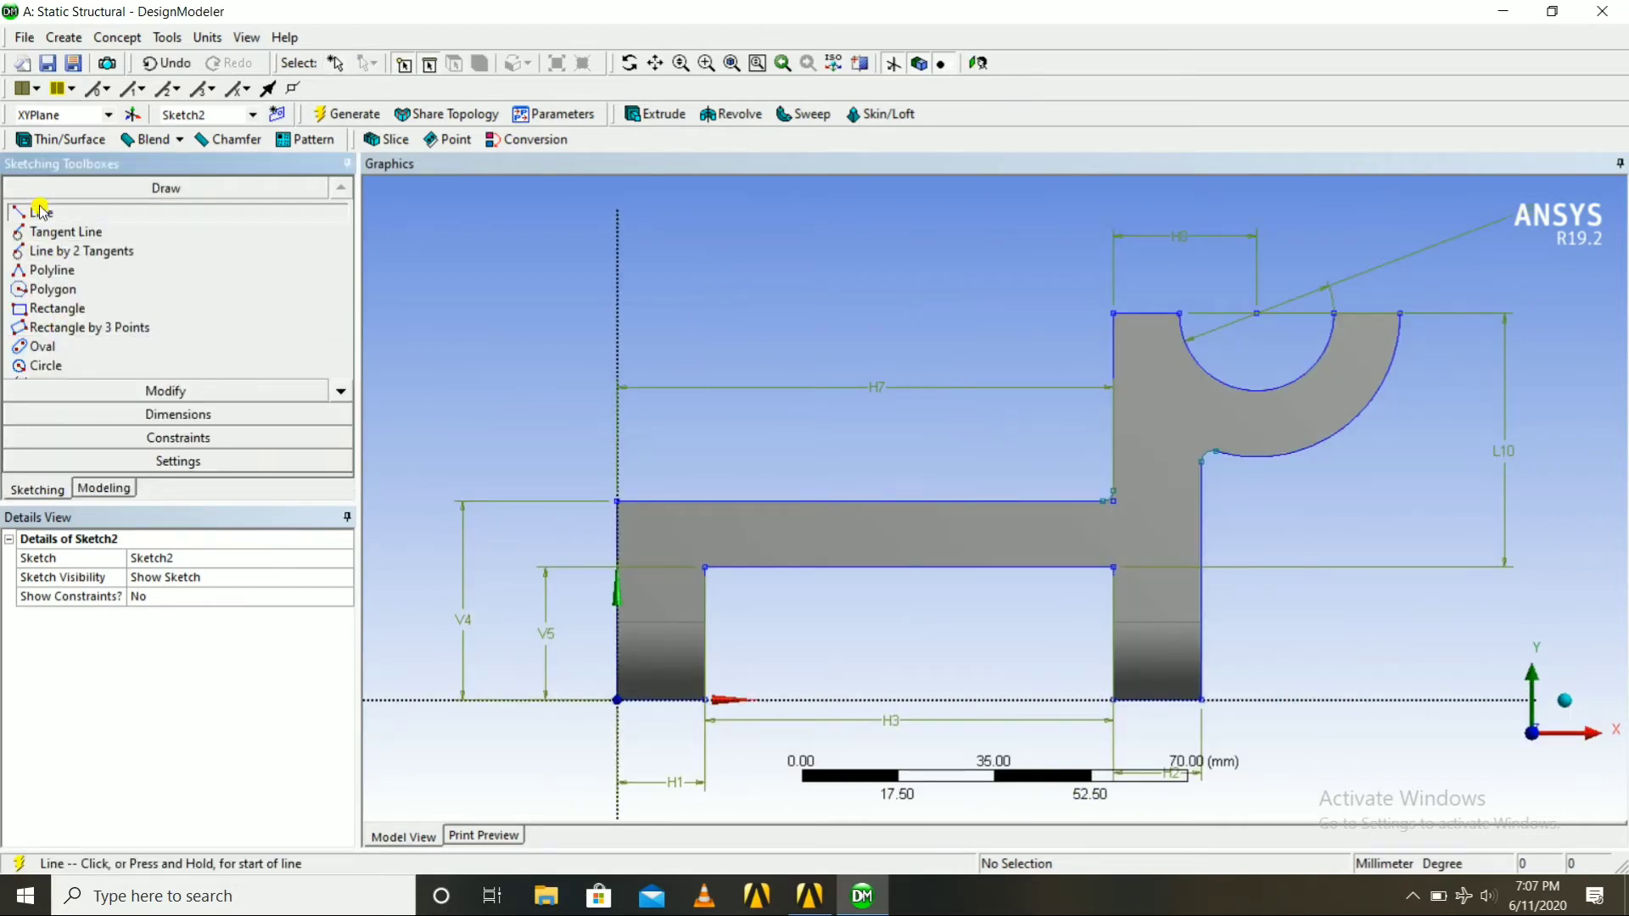
click(618, 499)
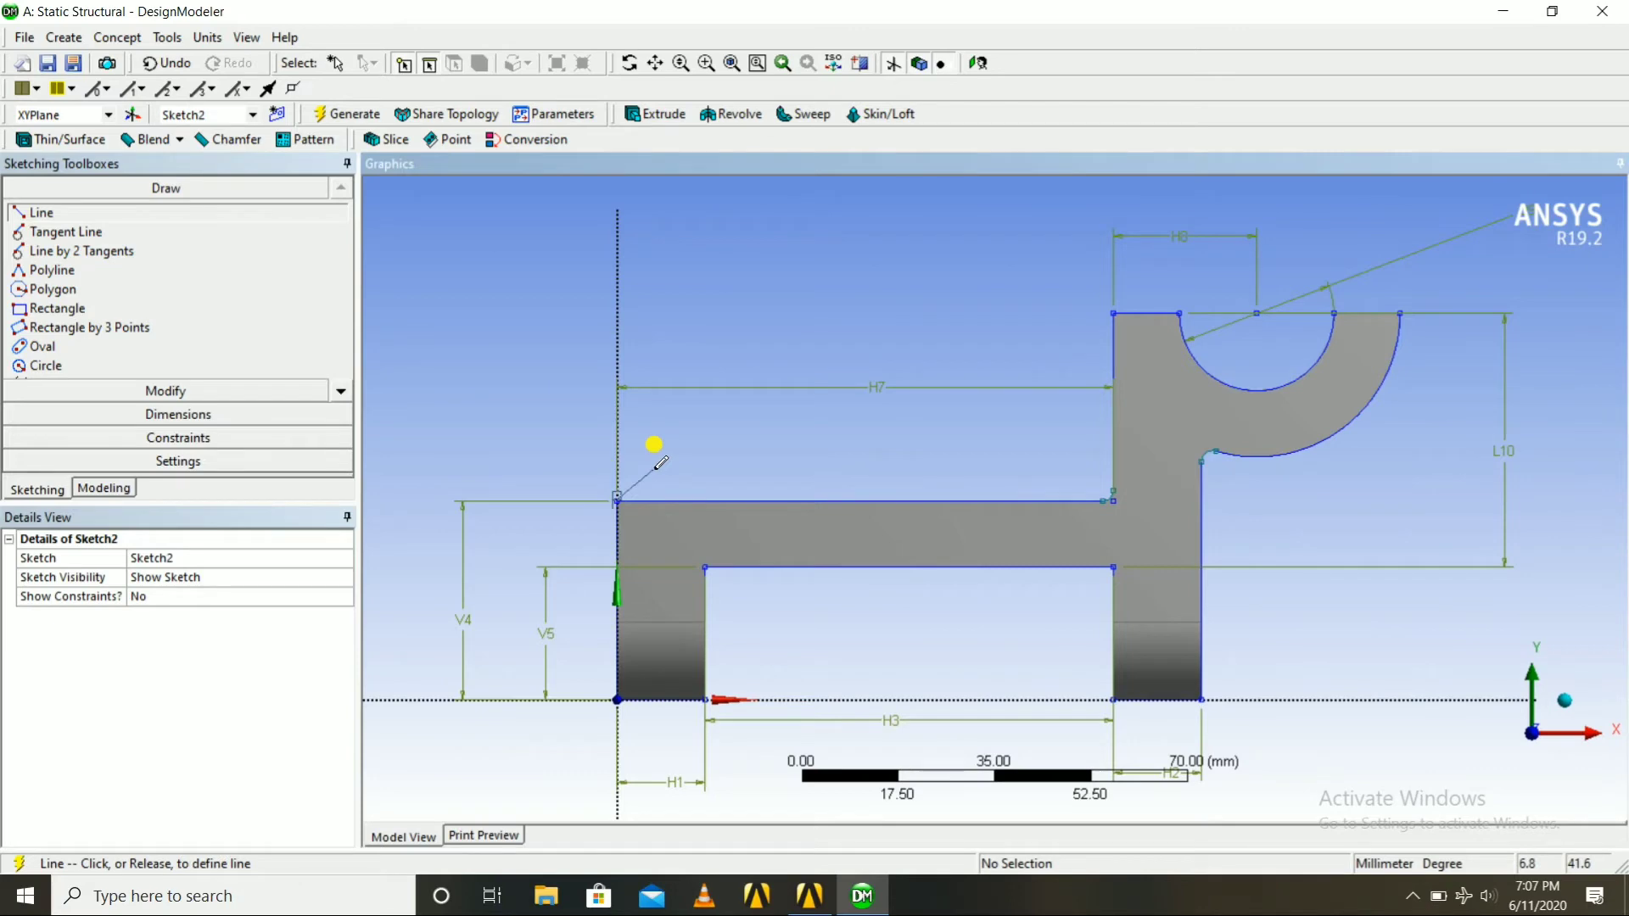
click(1112, 313)
Close the rib triangle with a line down the riser to the ledge corner and another along the ledge to its outer end.
click(1112, 313)
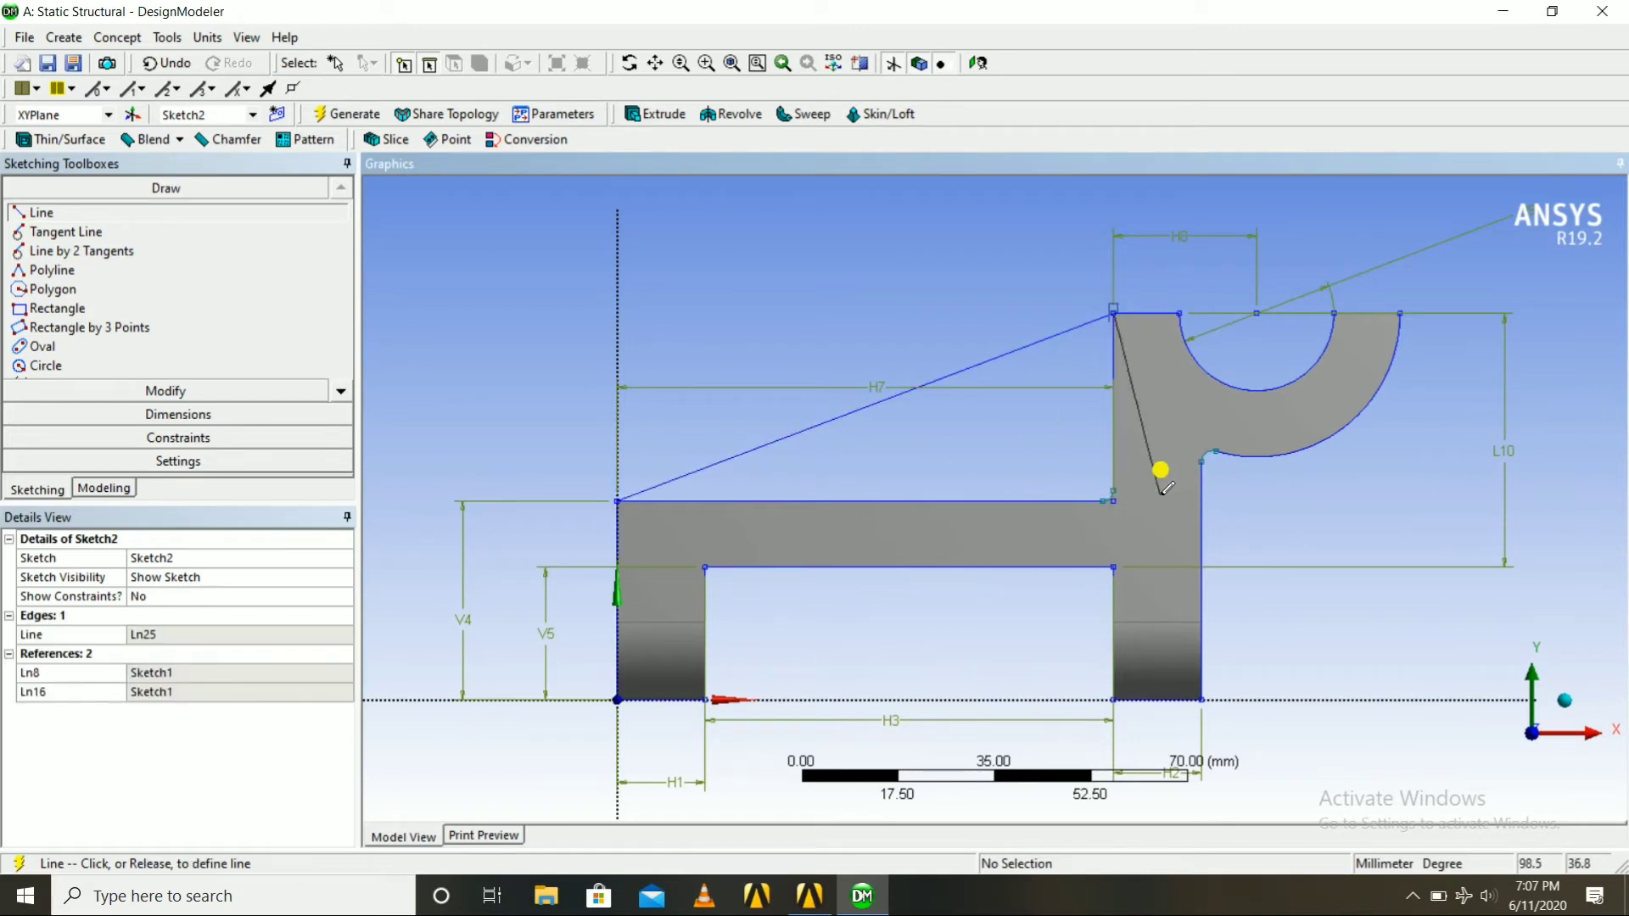
scroll(1159, 495, up, 1)
scroll(1160, 496, up, 1)
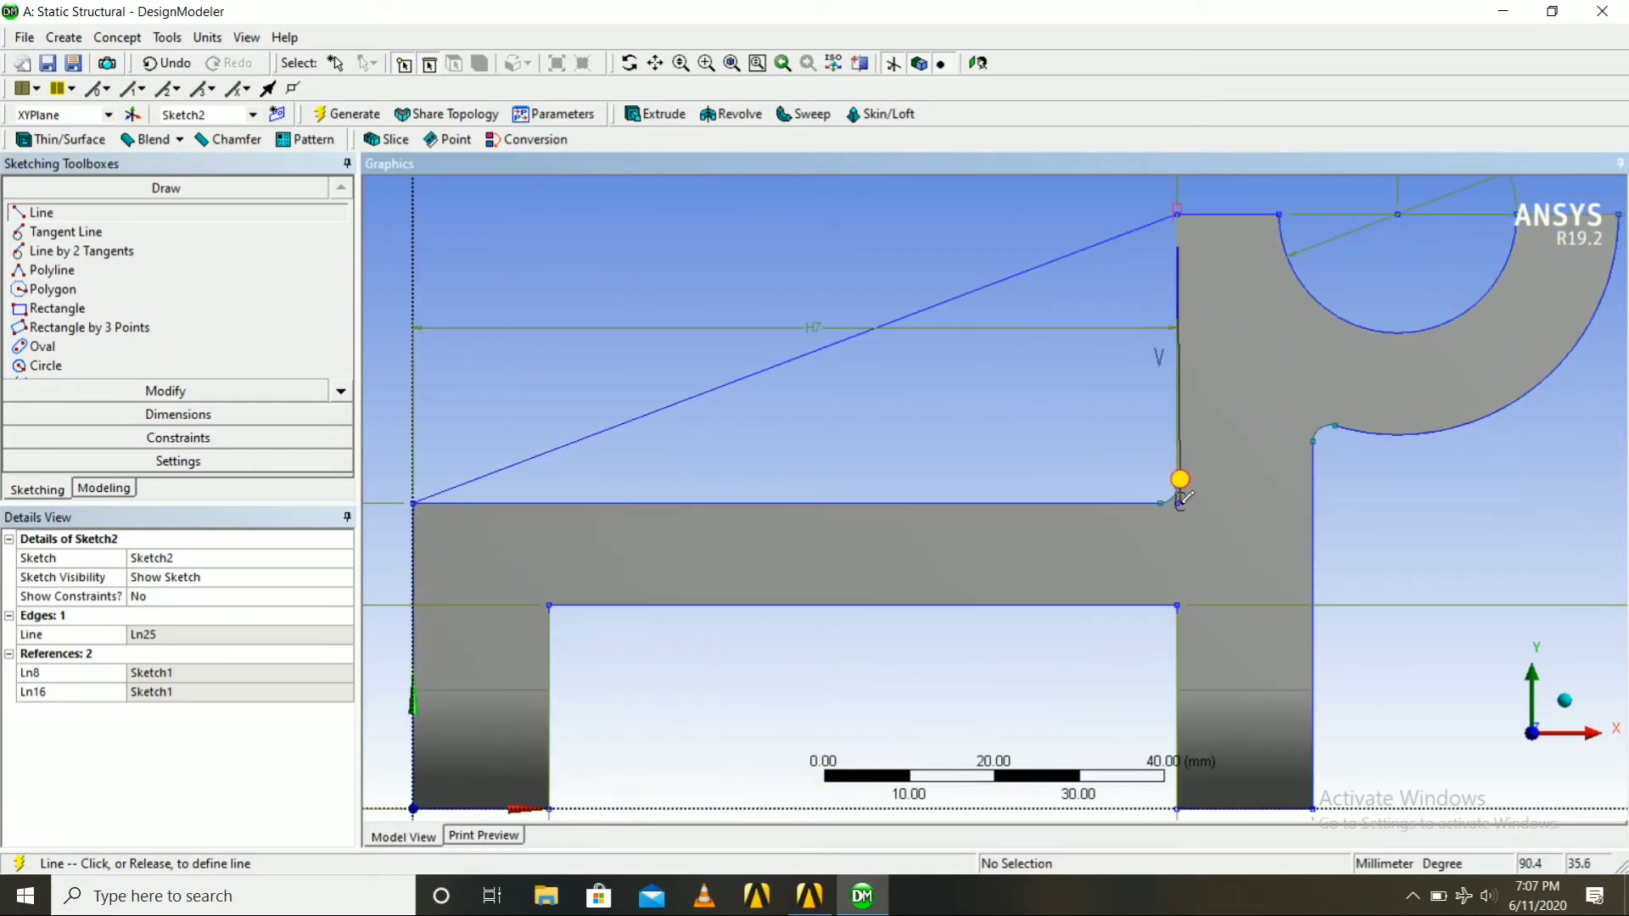
click(1177, 486)
click(1174, 488)
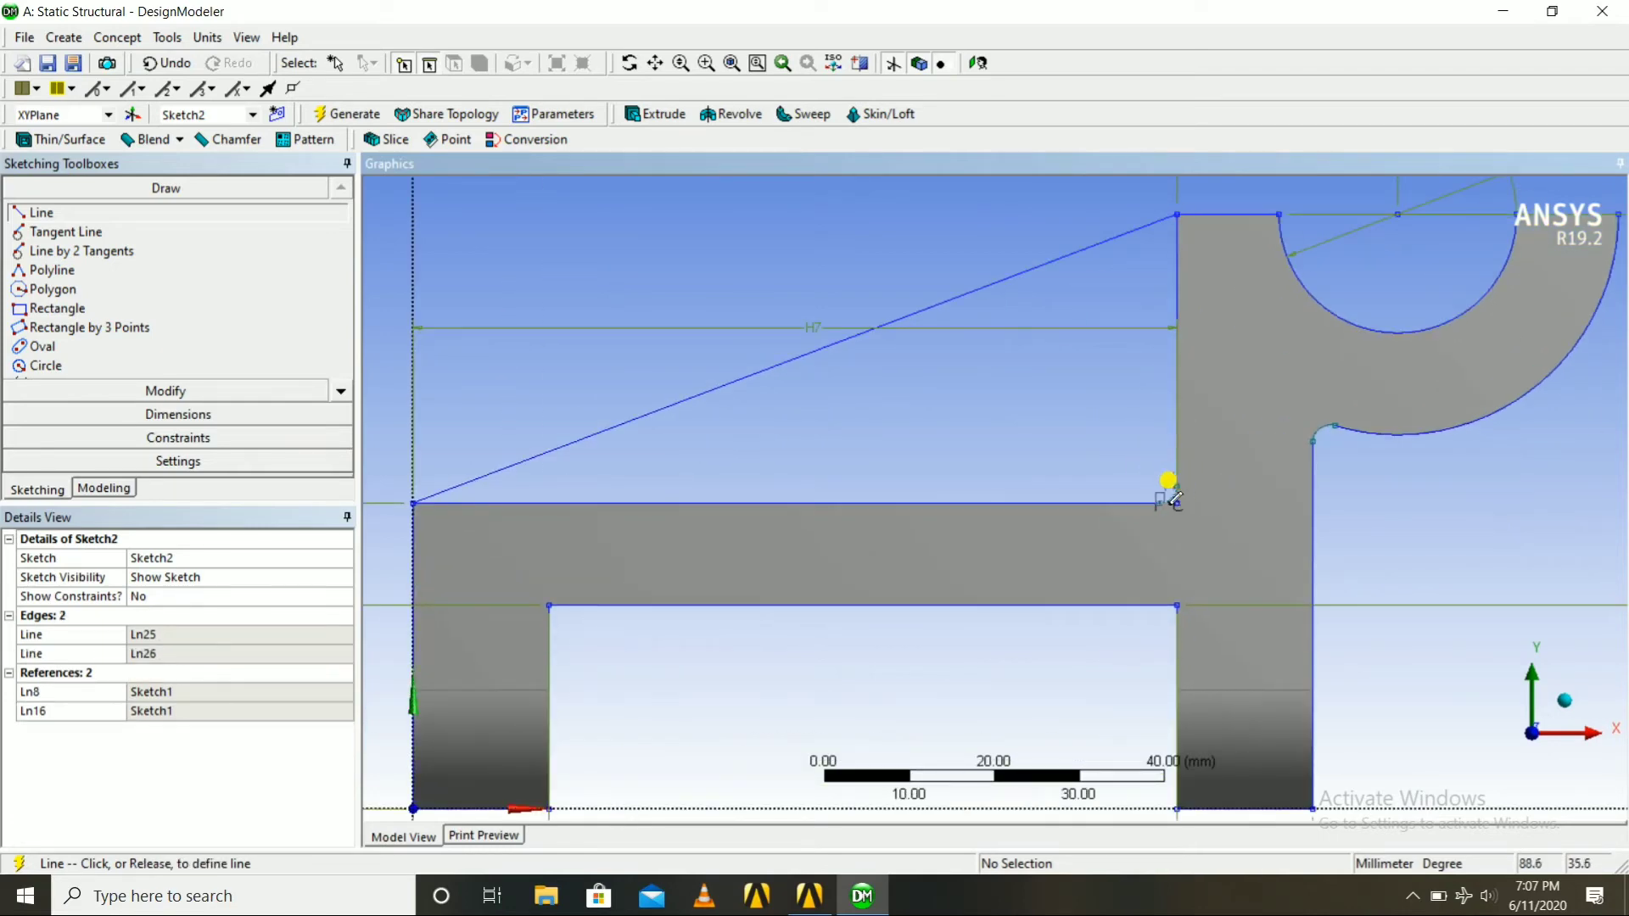
click(415, 498)
Fillet the triangle's corner between the riser and the ledge with a 2 mm radius.
scroll(593, 458, up, 1)
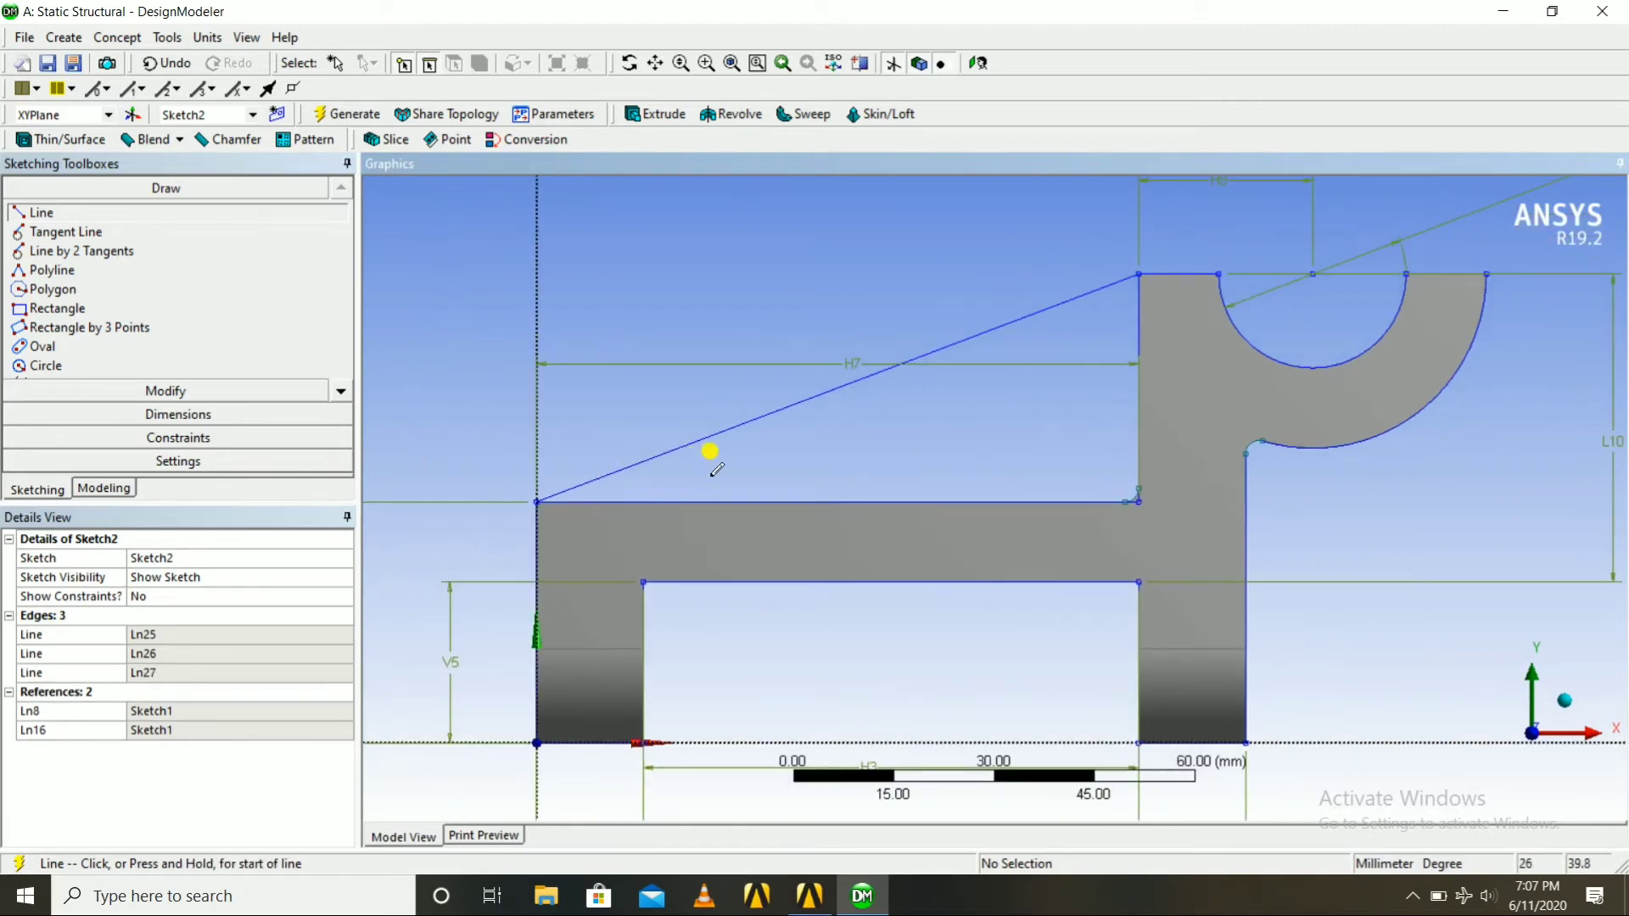
scroll(710, 458, up, 1)
click(160, 391)
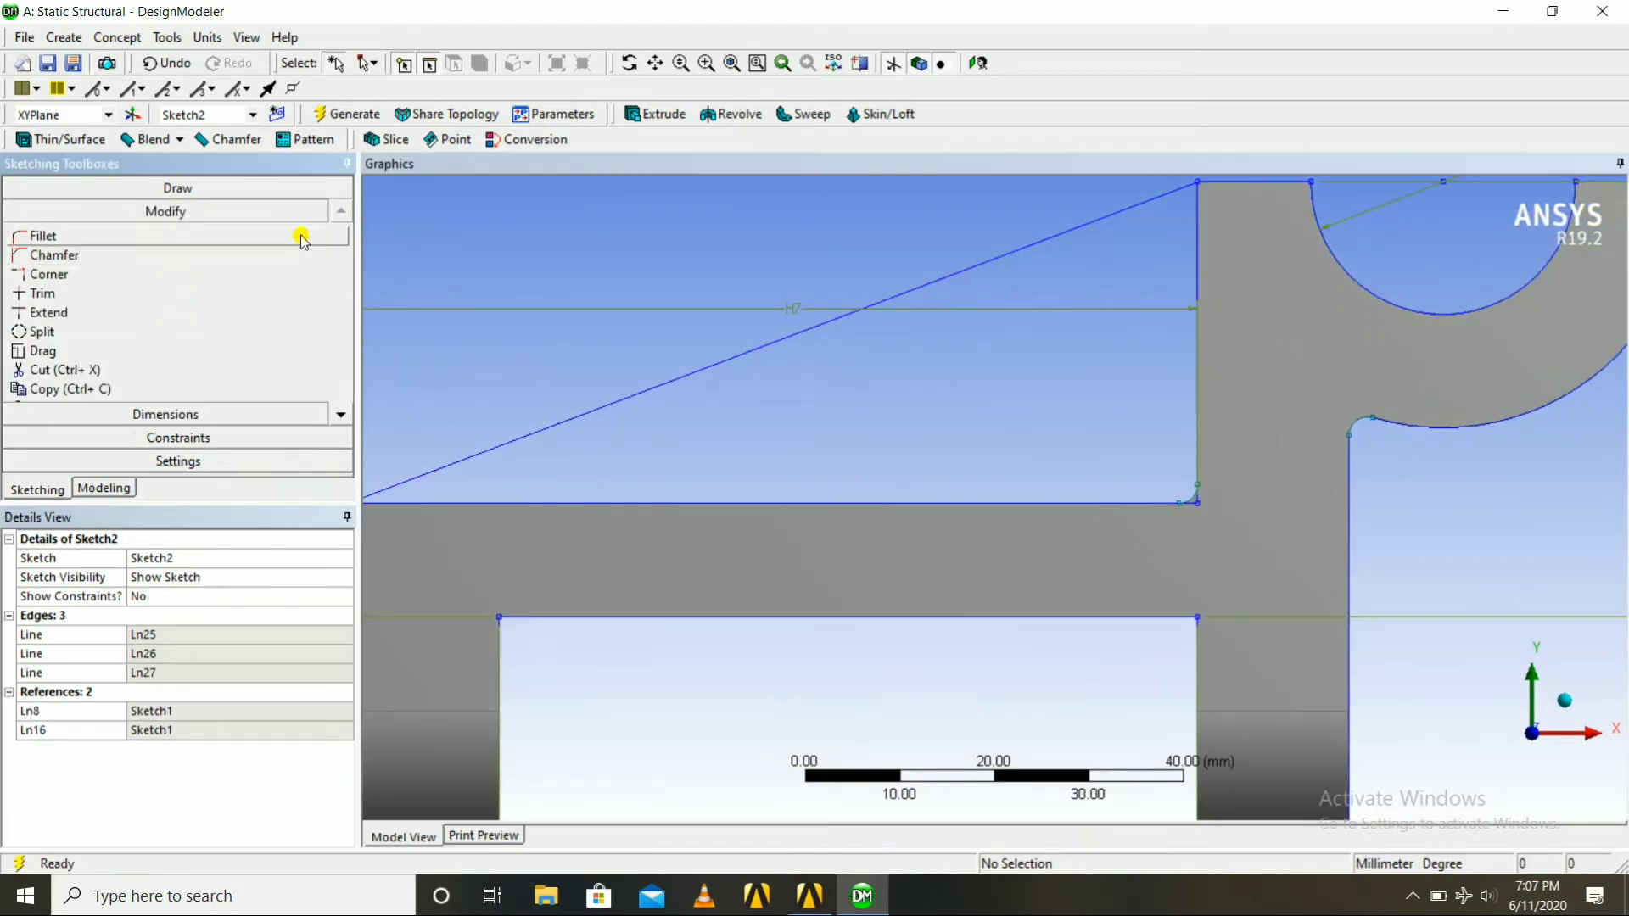
click(99, 240)
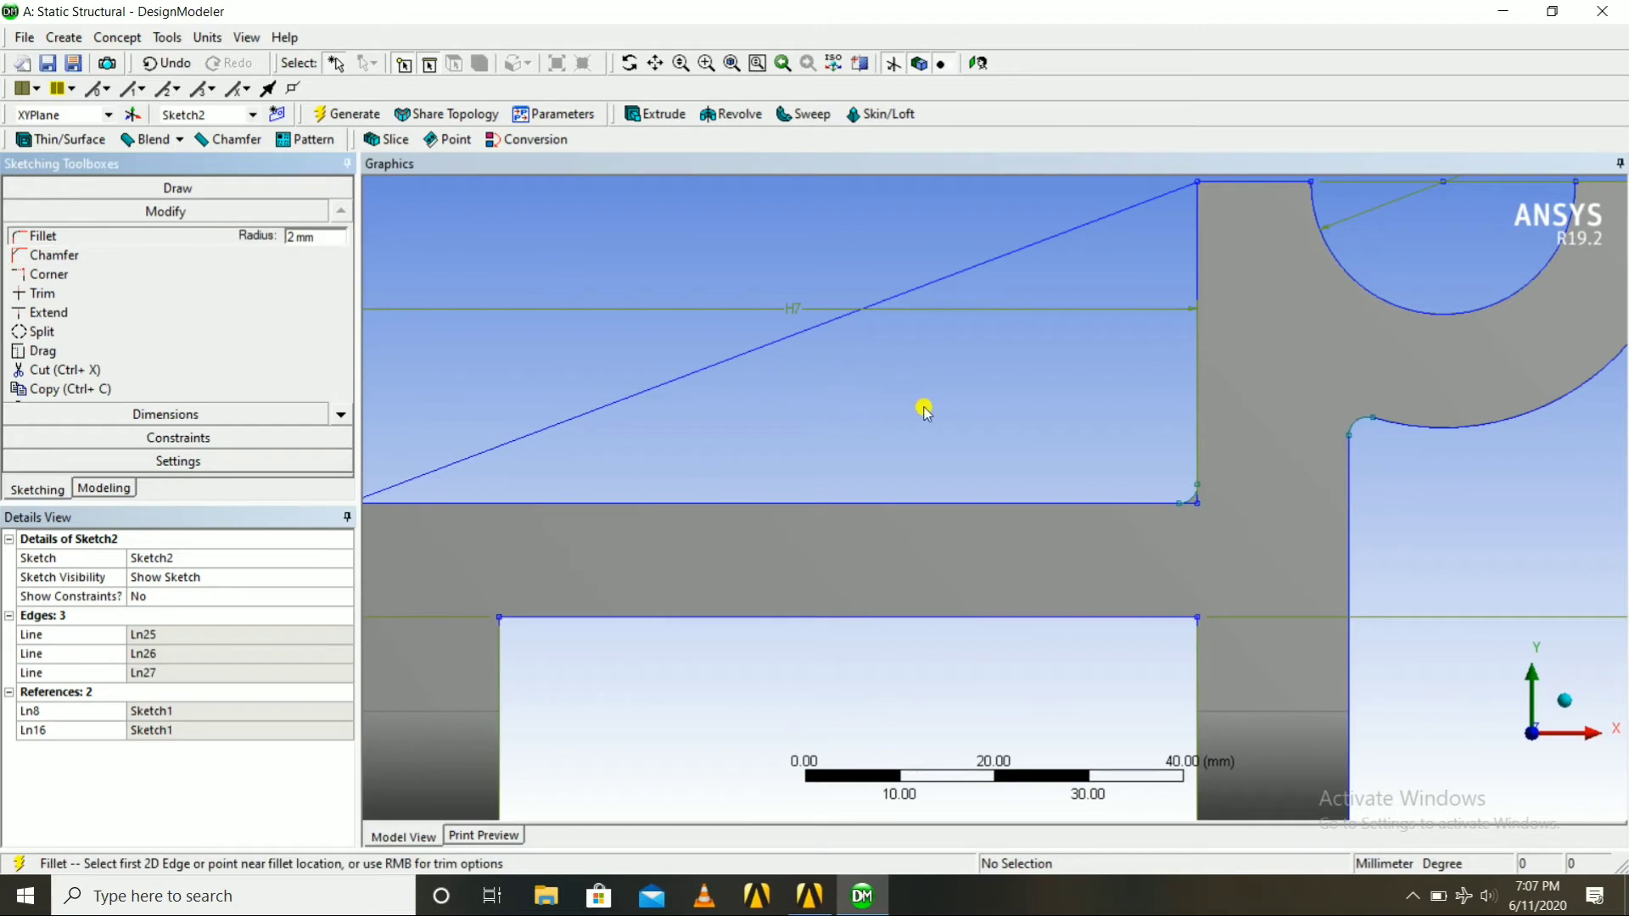
click(1198, 420)
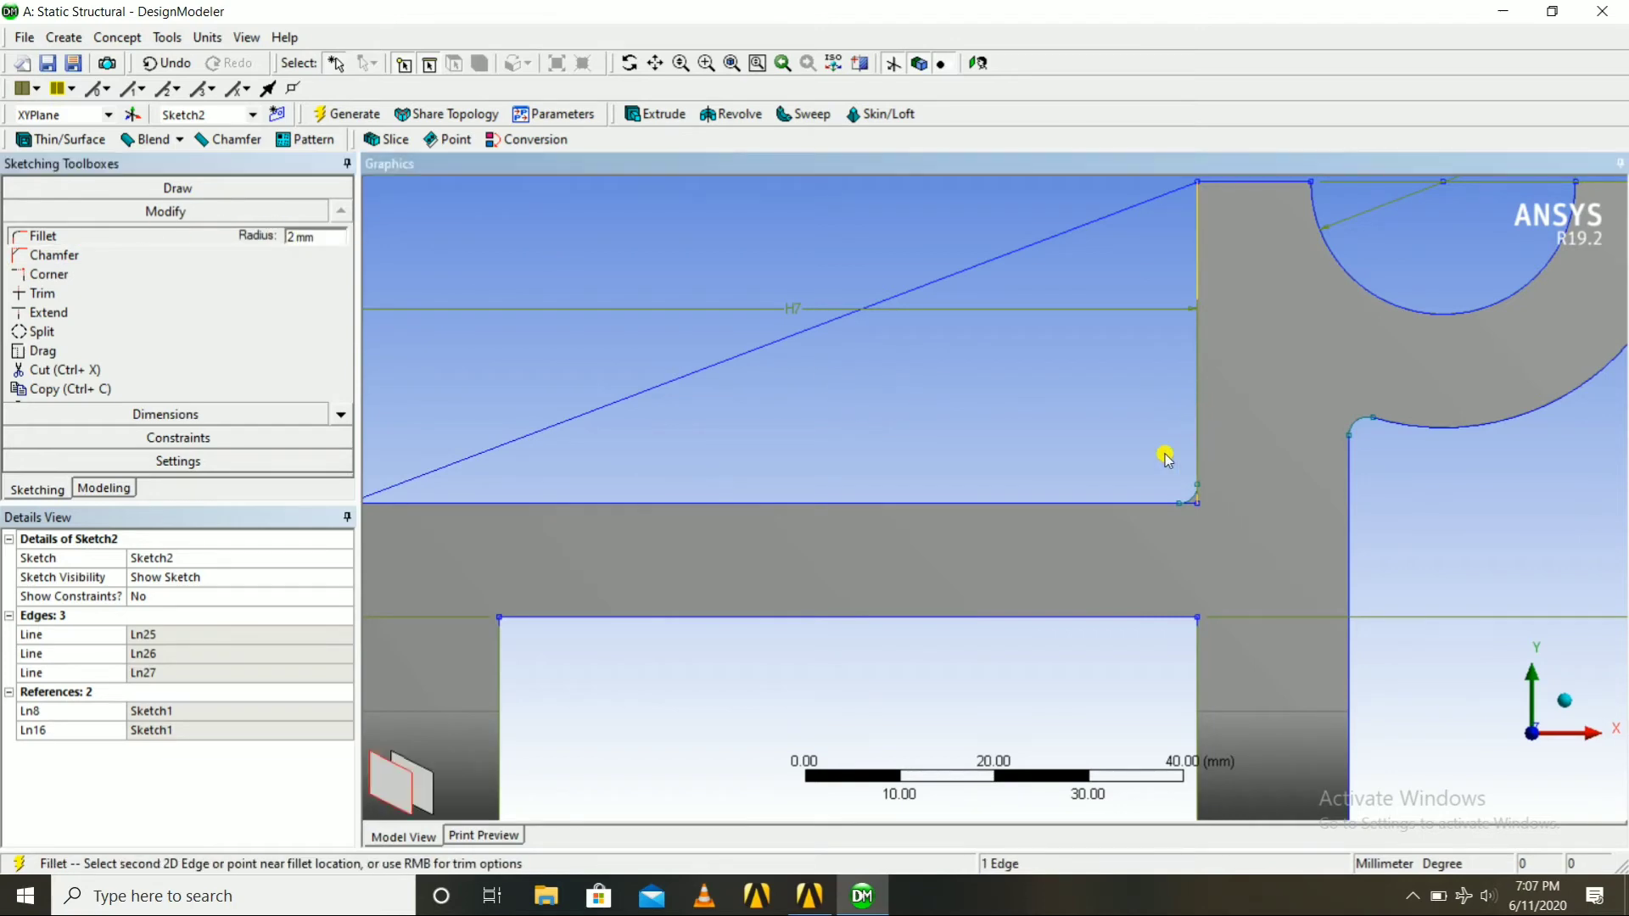
click(1135, 502)
Start an extrusion of the triangular rib sketch with Add Material and set its depth to 6 mm.
scroll(898, 486, down, 4)
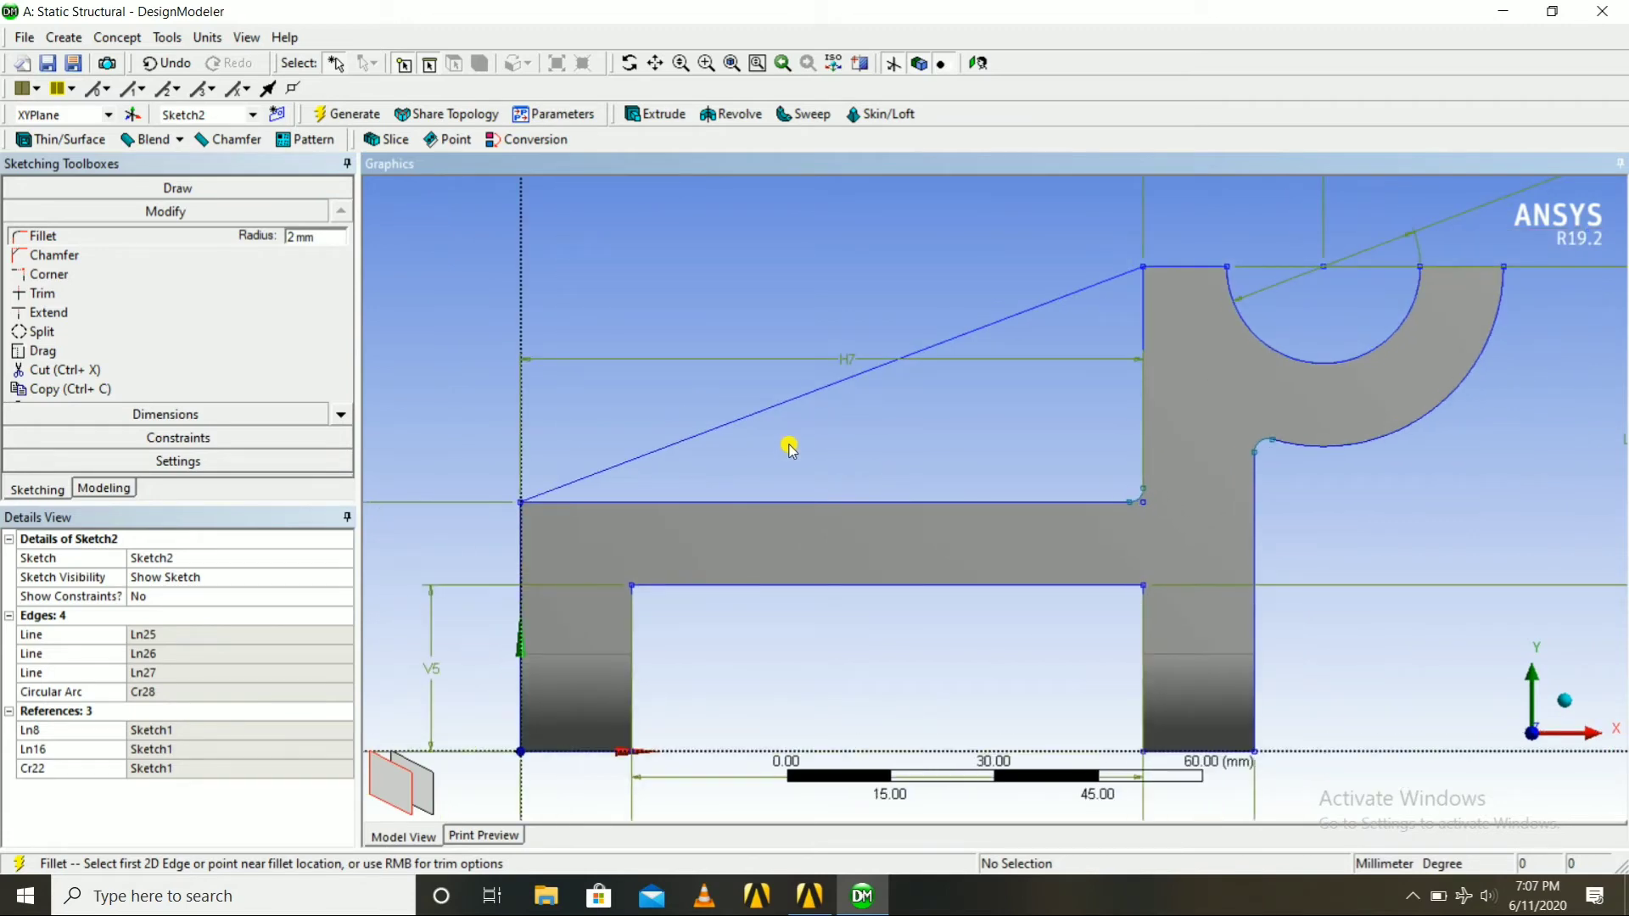
mouse_move(879, 429)
middle_down()
mouse_move(891, 475)
mouse_move(919, 458)
middle_up()
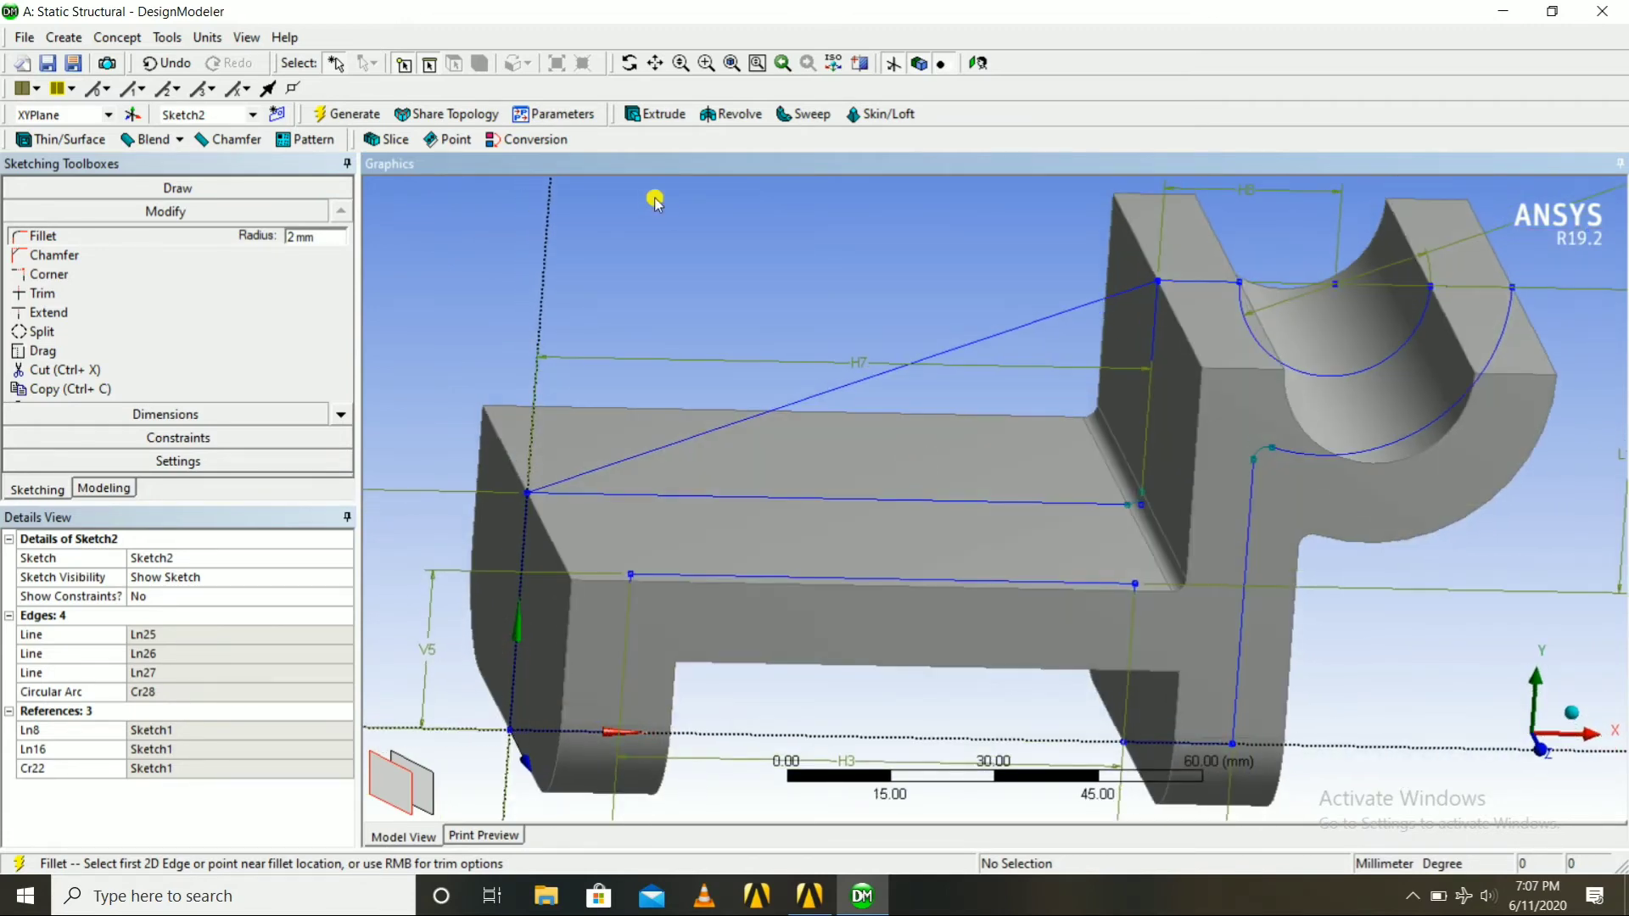
click(659, 117)
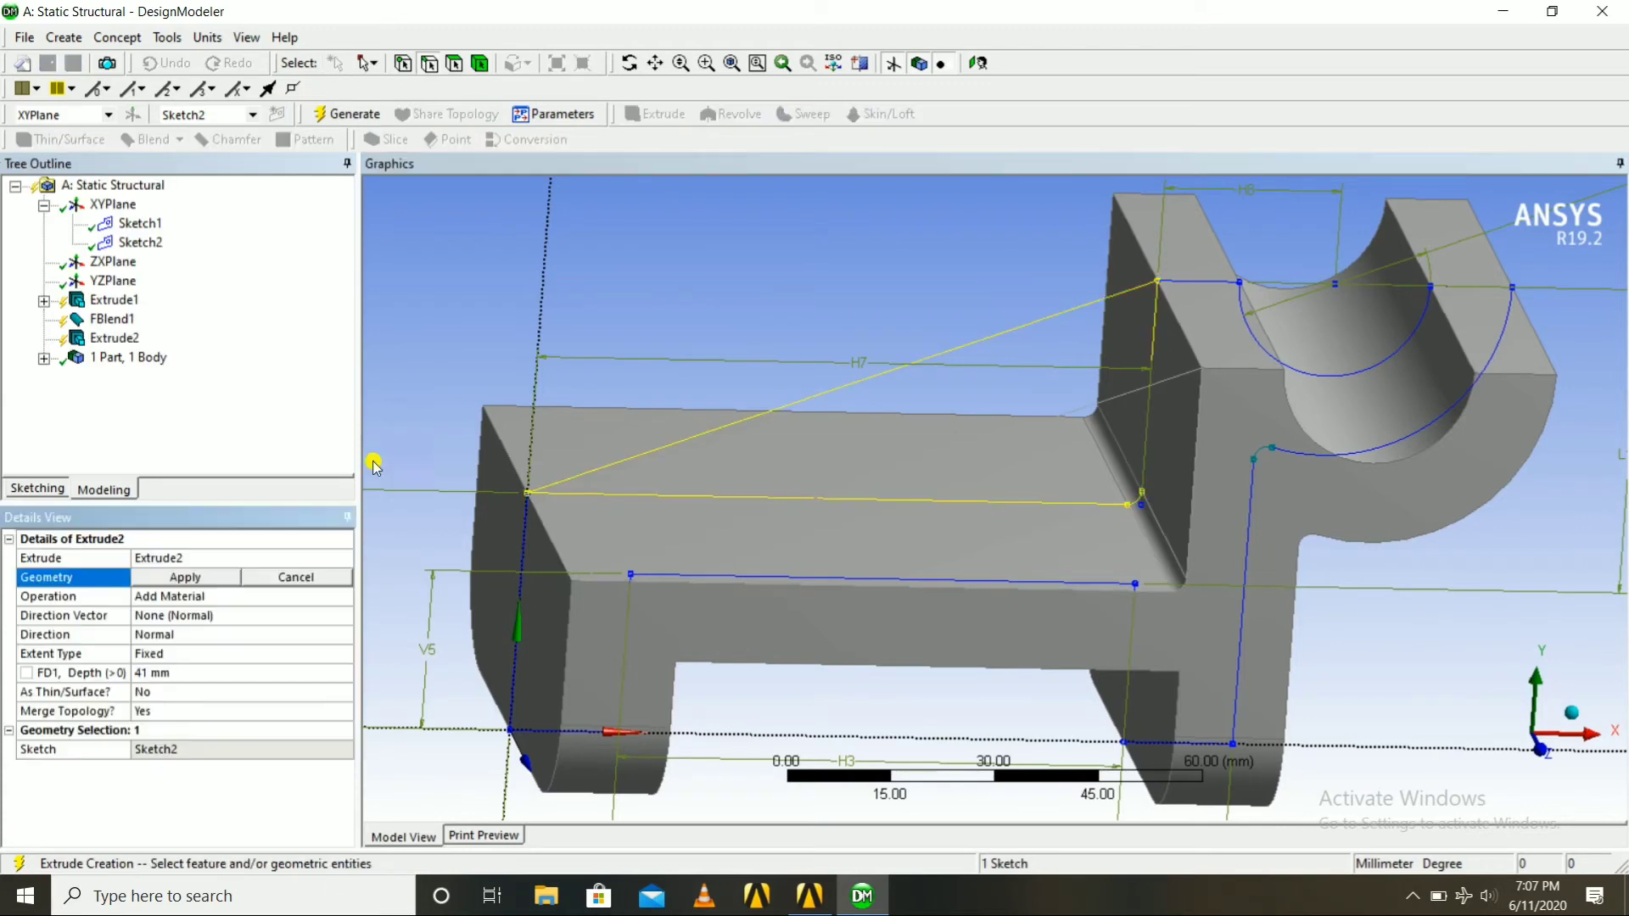
click(172, 673)
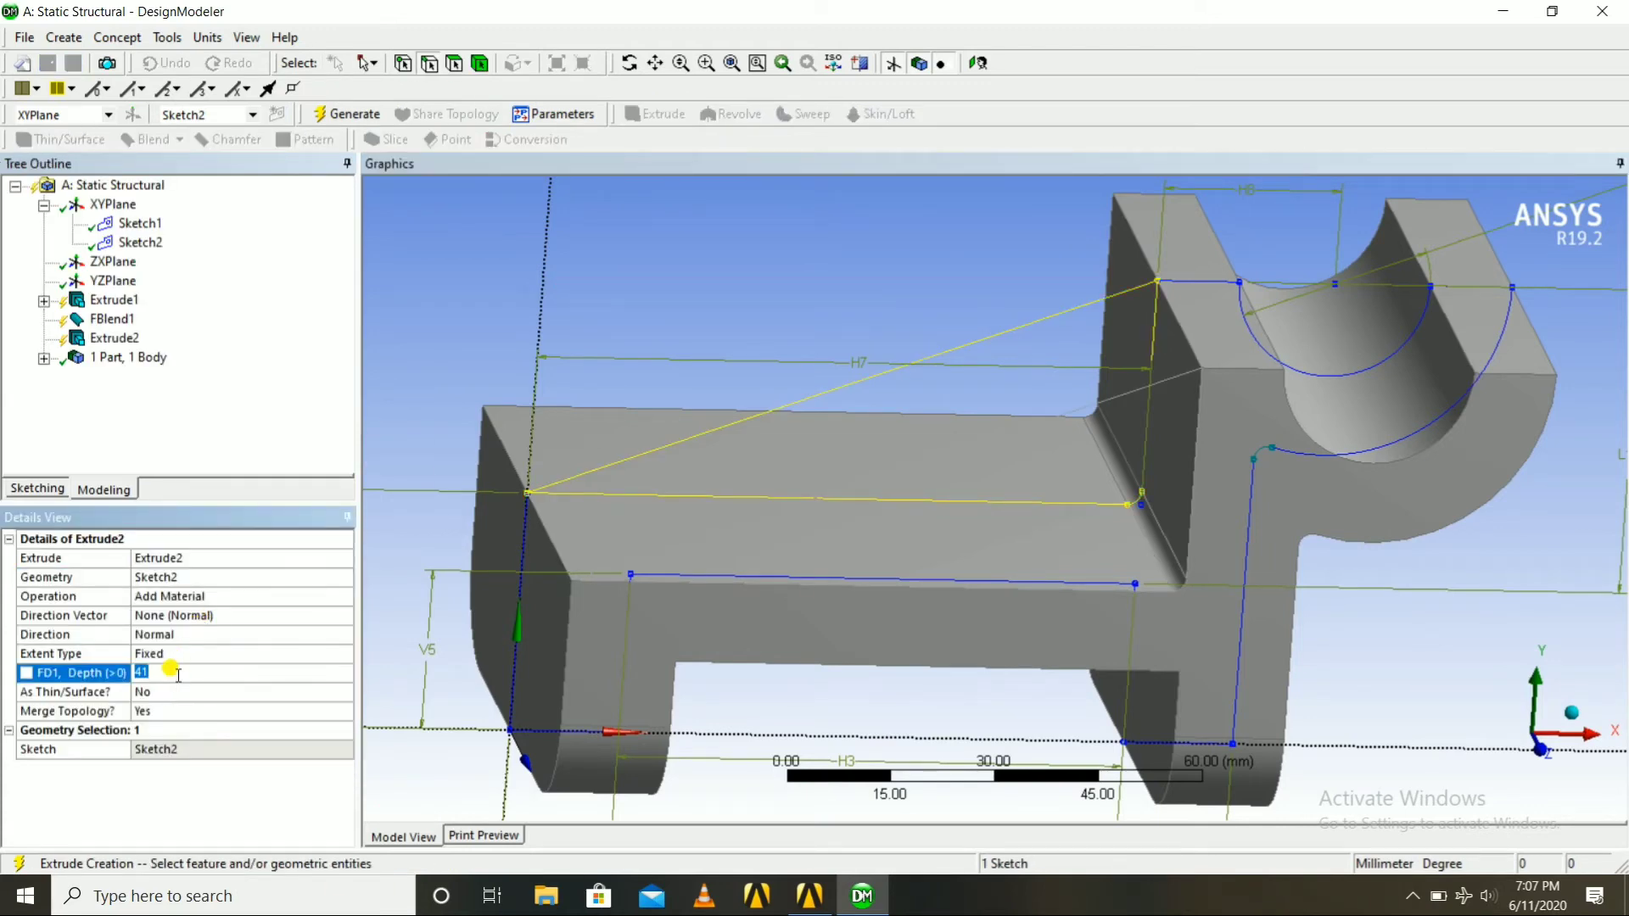
text(6)
key(Return)
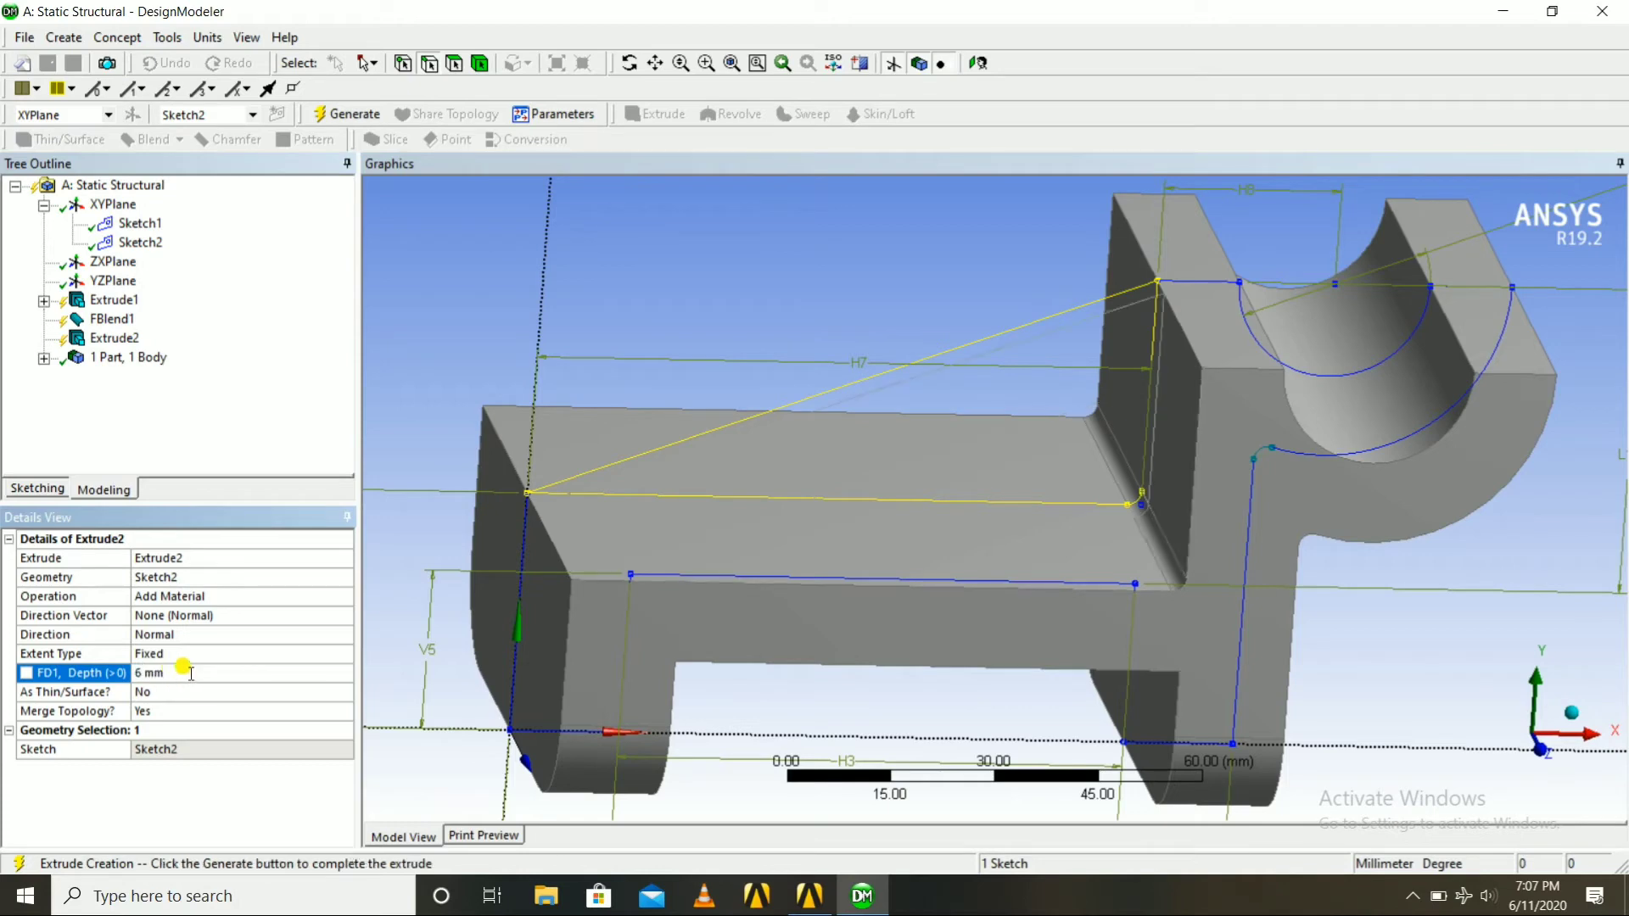
Set the rib extrusion's direction to Both - Symmetric and generate it.
click(160, 635)
click(344, 635)
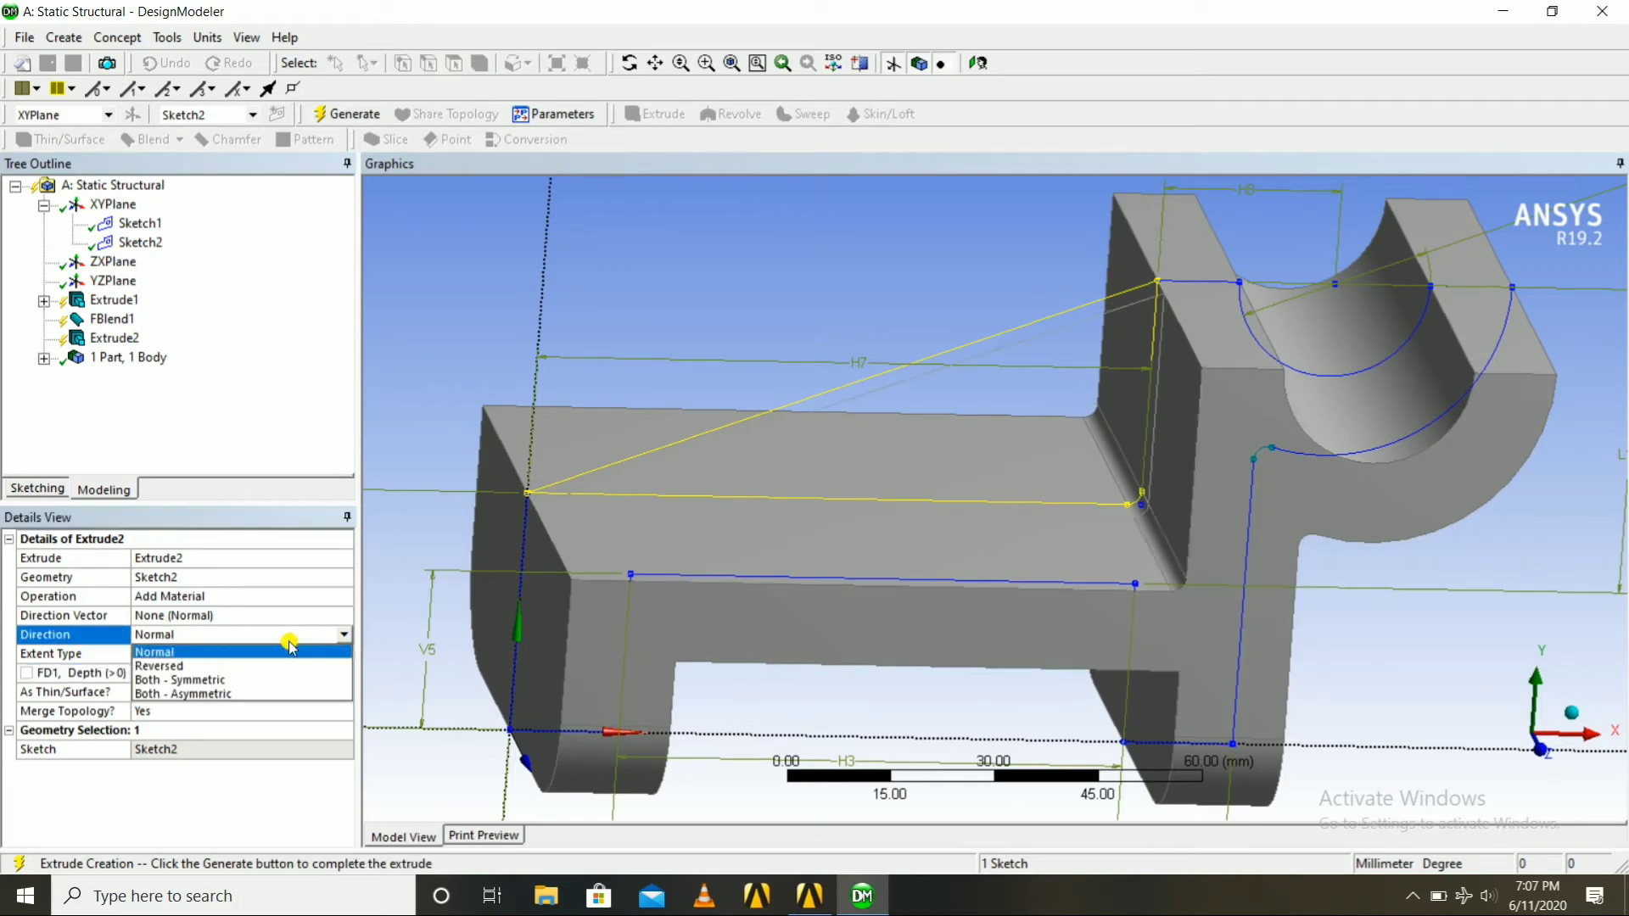
click(194, 678)
middle_drag(659, 420, 666, 273)
click(345, 114)
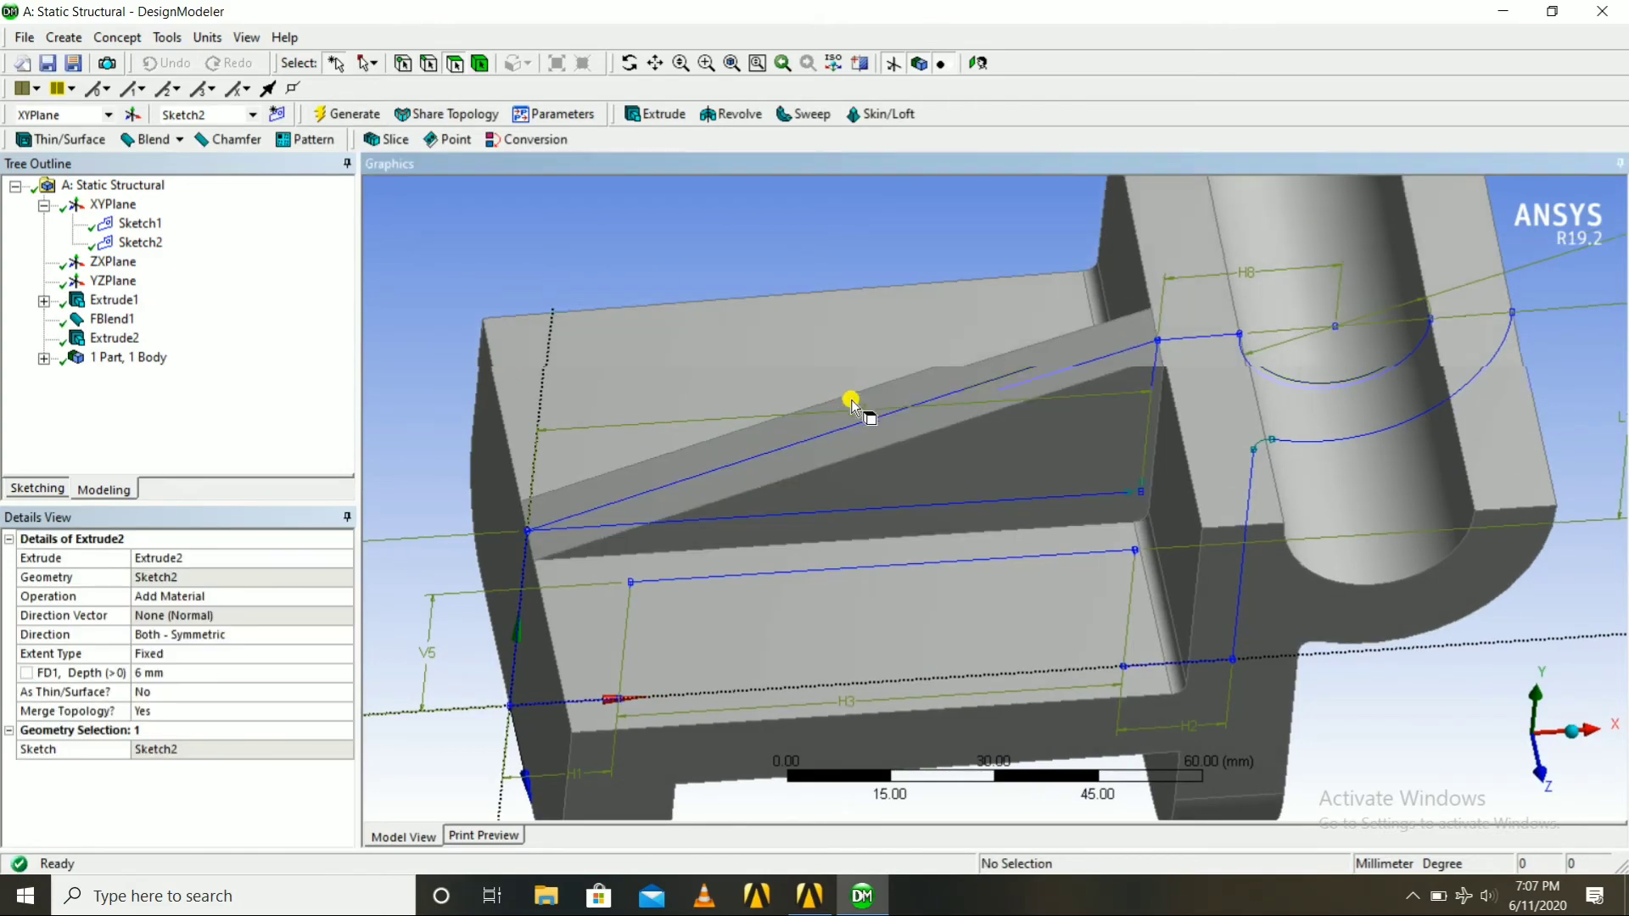
middle_drag(854, 407, 982, 368)
scroll(982, 369, up, 1)
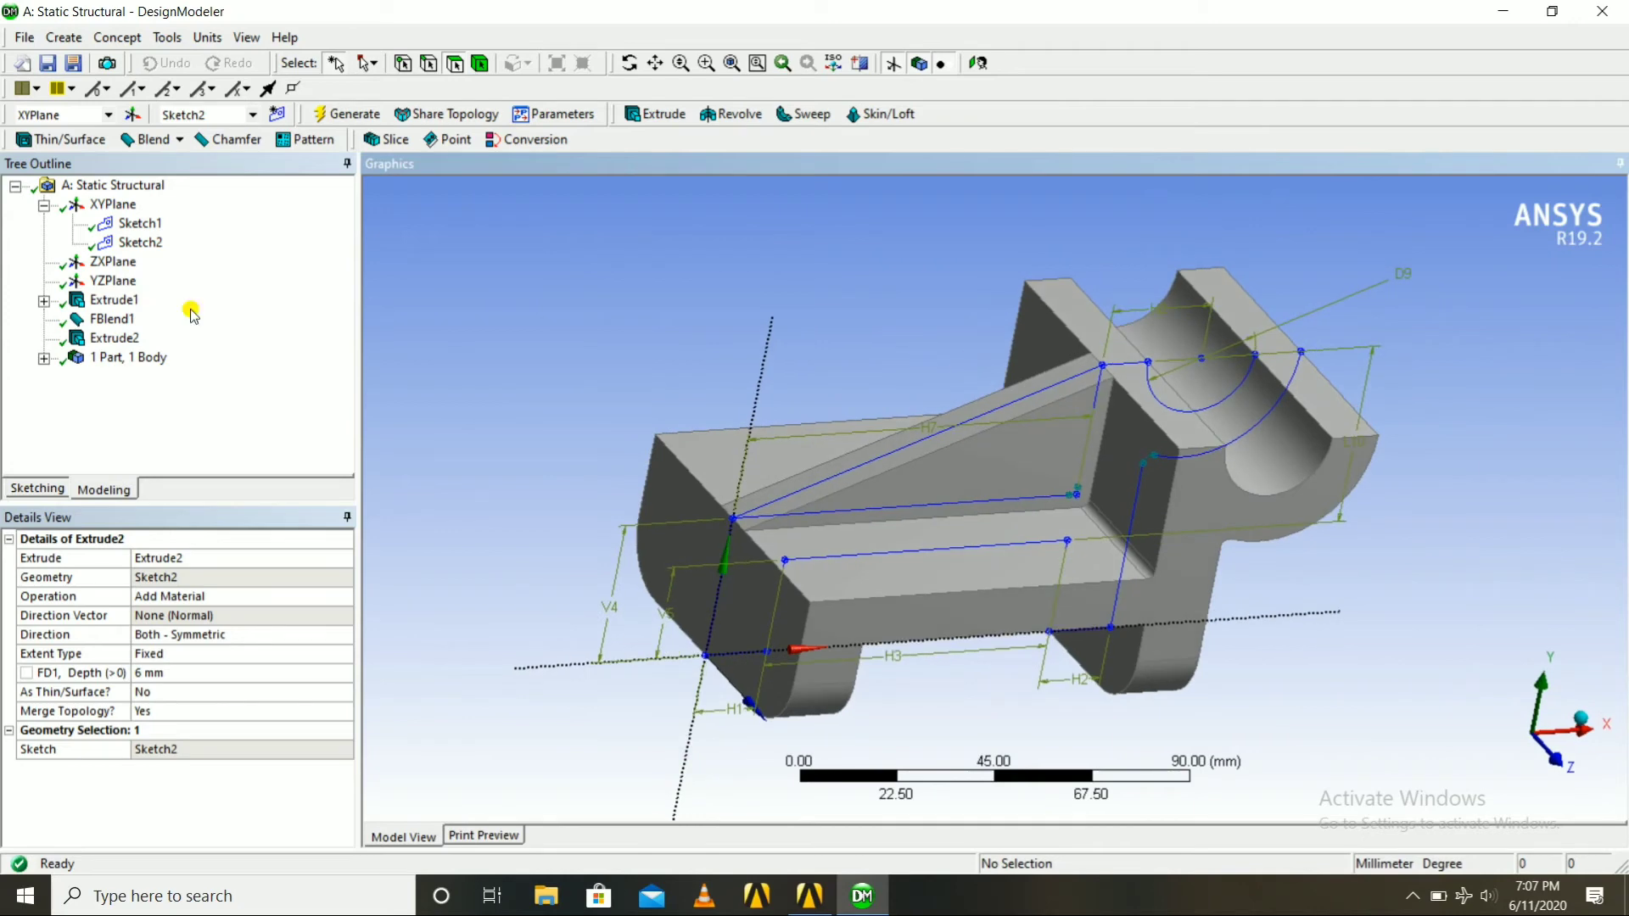
click(96, 270)
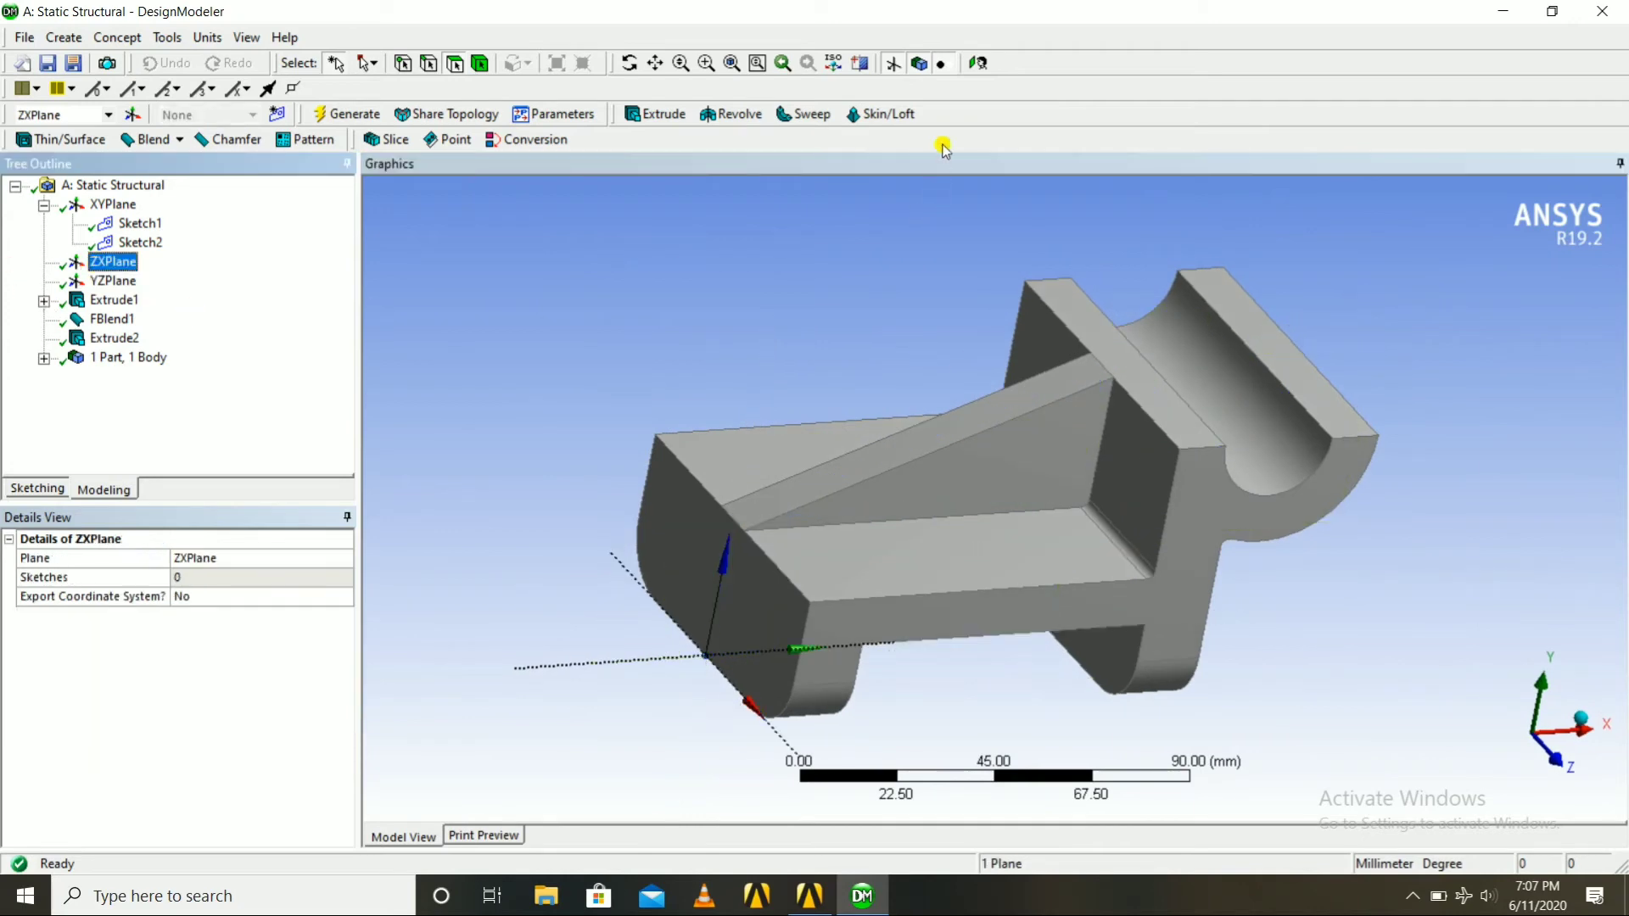
click(977, 64)
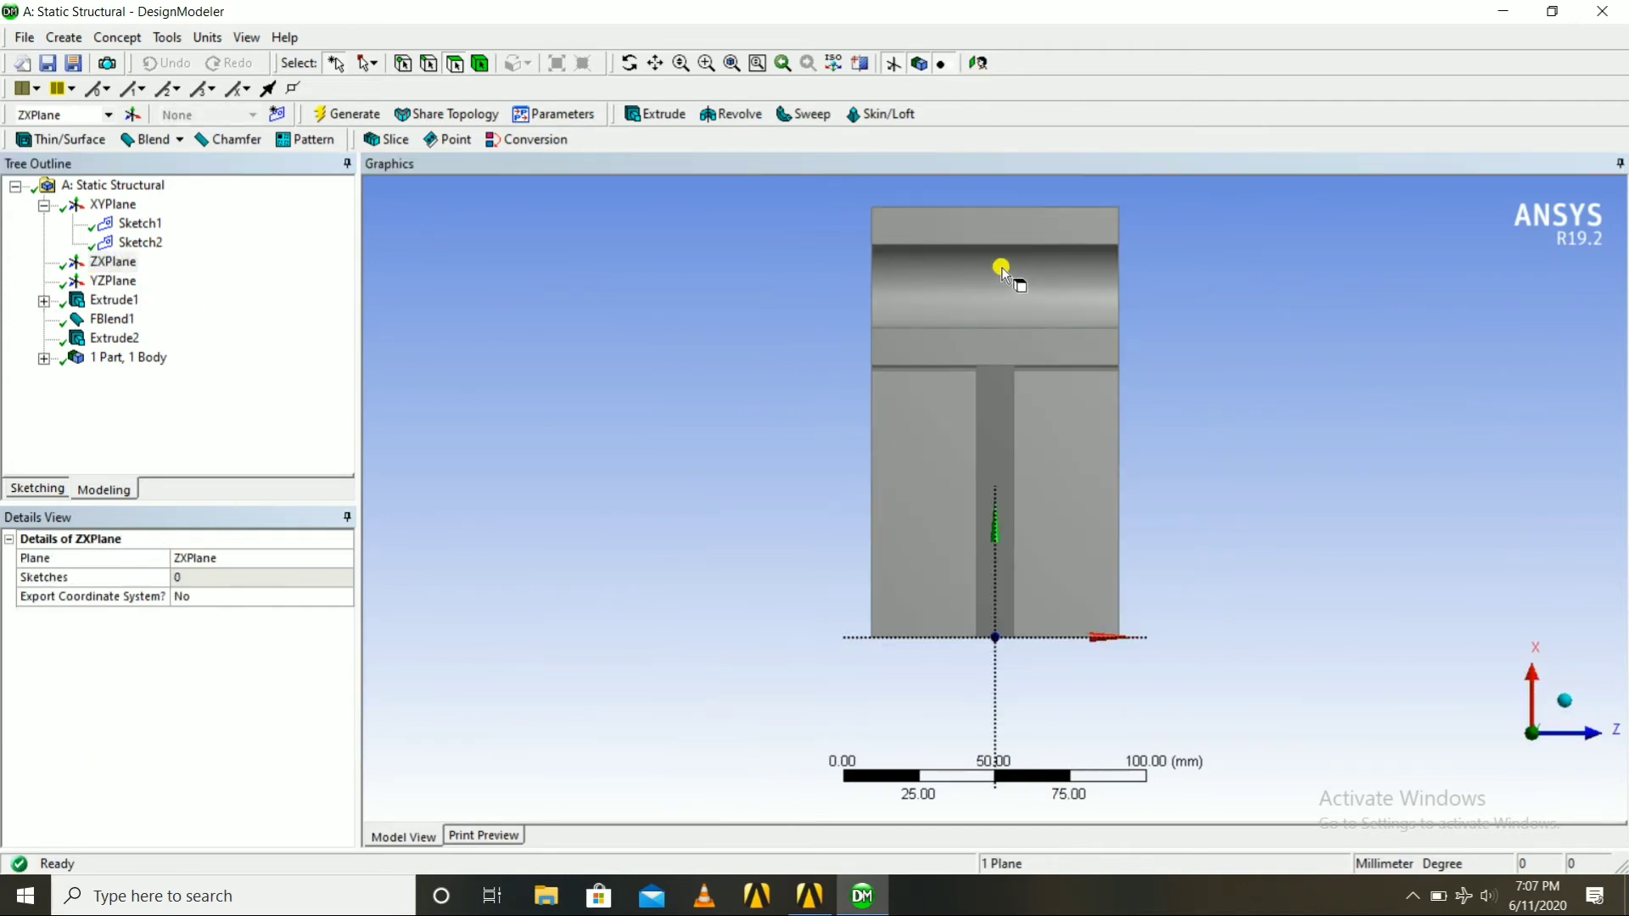
middle_drag(1003, 269, 836, 267)
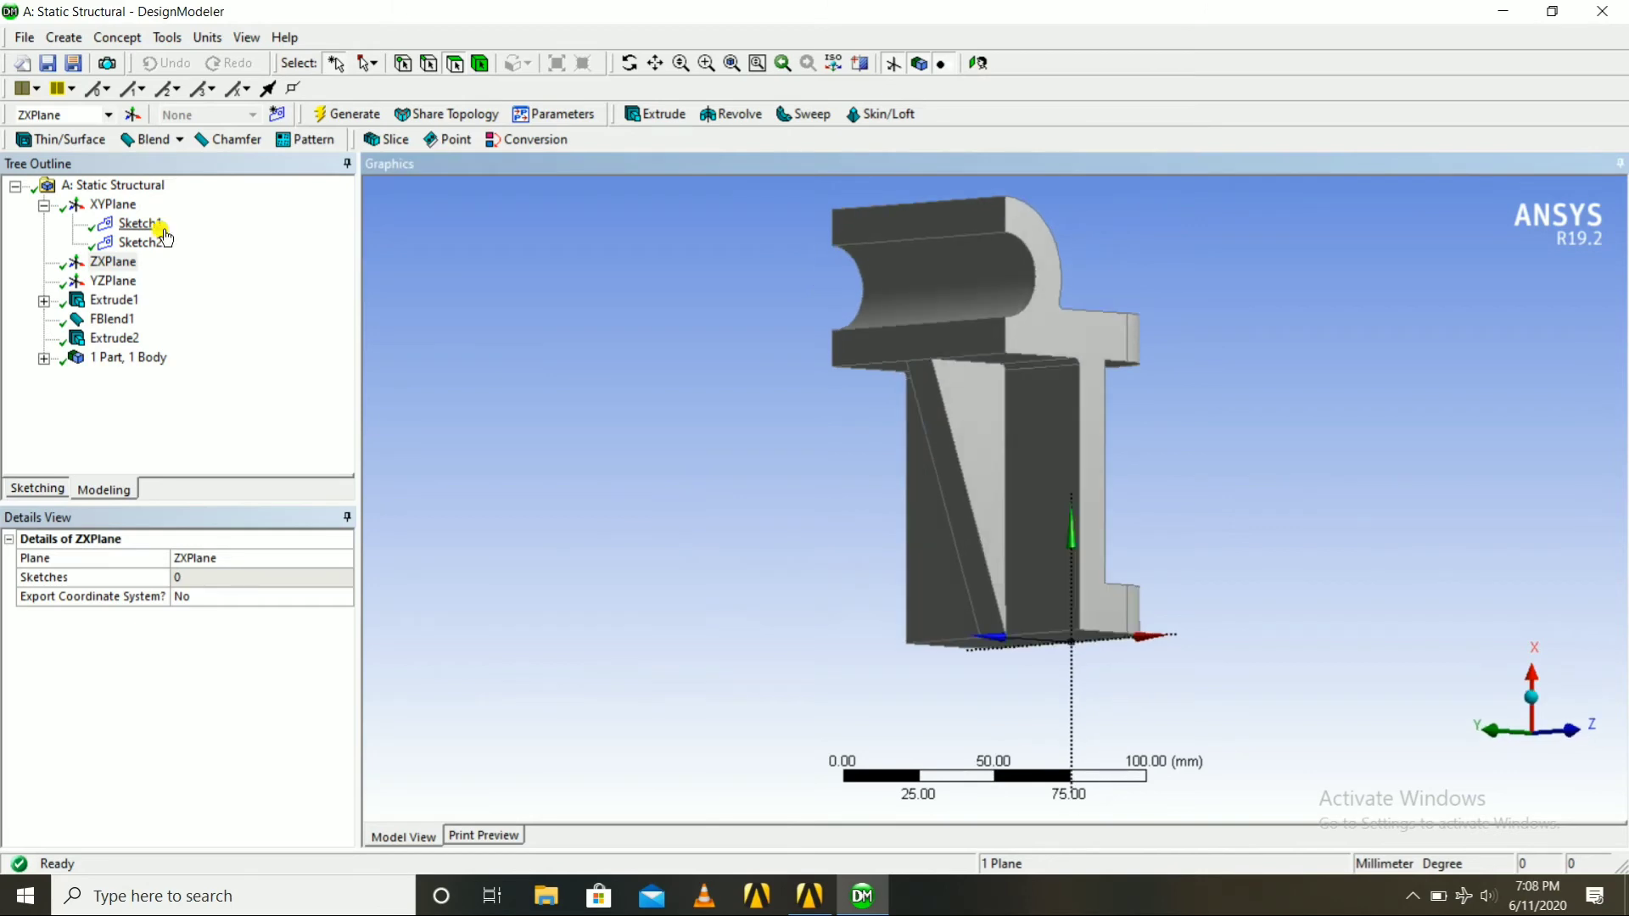
Sketch two circles about 9 mm in diameter on the YZPlane, one near each rounded corner of the bracket's outline.
click(113, 278)
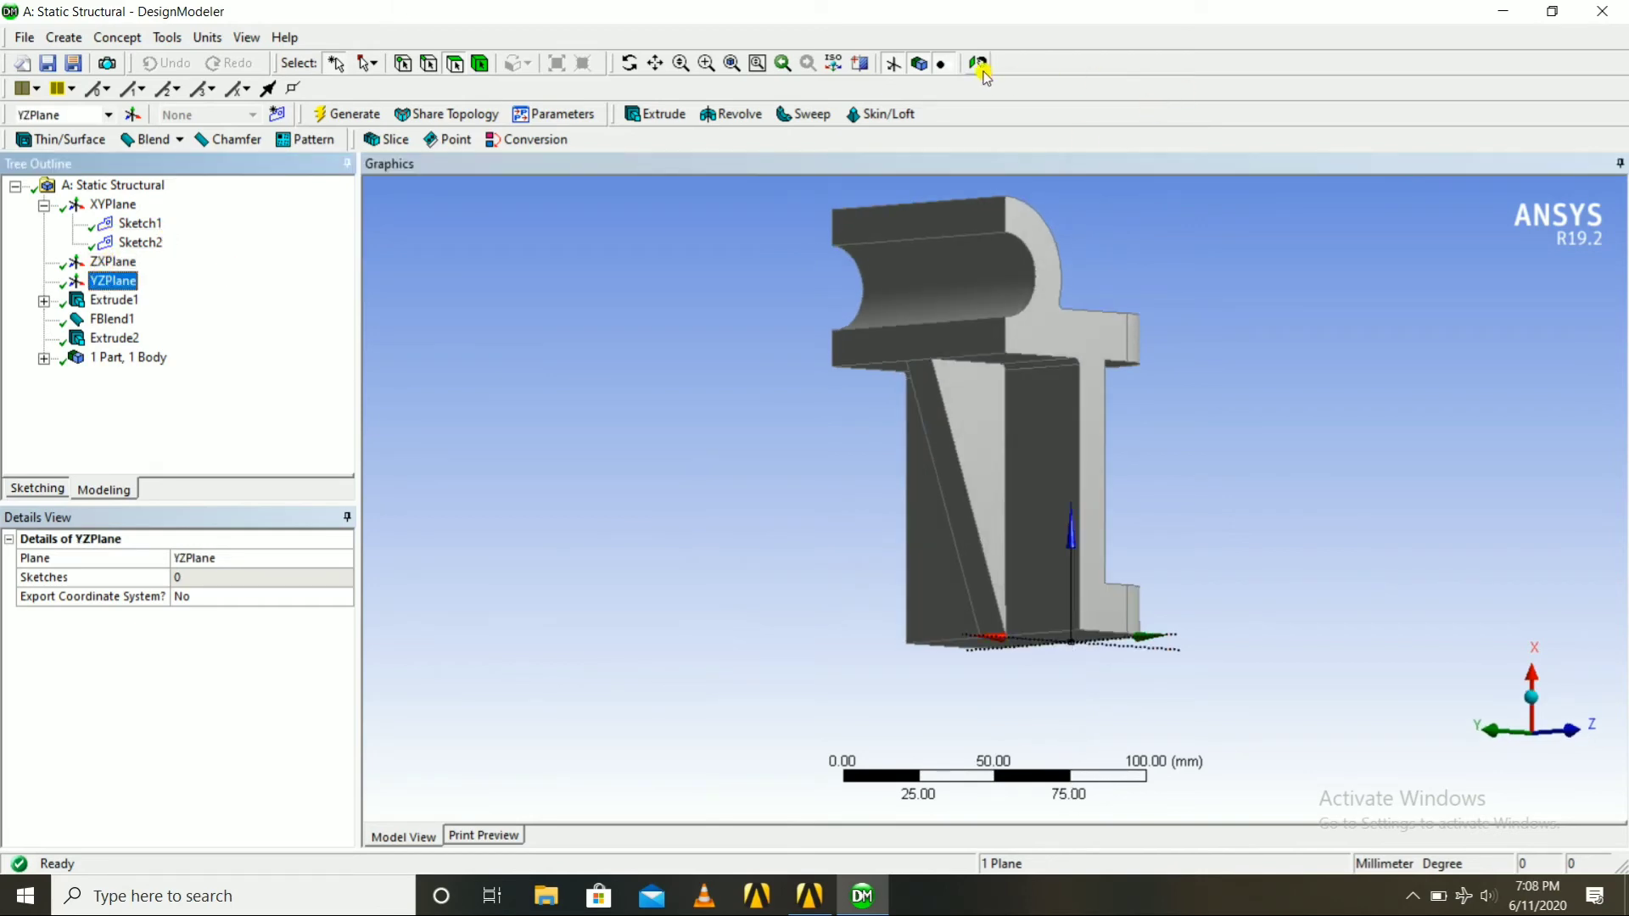
click(977, 64)
middle_drag(1021, 288, 1118, 292)
click(977, 63)
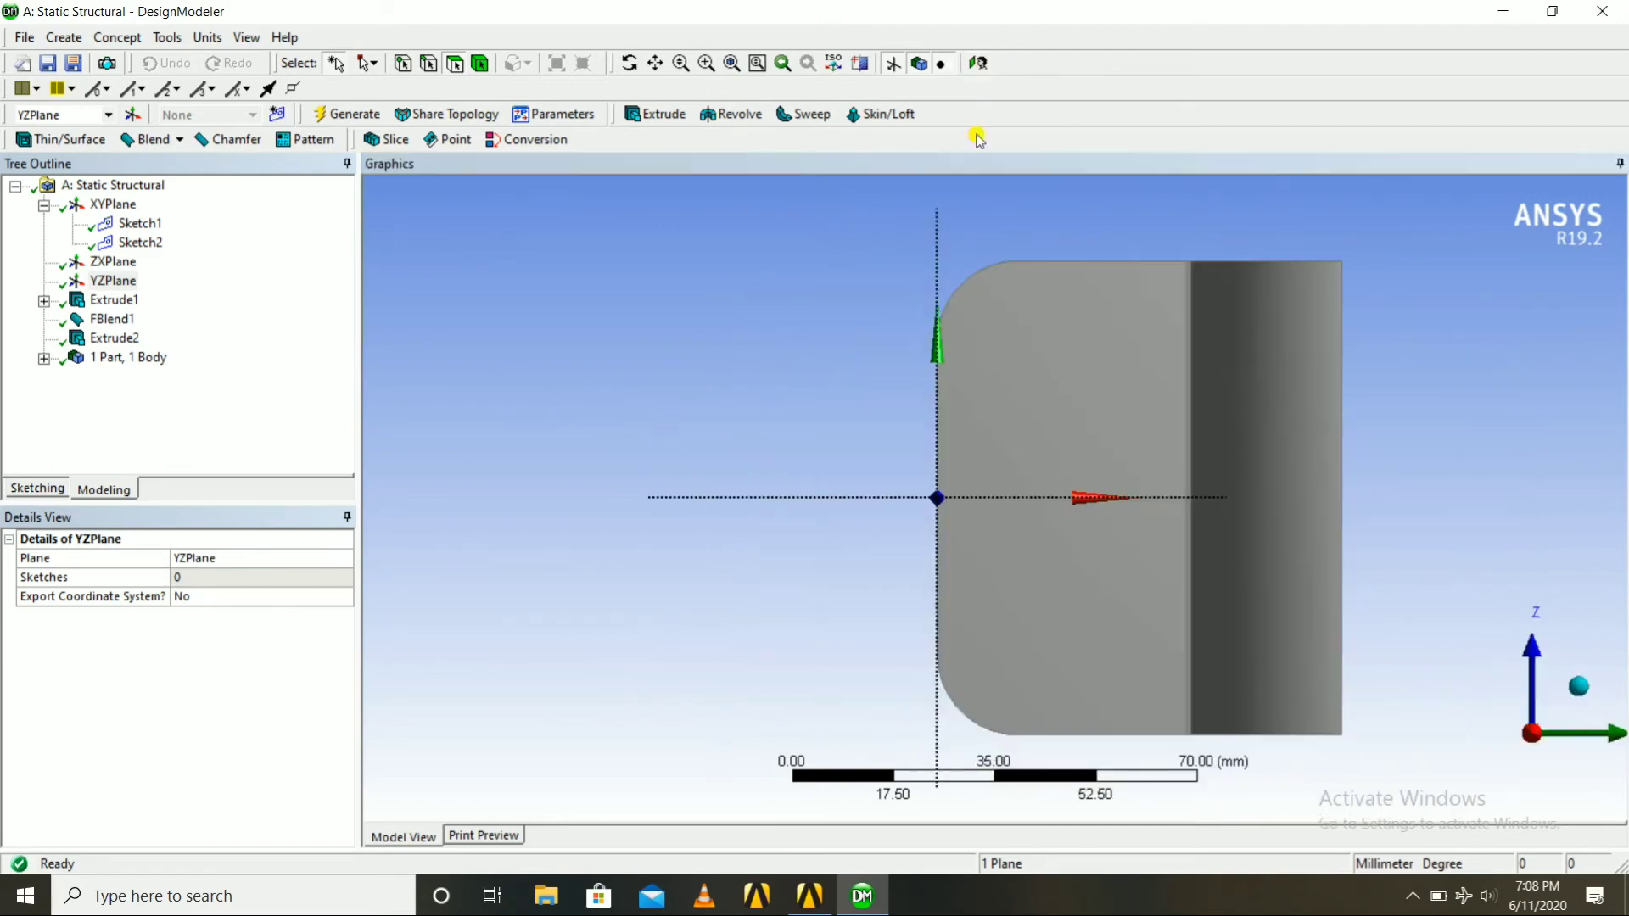
click(43, 490)
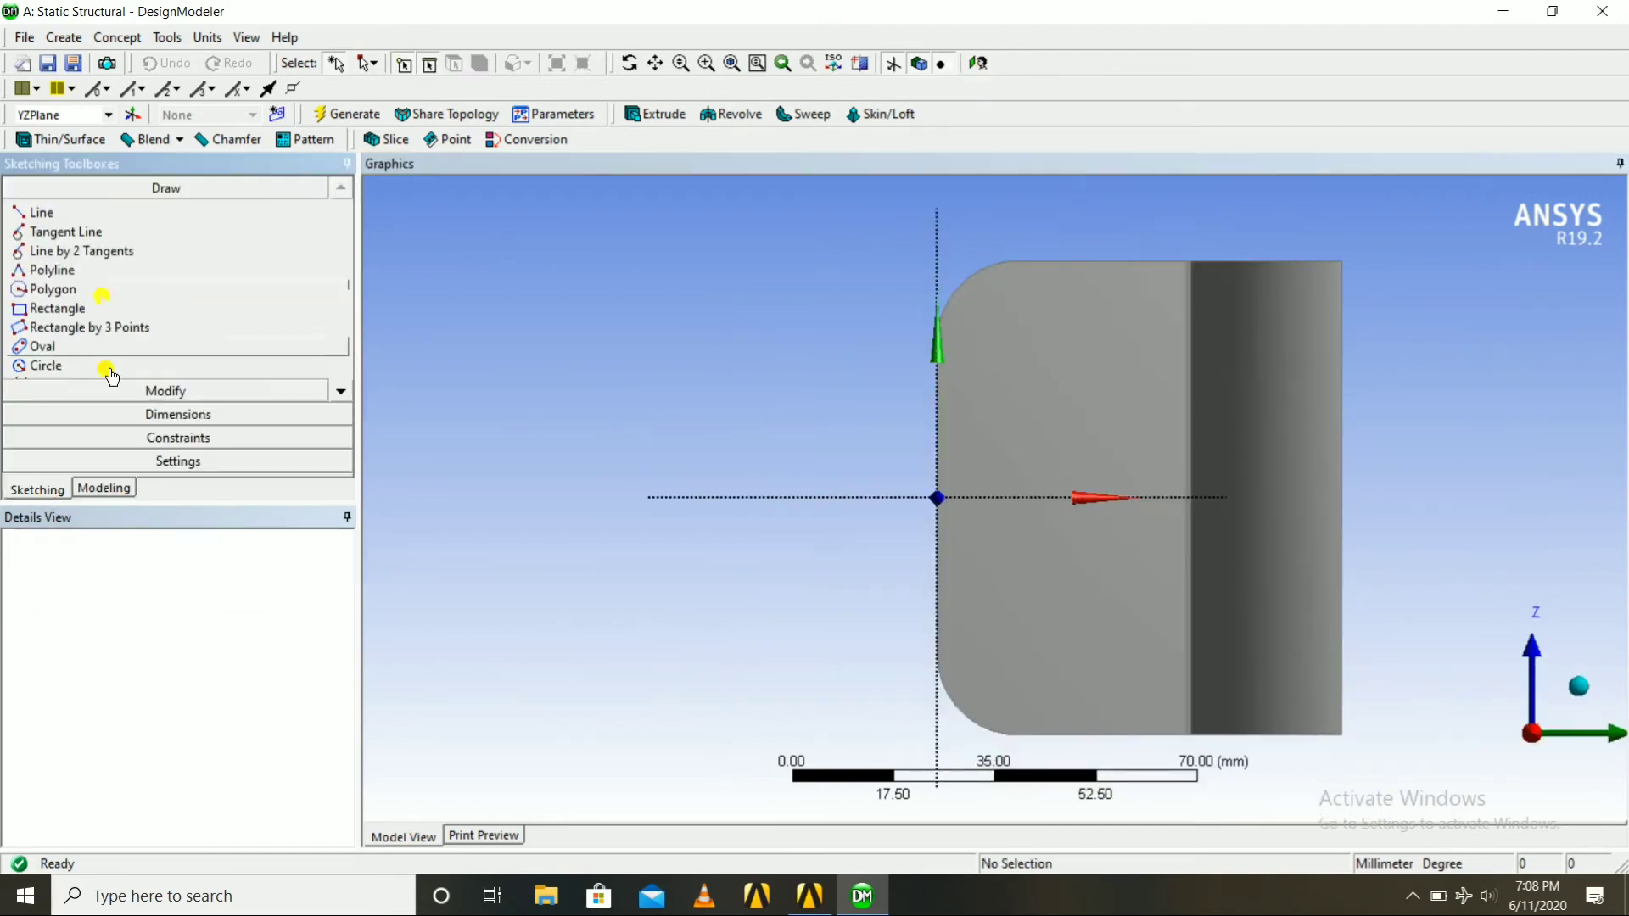
click(45, 364)
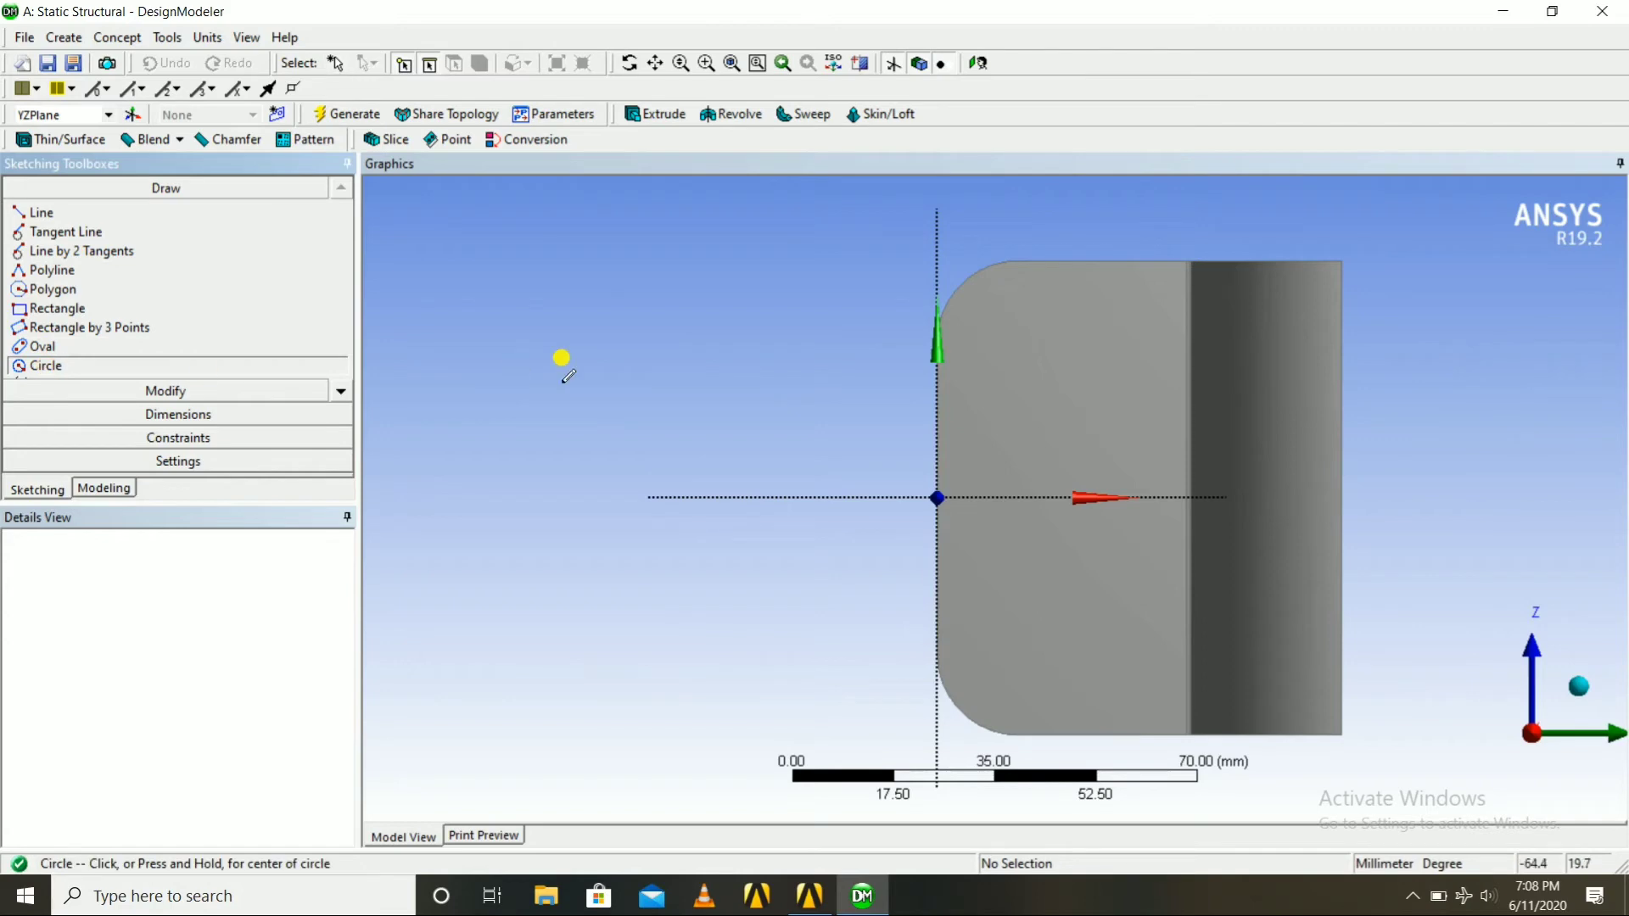
click(1000, 318)
click(1006, 336)
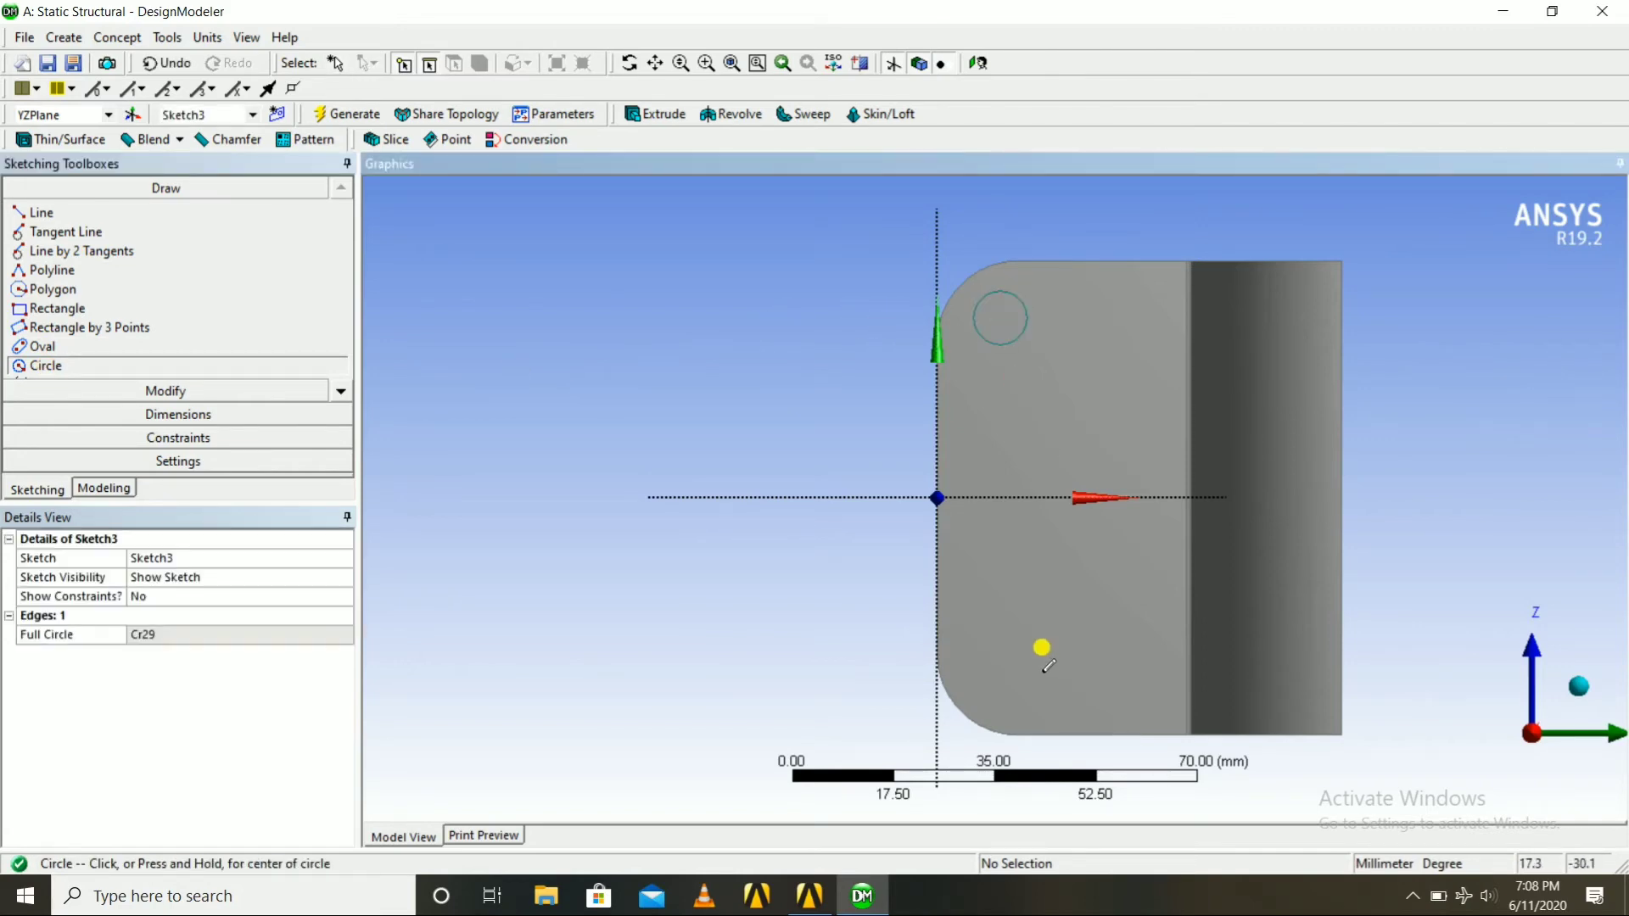
click(1015, 683)
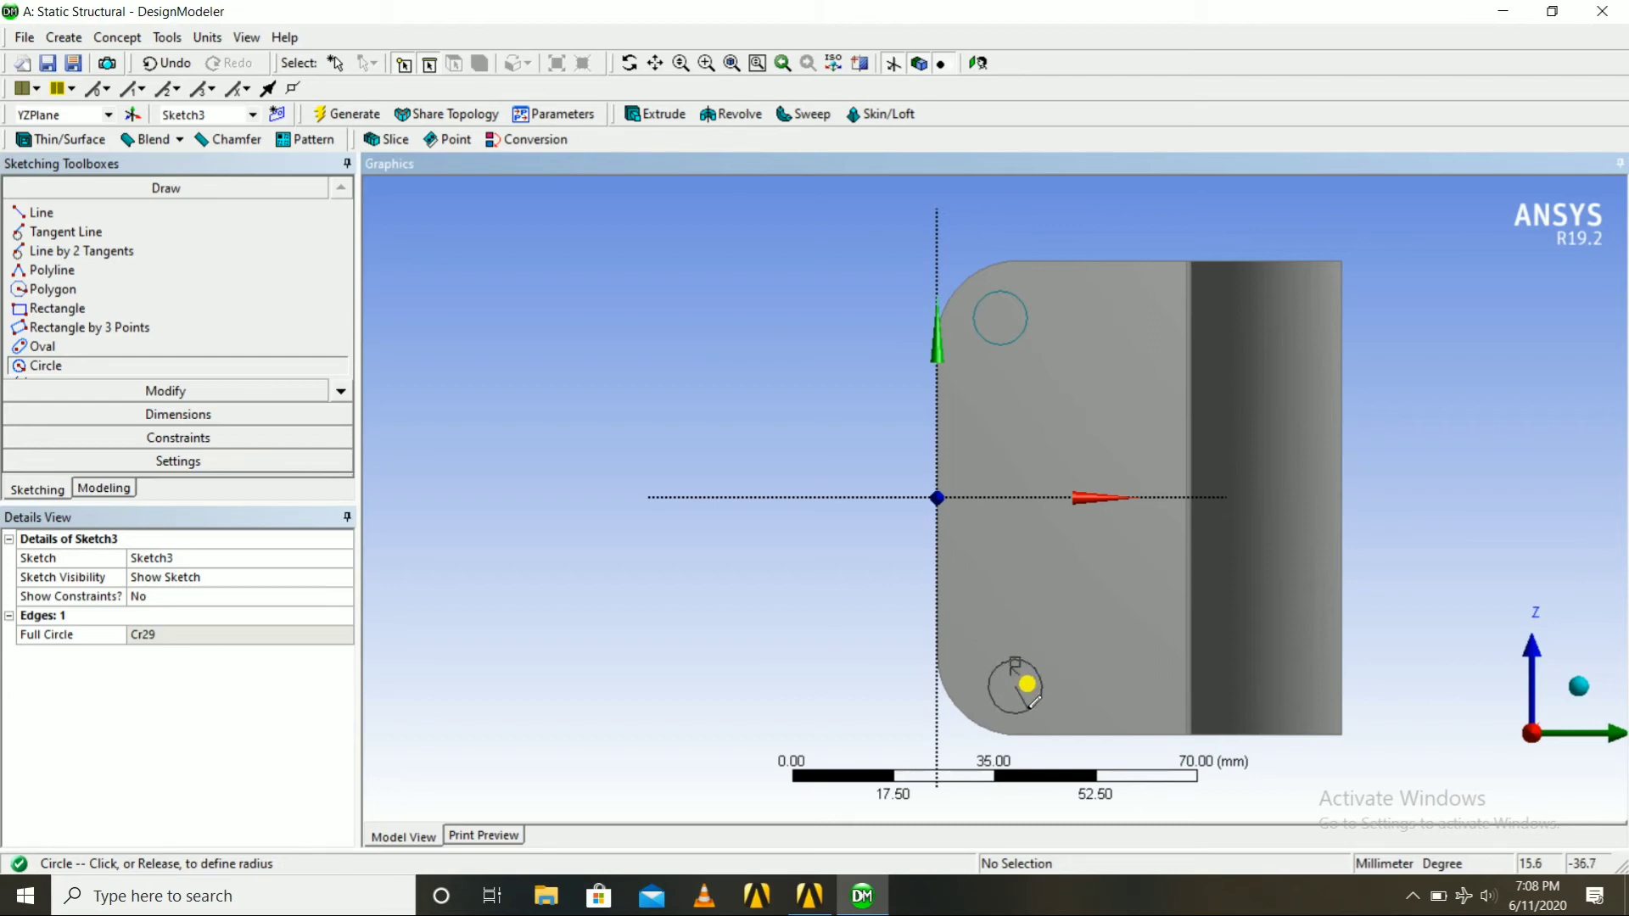
click(1033, 701)
Dimension the diameter of the upper circle on the YZPlane.
click(170, 416)
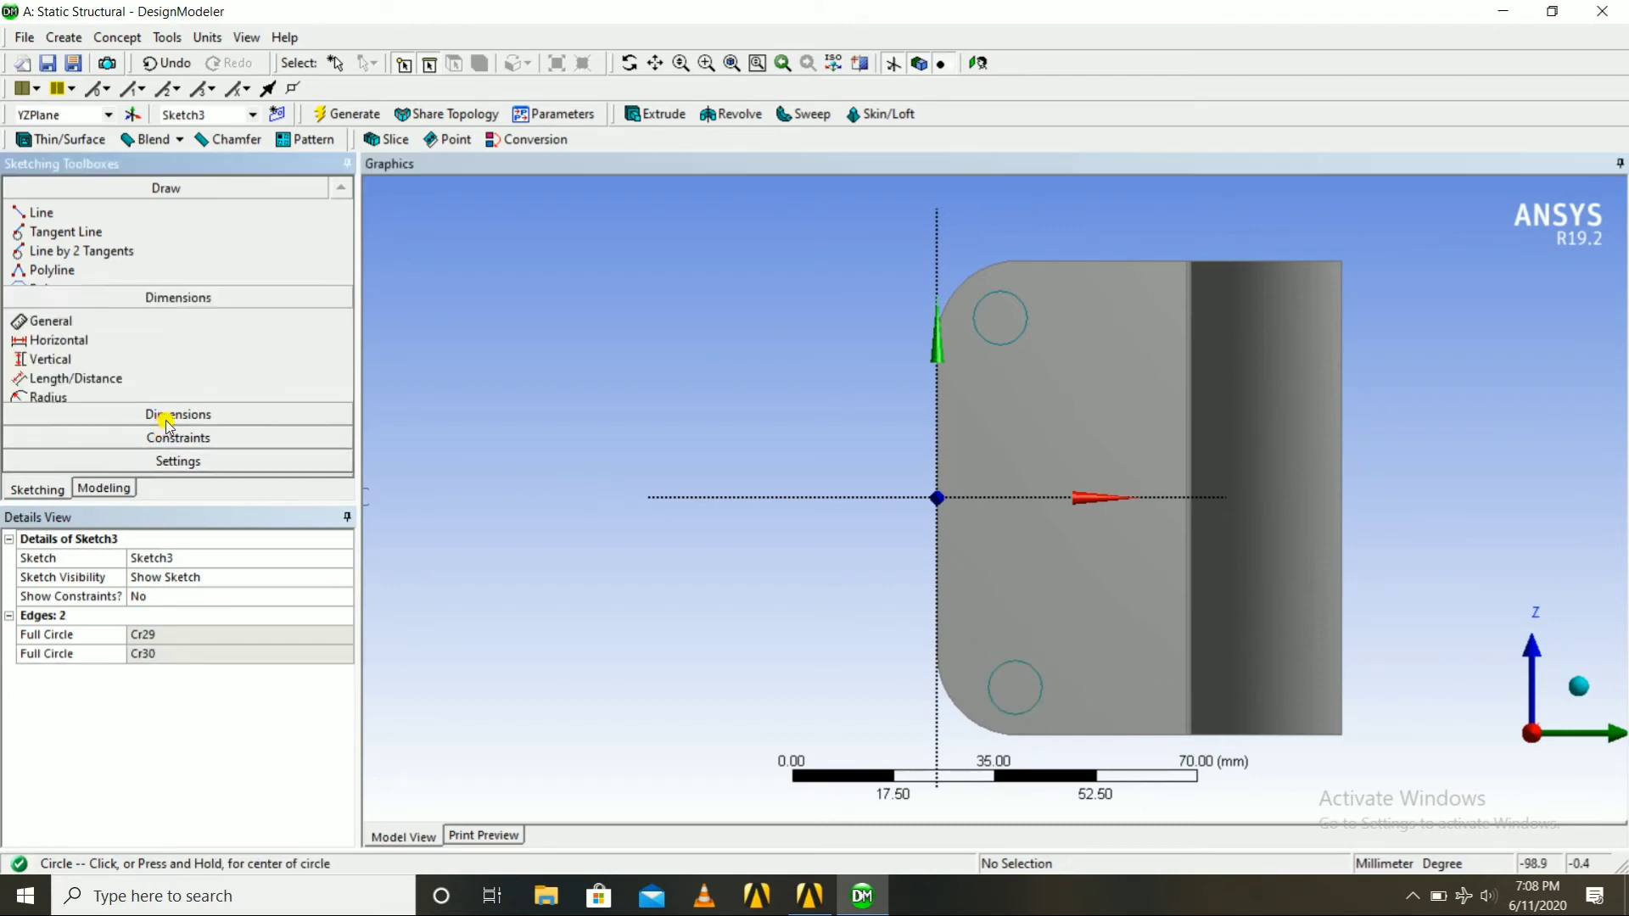
click(986, 298)
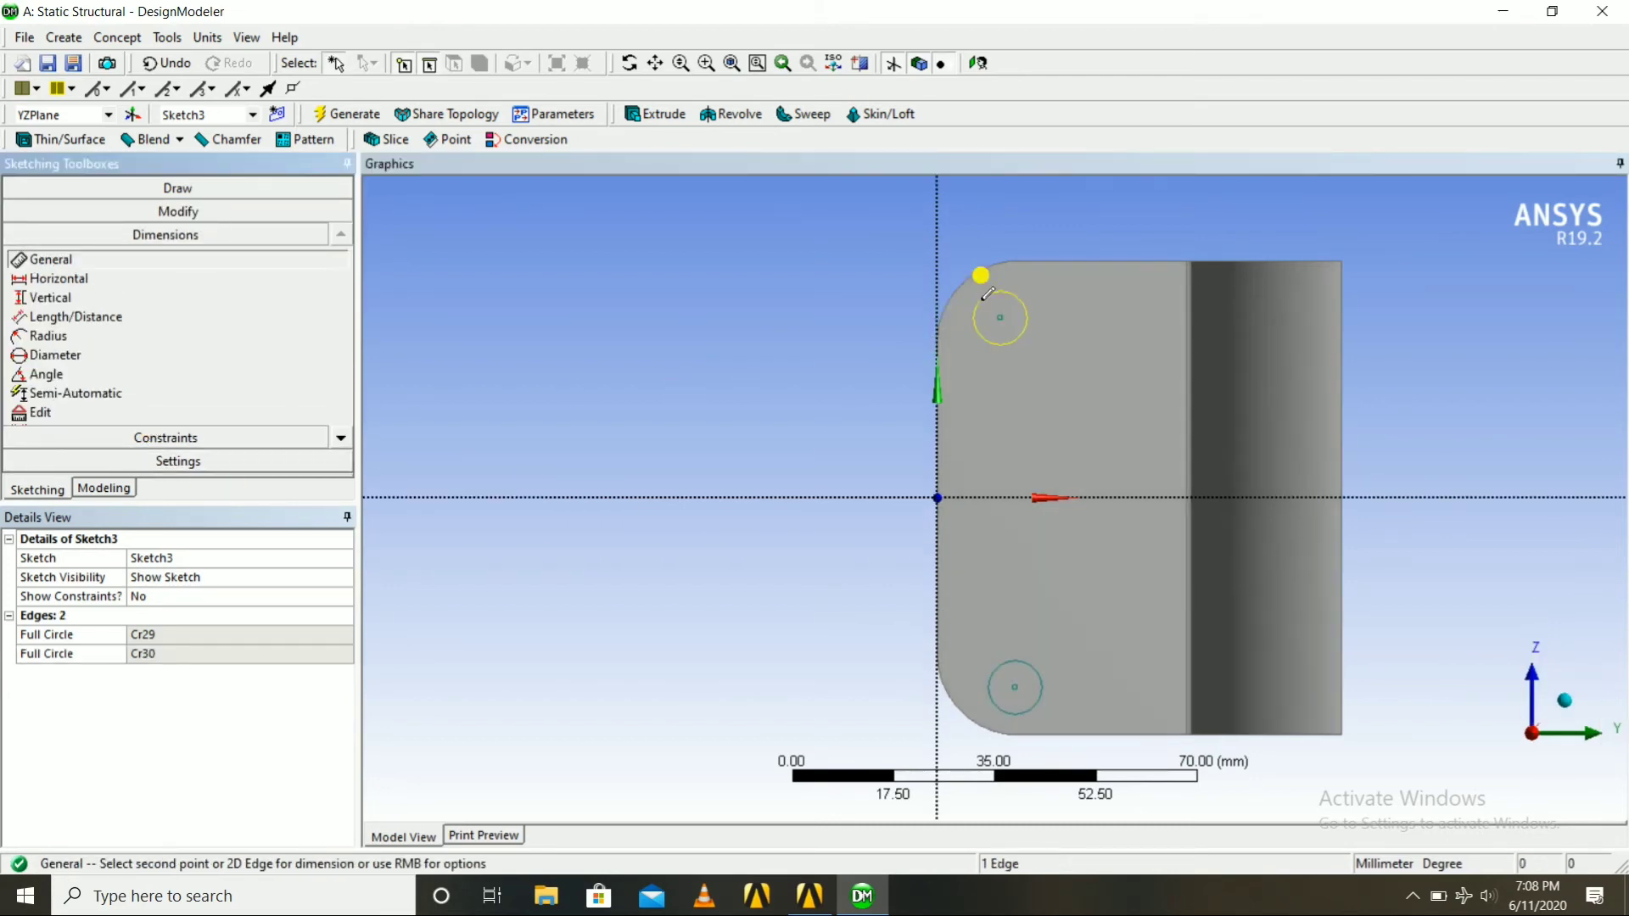
click(981, 192)
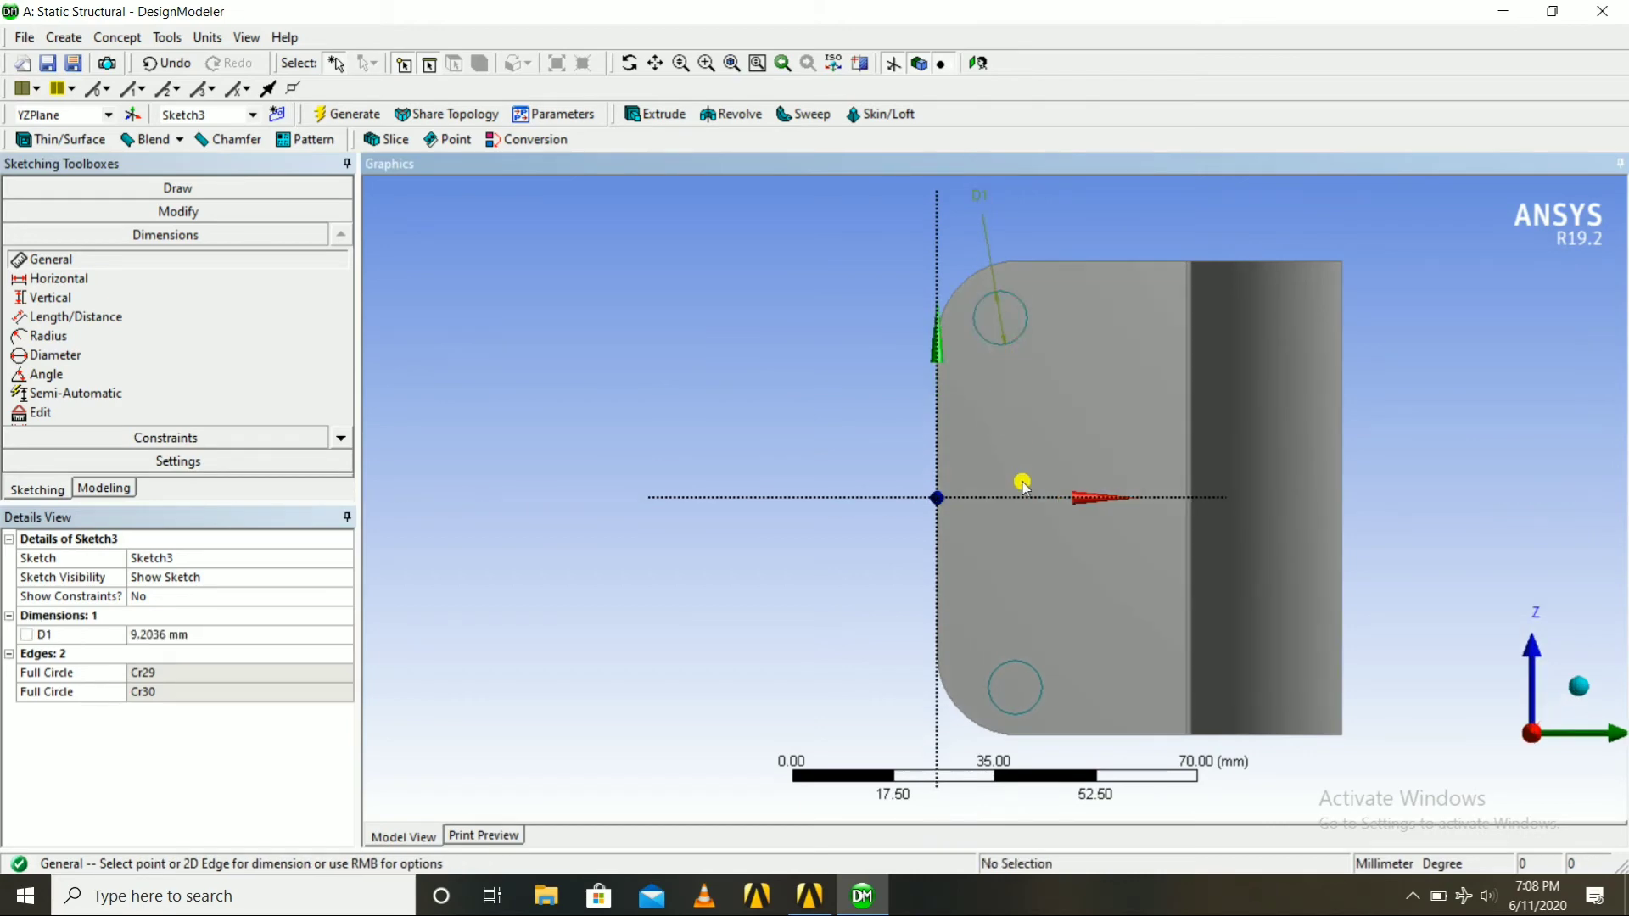
Dimension the distance between the centres of the two circles.
click(1000, 321)
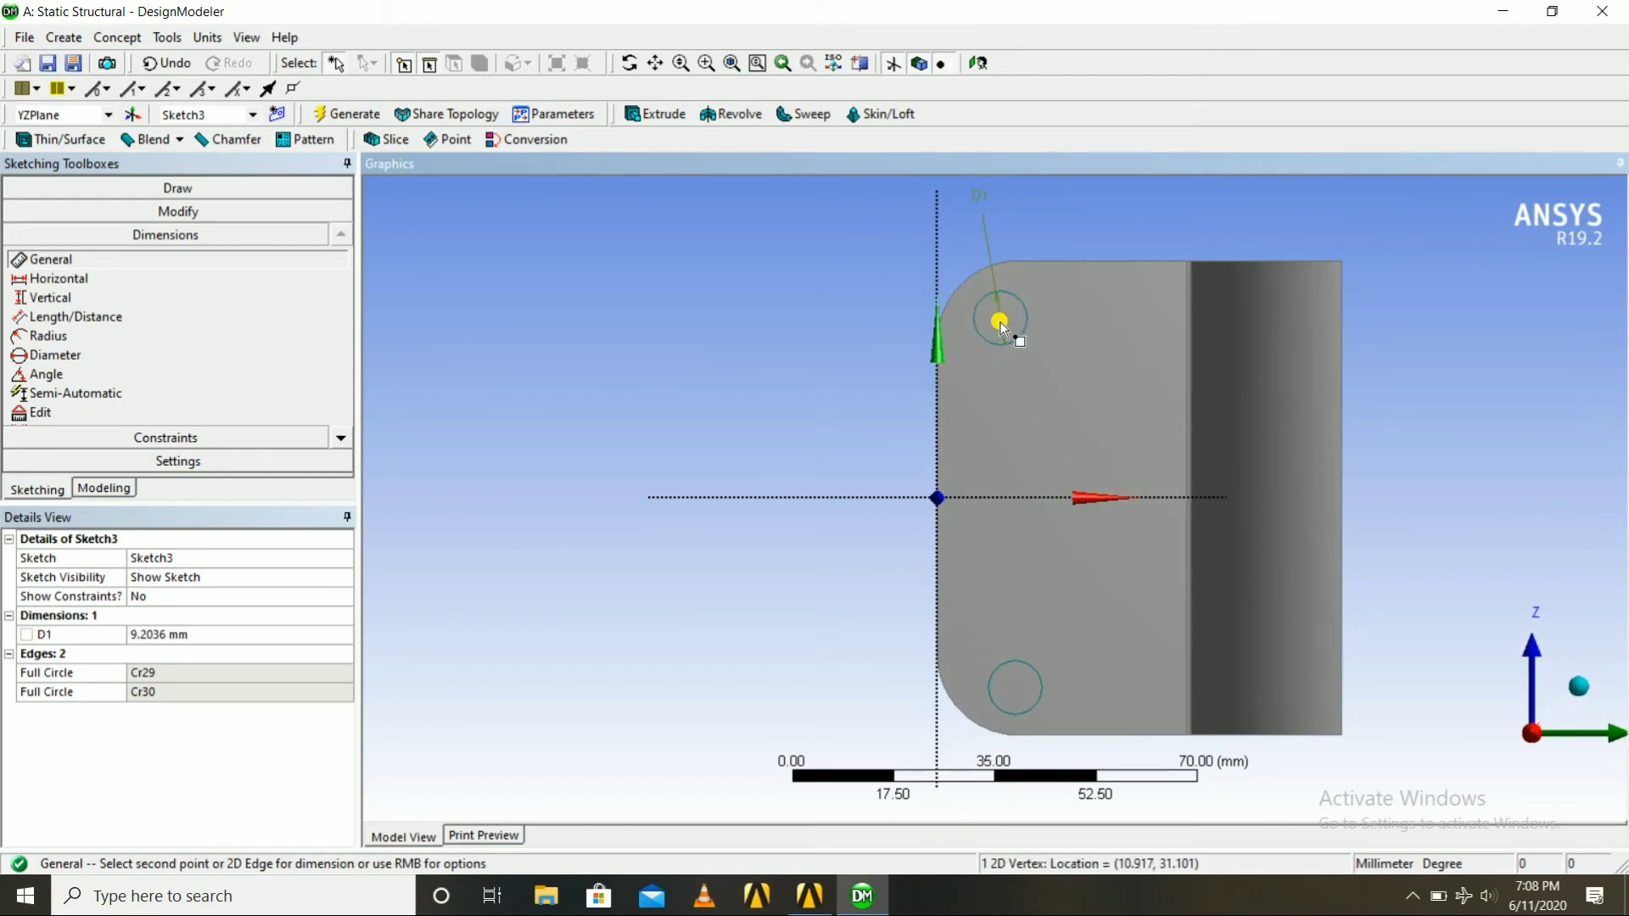
click(1012, 687)
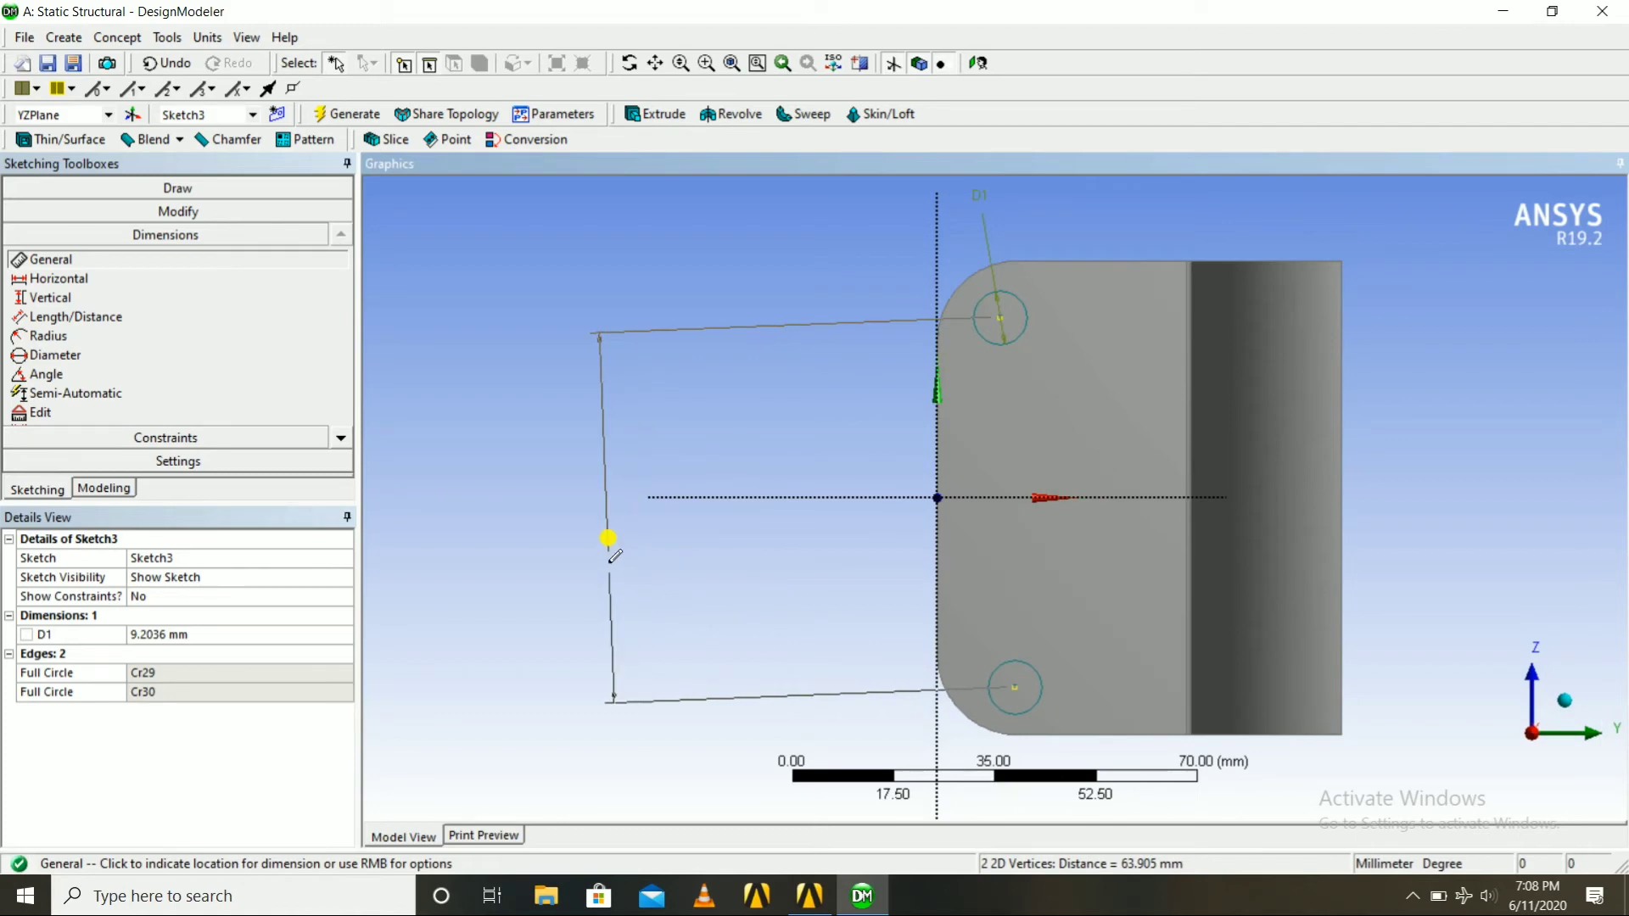
click(608, 530)
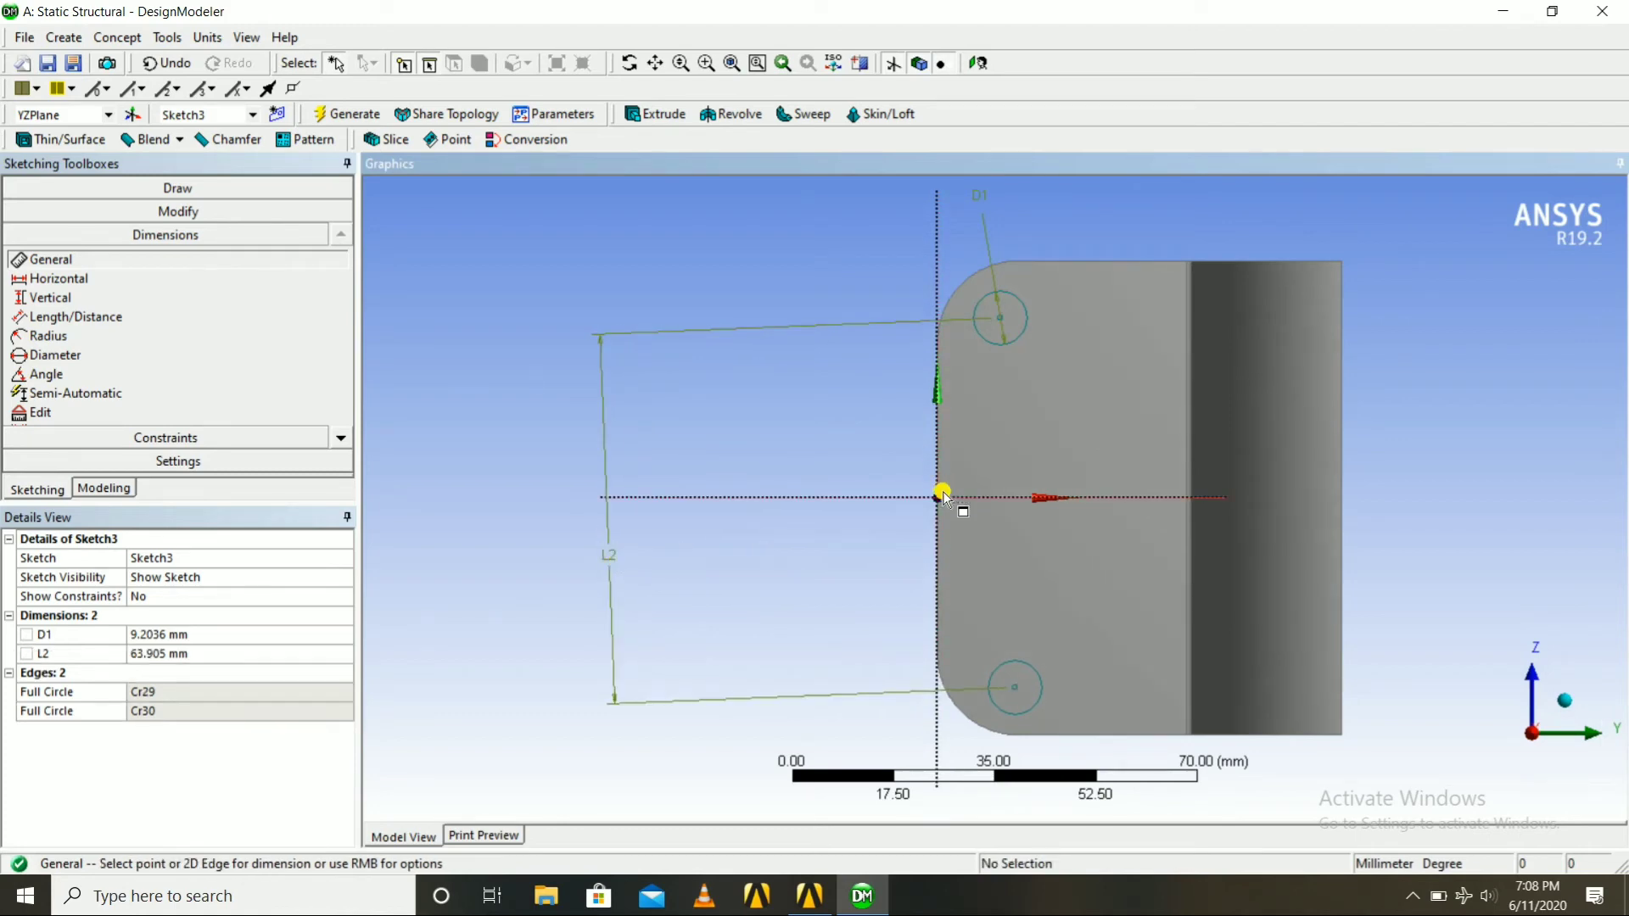
Dimension the horizontal distance from the vertical axis to the centre of the upper circle and to the centre of the lower circle.
click(1000, 319)
click(938, 280)
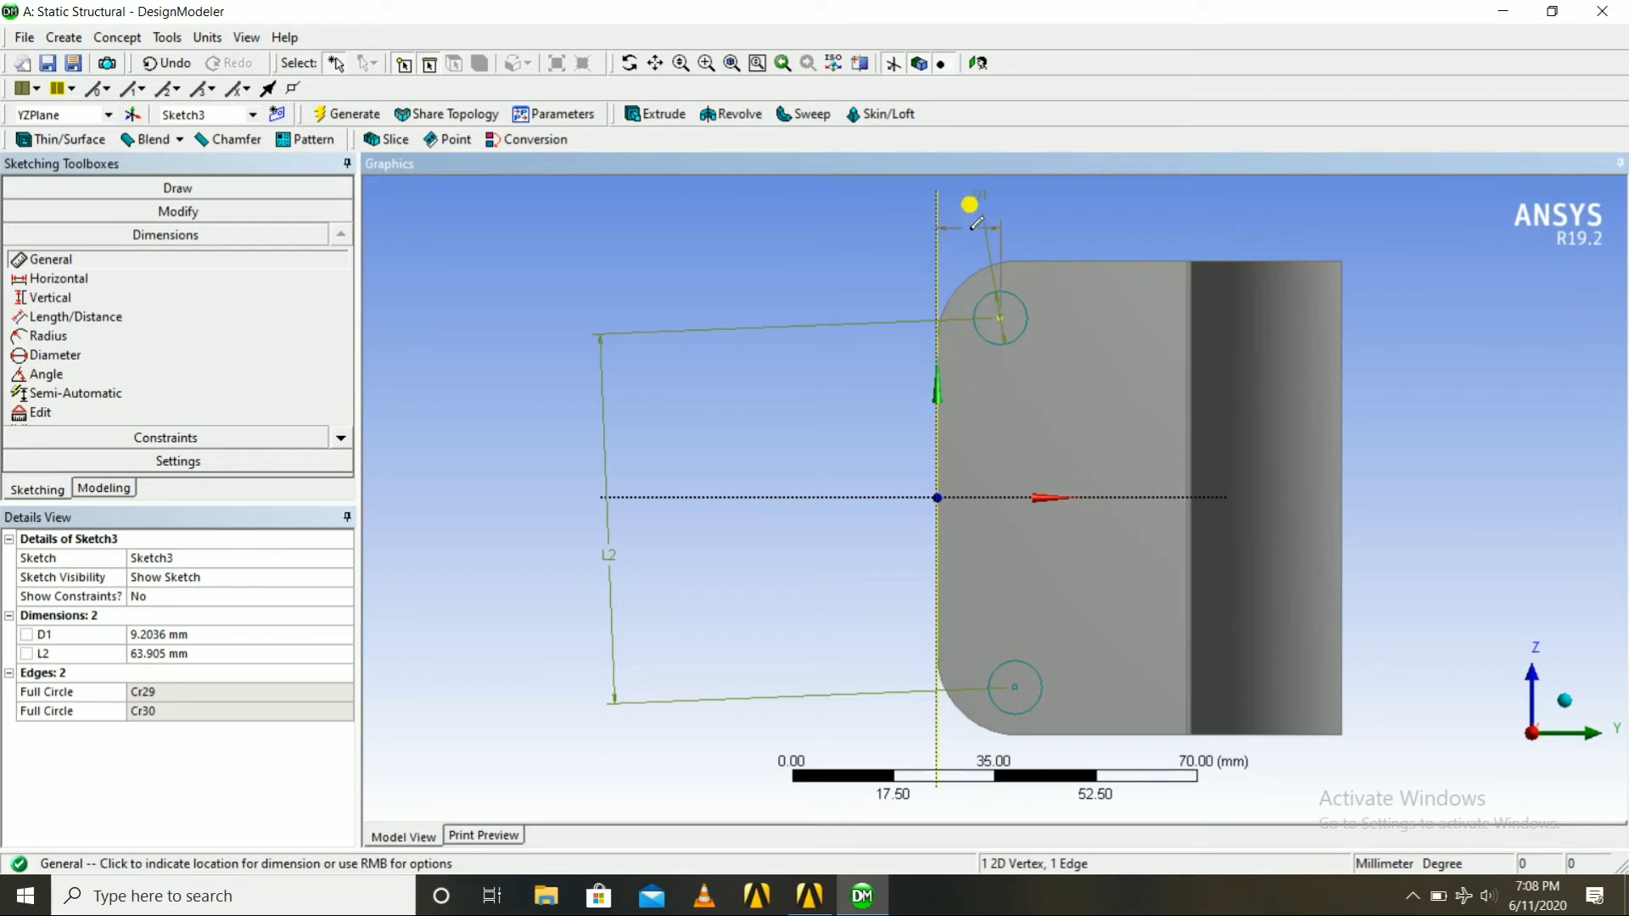
scroll(980, 217, down, 2)
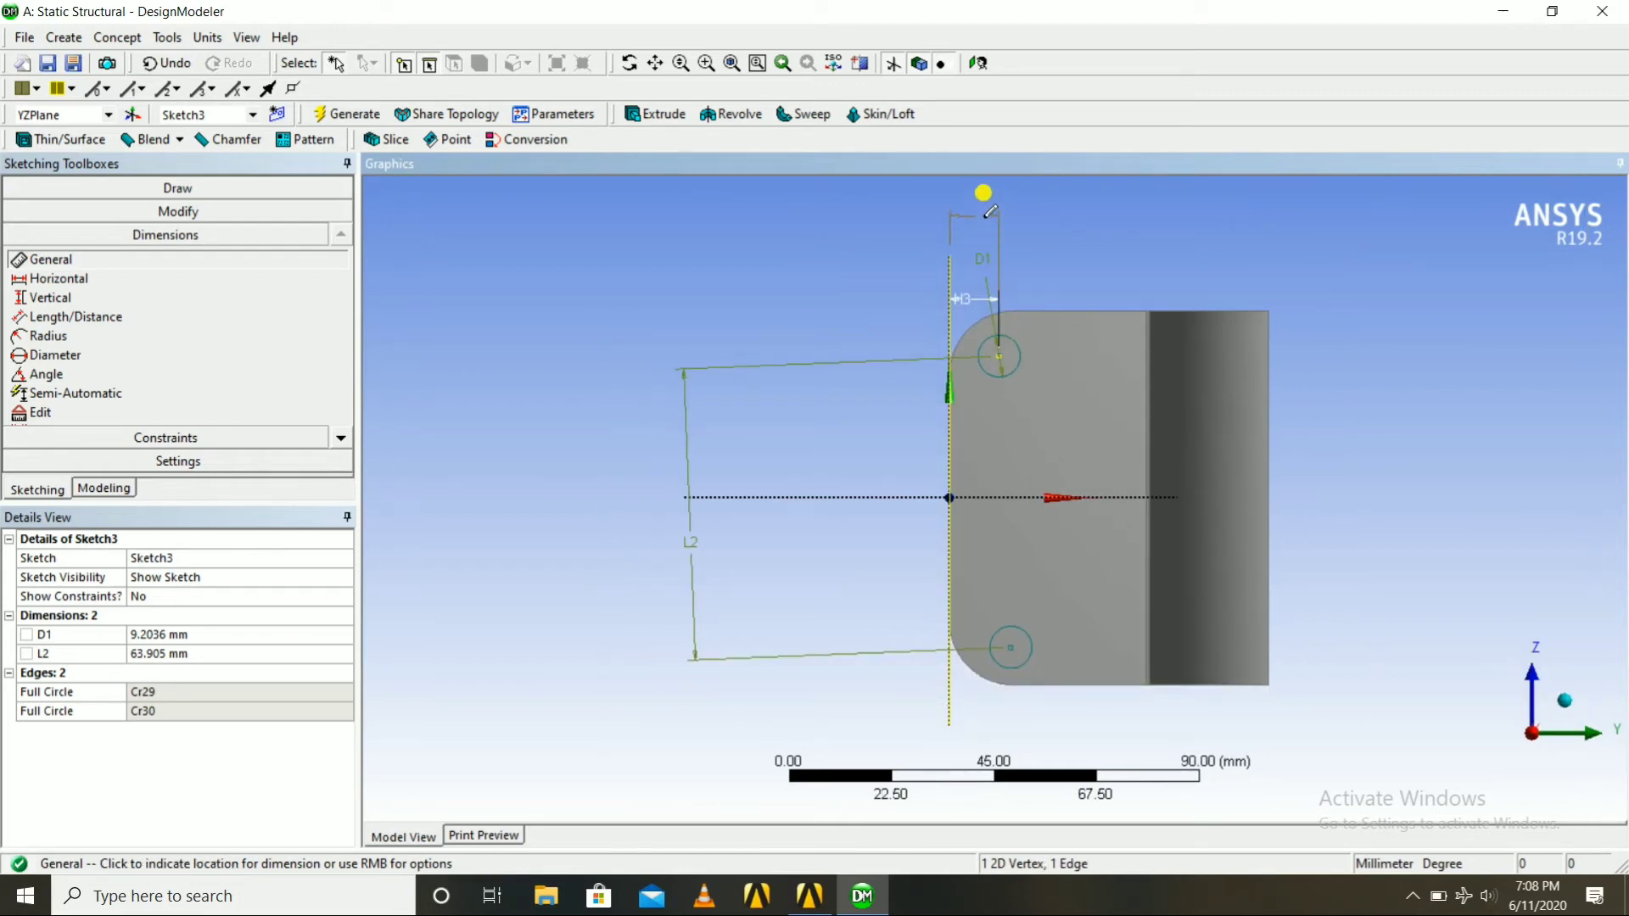
click(982, 188)
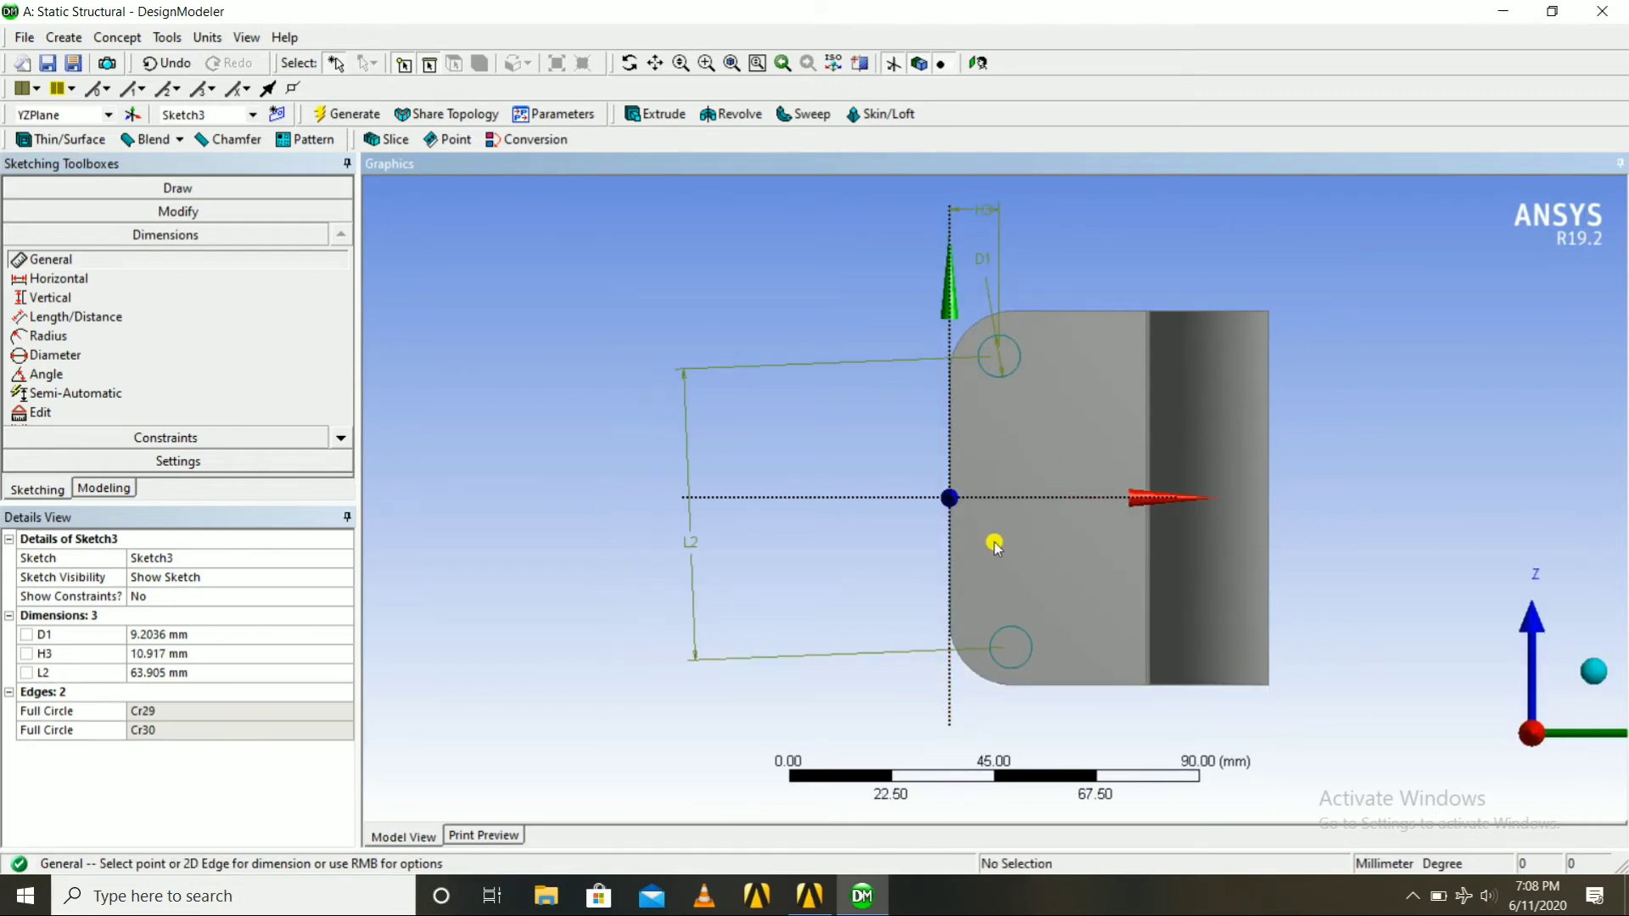
click(1011, 650)
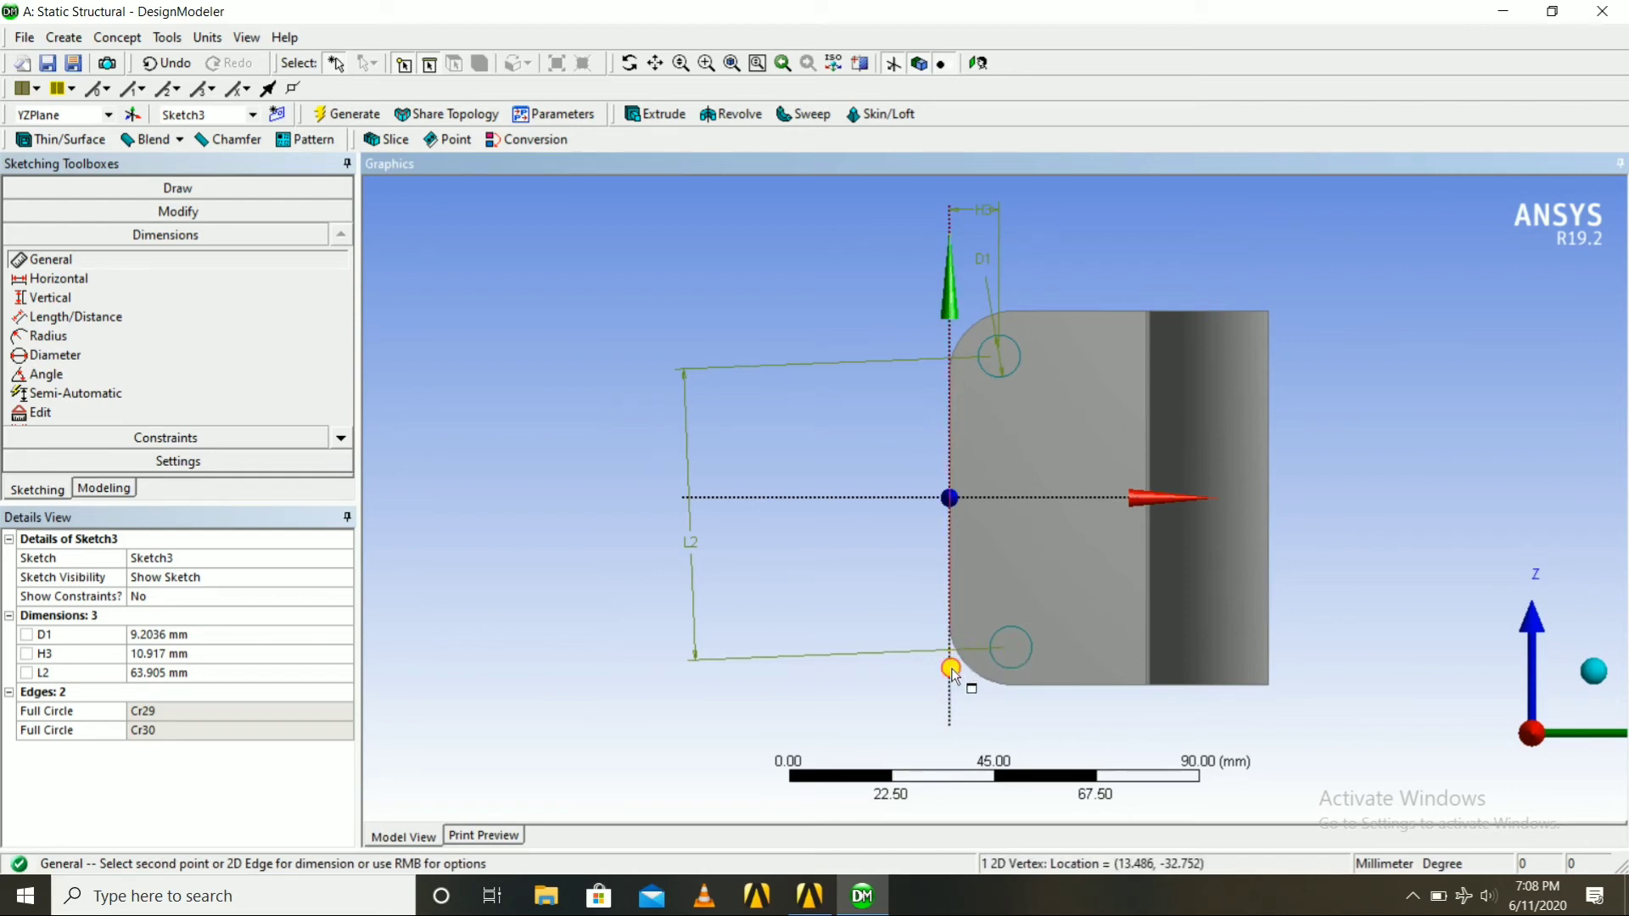
click(950, 666)
click(985, 732)
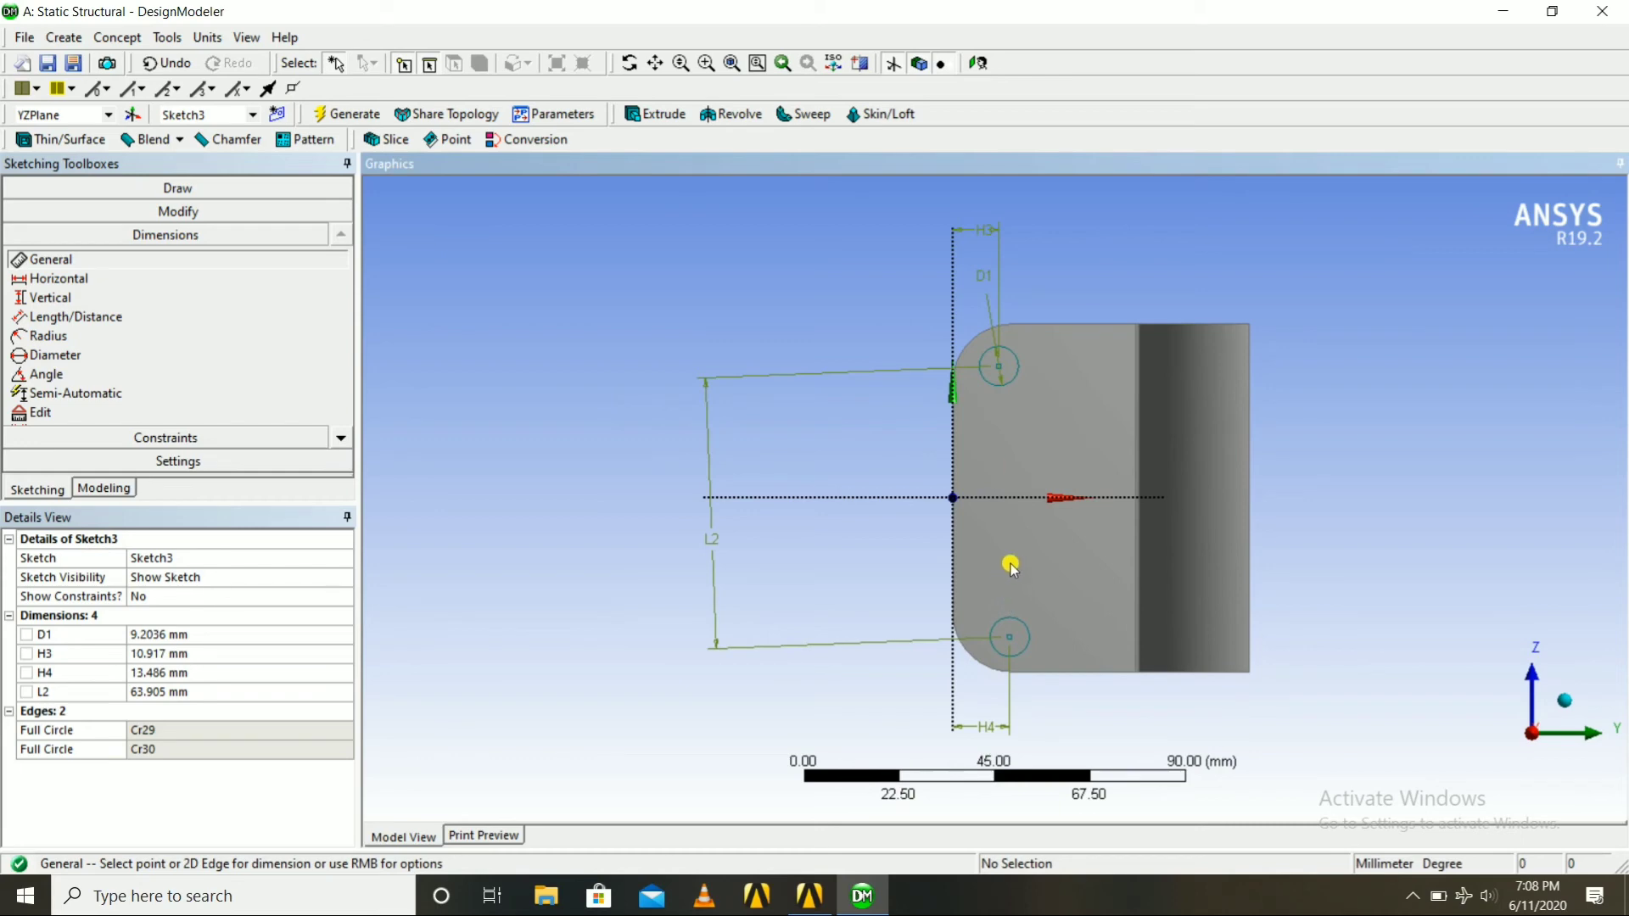
Dimension the vertical distance from the horizontal axis to the lower circle's centre.
click(1011, 638)
click(954, 499)
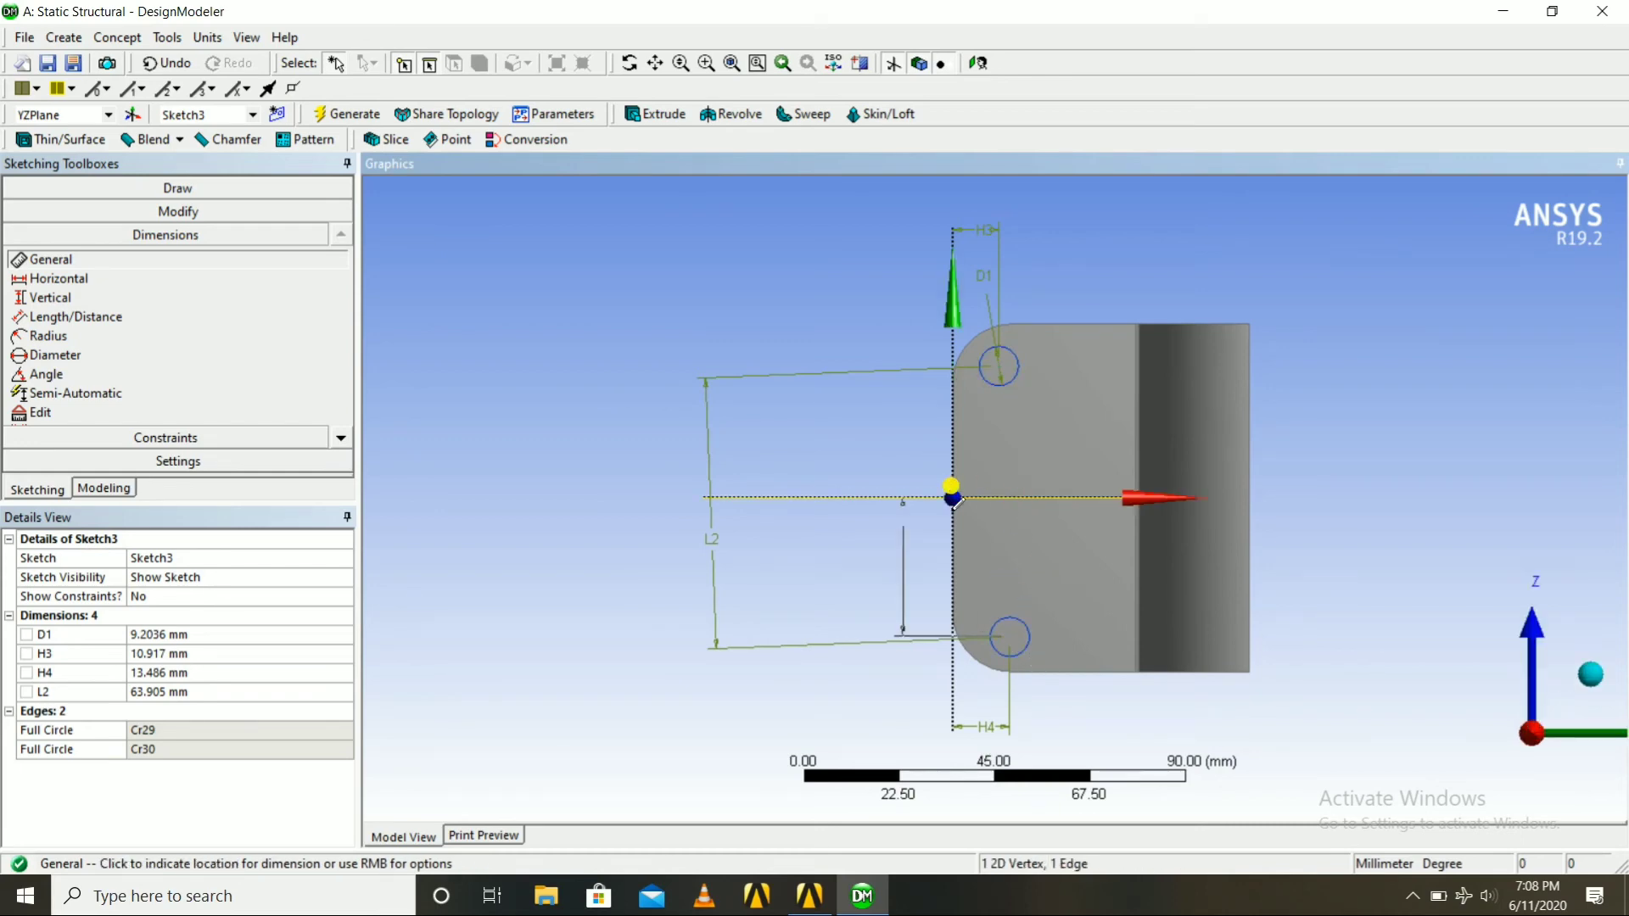
click(803, 536)
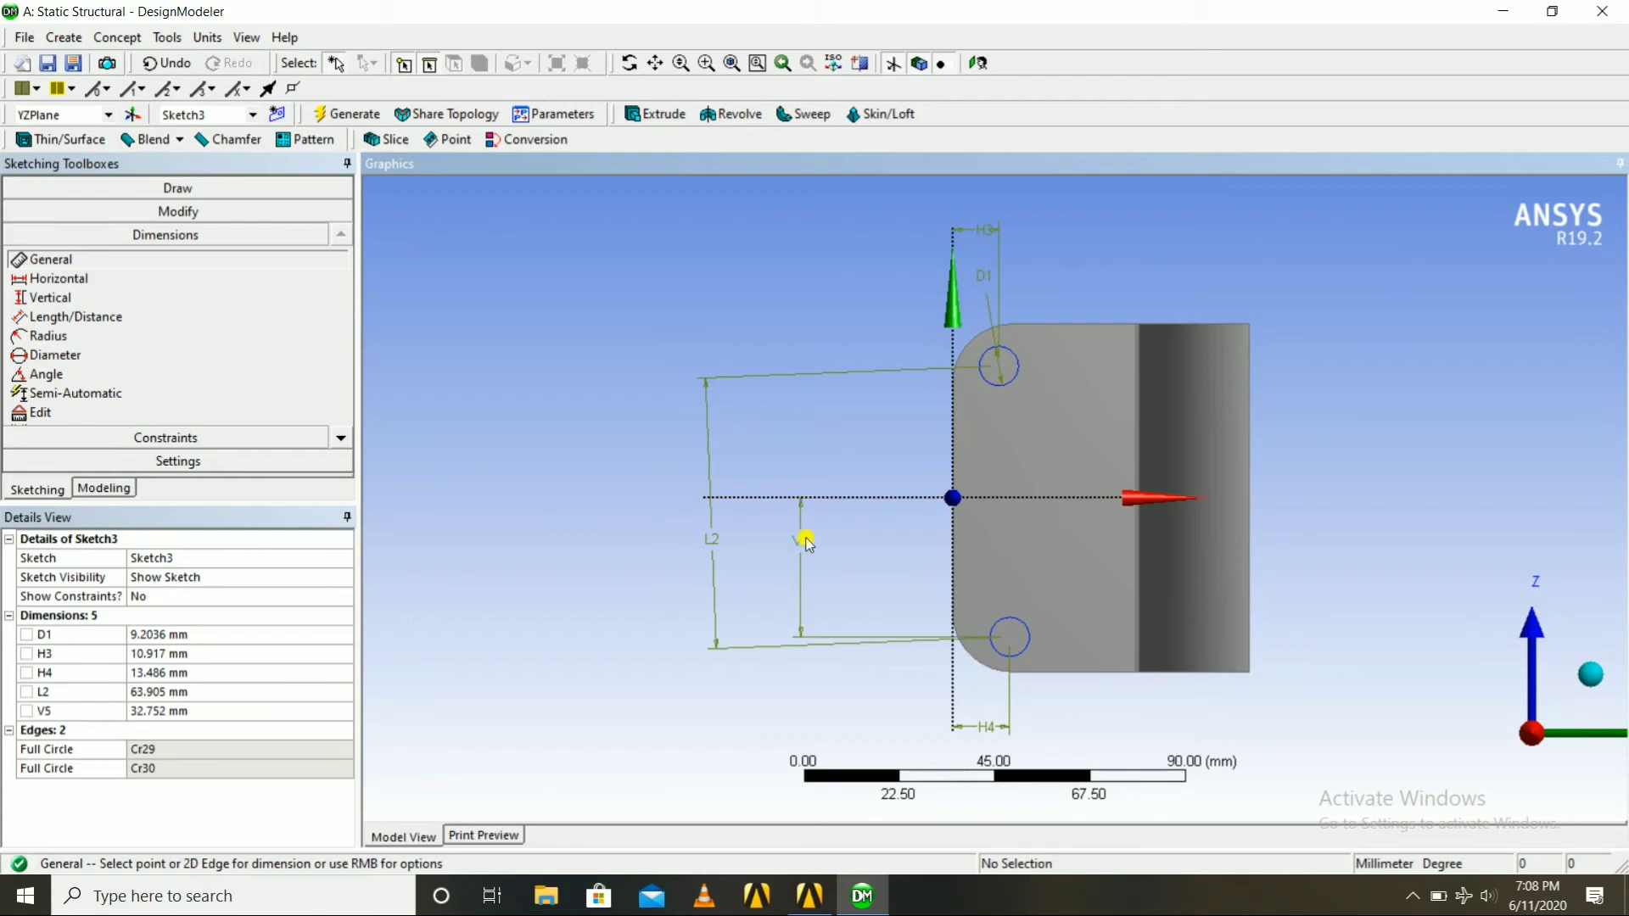
Try to dimension the vertical distance from the horizontal axis to the upper circle's centre.
click(999, 366)
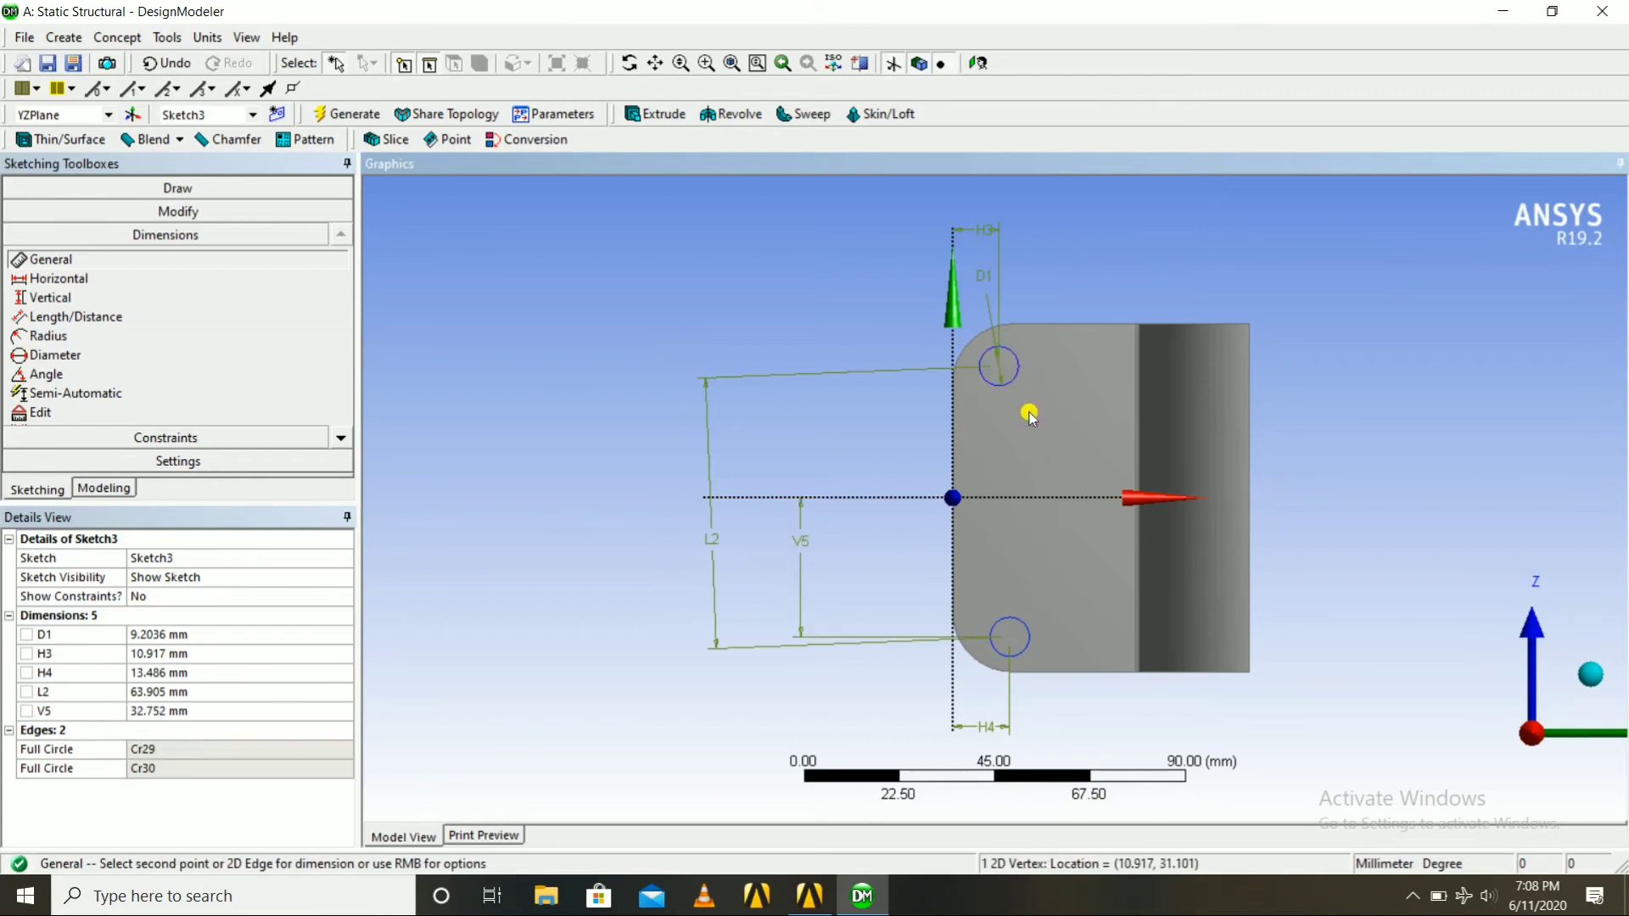
click(1011, 501)
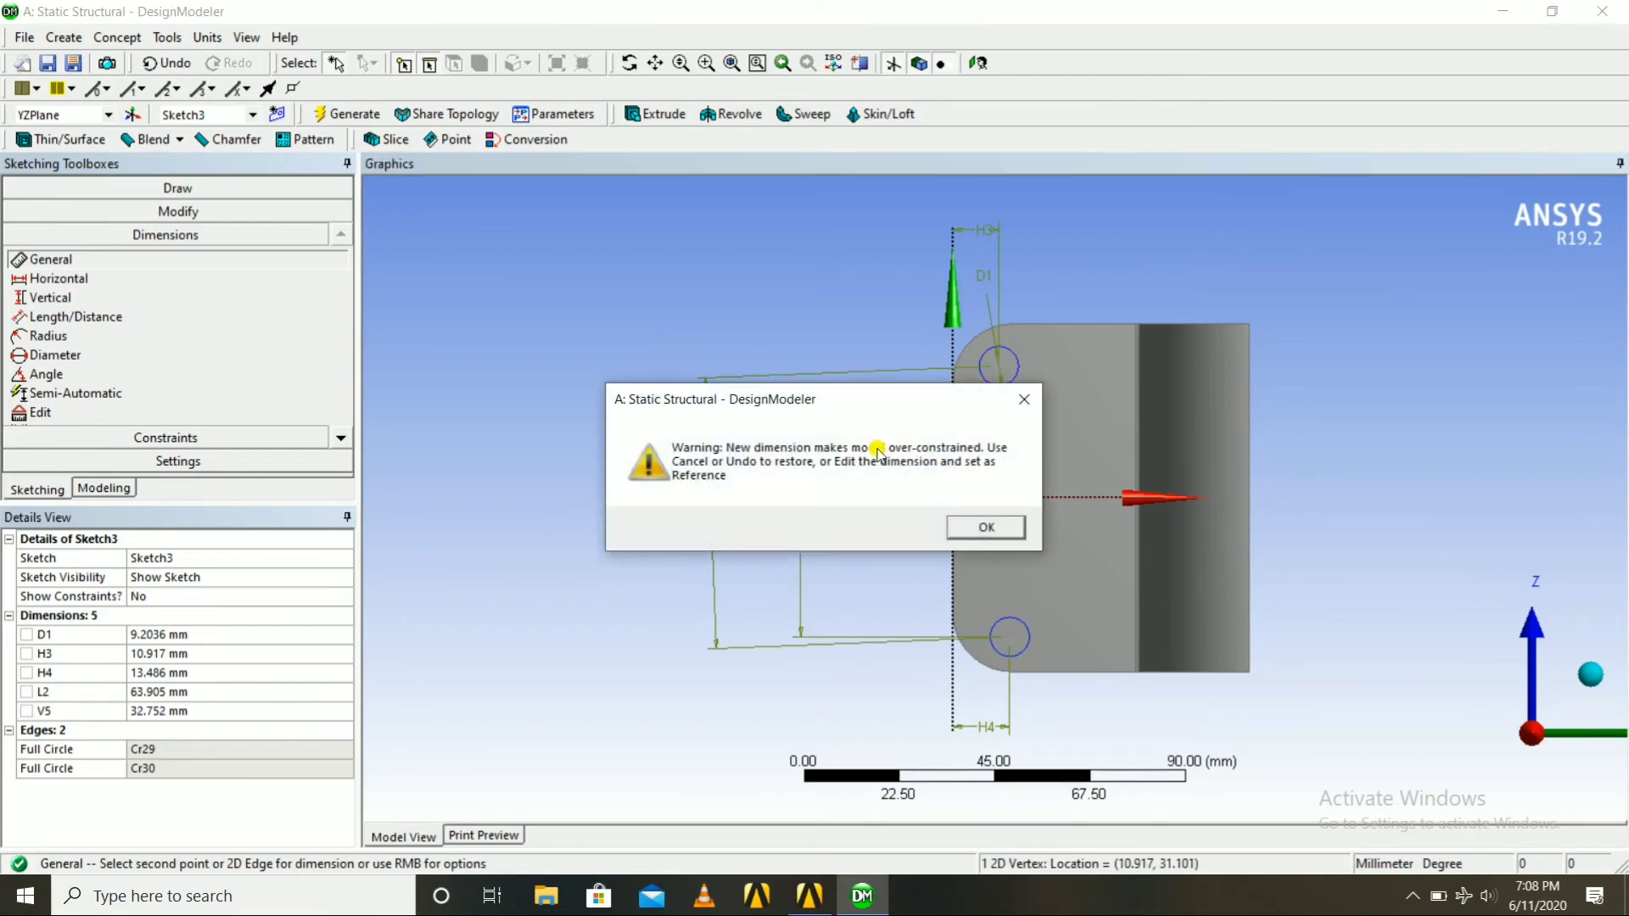
click(1024, 394)
right_click(891, 428)
click(982, 437)
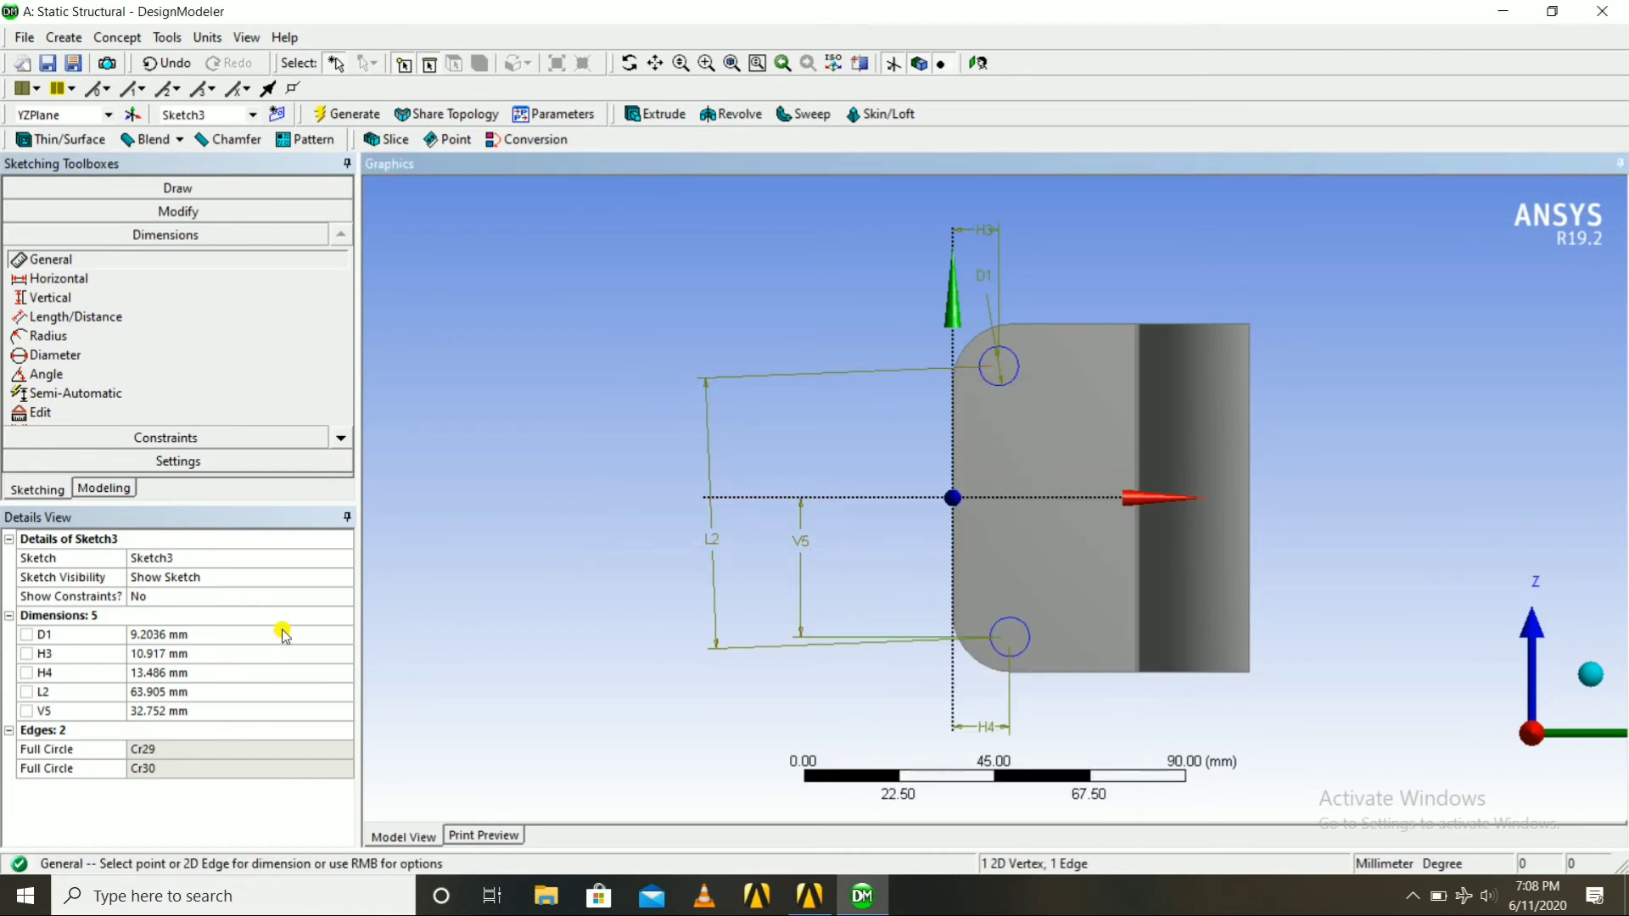
Set the upper circle's diameter dimension D1 to 12 mm.
click(170, 633)
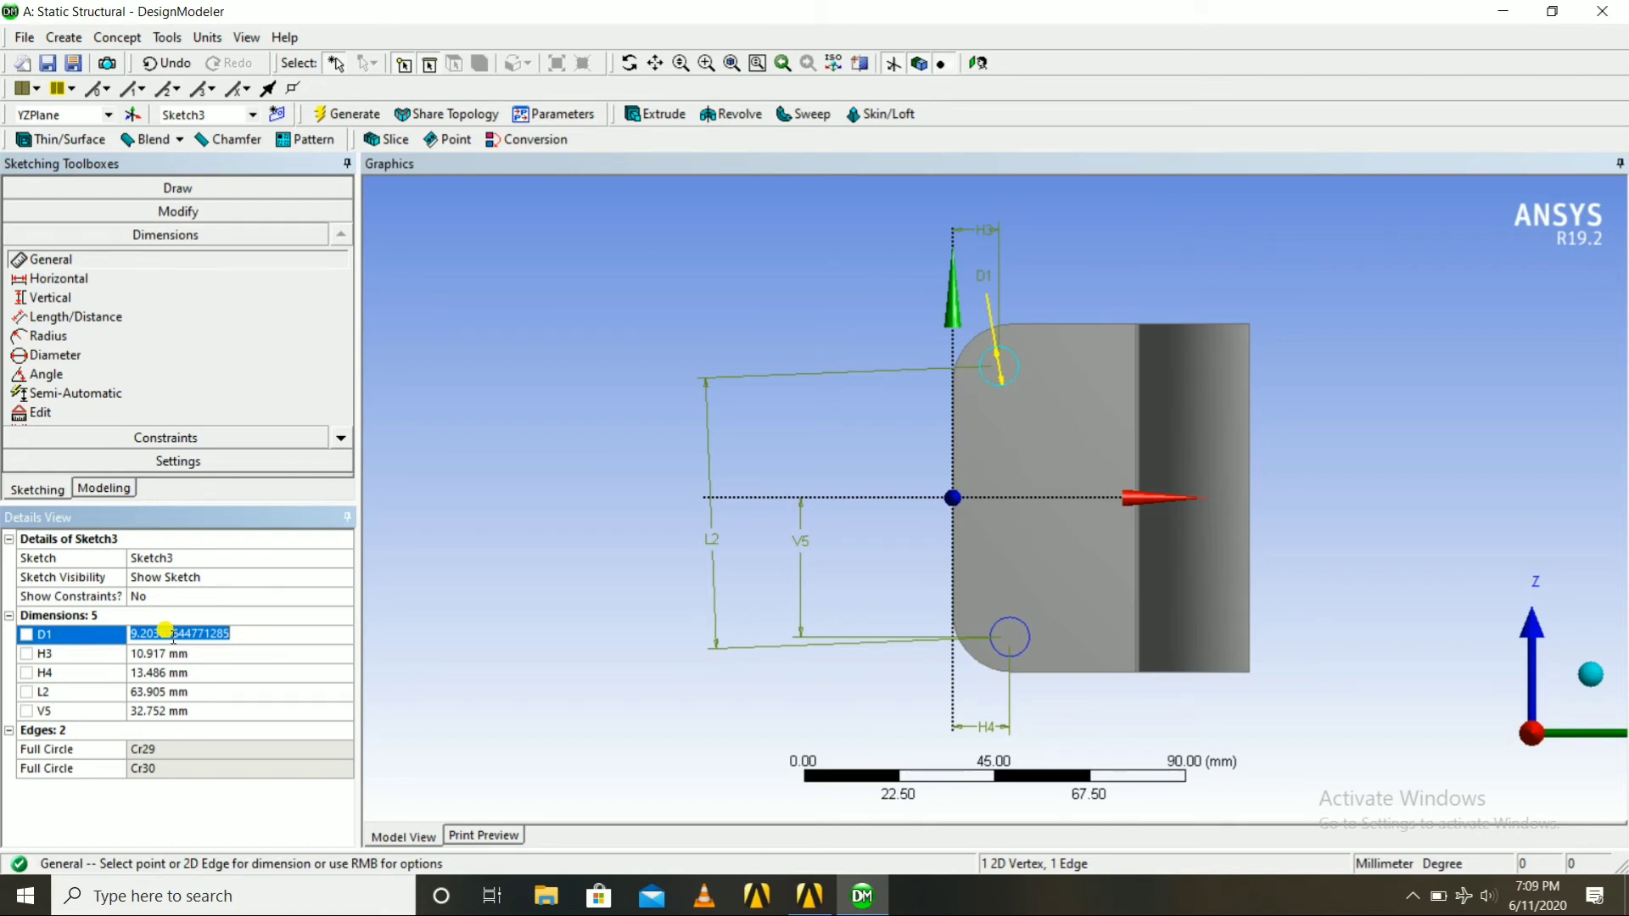
text(12)
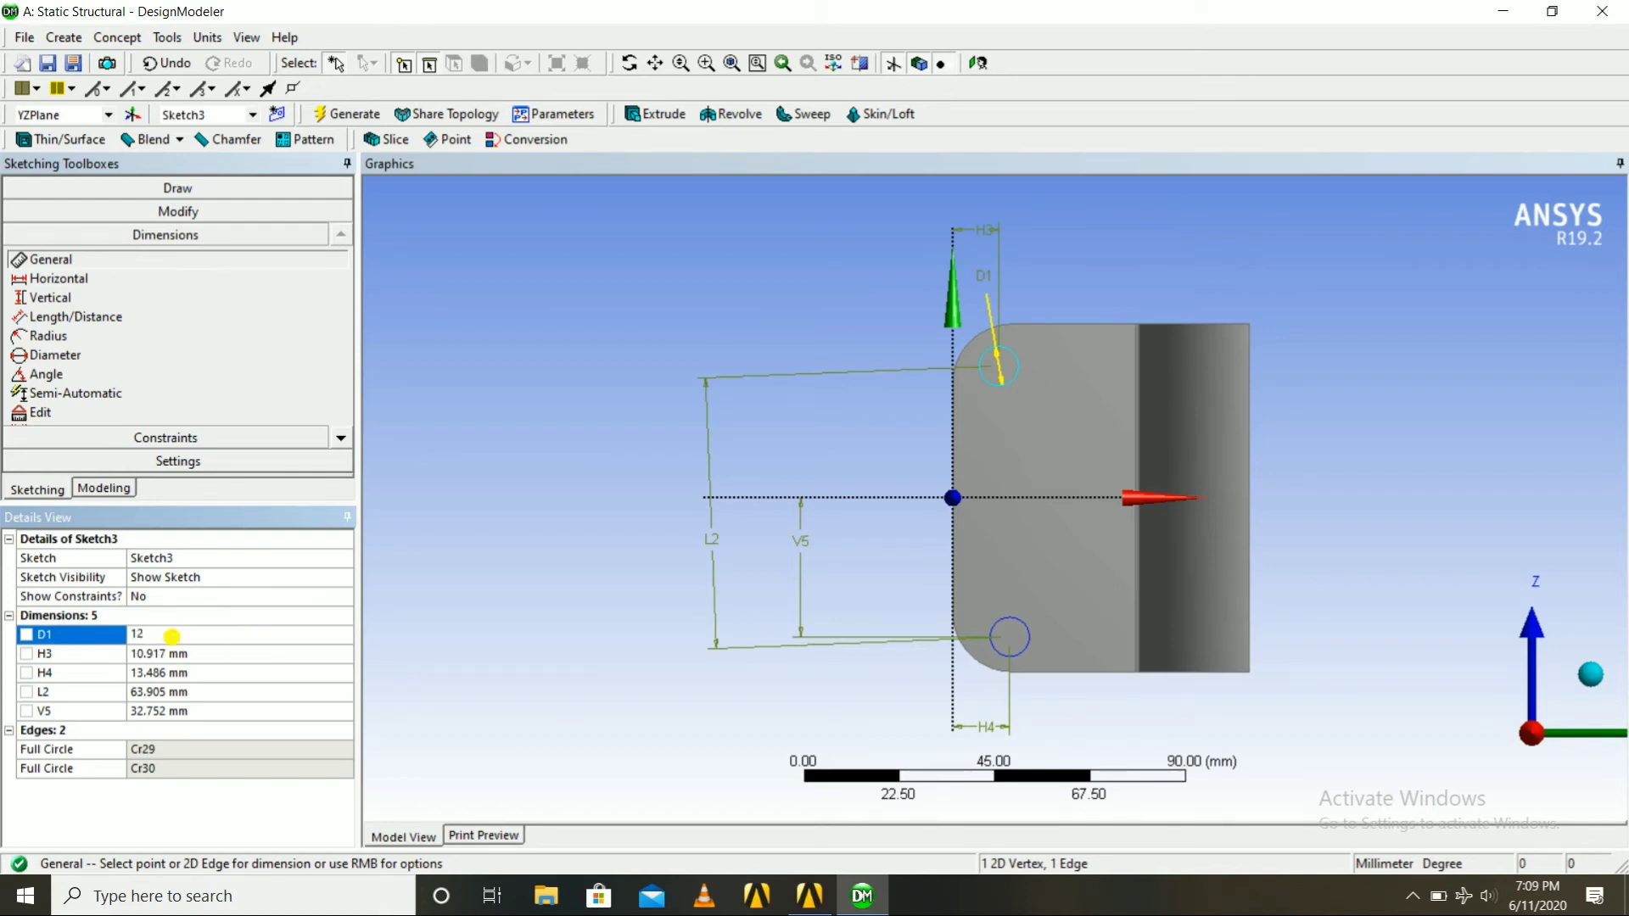
key(Return)
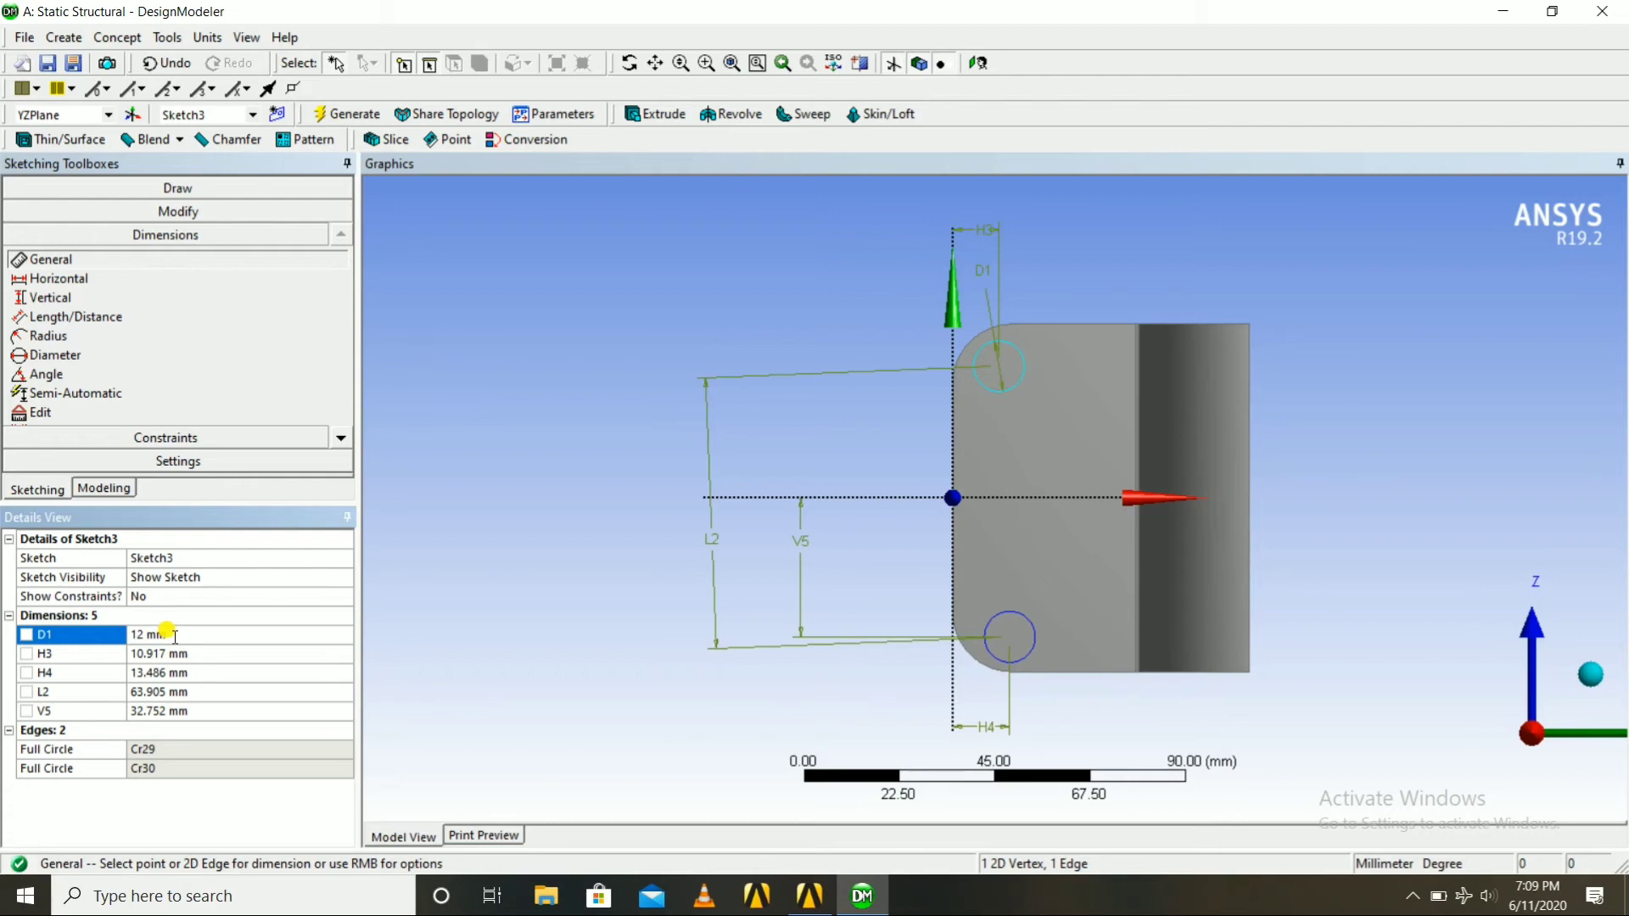
Set the horizontal distances H3 and H4 of both circle centres from the vertical axis to 12 mm.
click(172, 645)
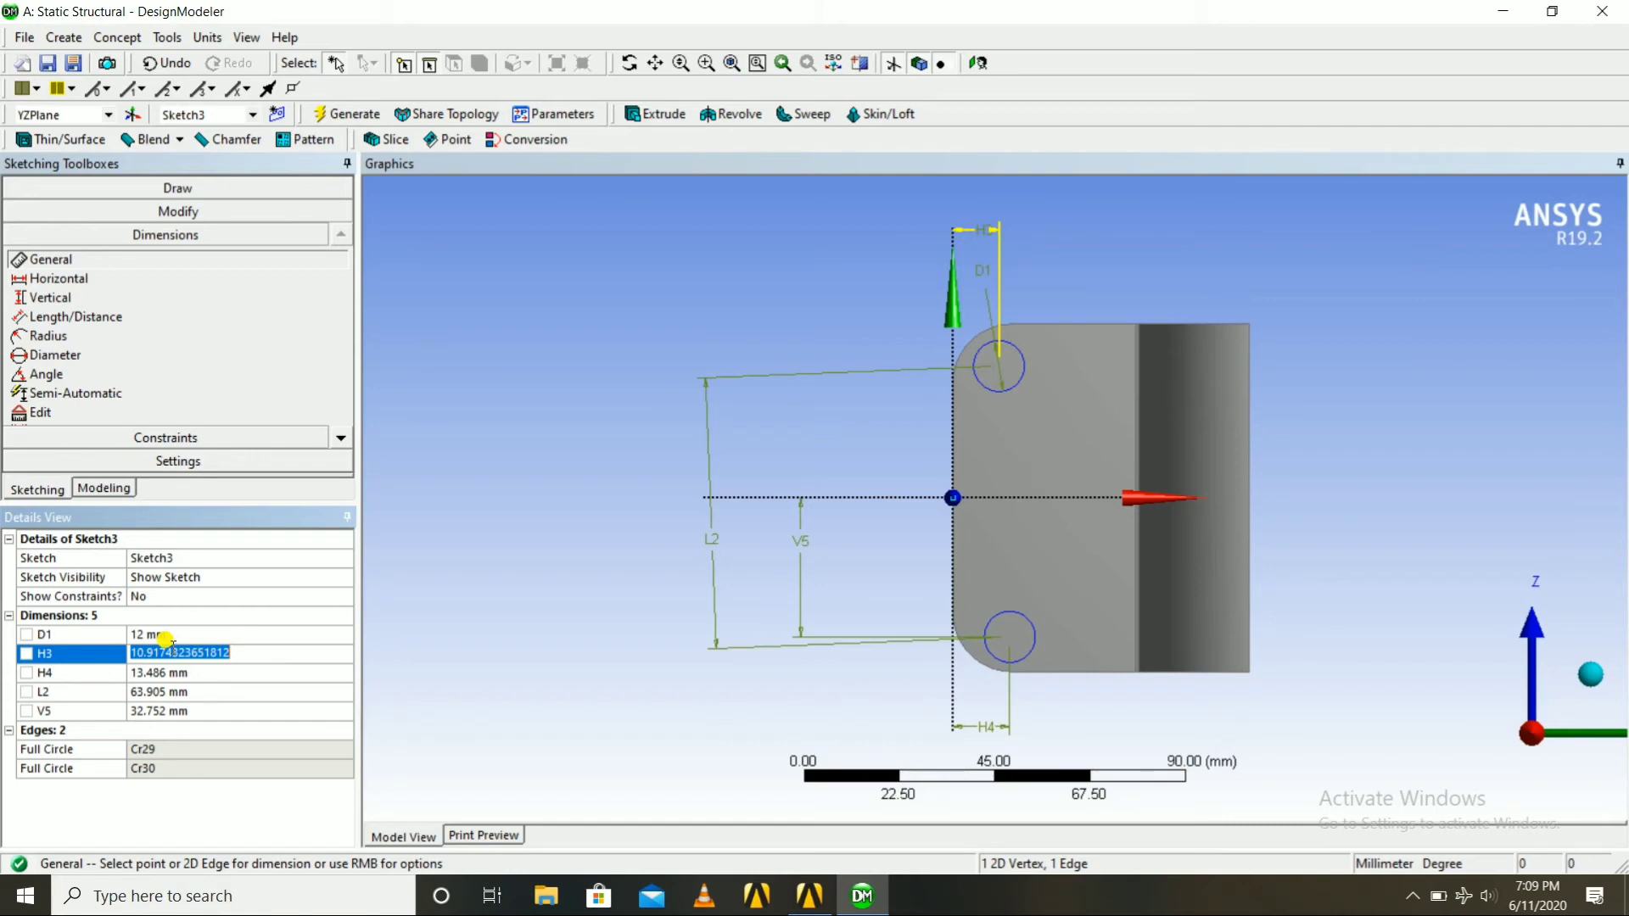
text(1)
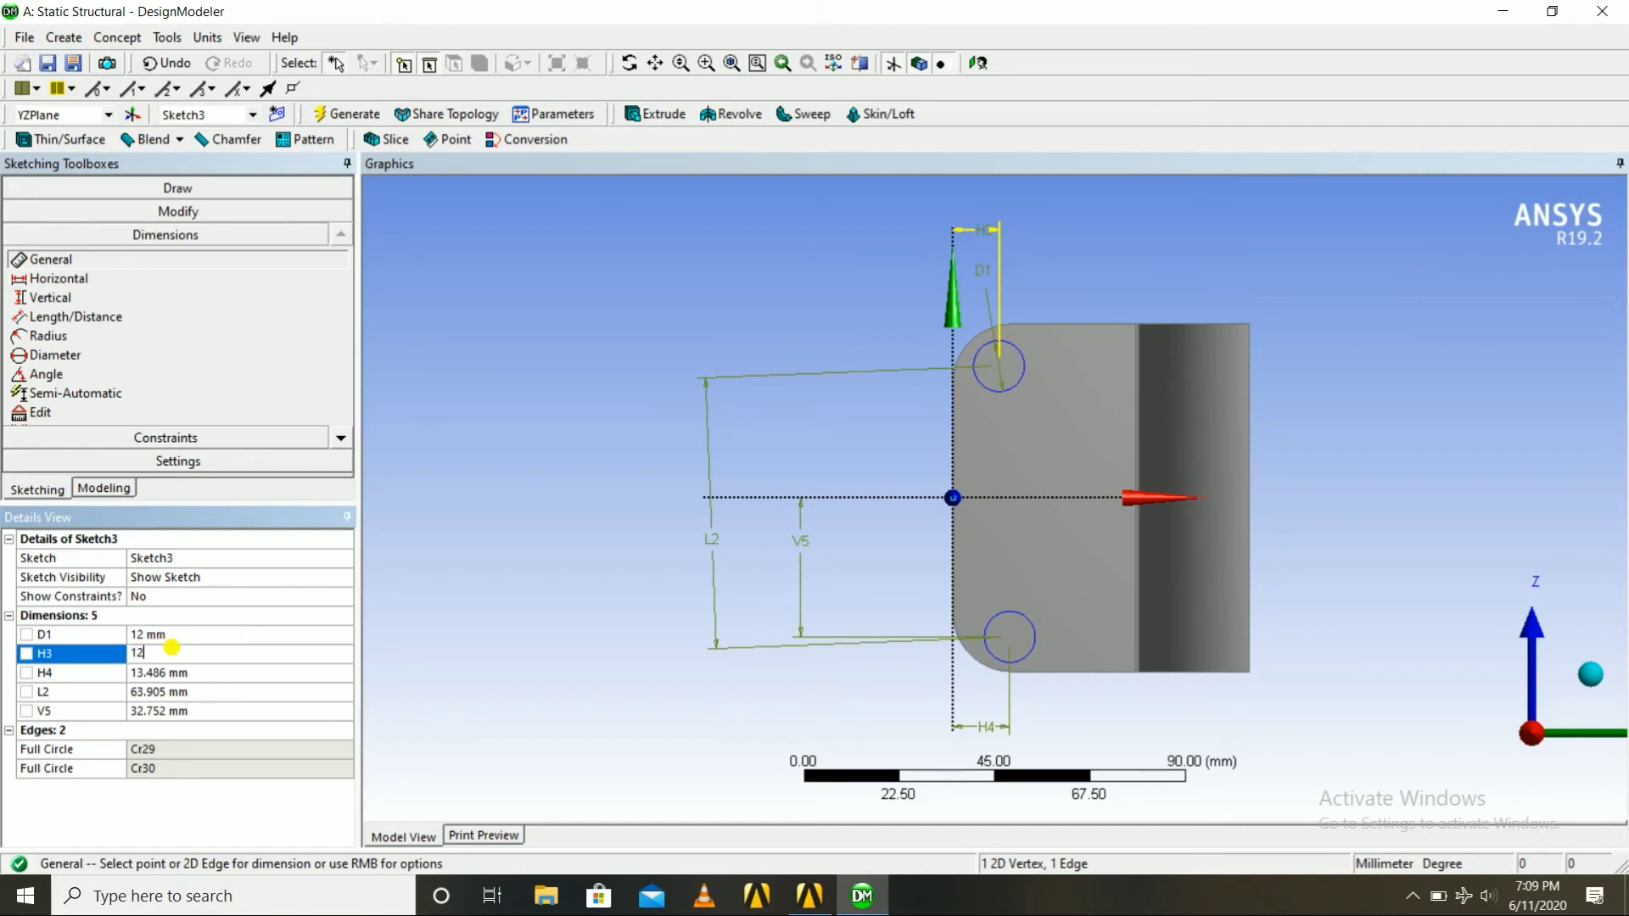
text(2)
key(Return)
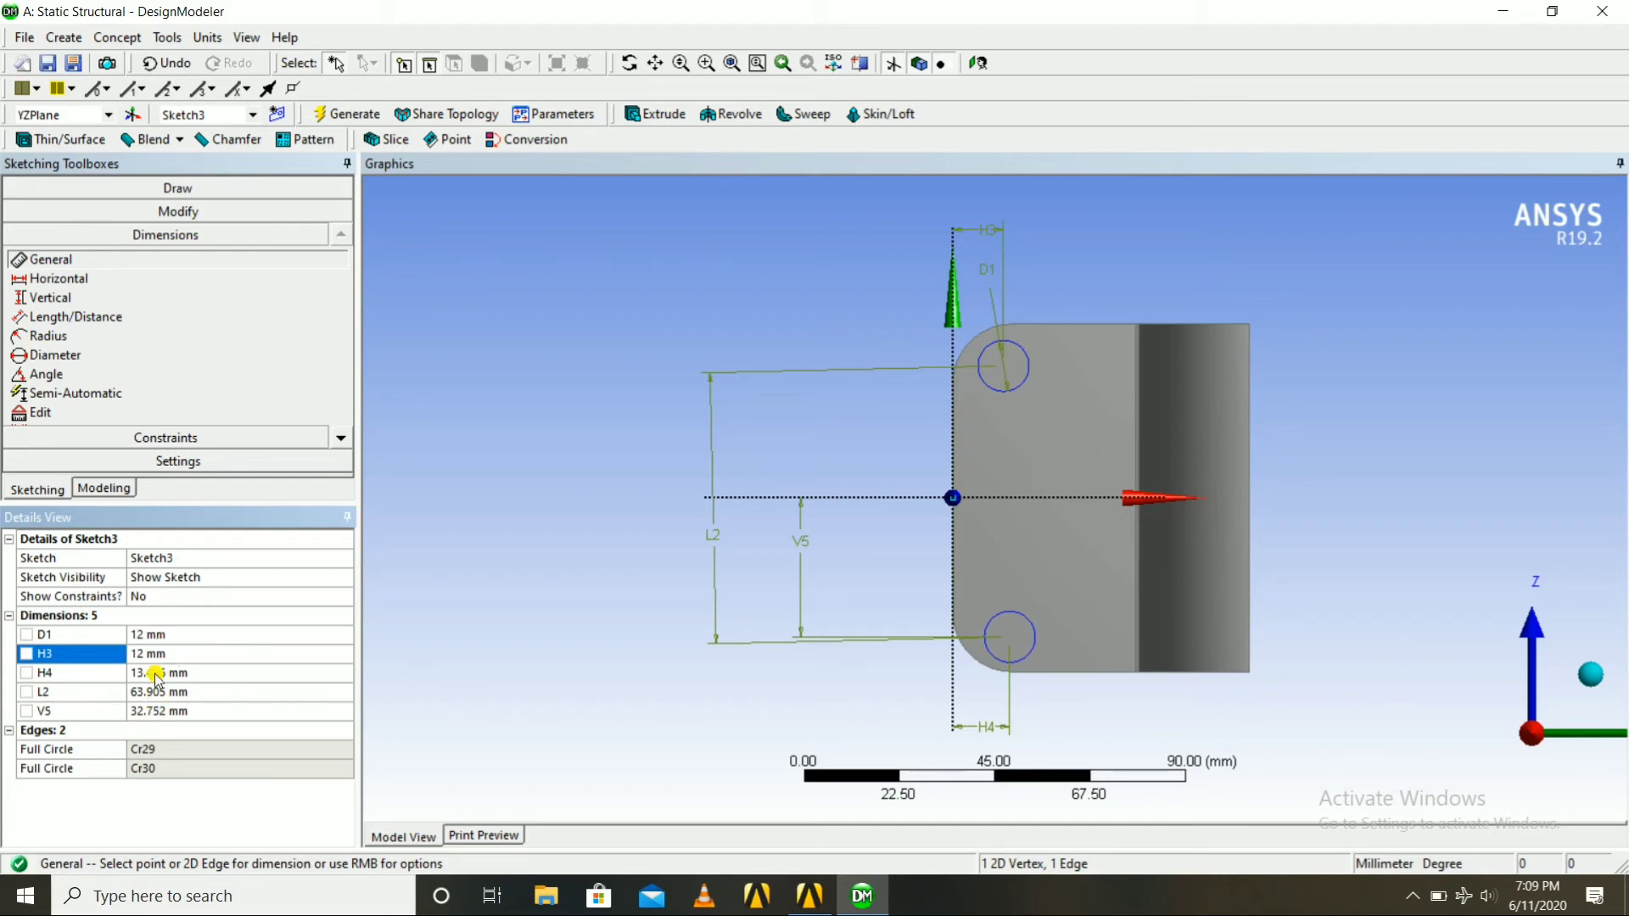
click(155, 672)
text(12)
key(Return)
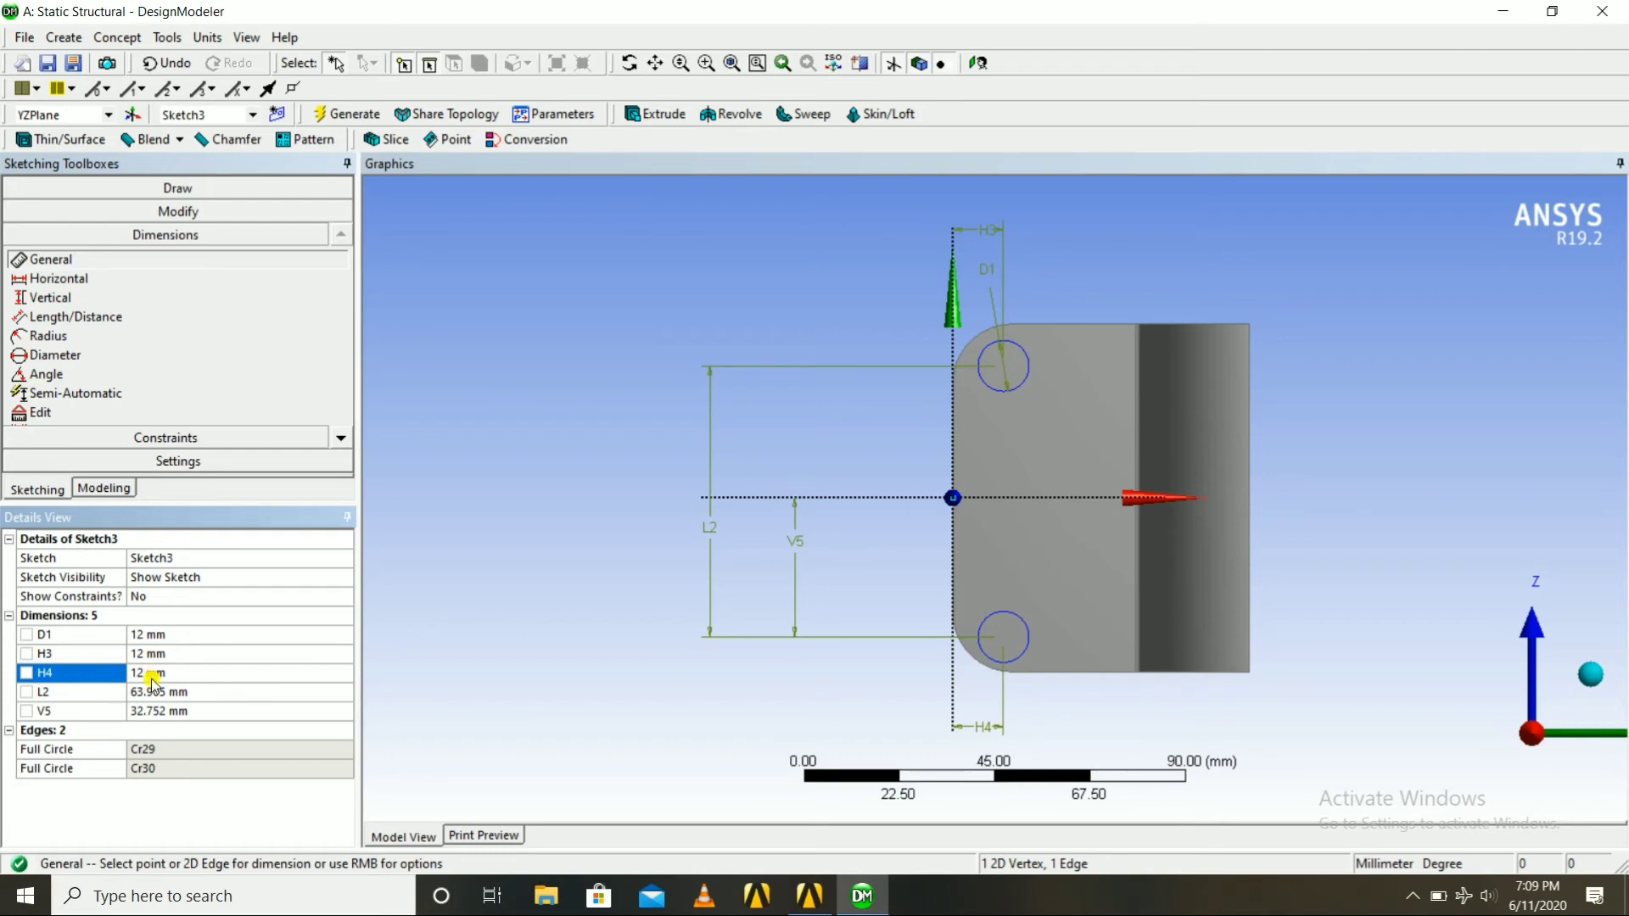
Set the centre-to-centre distance L2 between the two circles to 54 mm.
click(143, 693)
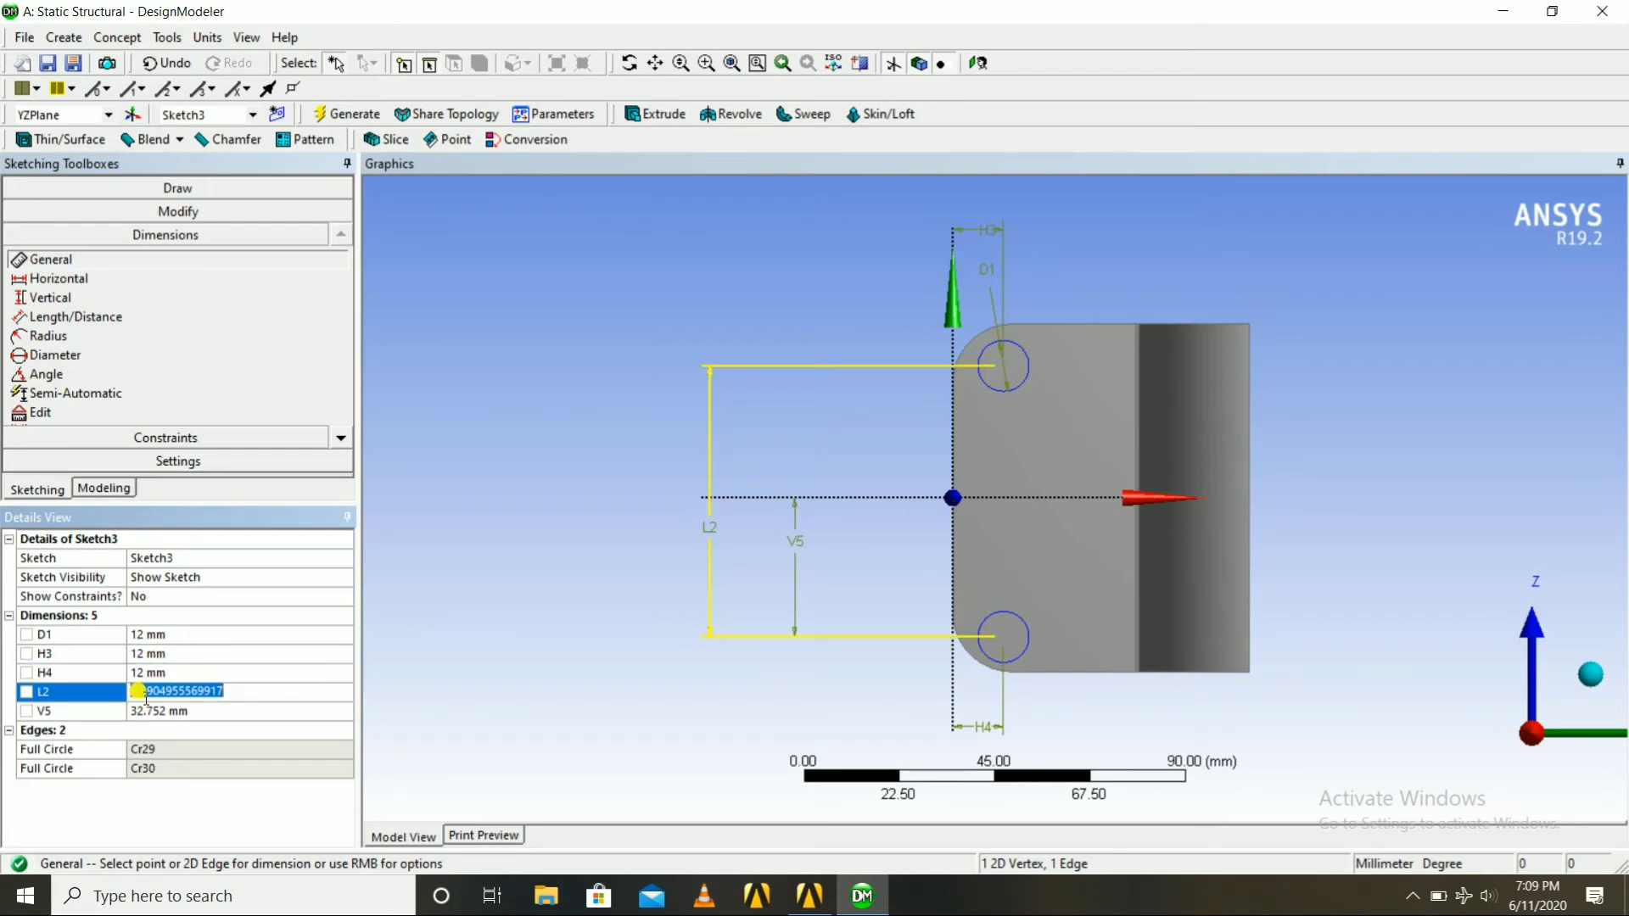
text(54)
key(Return)
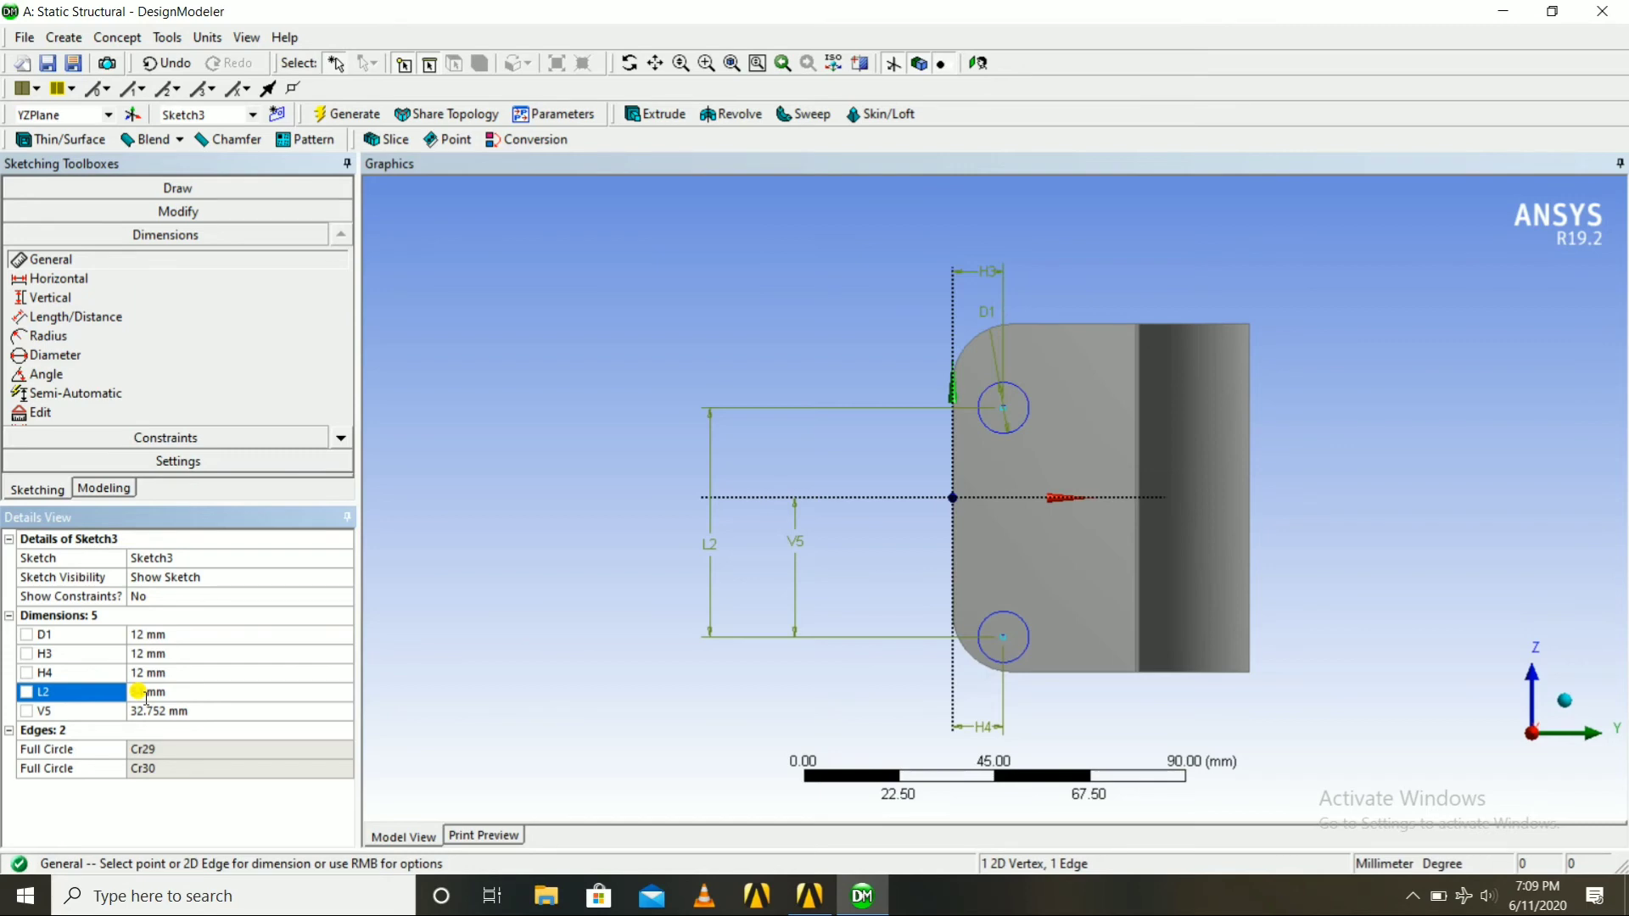
Try 14 mm and 7 mm for the lower circle's vertical distance V5 from the horizontal axis.
click(132, 706)
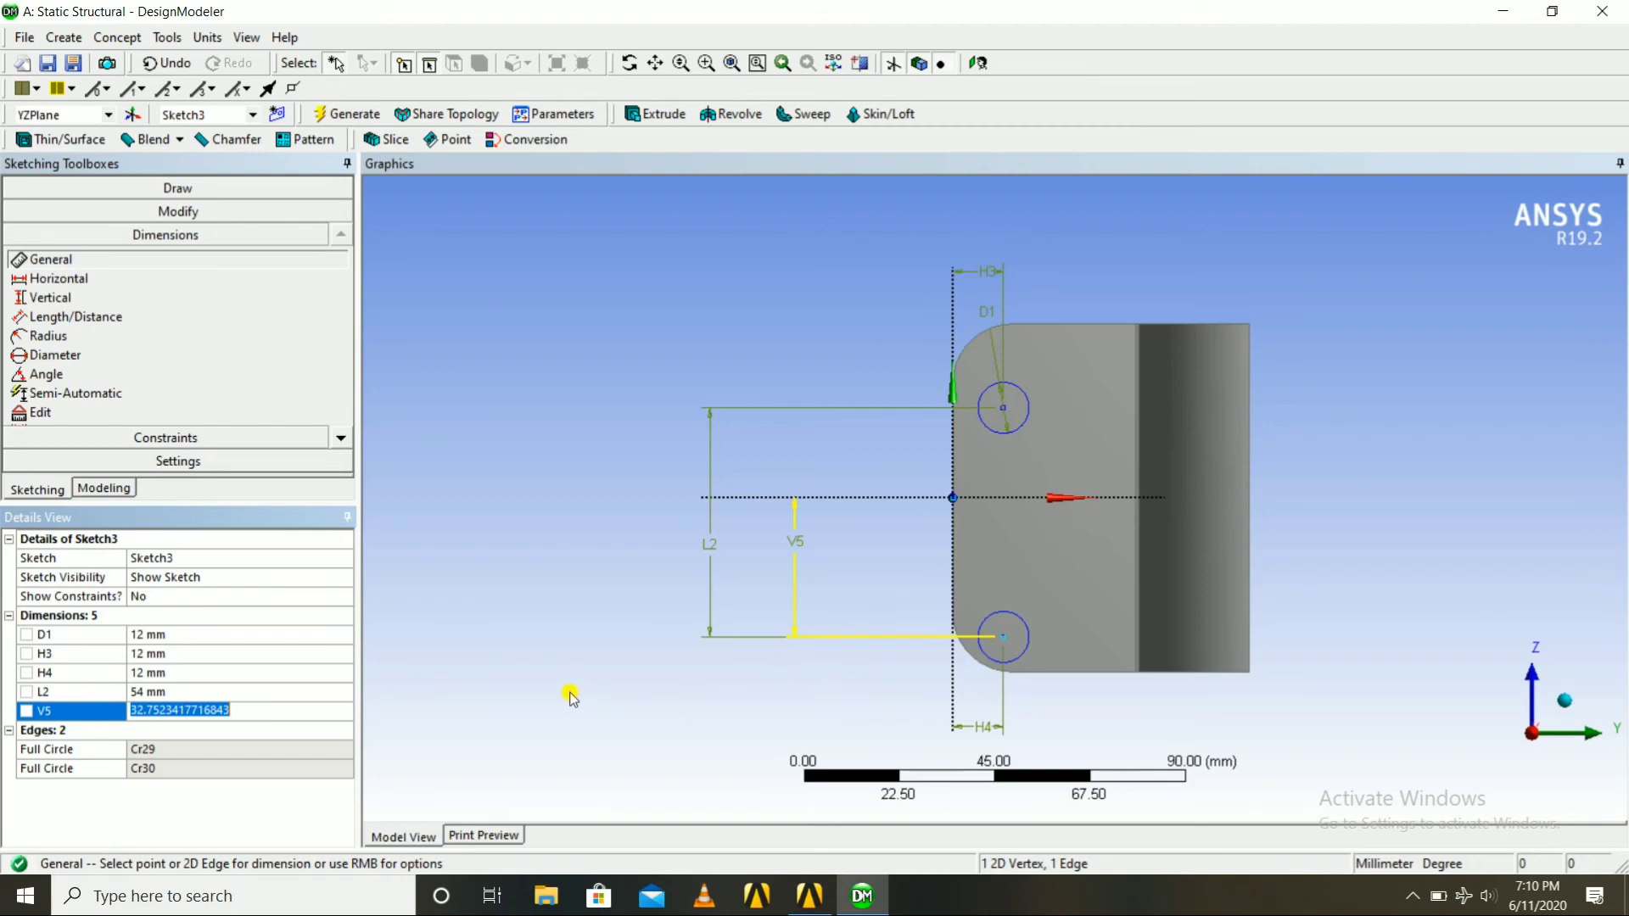
text(14)
key(Return)
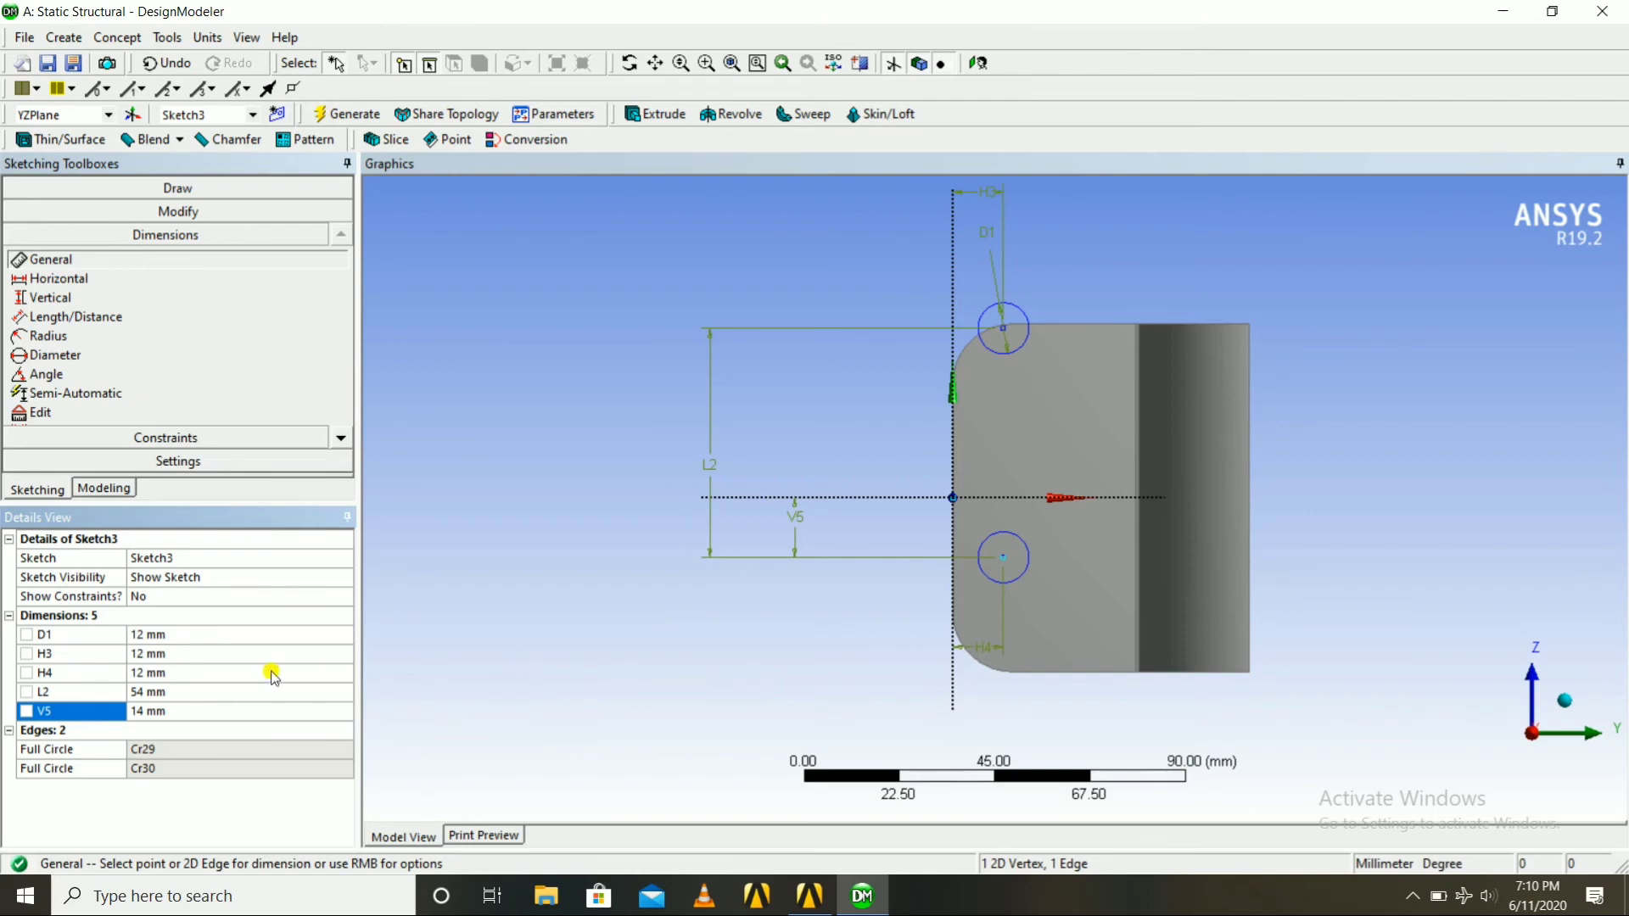
click(245, 709)
key(Return)
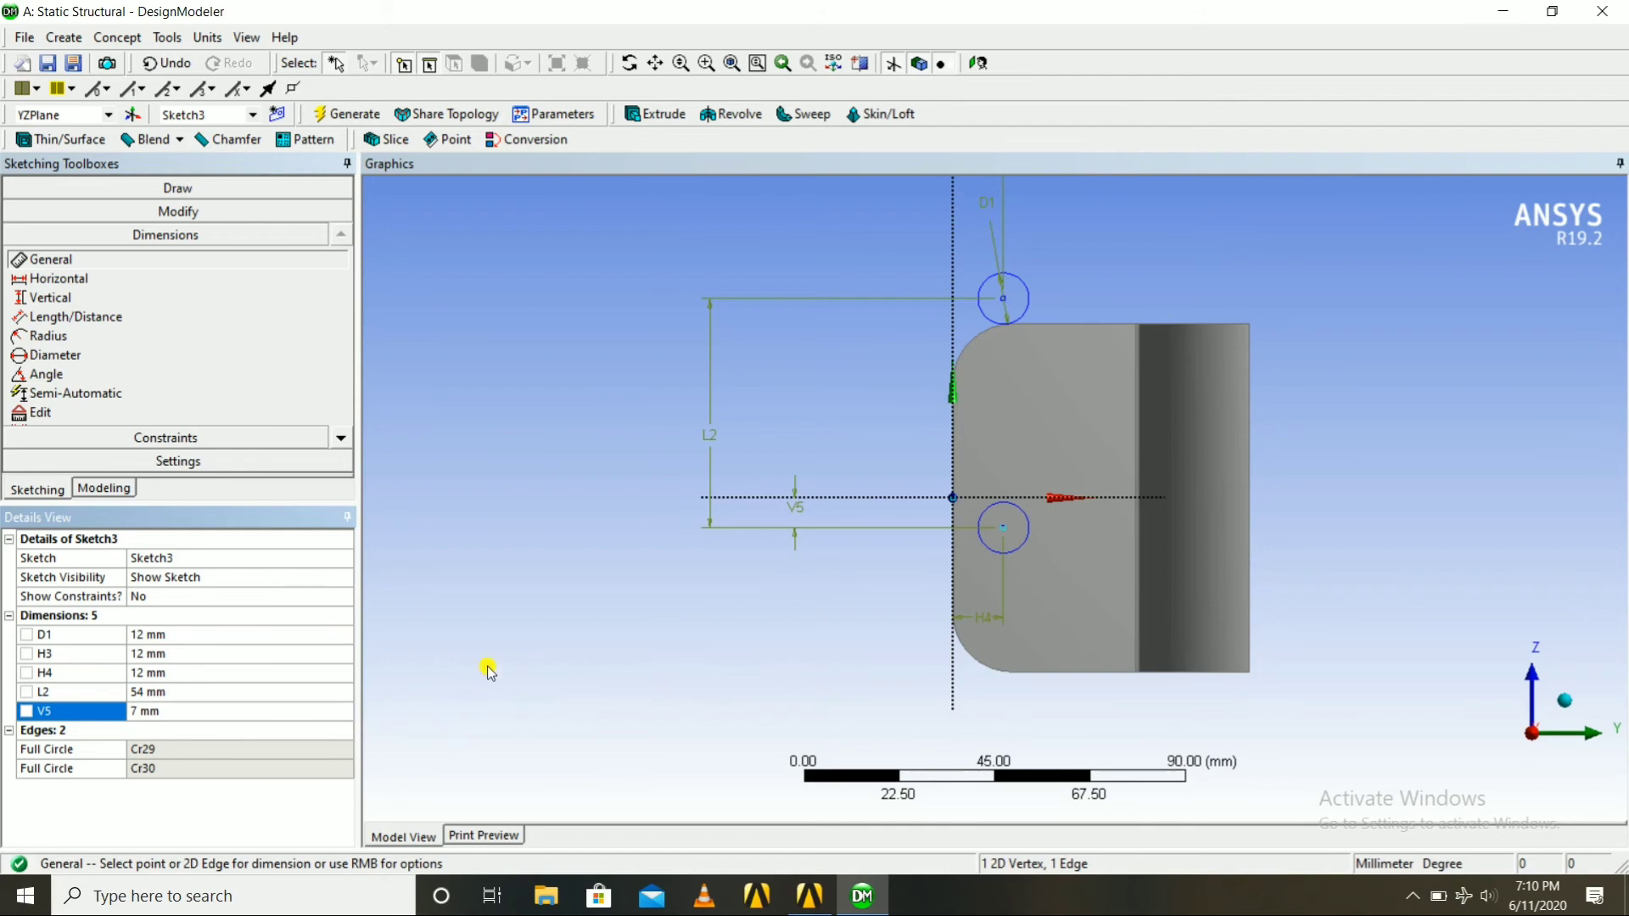
Set the lower circle's vertical distance V5 from the horizontal axis to 28 mm.
click(140, 711)
text(28)
key(Return)
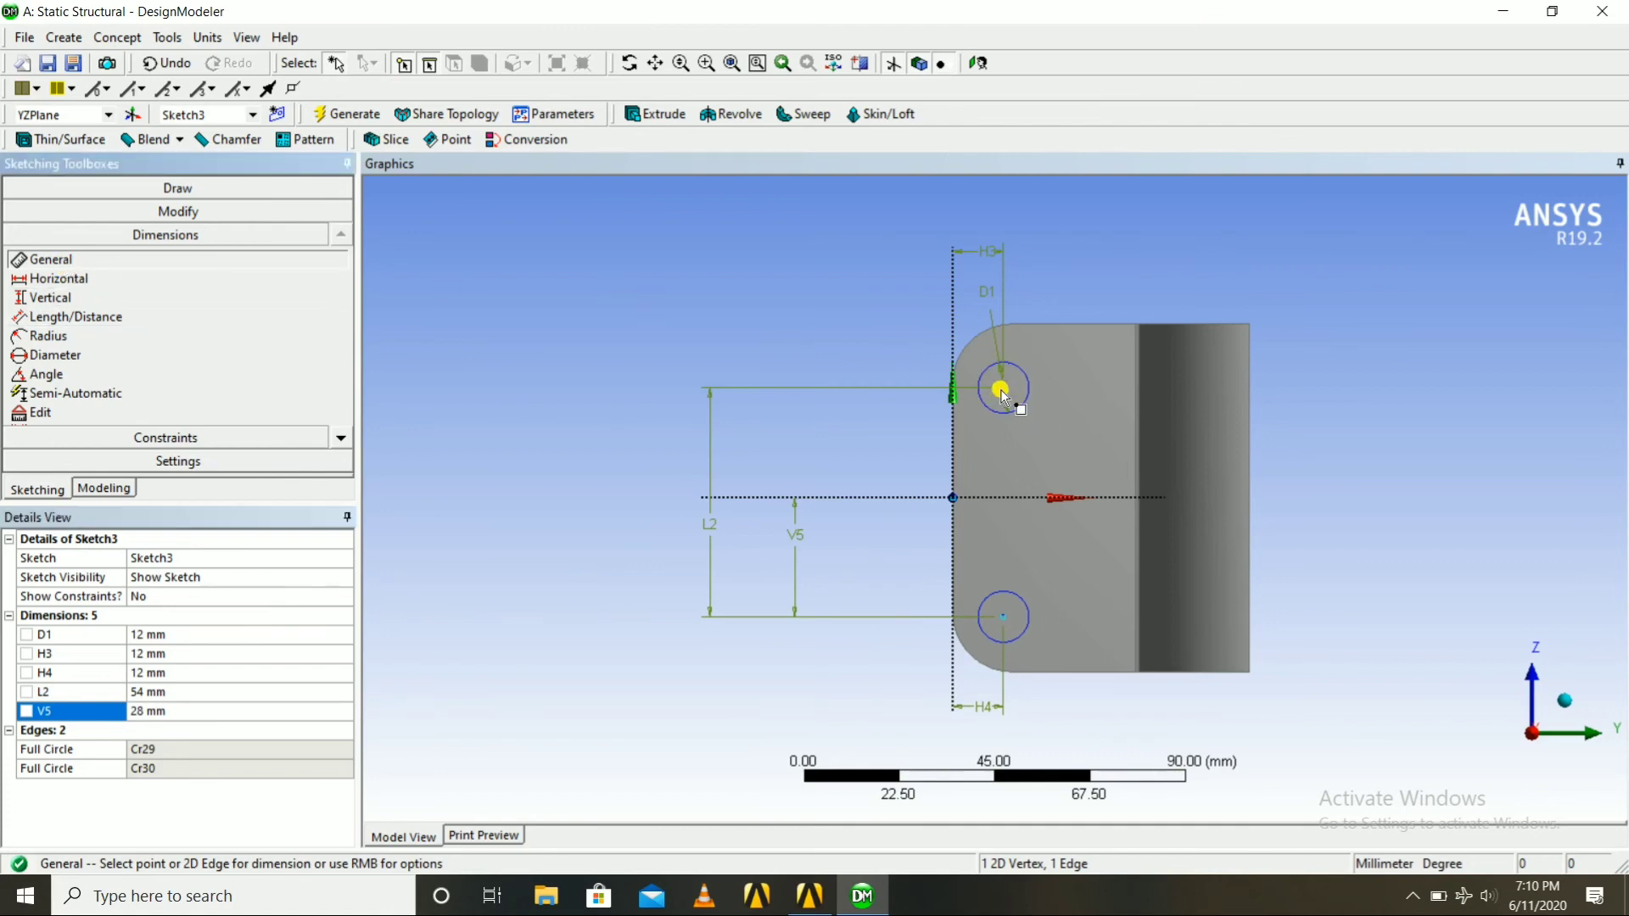
Try a circle diameter D1 of 14 mm and restore it to 12 mm.
click(157, 636)
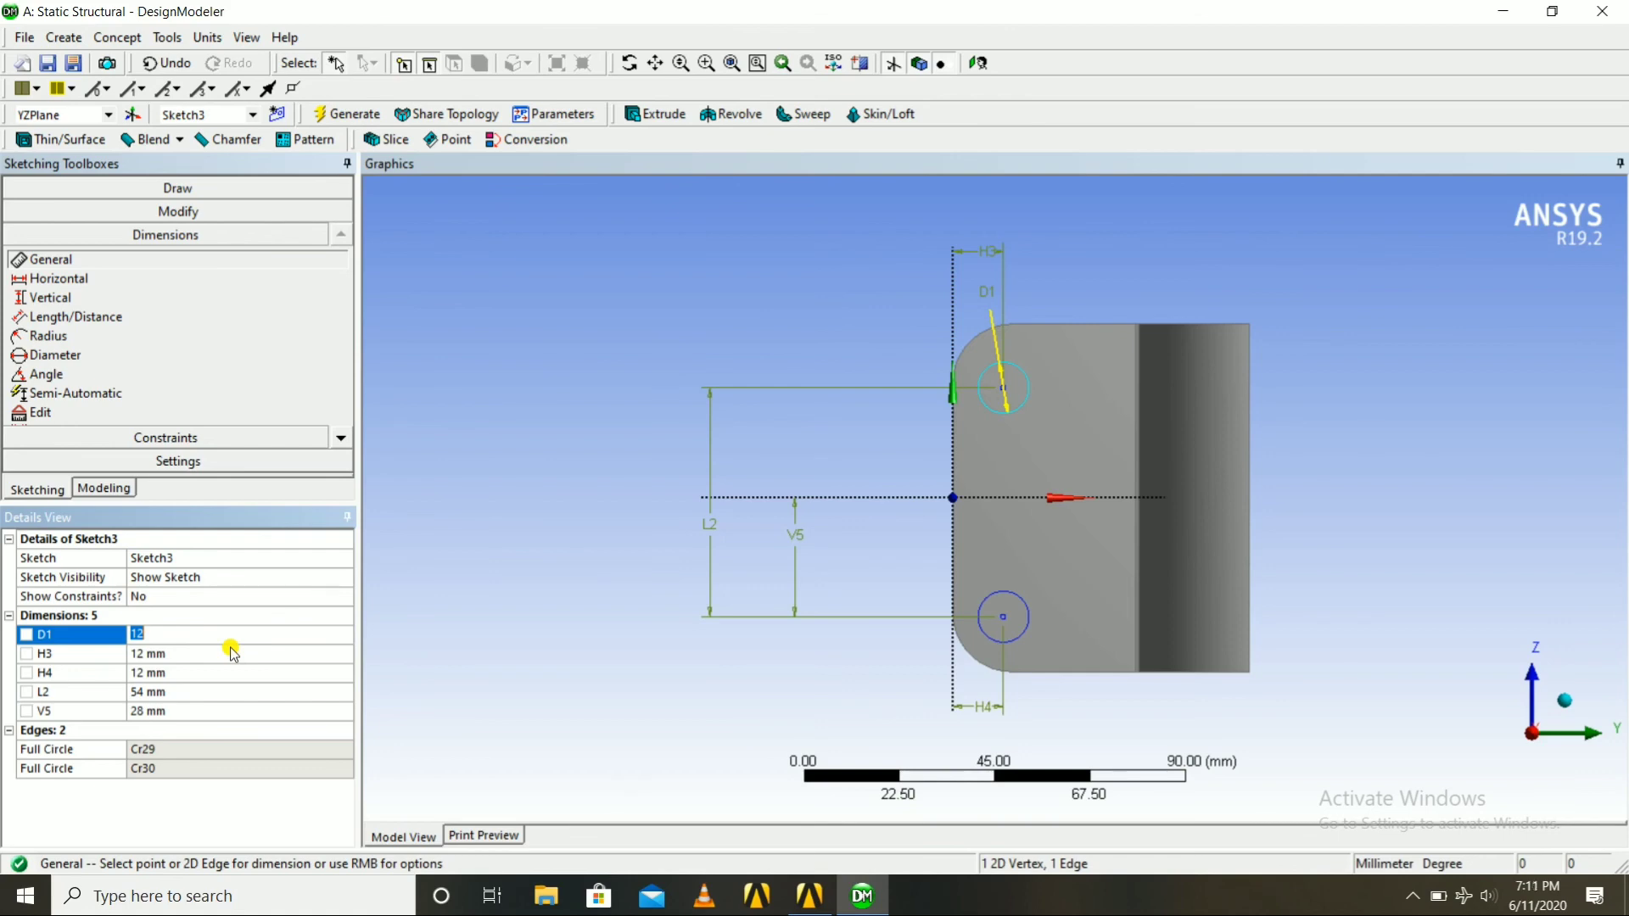
mouse_move(599, 305)
middle_down()
mouse_move(545, 393)
mouse_move(653, 378)
mouse_move(856, 284)
mouse_move(959, 327)
mouse_move(1202, 247)
mouse_move(1185, 295)
middle_up()
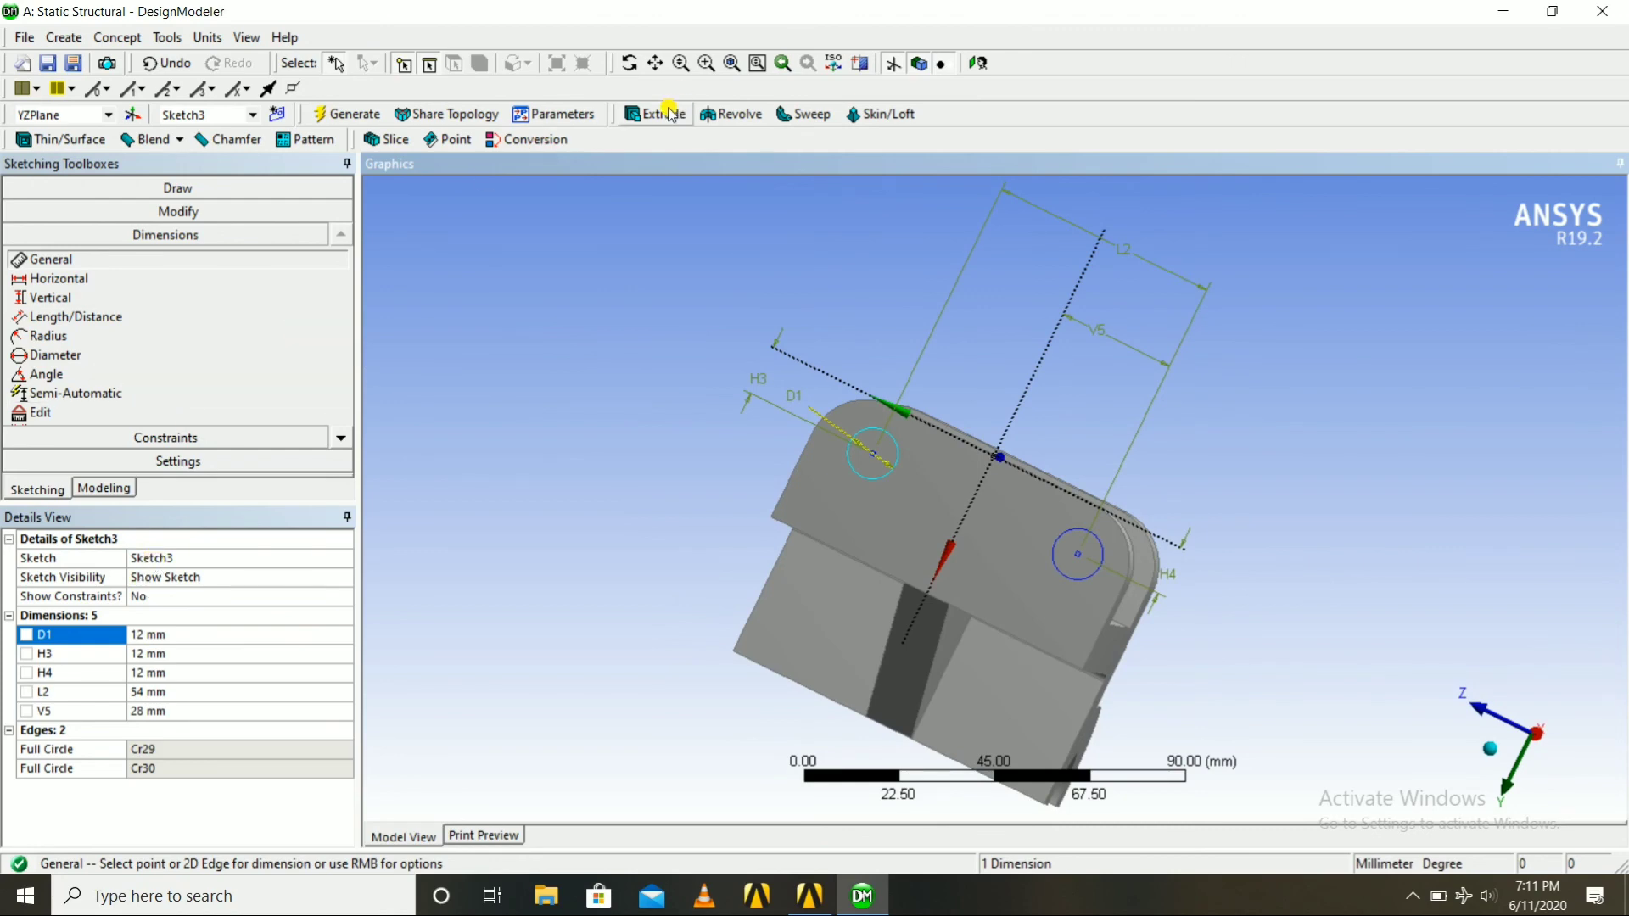
mouse_move(608, 299)
middle_down()
mouse_move(244, 265)
mouse_move(400, 291)
mouse_move(509, 255)
middle_up()
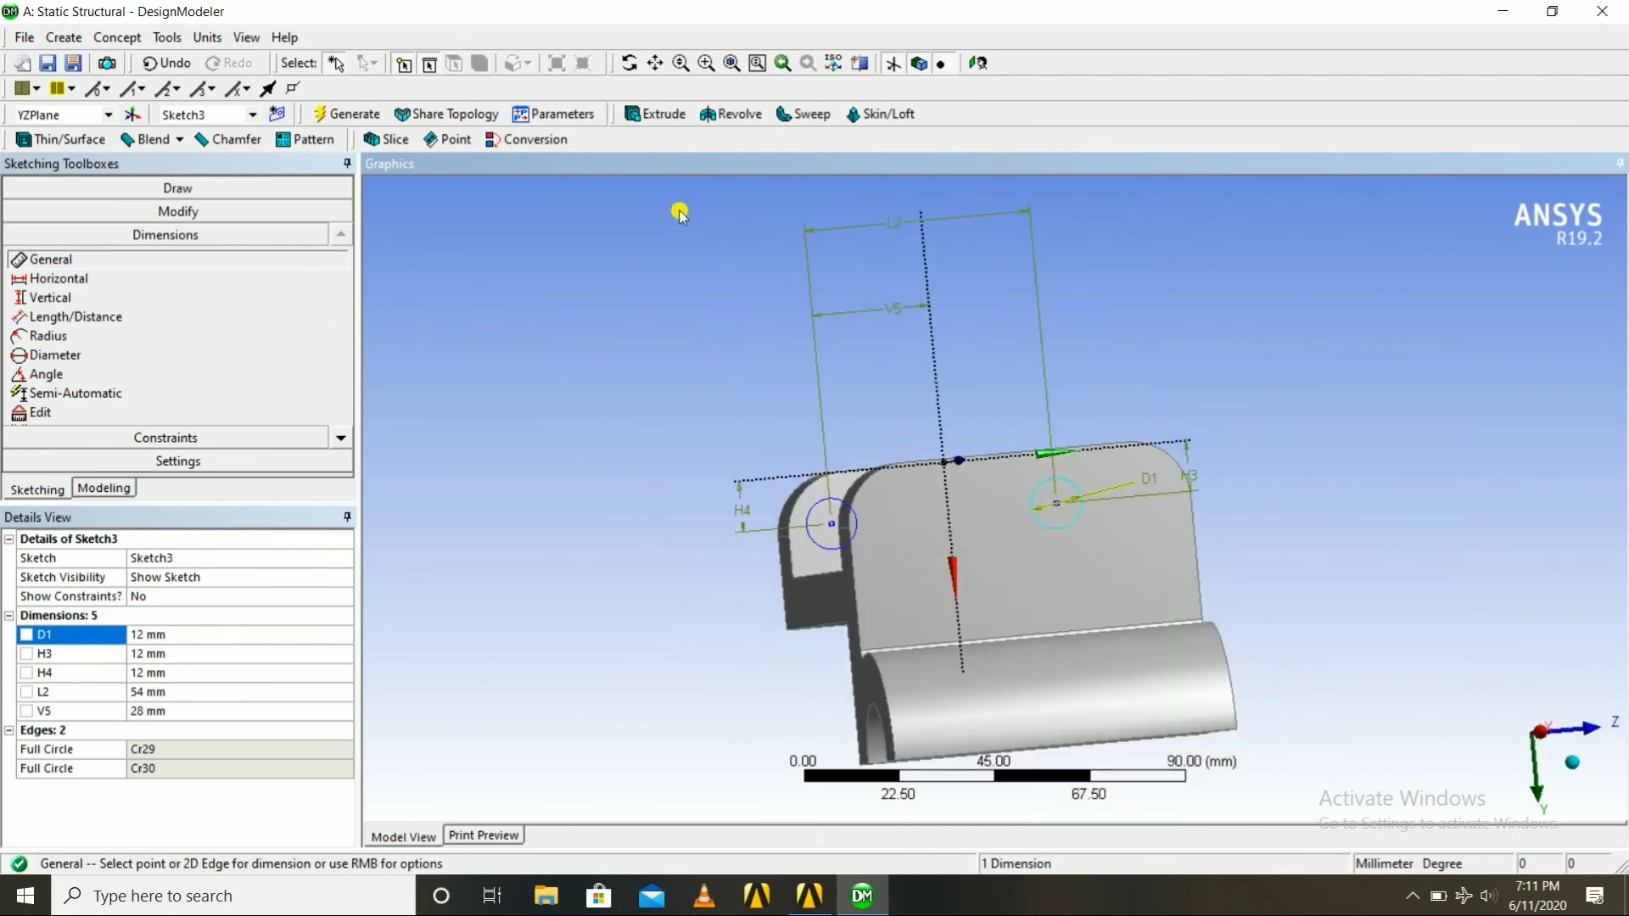
click(975, 64)
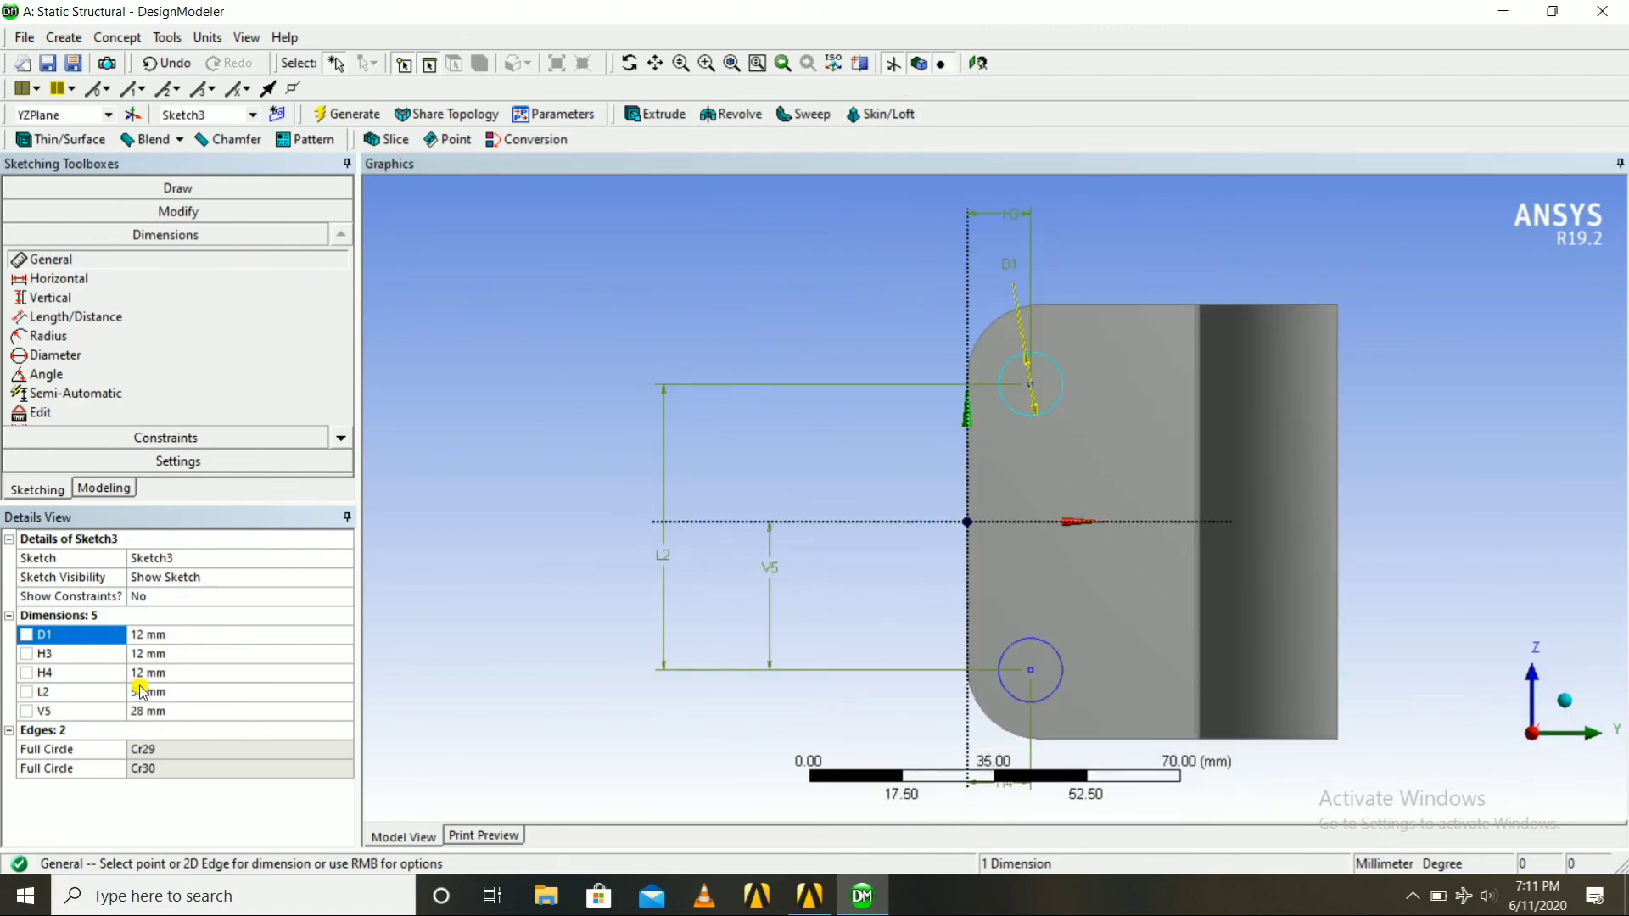
click(146, 634)
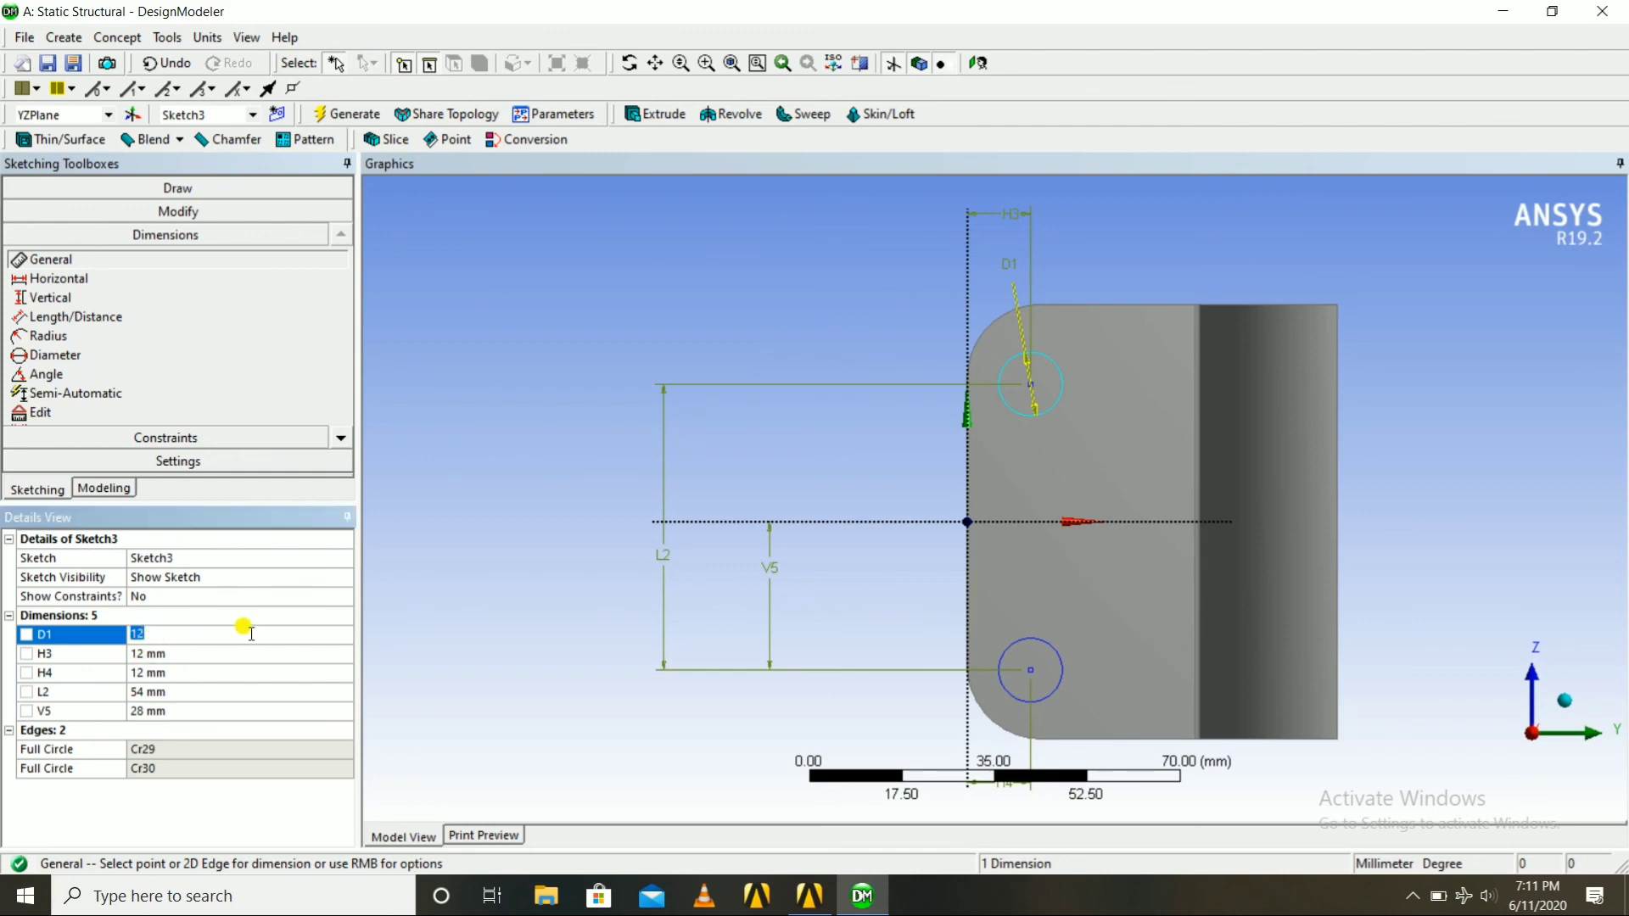
text(14)
key(Return)
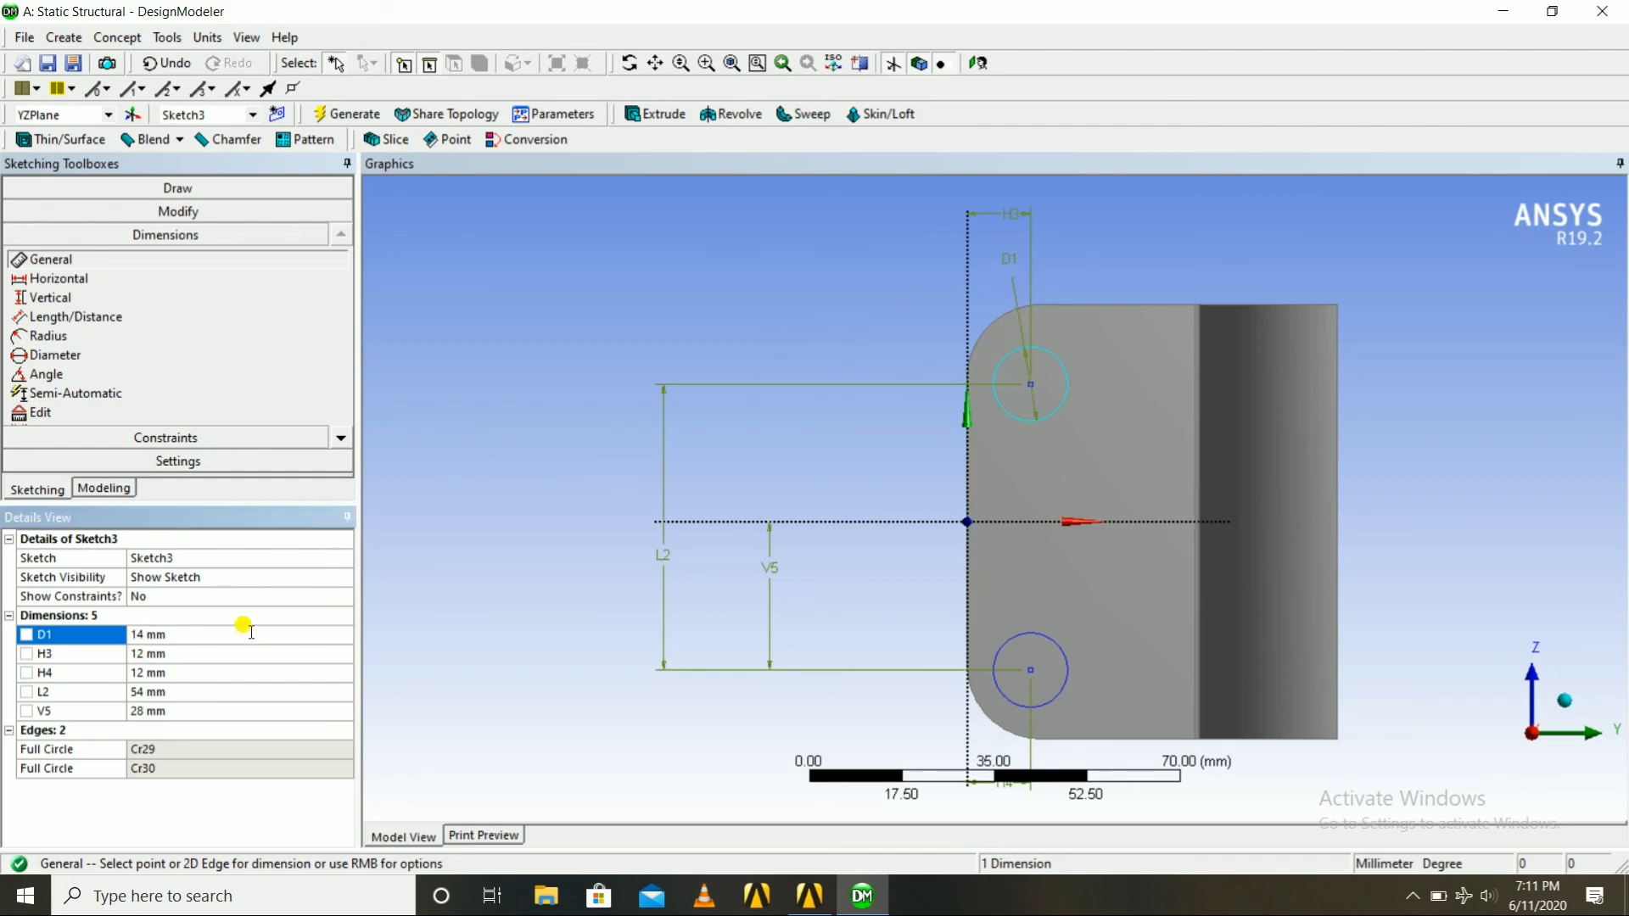
click(198, 632)
text(12)
key(Return)
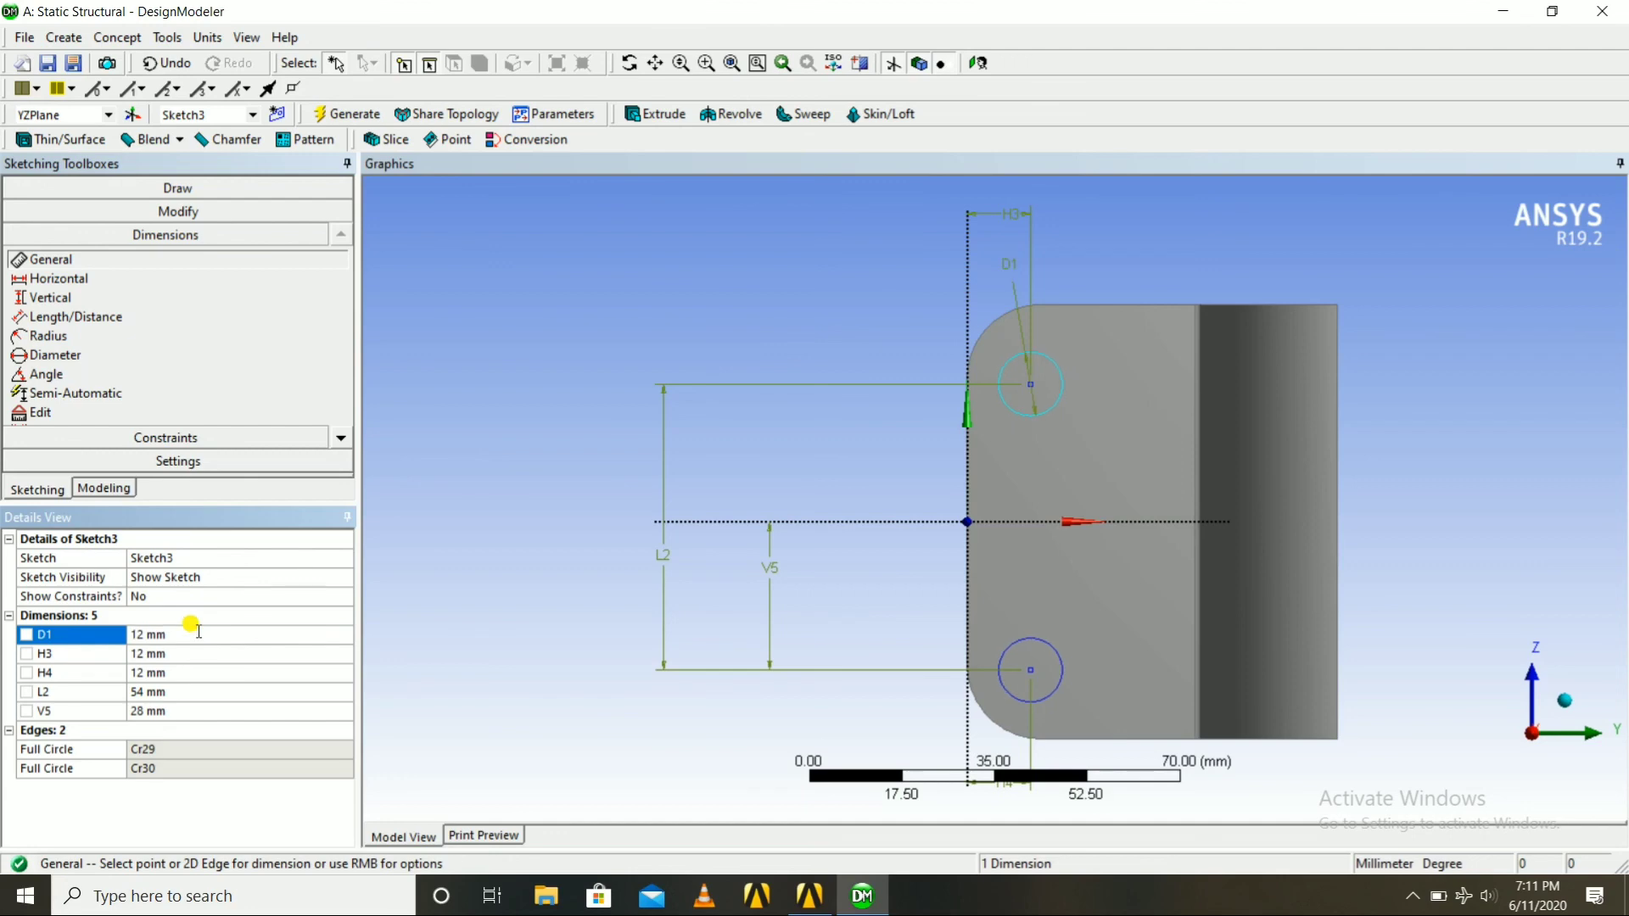
Set the upper circle's horizontal distance H3 from the vertical axis to 14 mm.
click(174, 652)
text(14)
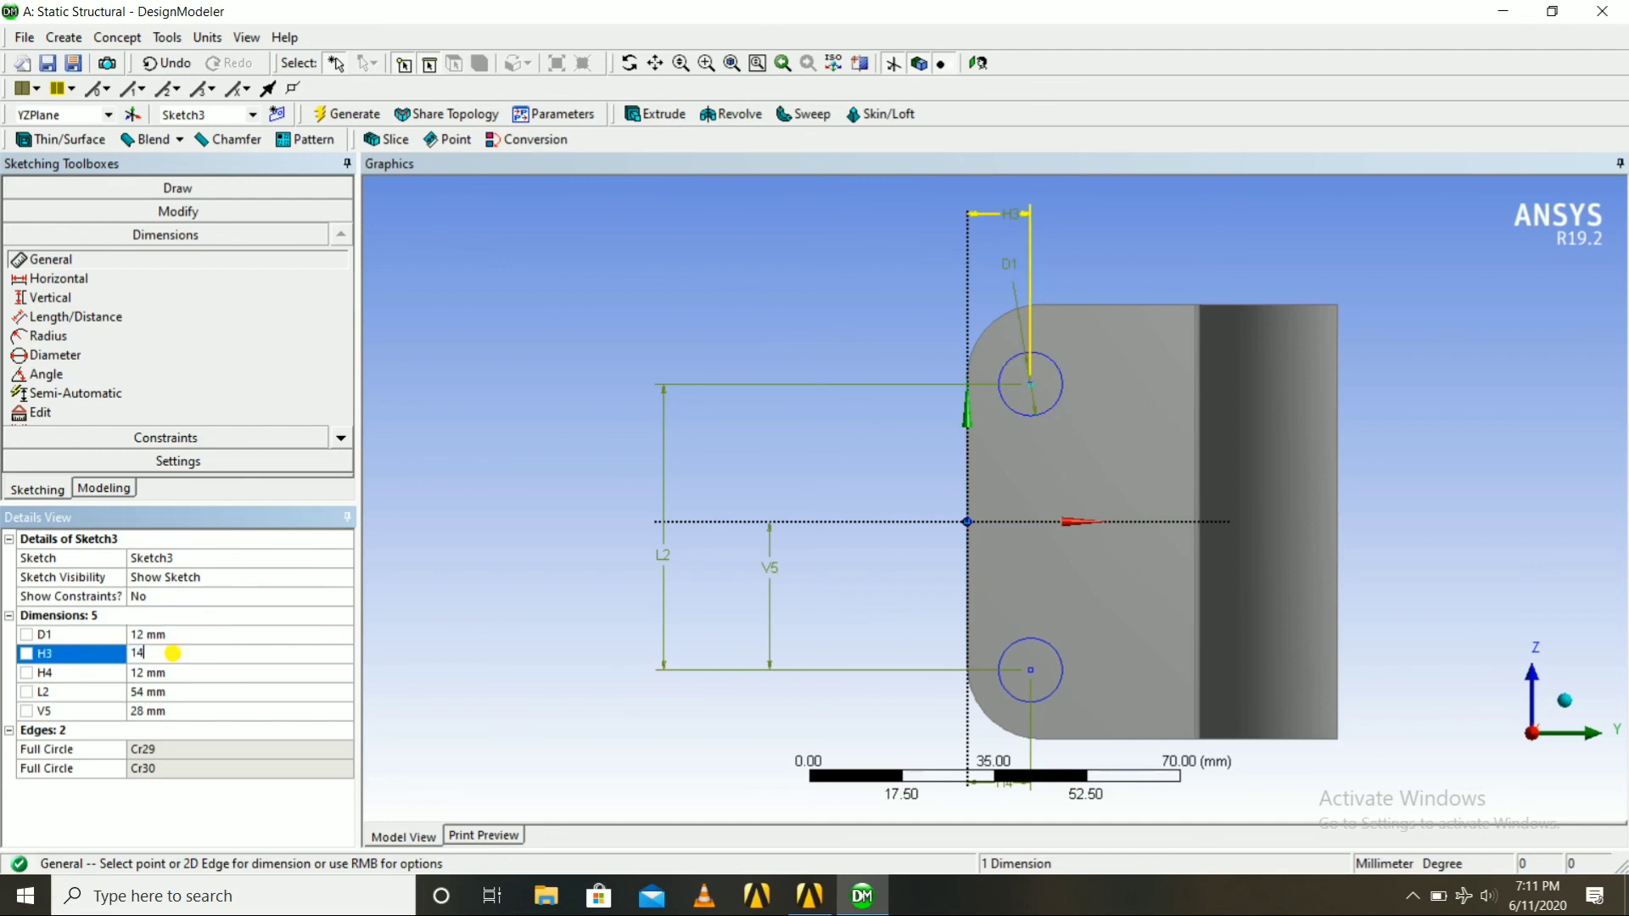
key(Return)
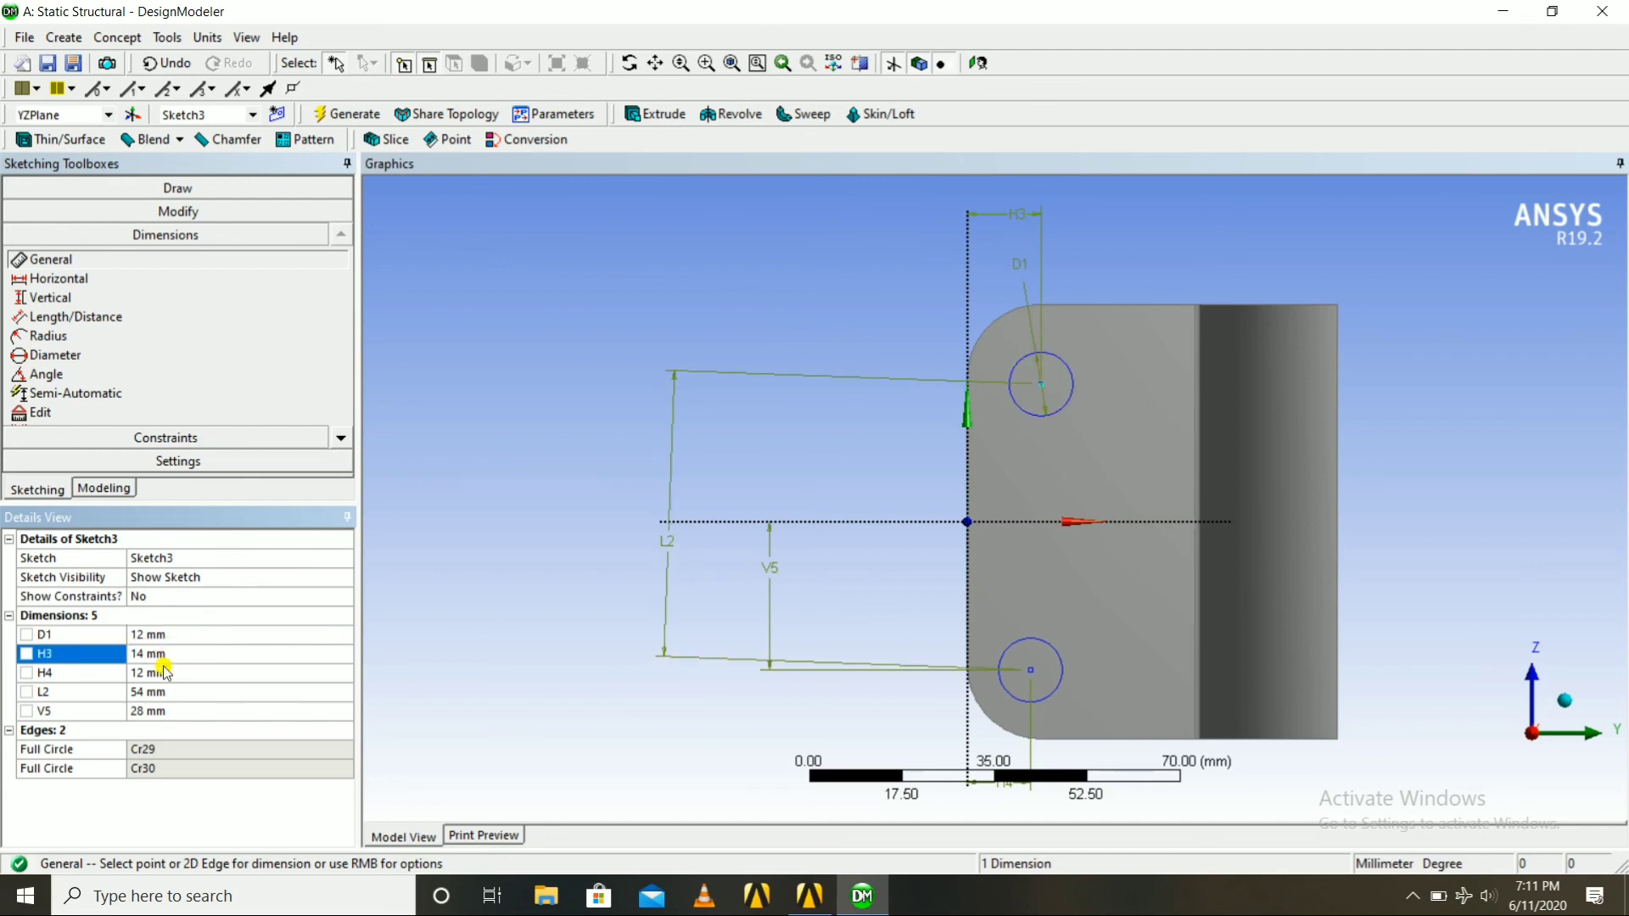
Set the lower circle's horizontal distance H4 from the vertical axis to 14 mm.
click(165, 672)
text(14)
key(Return)
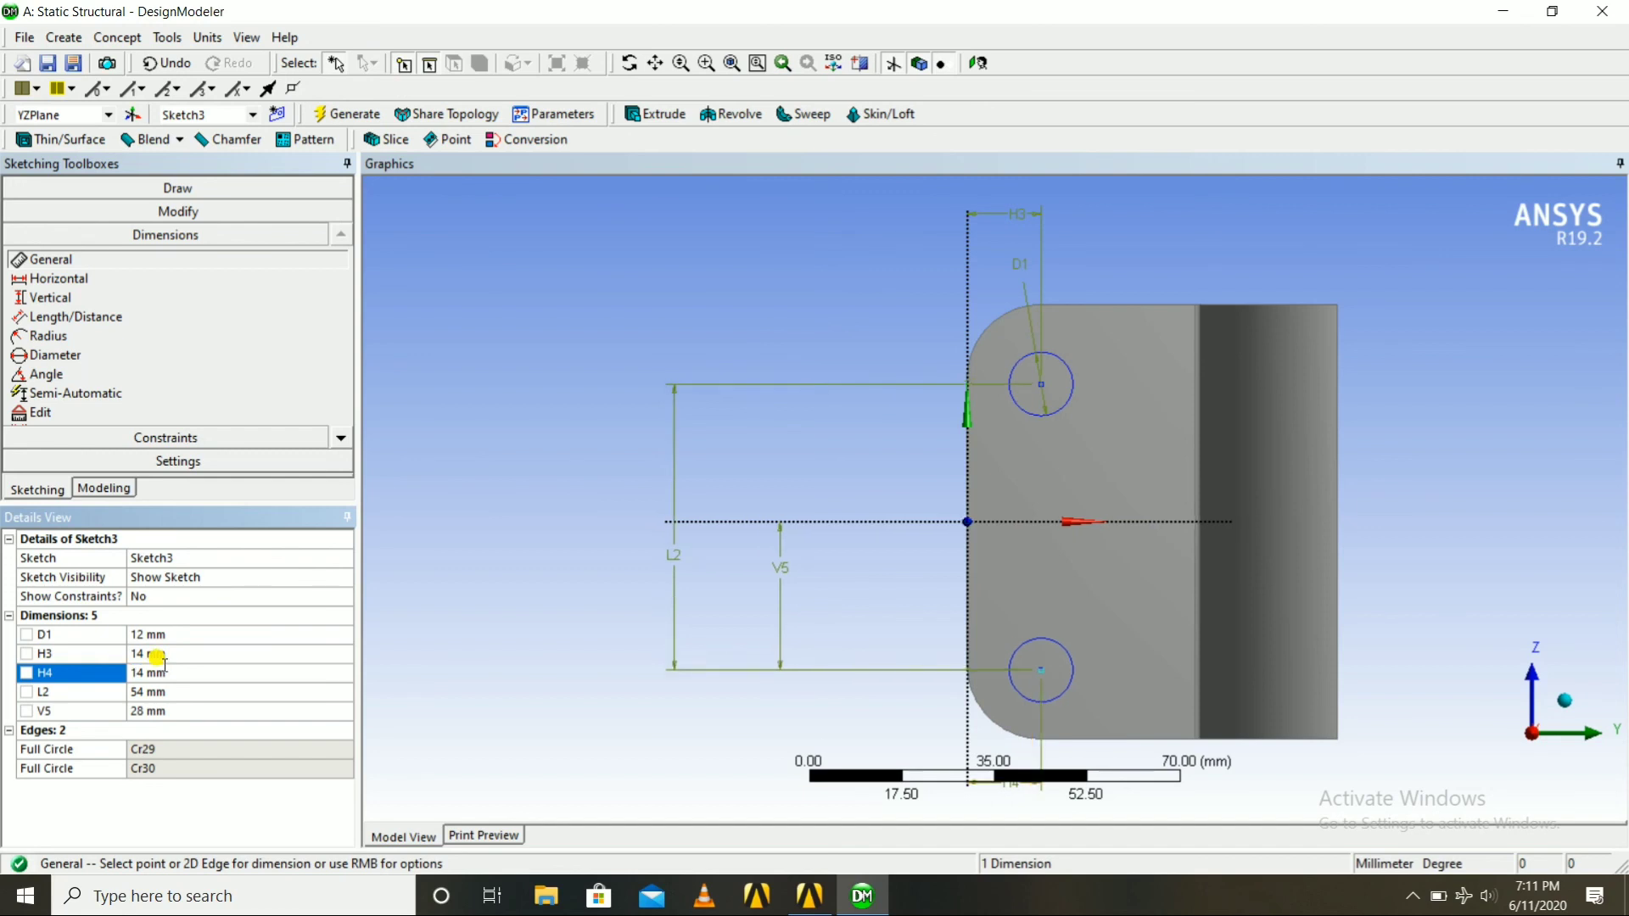
scroll(496, 551, down, 1)
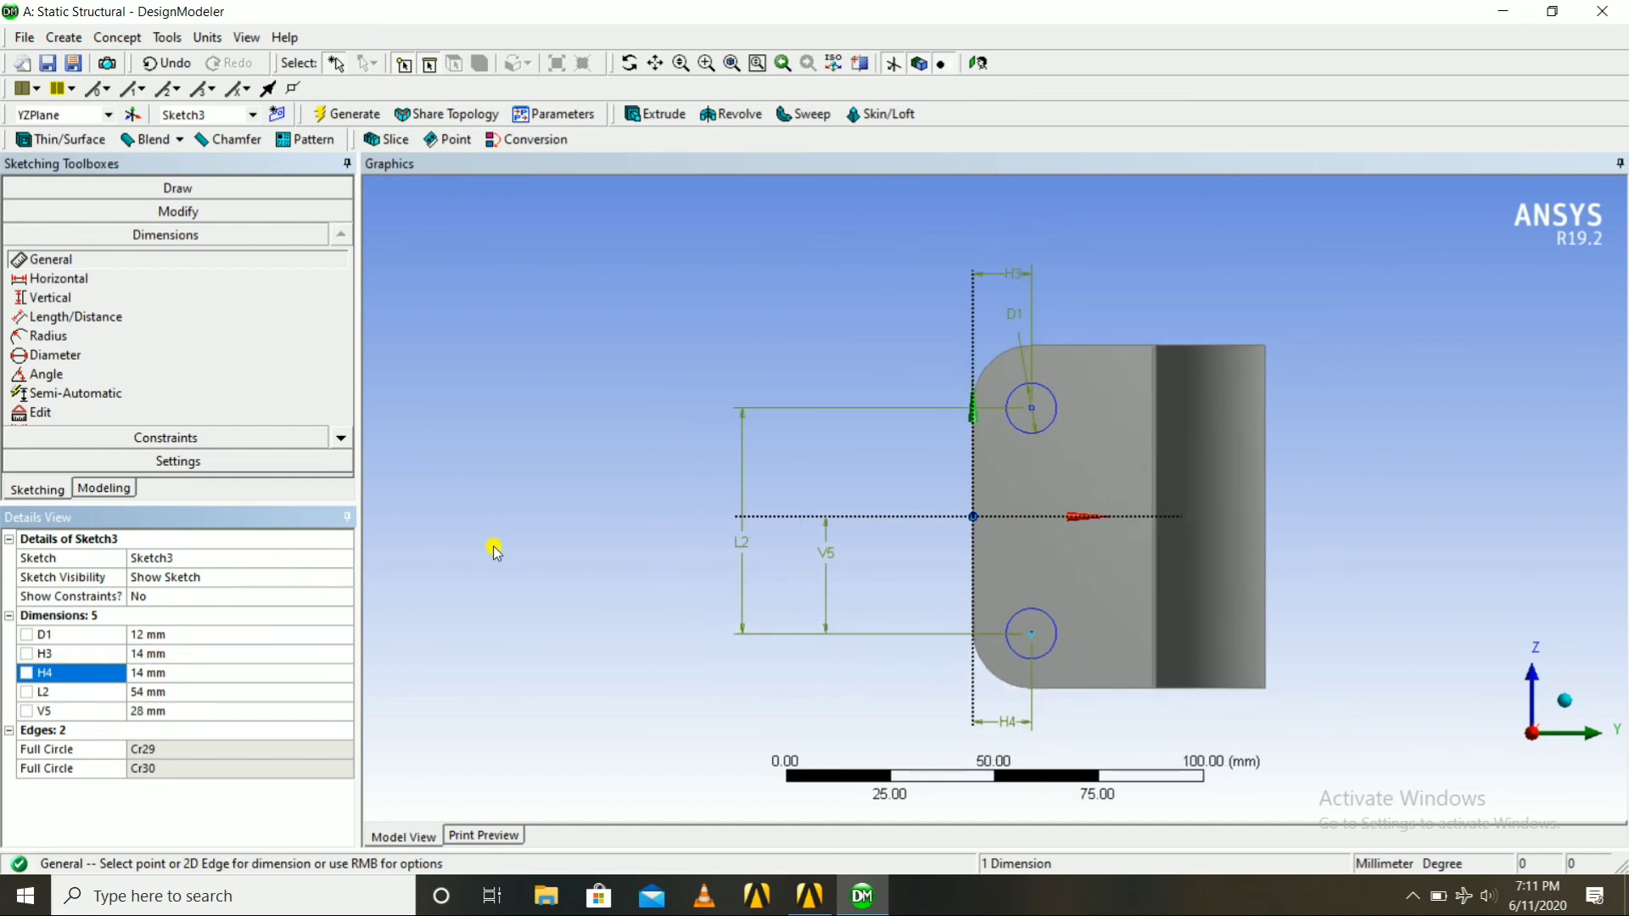
scroll(496, 552, up, 1)
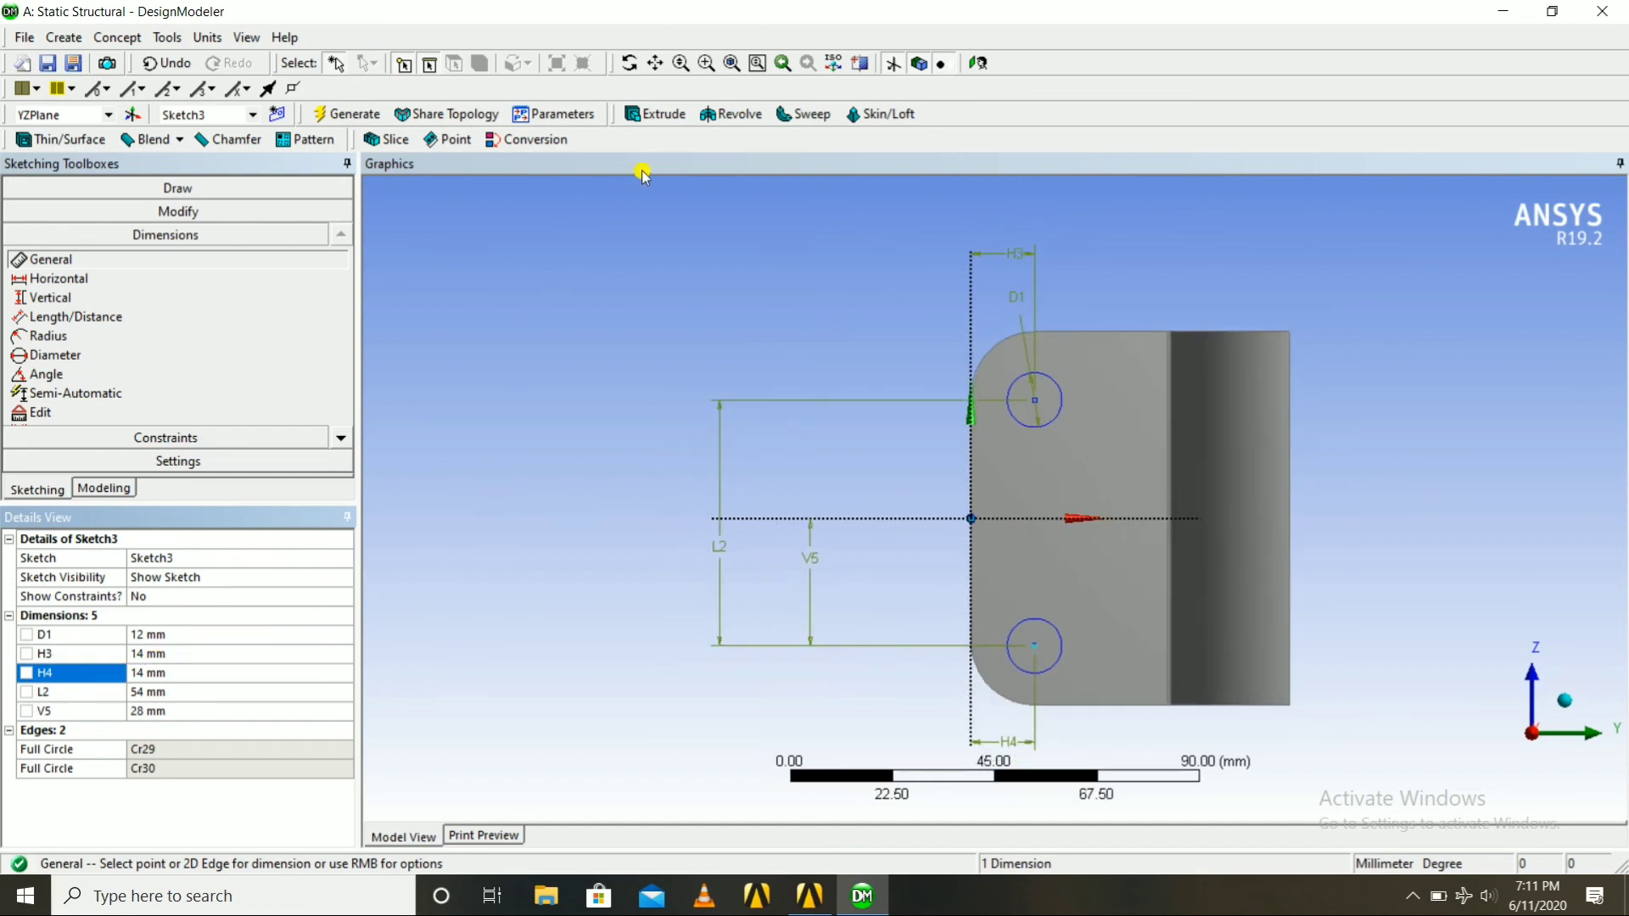
Extrude the two-circle sketch as Cut Material with a fixed depth of 106 mm through both feet and generate it.
click(653, 114)
click(161, 601)
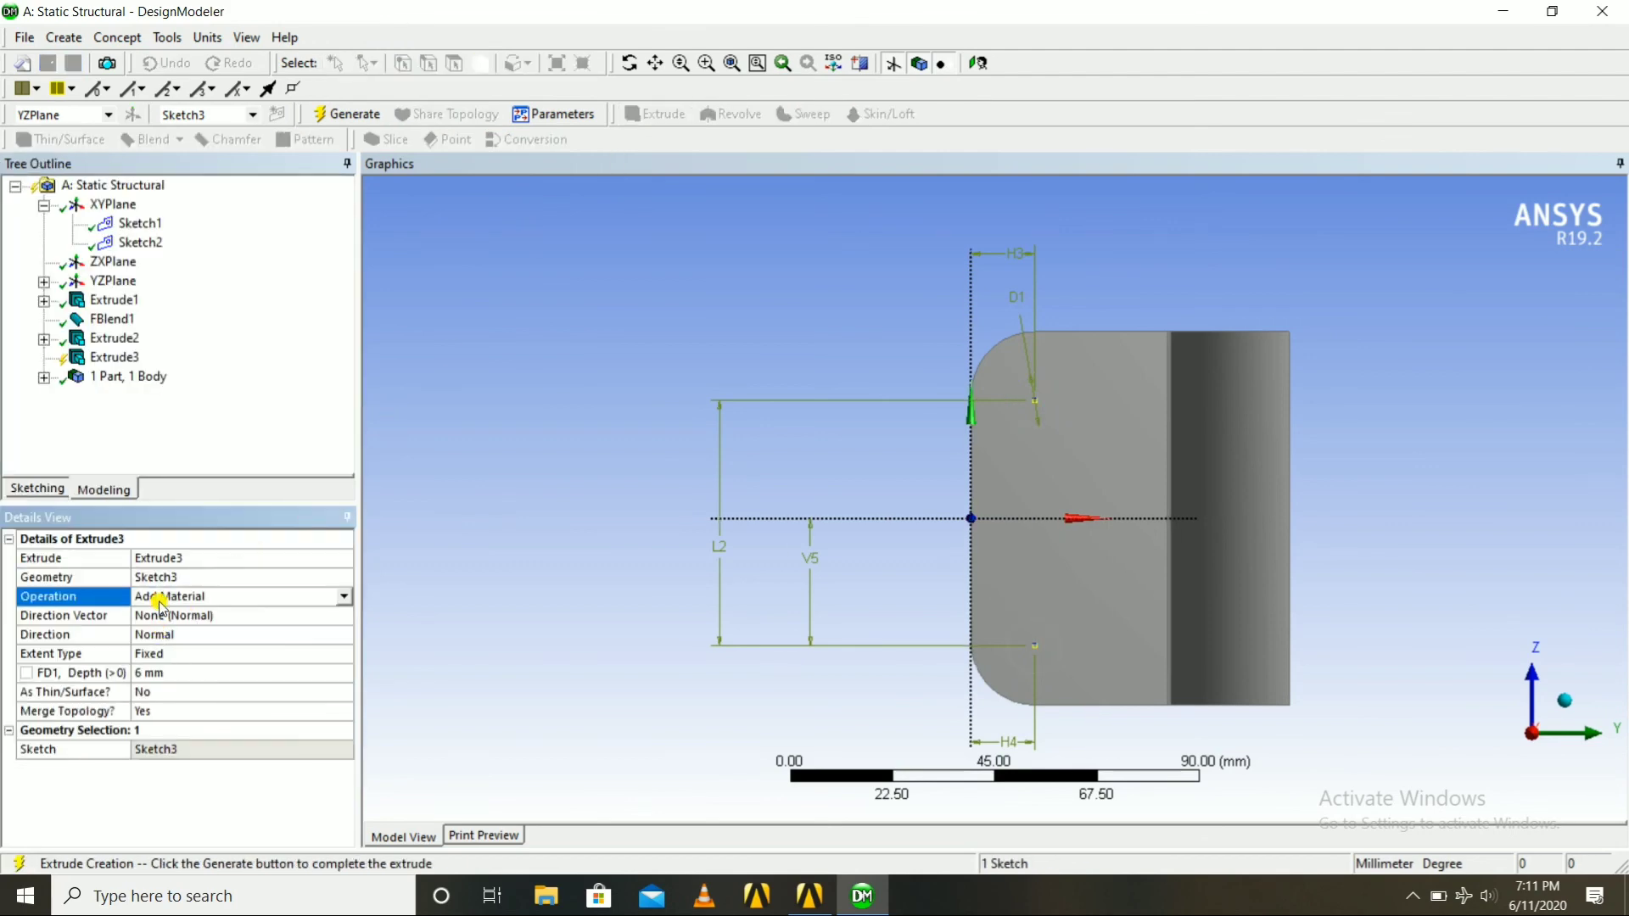
click(345, 604)
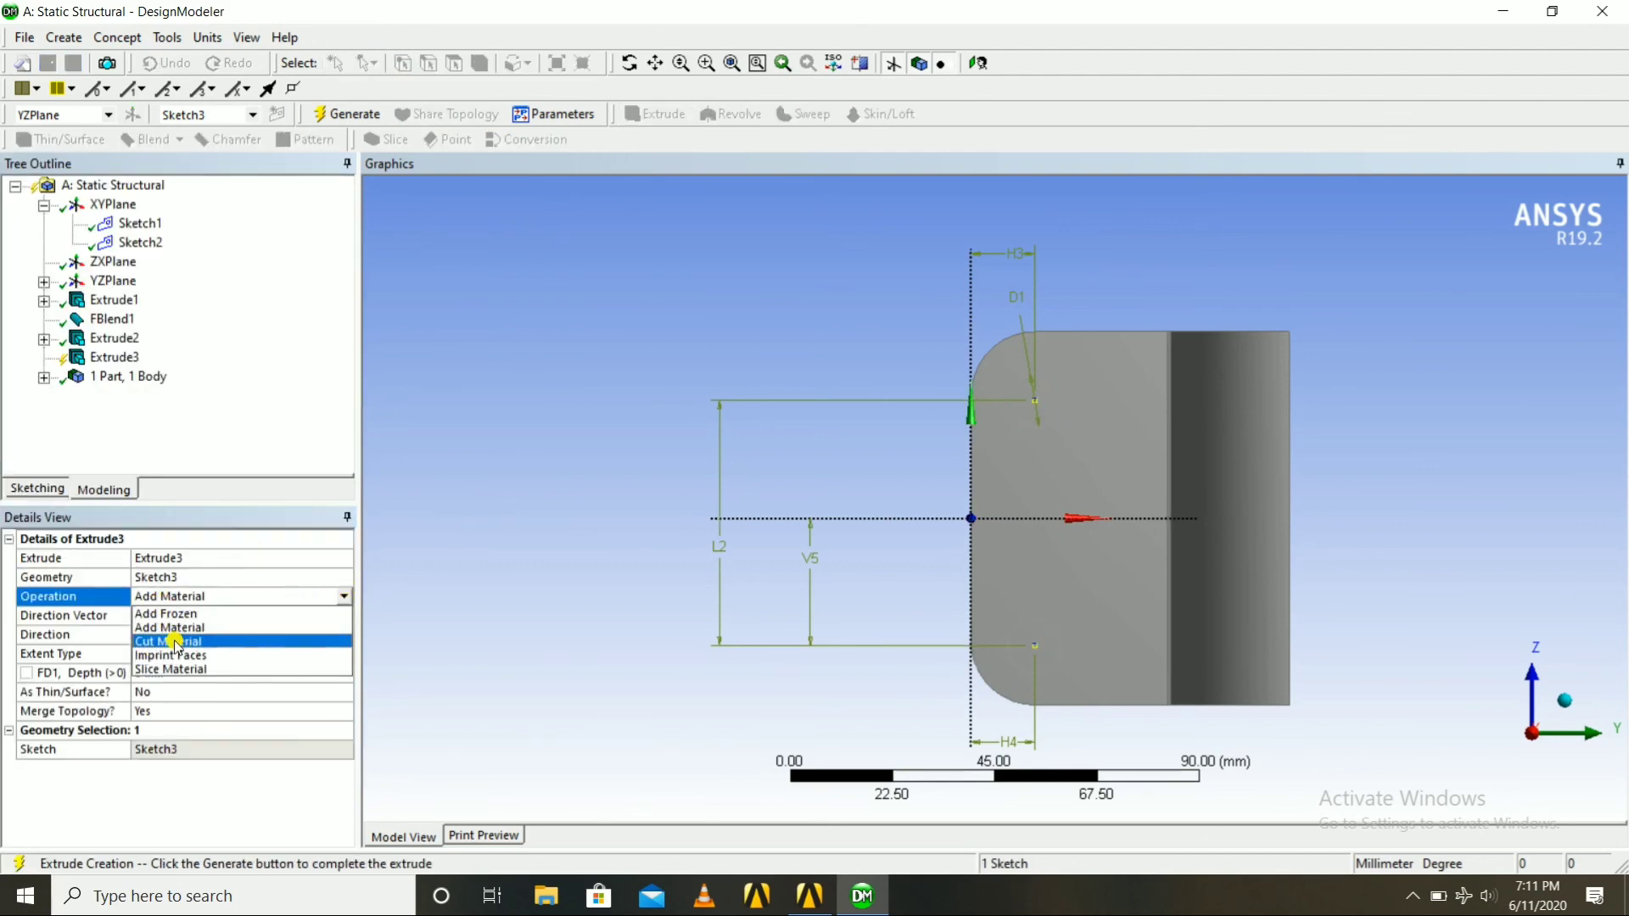
click(329, 630)
middle_drag(519, 572, 698, 502)
click(222, 672)
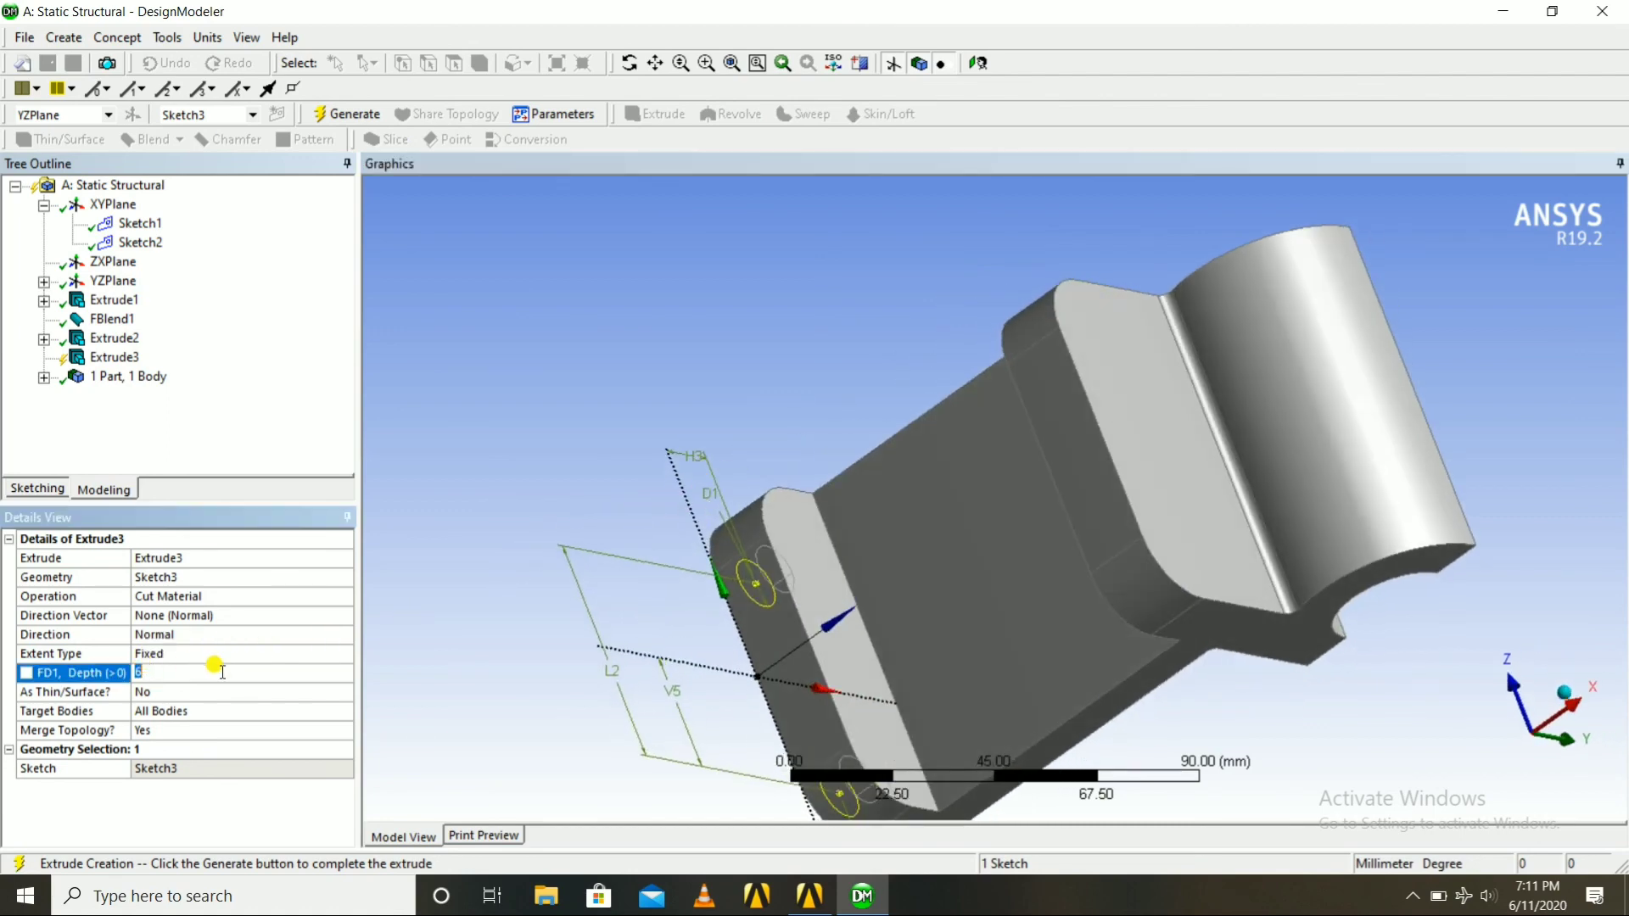
text(10)
key(Return)
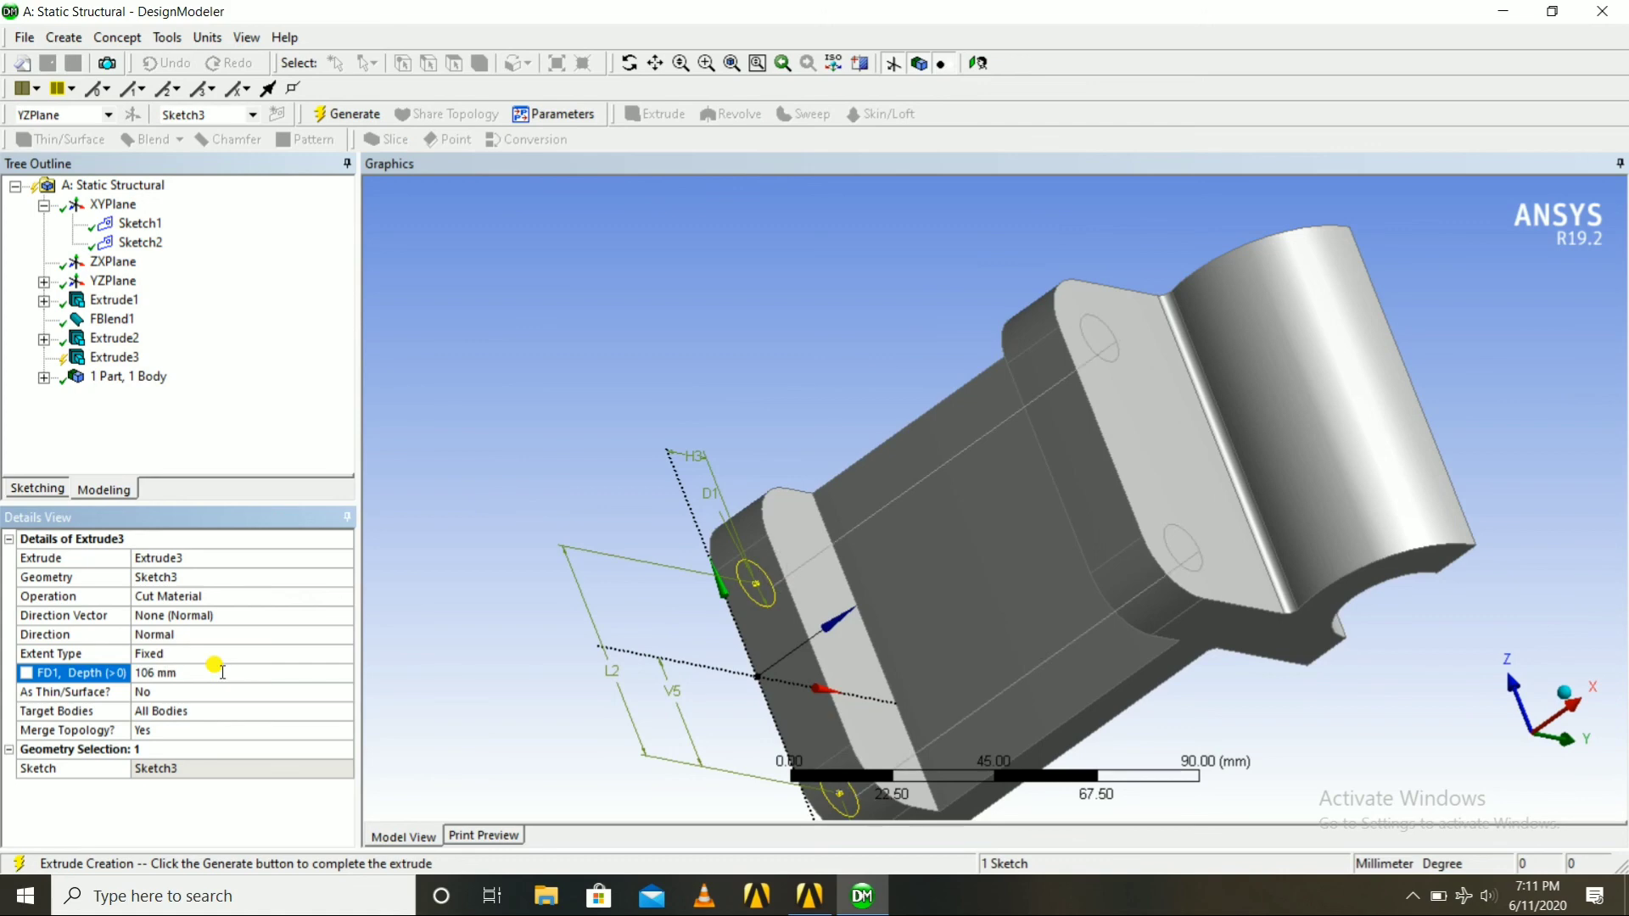
click(348, 114)
mouse_move(534, 185)
middle_down()
mouse_move(520, 317)
mouse_move(691, 327)
mouse_move(436, 312)
mouse_move(953, 381)
mouse_move(938, 469)
mouse_move(832, 421)
mouse_move(994, 437)
mouse_move(767, 483)
mouse_move(662, 445)
middle_up()
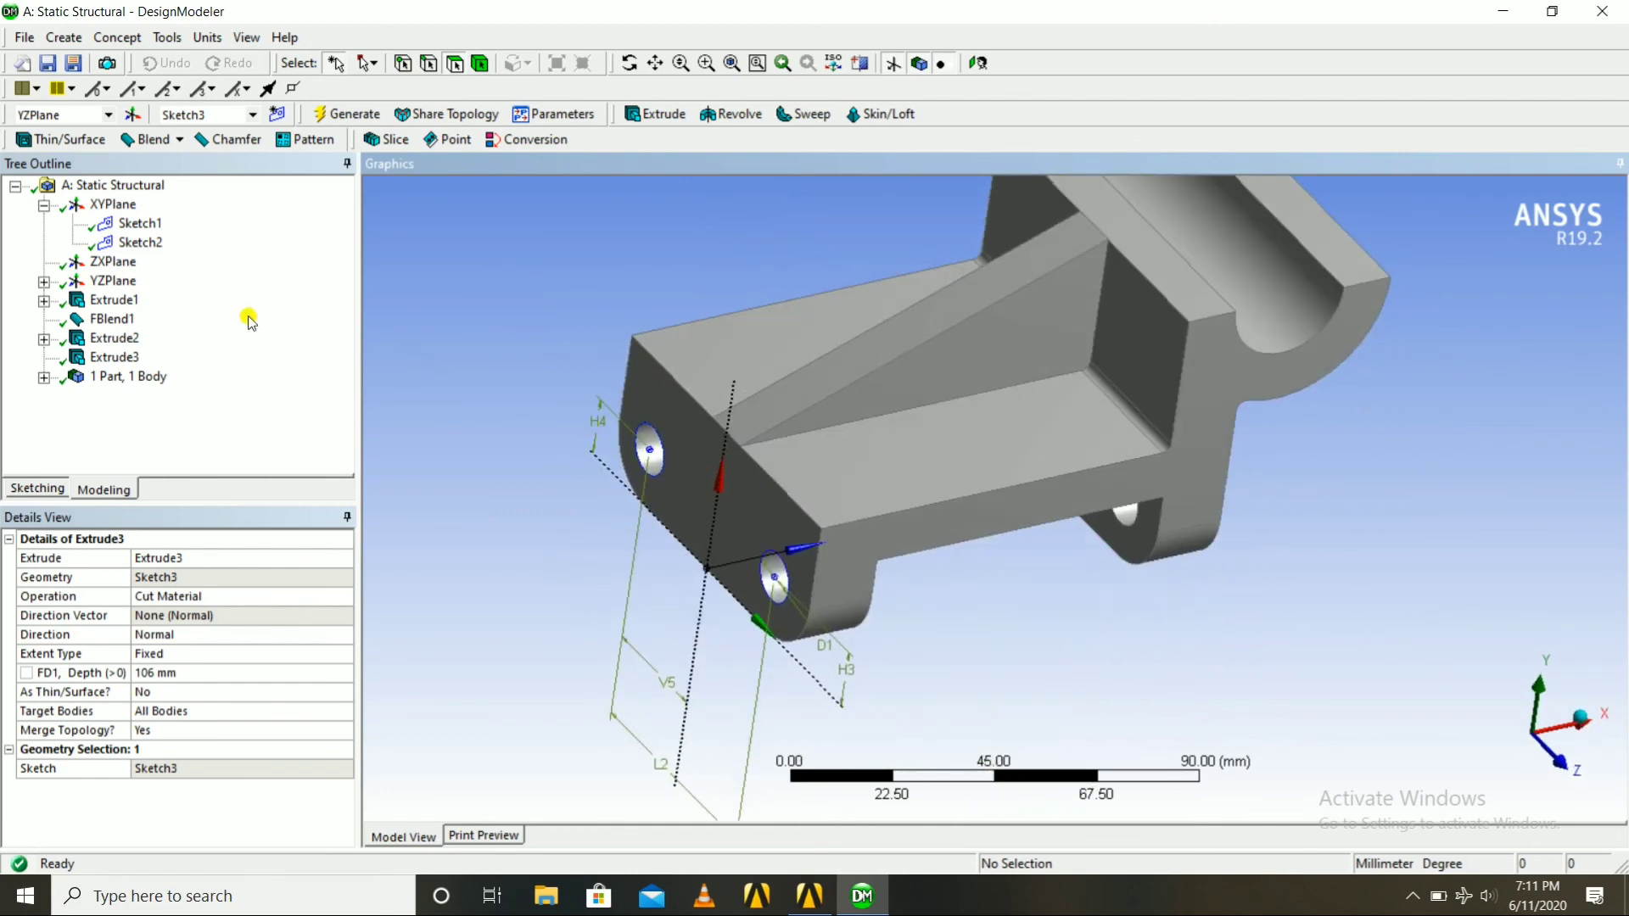
Hide the hole sketch, Sketch3, under the YZPlane.
click(43, 281)
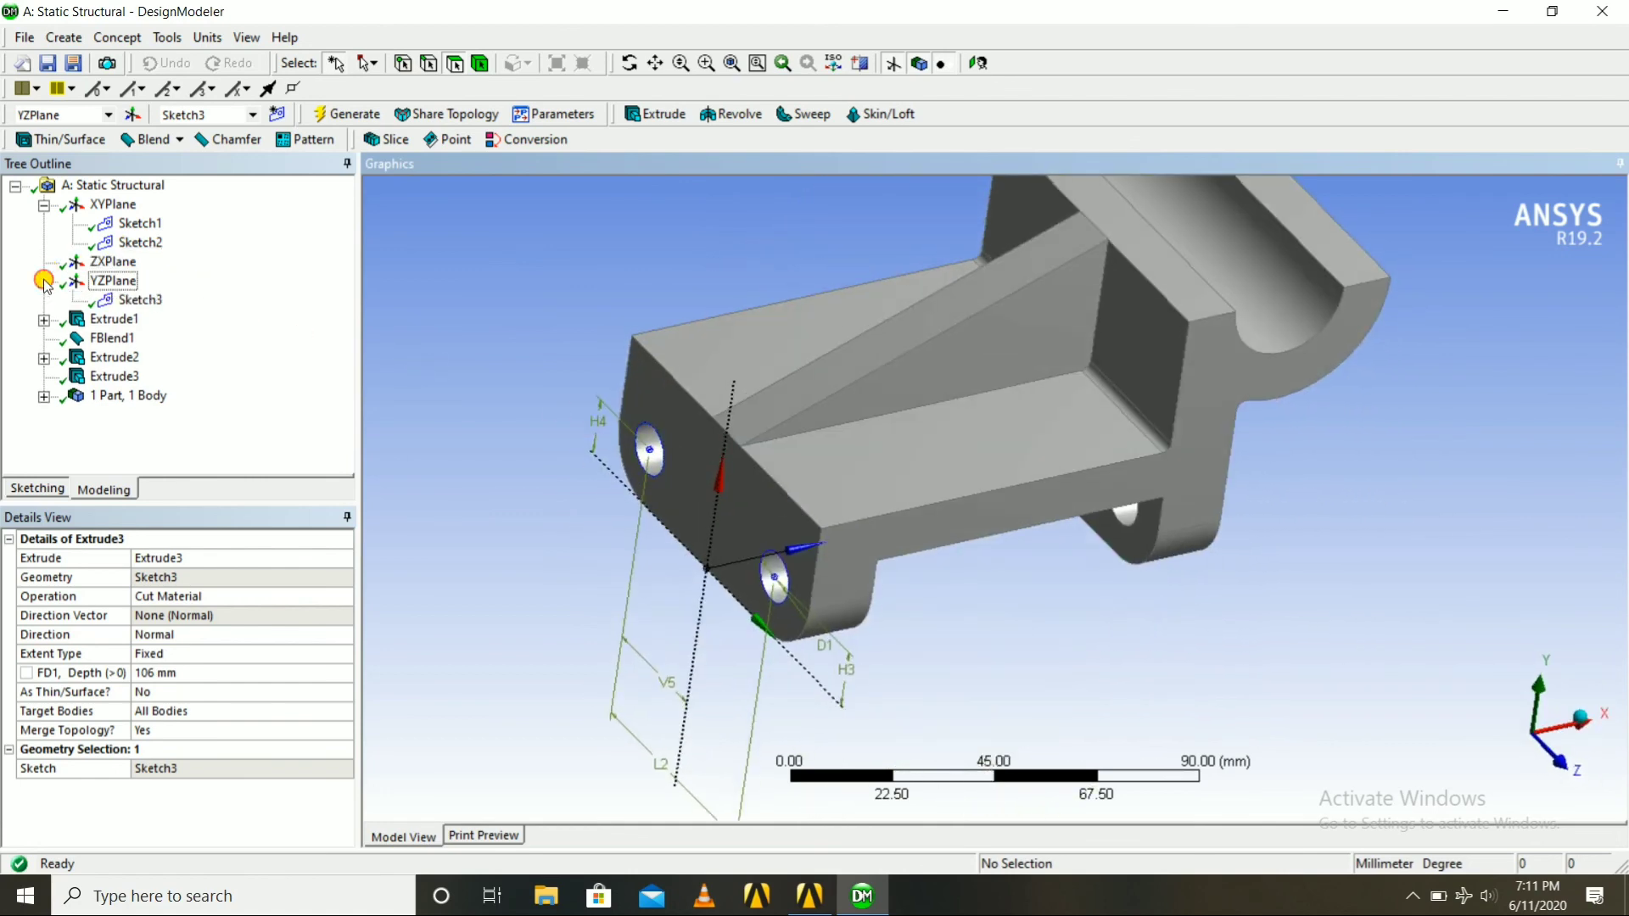
right_click(130, 303)
click(170, 338)
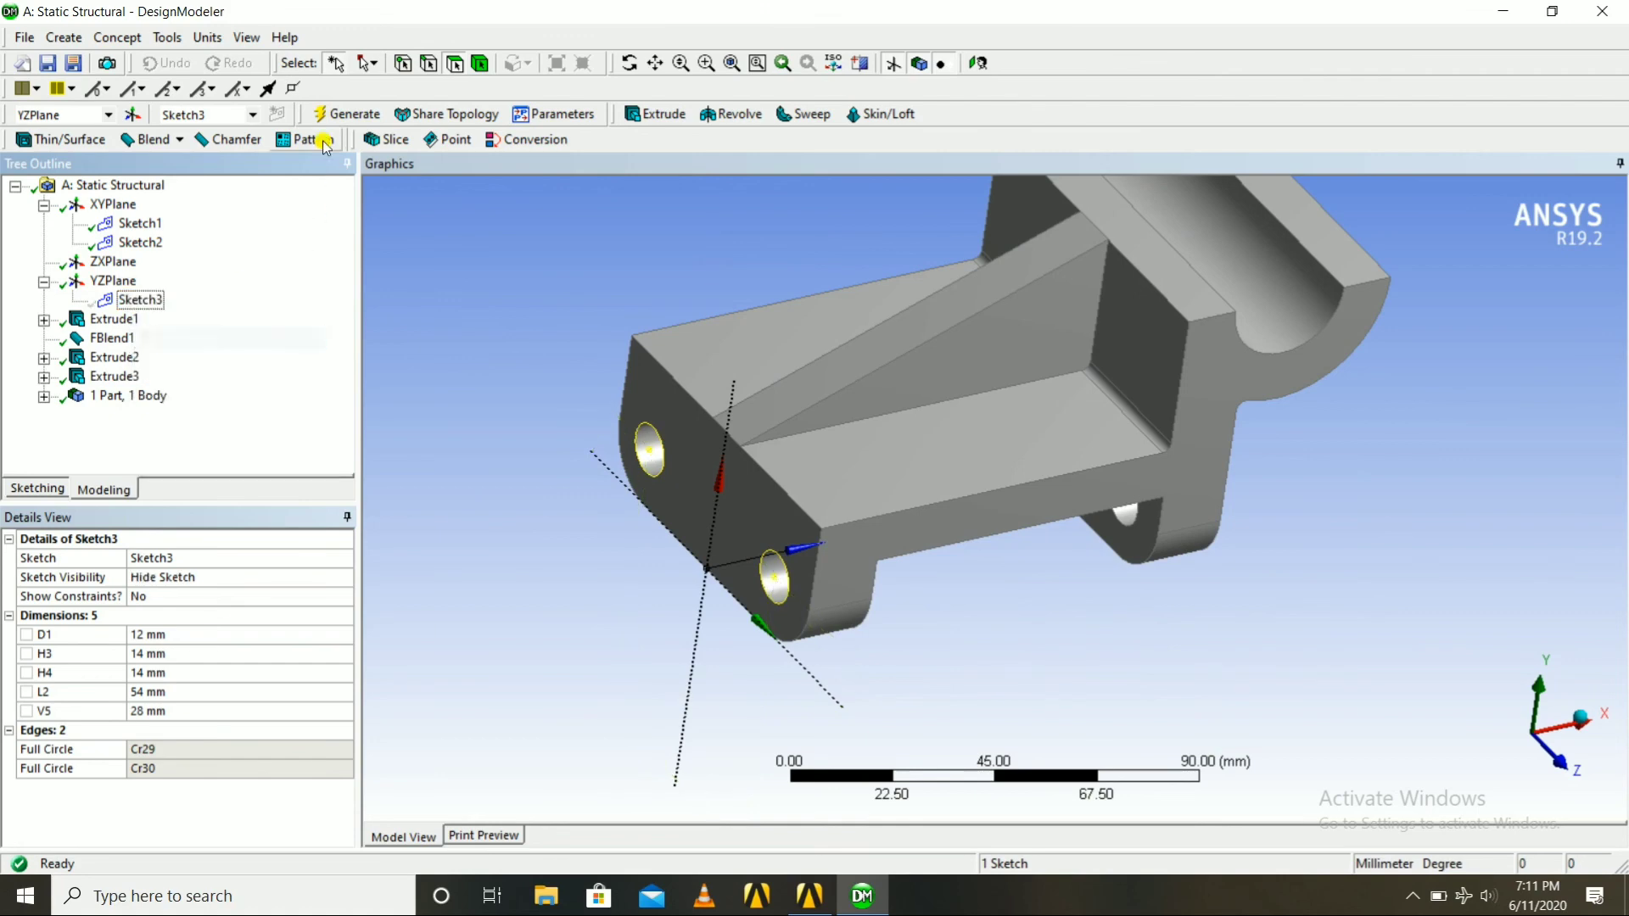
Examine the bracket from several angles, checking the holes through both feet, the triangular rib and the half-round cradle.
middle_drag(666, 429, 649, 347)
scroll(650, 390, down, 3)
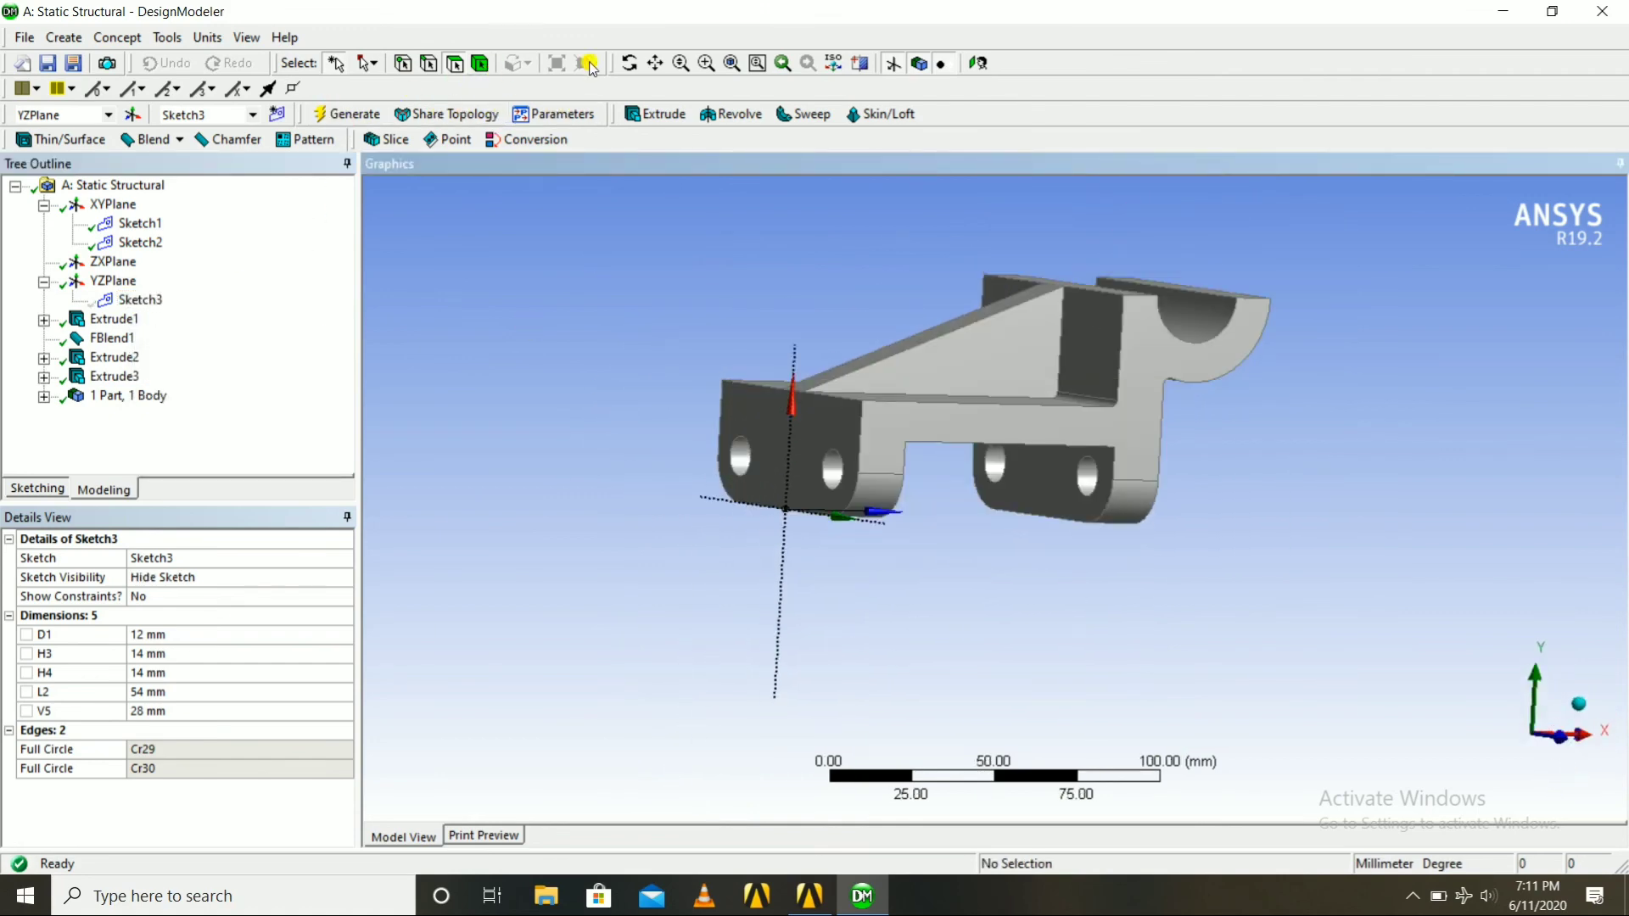
click(648, 67)
drag(665, 273, 614, 441)
middle_drag(646, 429, 927, 339)
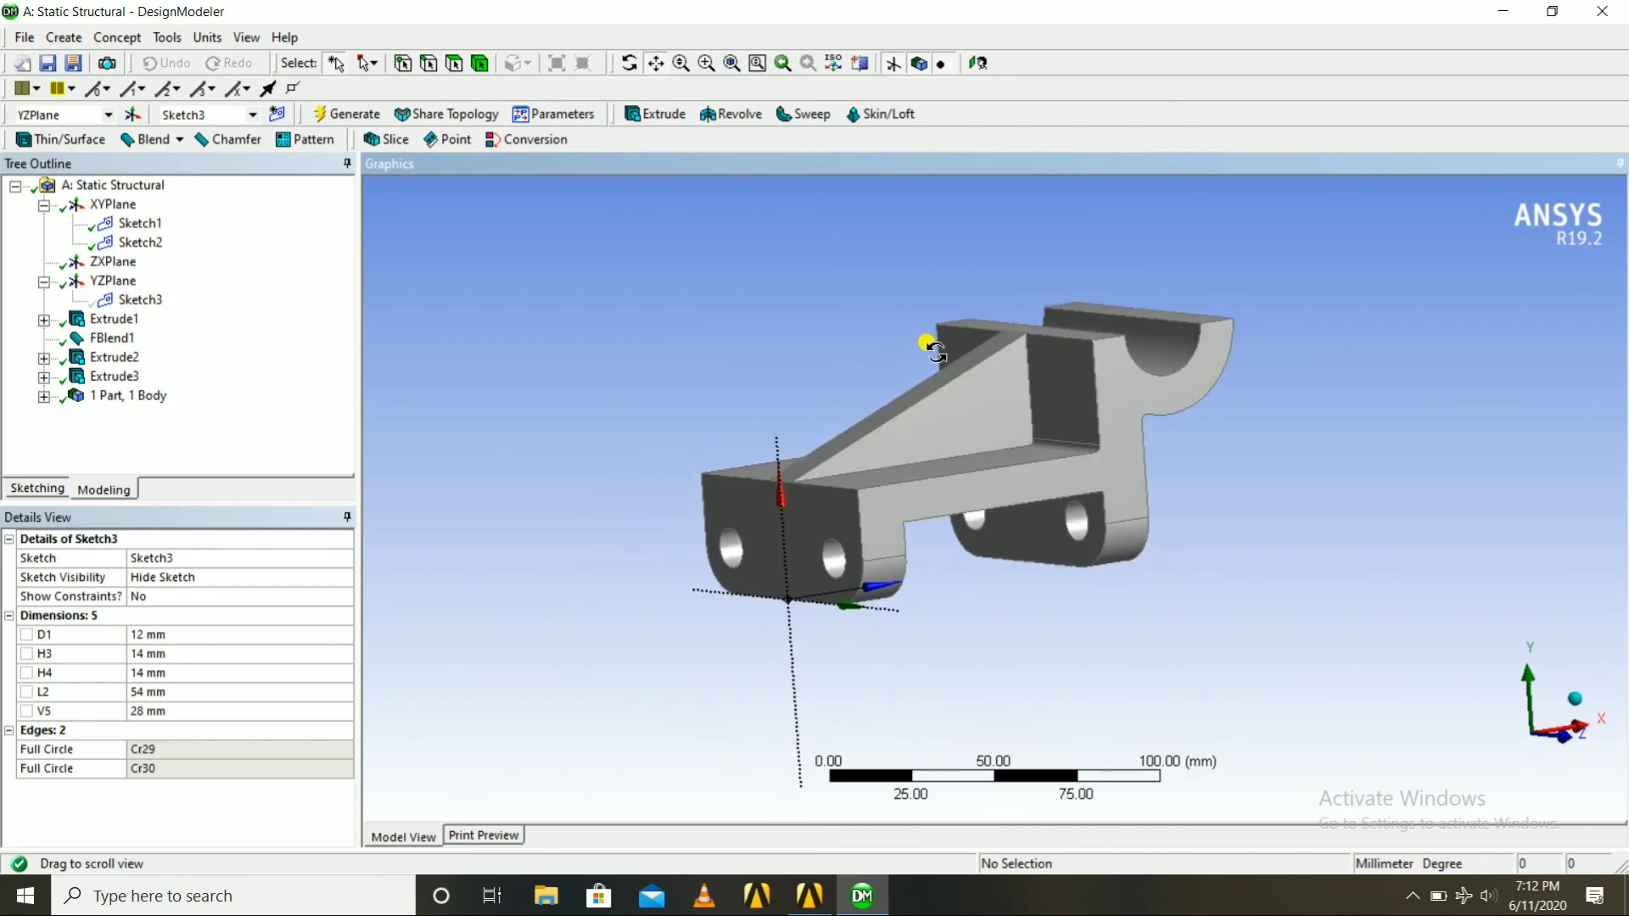
scroll(933, 343, up, 2)
scroll(933, 342, up, 2)
scroll(935, 341, down, 2)
drag(794, 466, 766, 451)
mouse_move(774, 459)
middle_down()
mouse_move(730, 466)
mouse_move(758, 461)
middle_up()
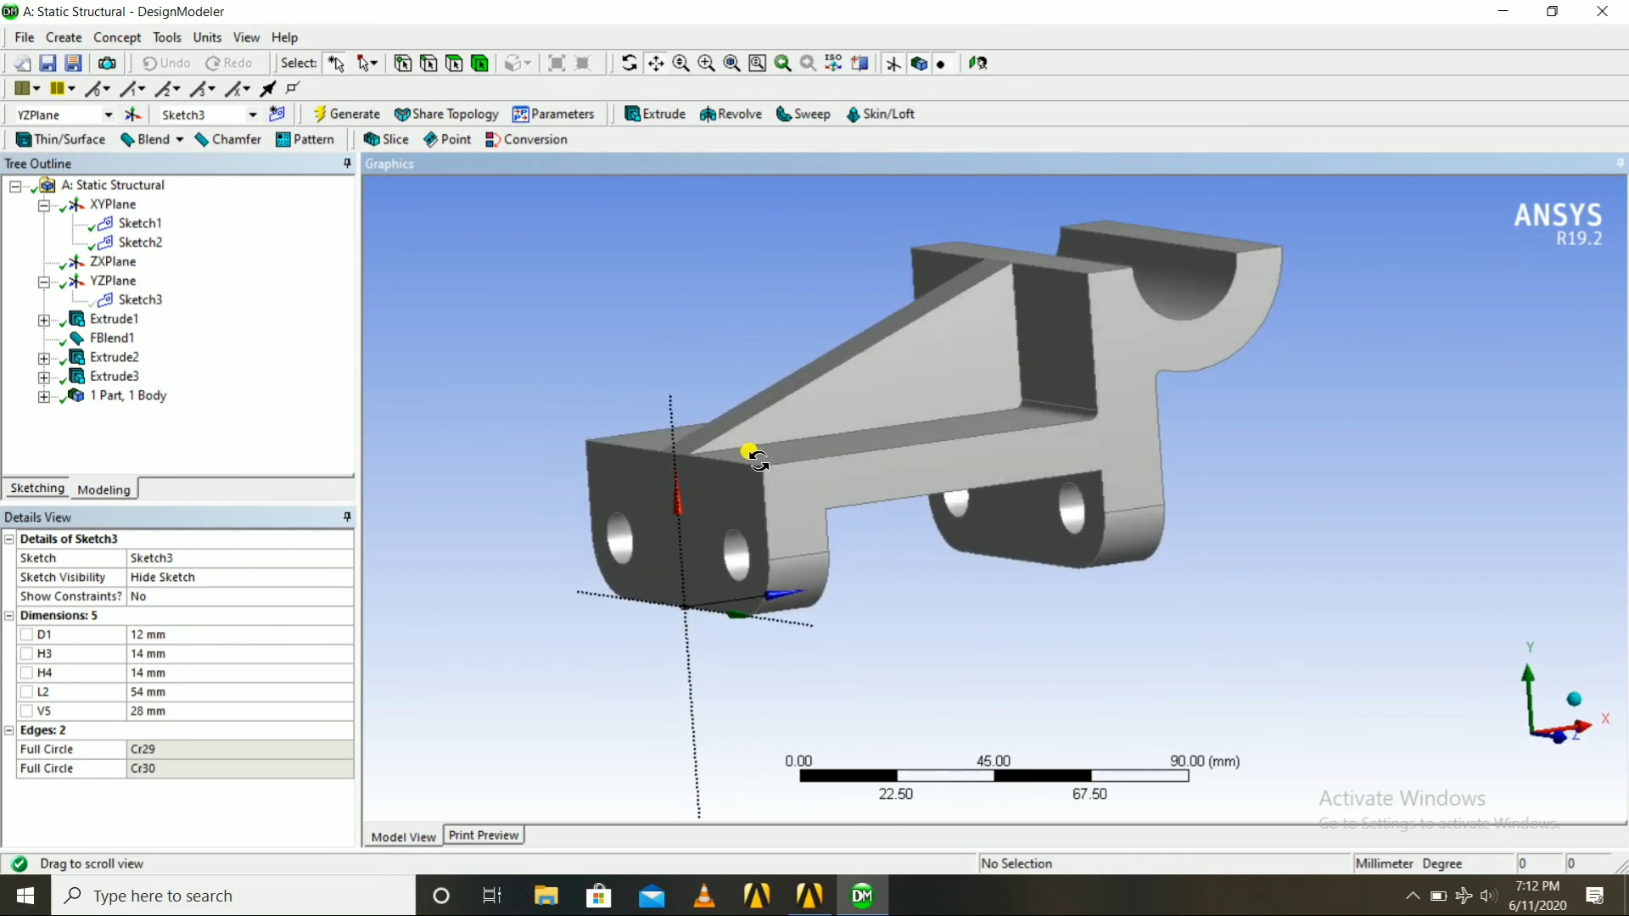
drag(876, 428, 855, 501)
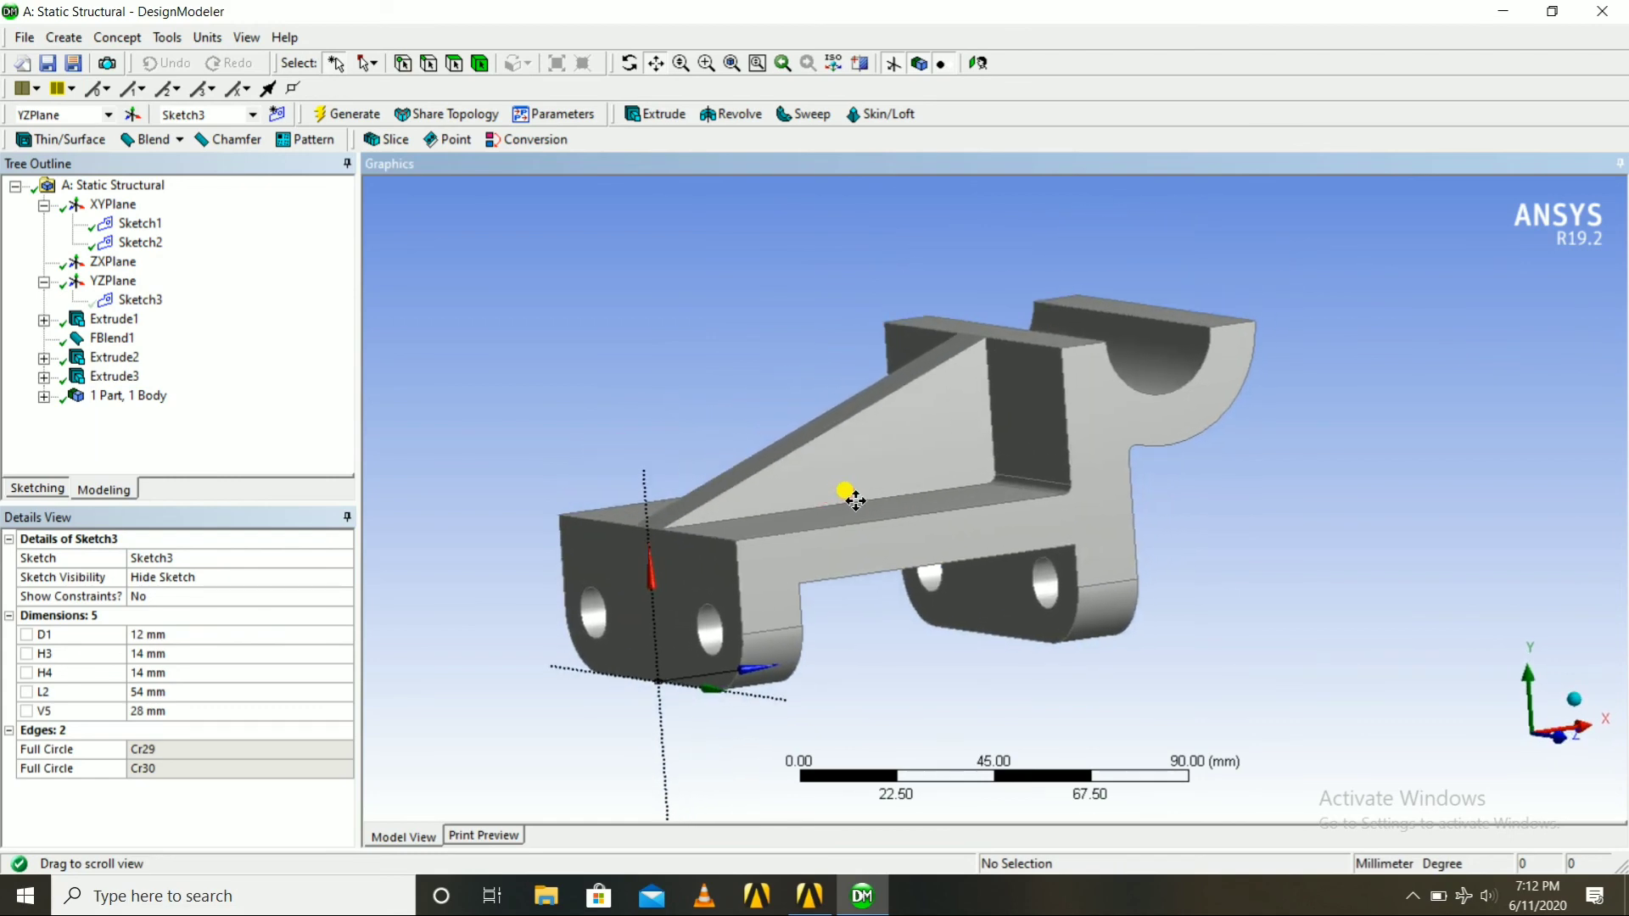
scroll(855, 501, up, 1)
scroll(853, 501, up, 1)
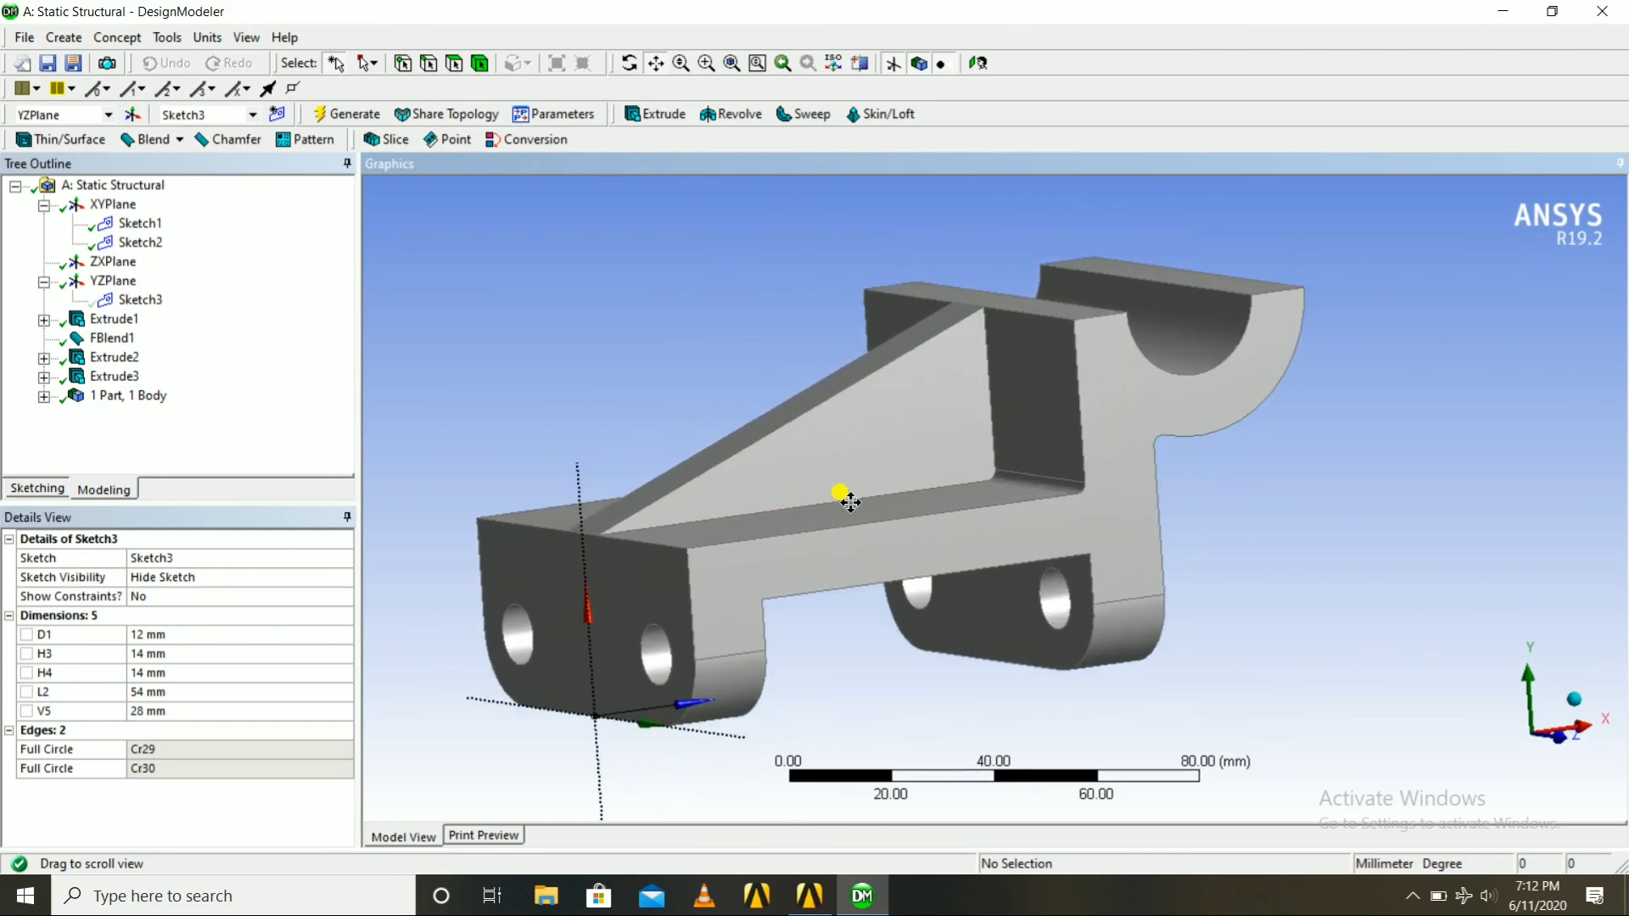
drag(770, 487, 883, 482)
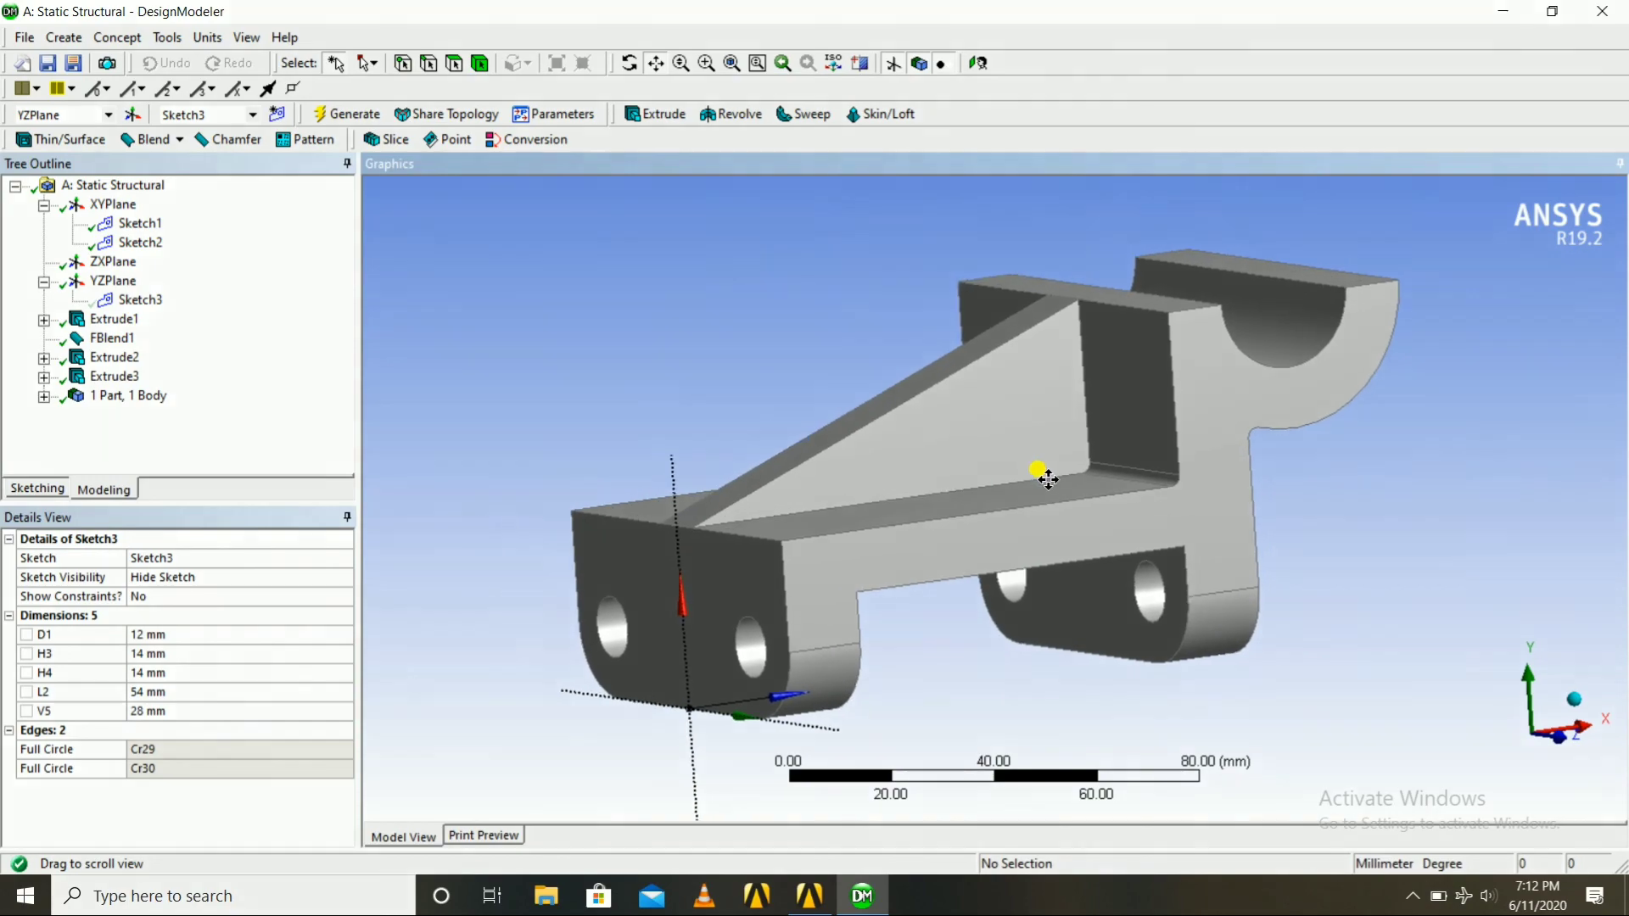